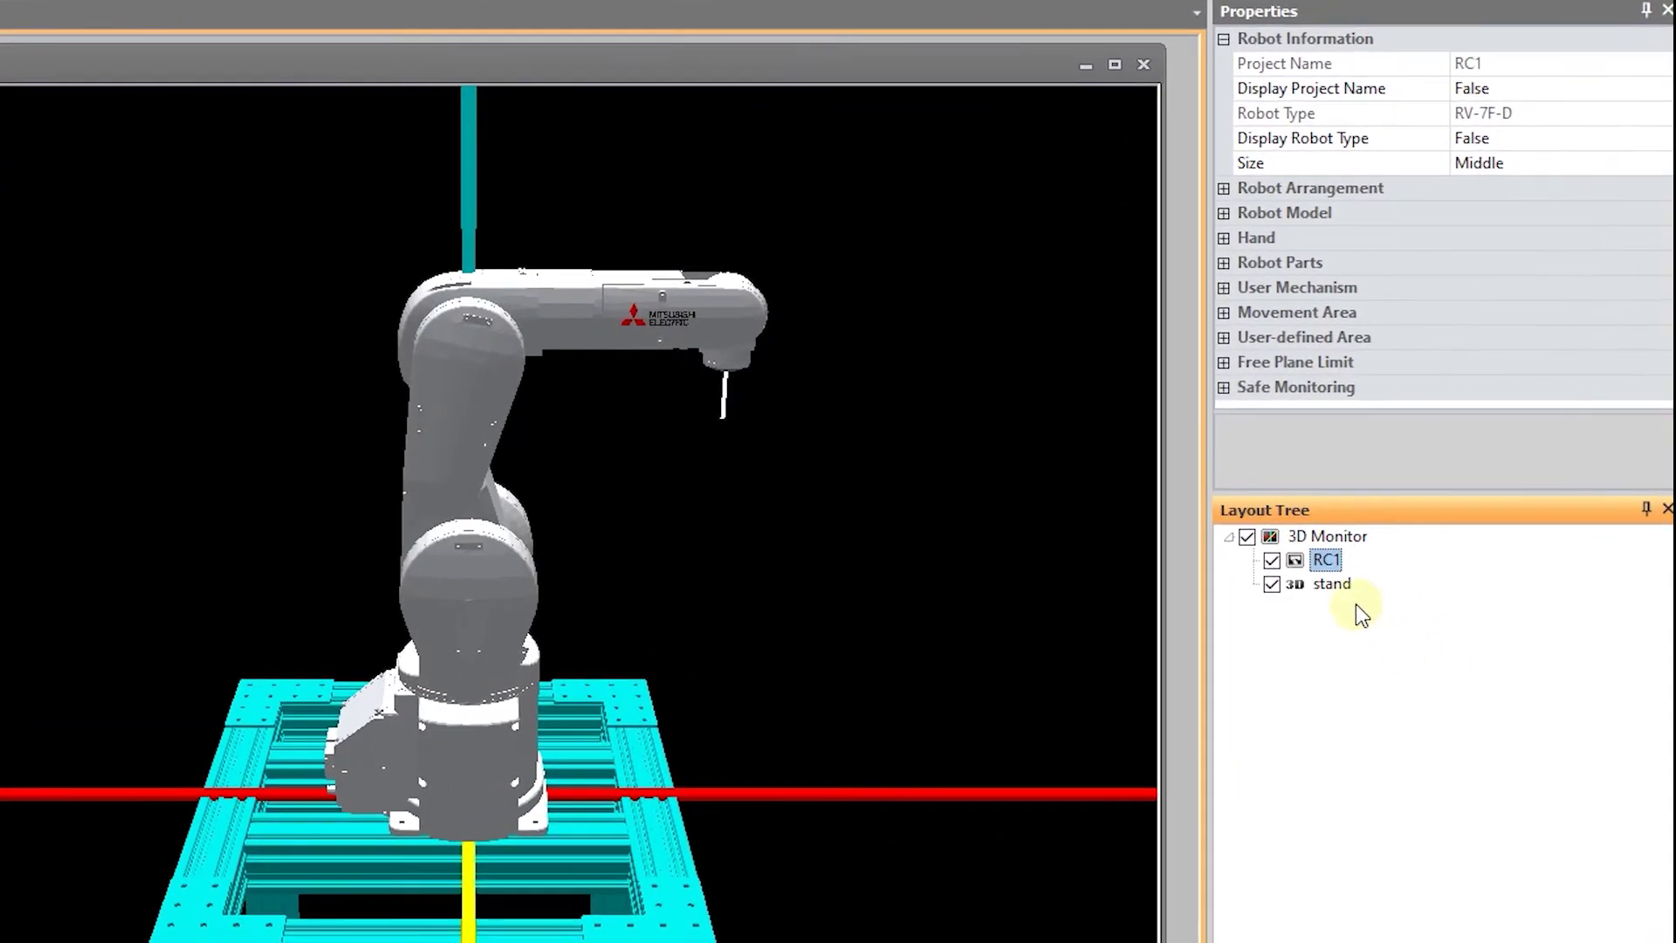
# Step: Bring up the context menu for robot RC1 in the Layout Tree
pyautogui.rightClick(1328, 570)
# Step: Add a hand entry to RC1 and browse the available hand files
pyautogui.click(1396, 580)
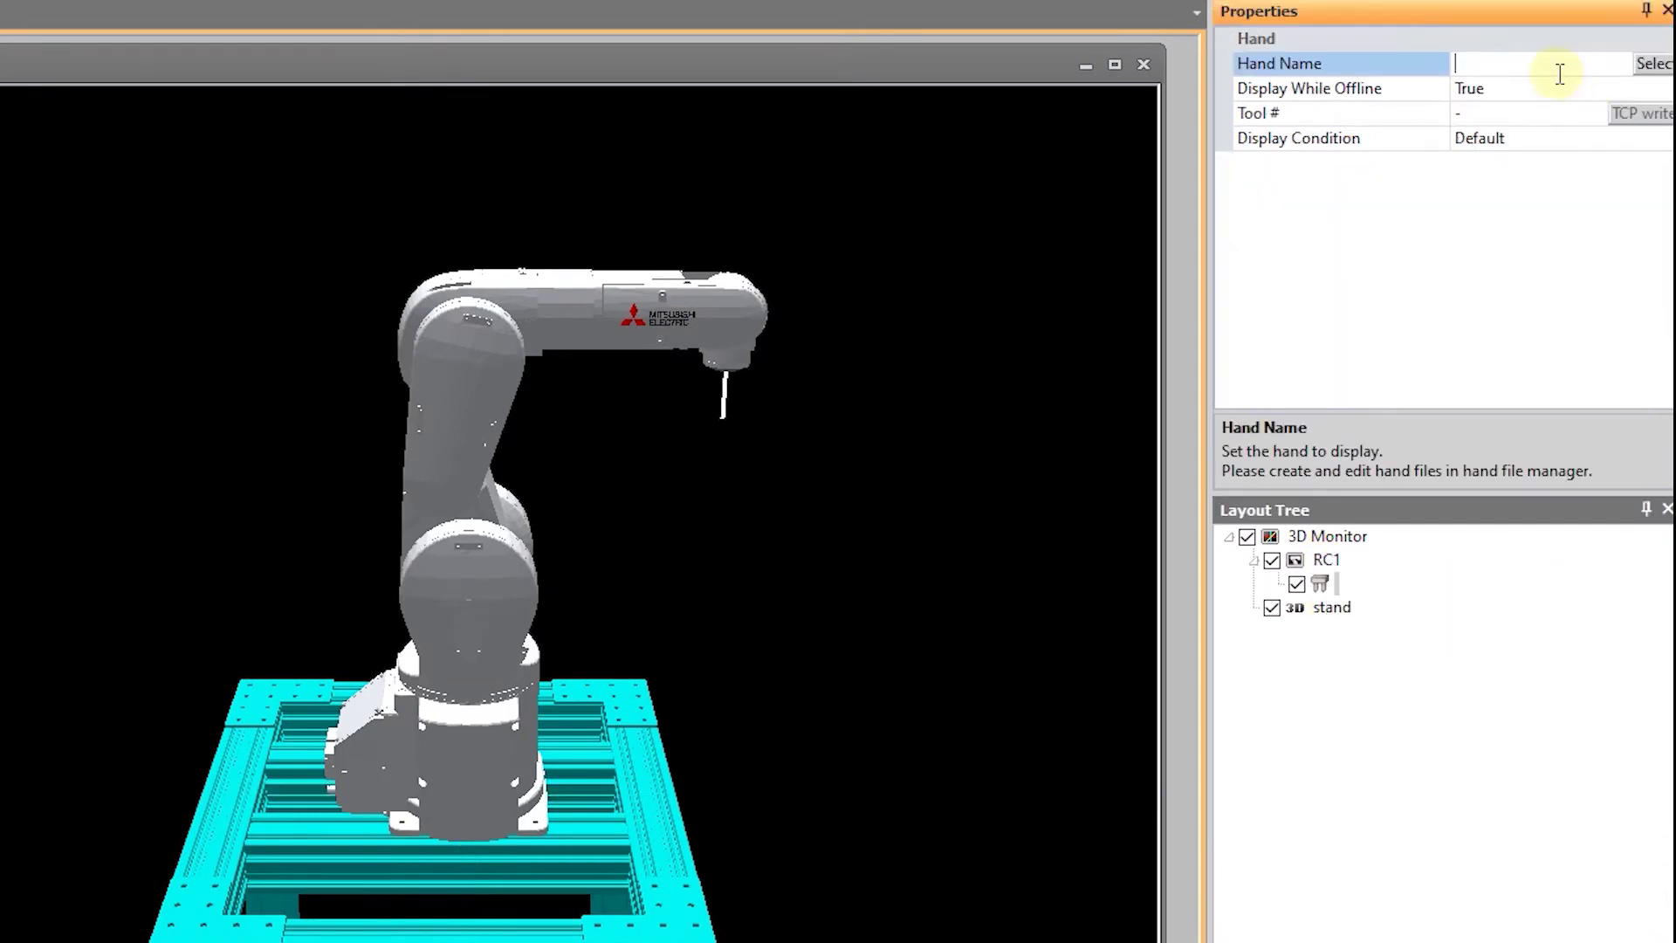
pyautogui.click(1663, 65)
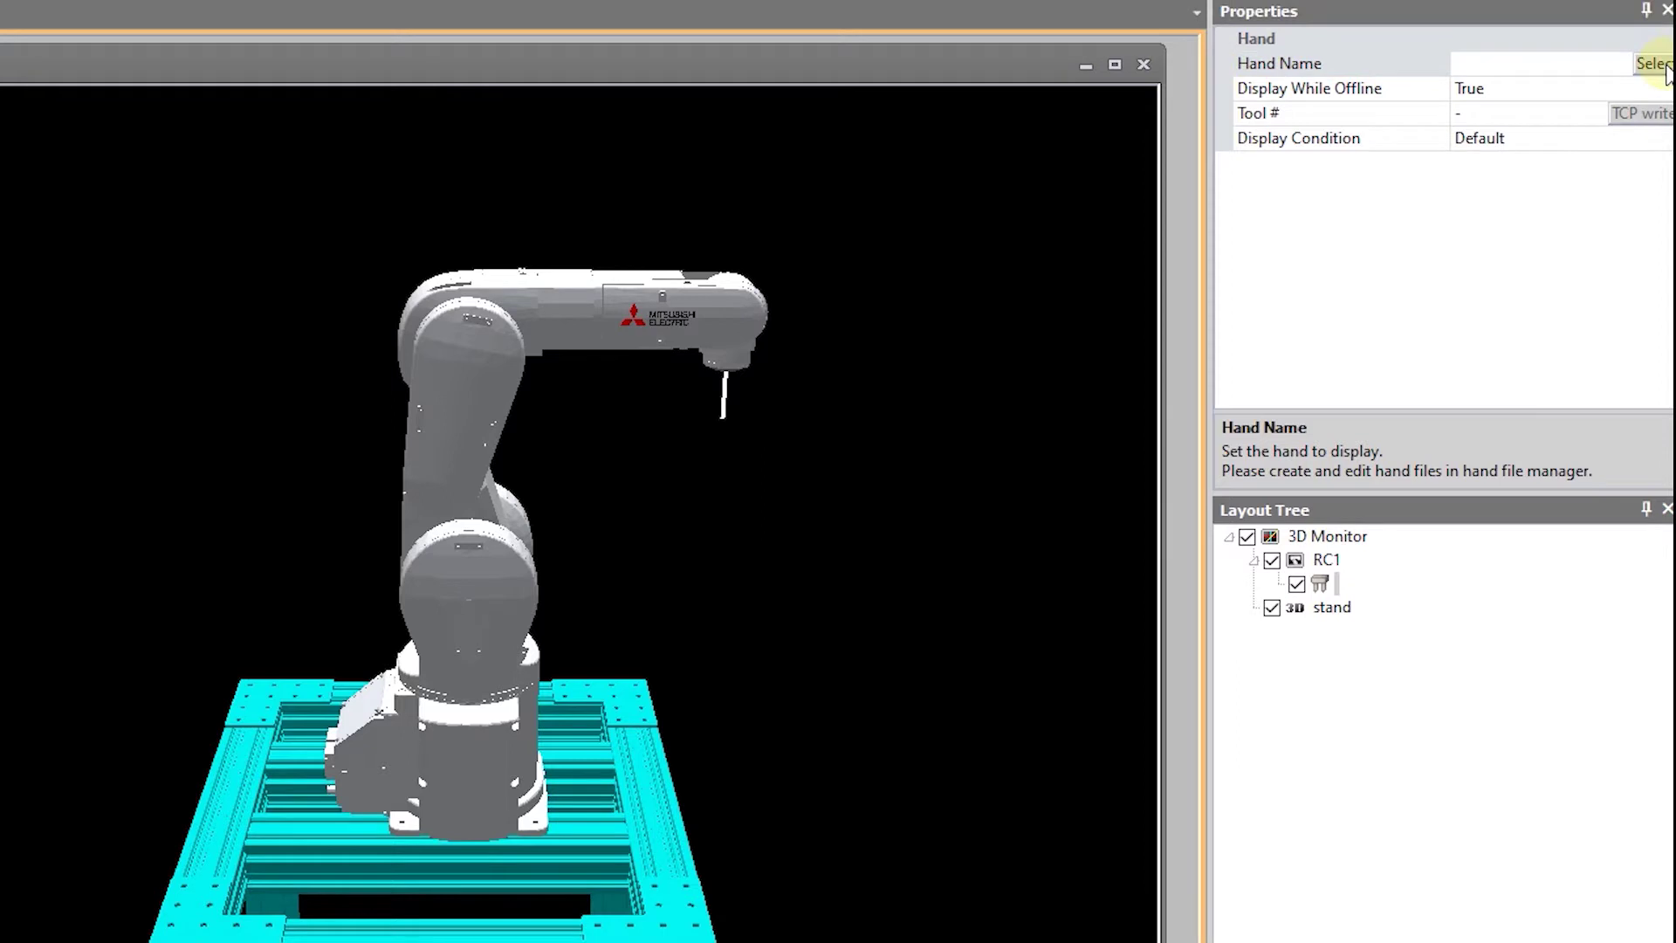
pyautogui.click(1665, 68)
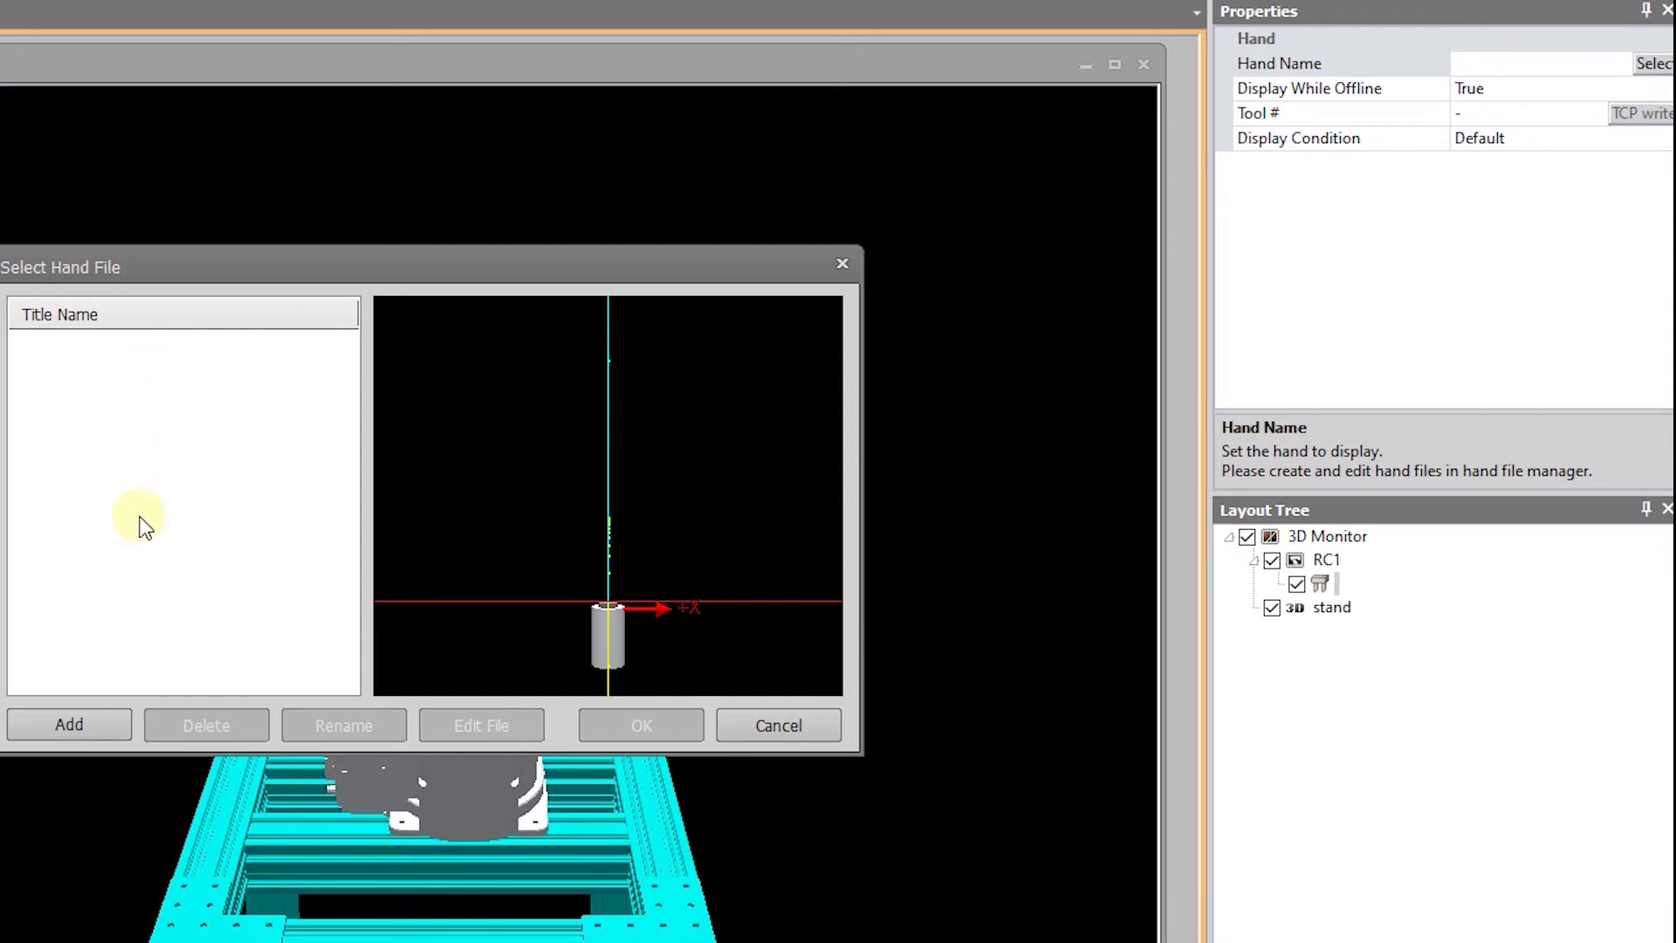
pyautogui.click(778, 725)
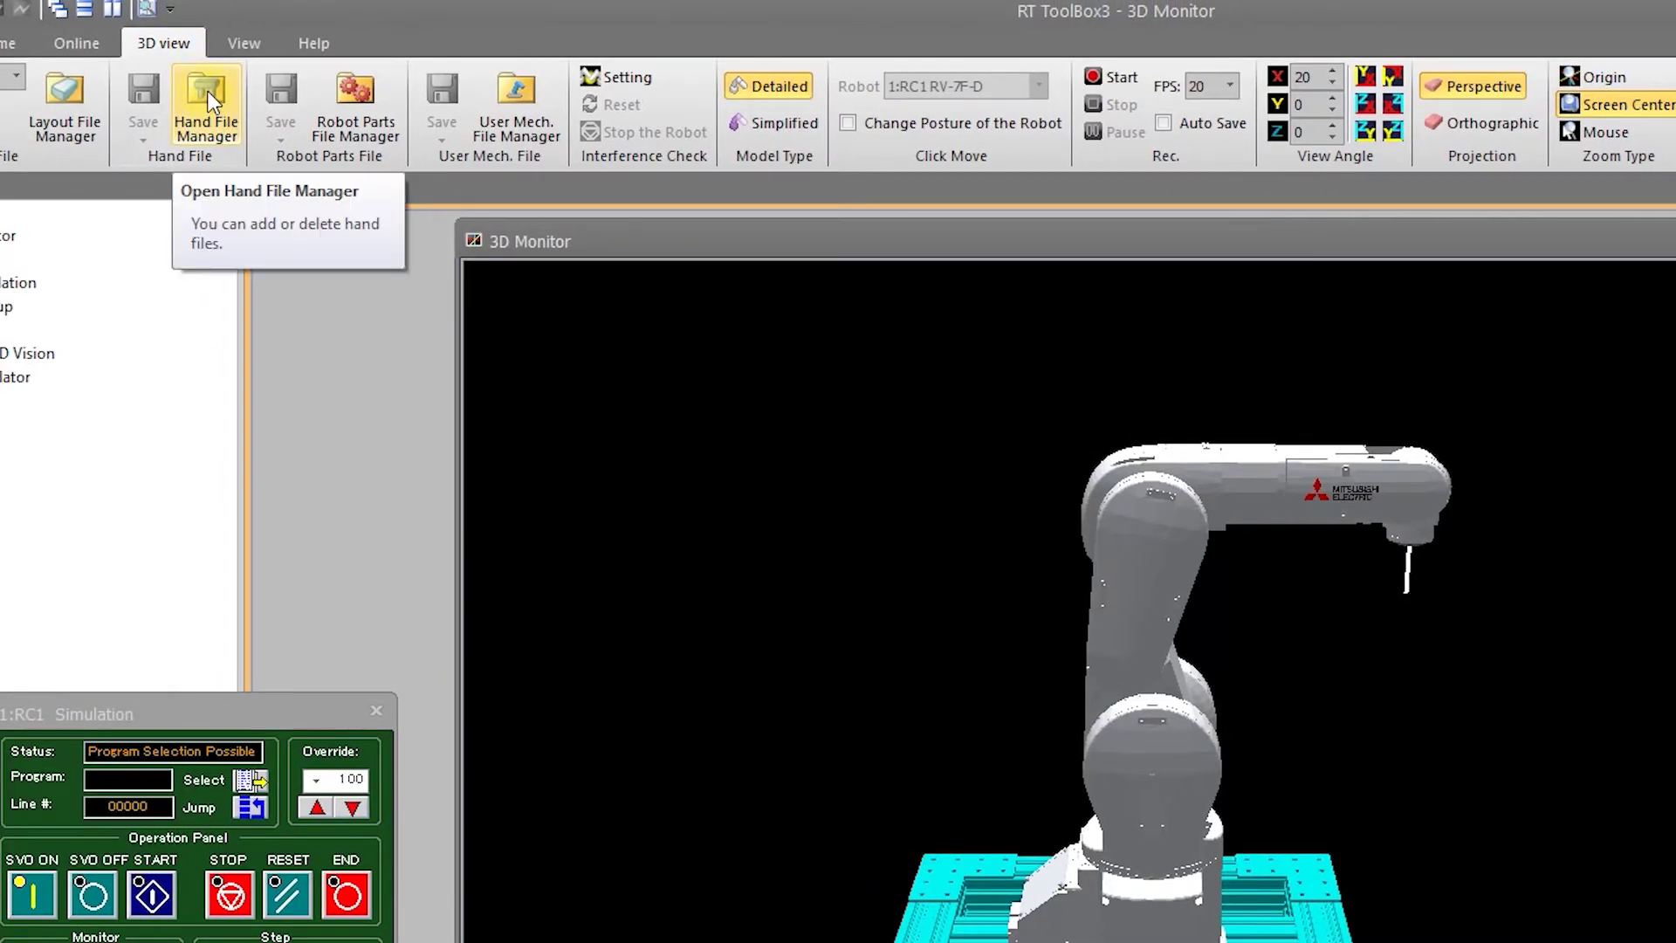
pyautogui.click(207, 98)
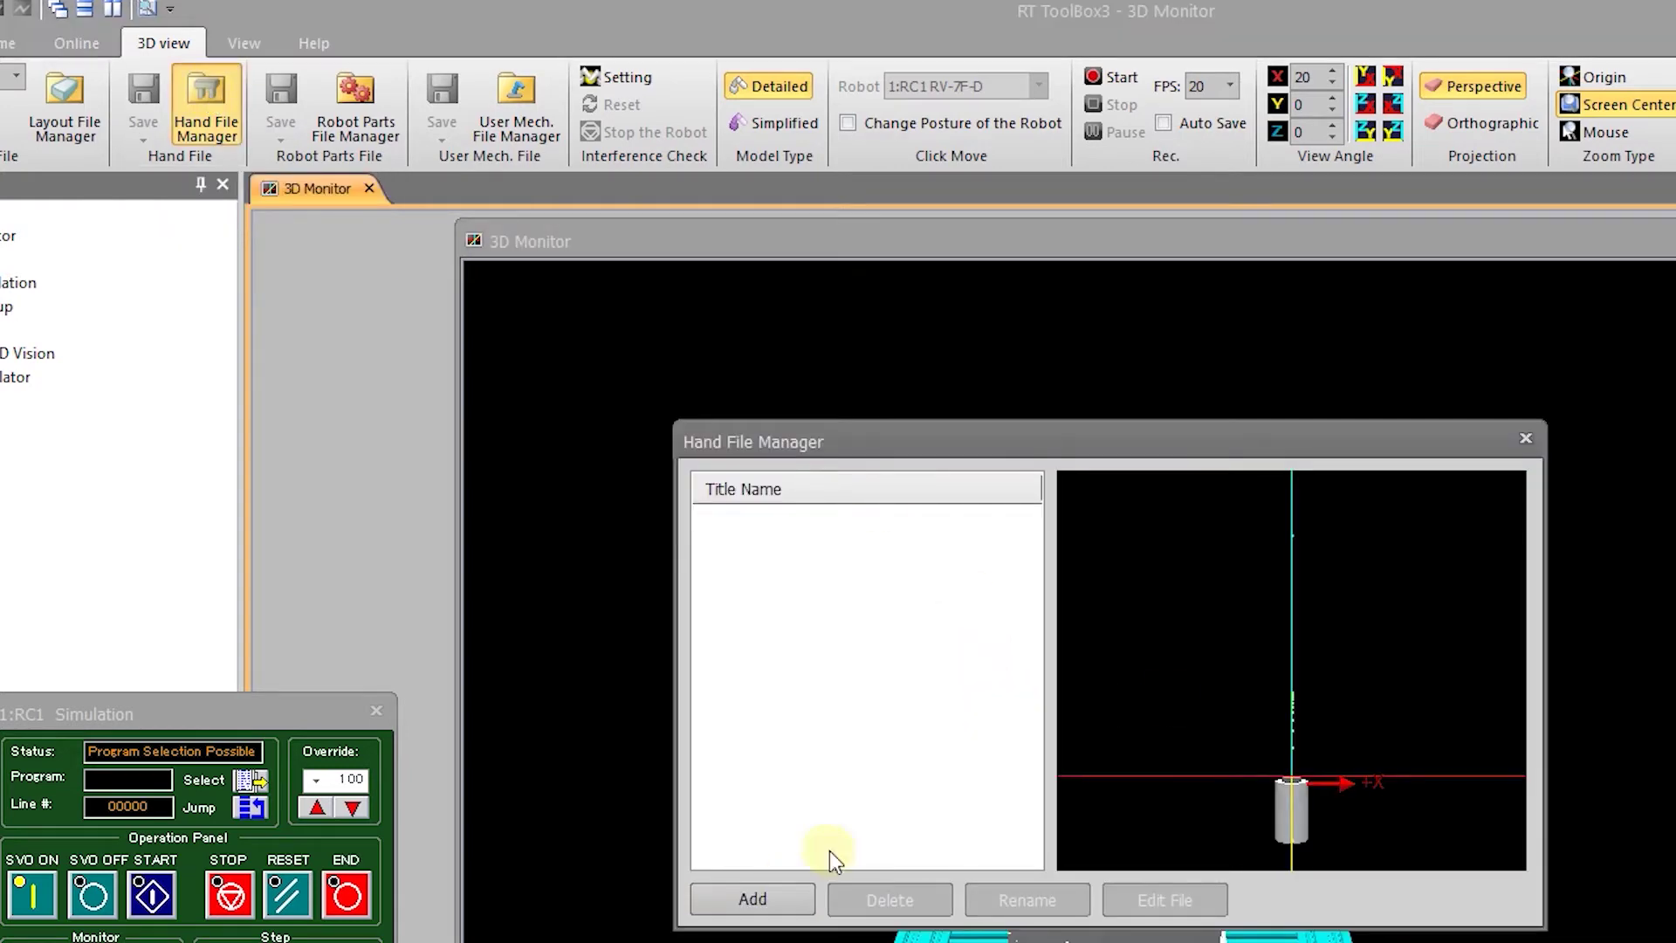
pyautogui.click(1525, 438)
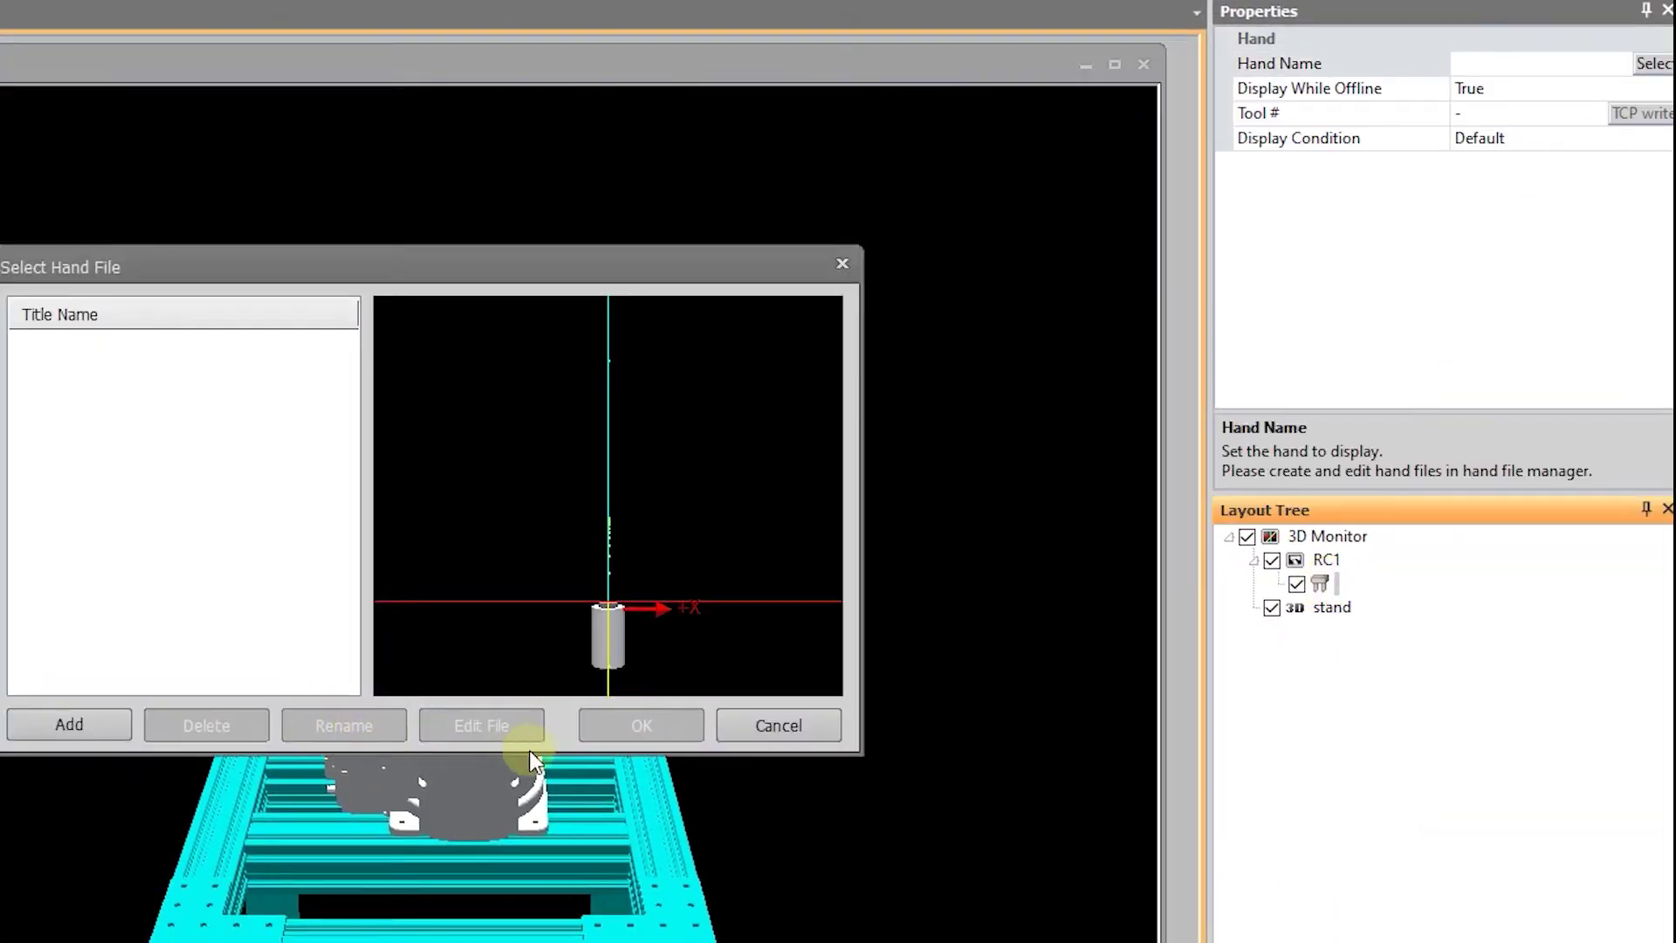
# Step: Create a new hand file named 'demo hand' and bring it up for editing
pyautogui.click(56, 722)
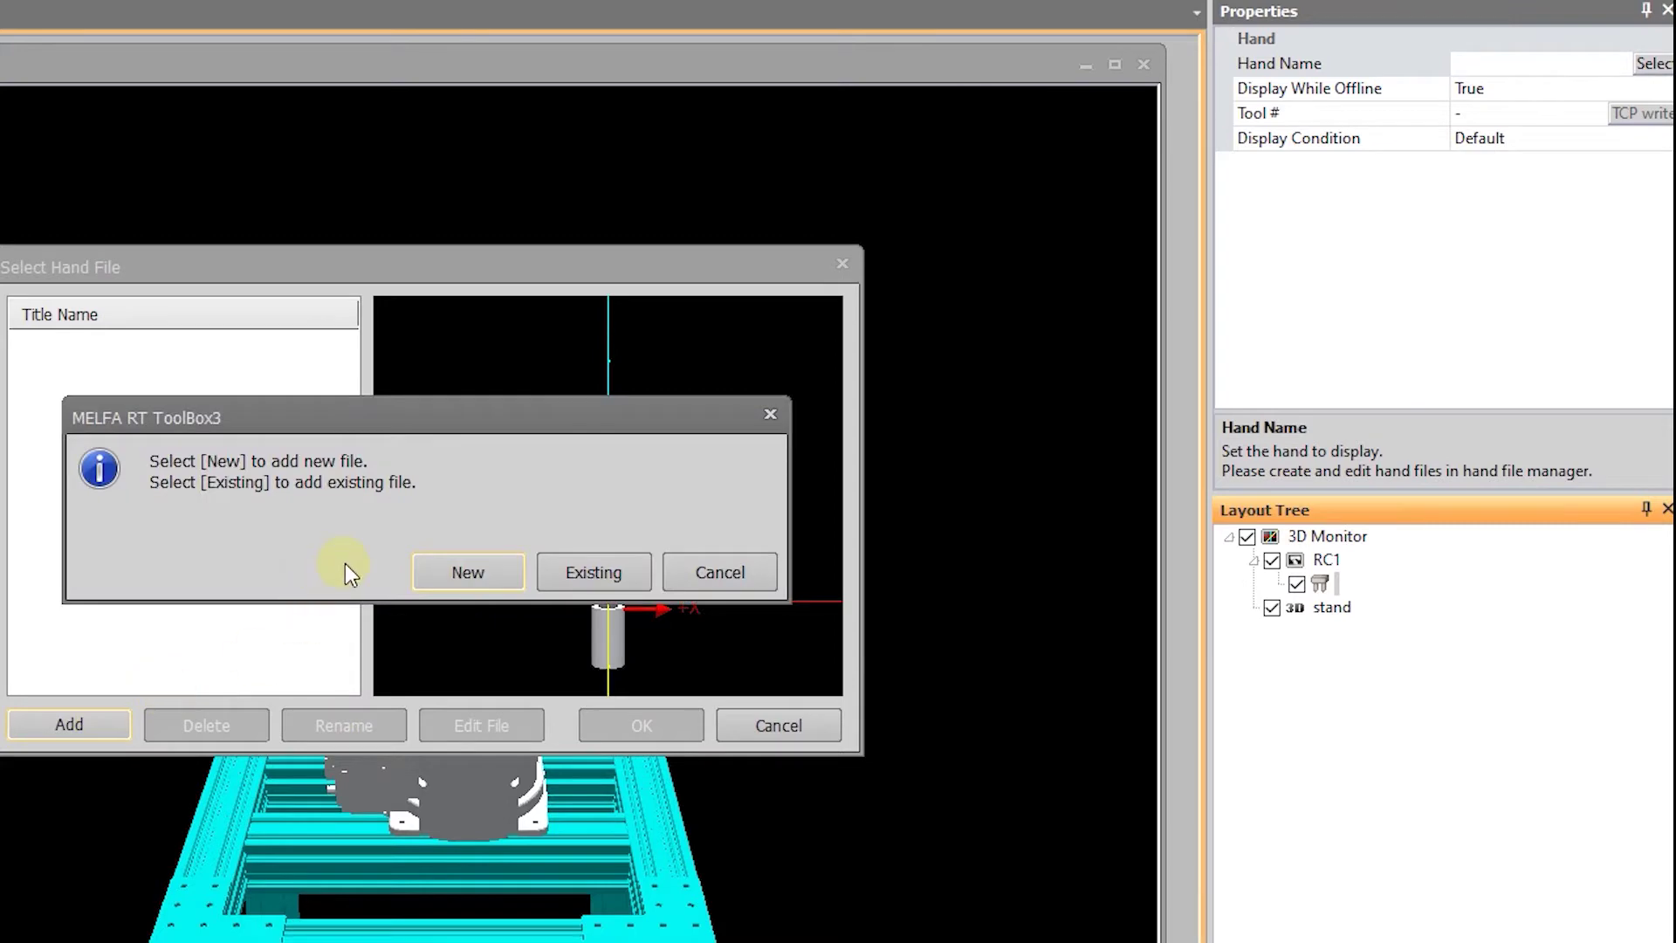
pyautogui.click(463, 571)
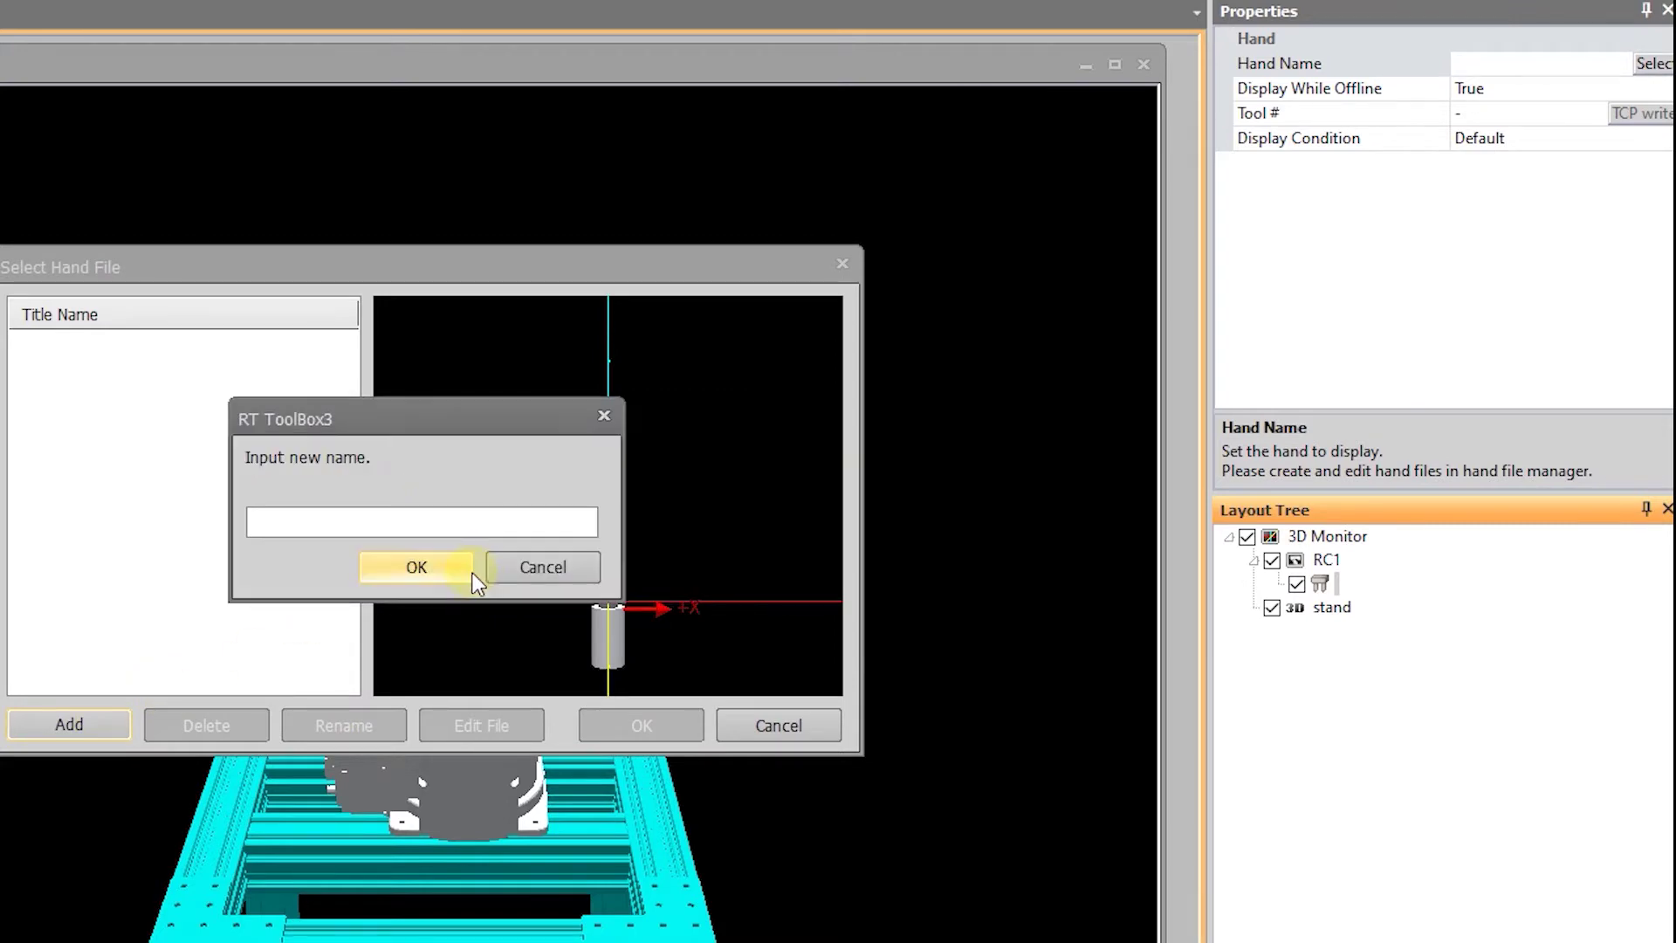
pyautogui.write('demo hand')
pyautogui.click(473, 571)
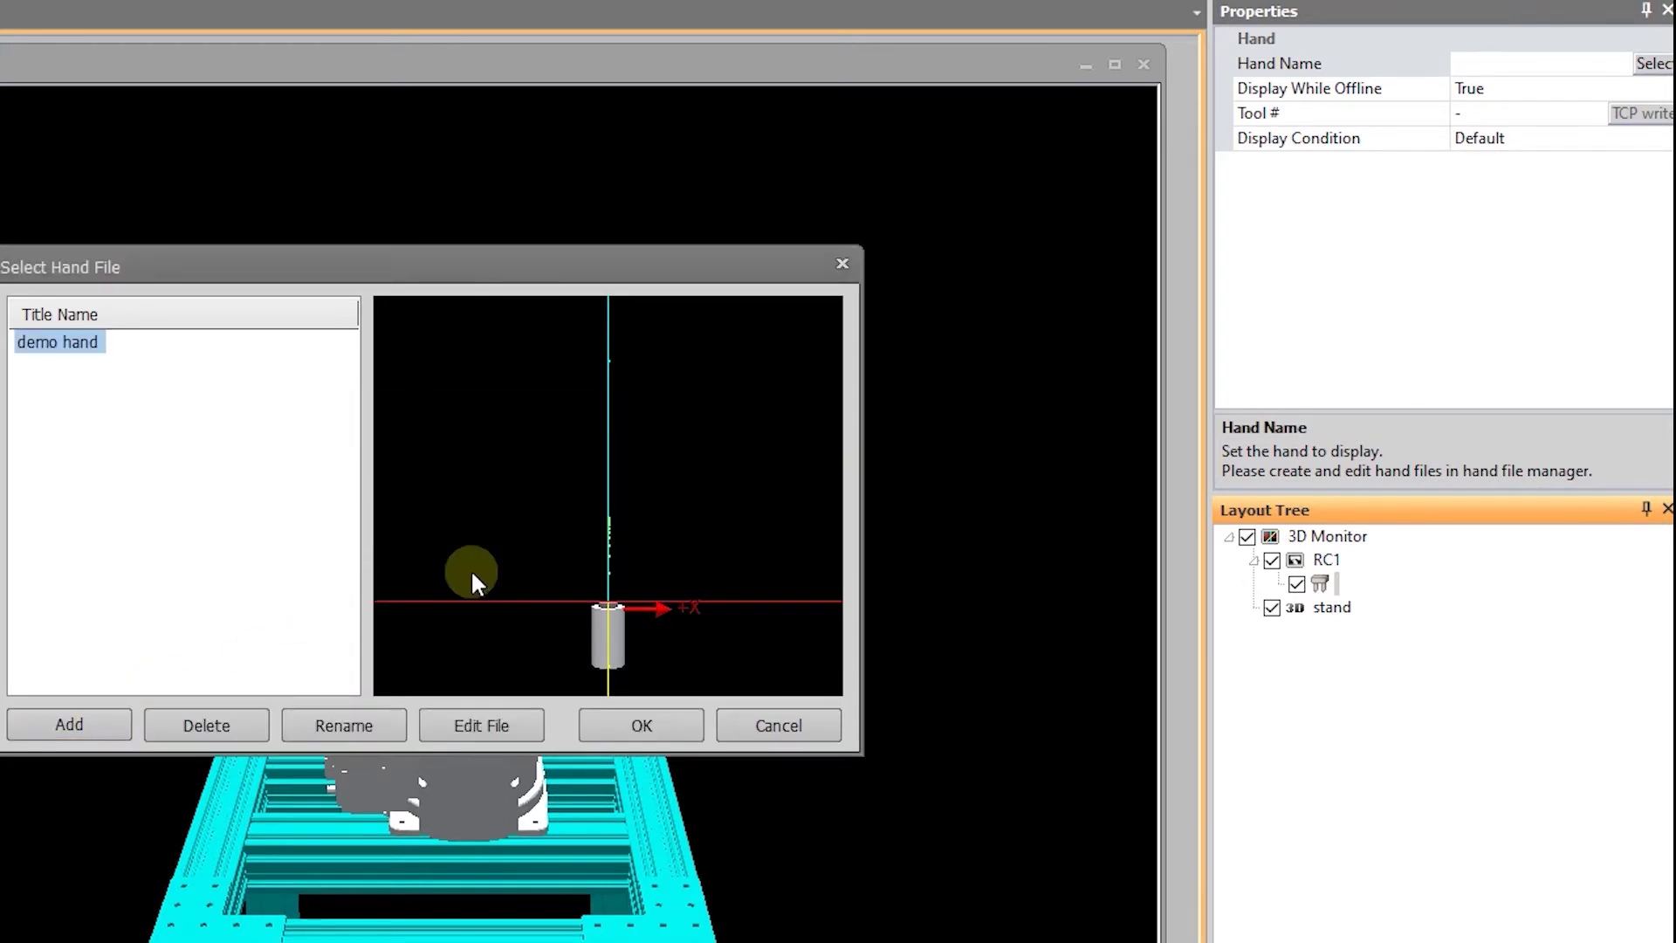
pyautogui.click(489, 721)
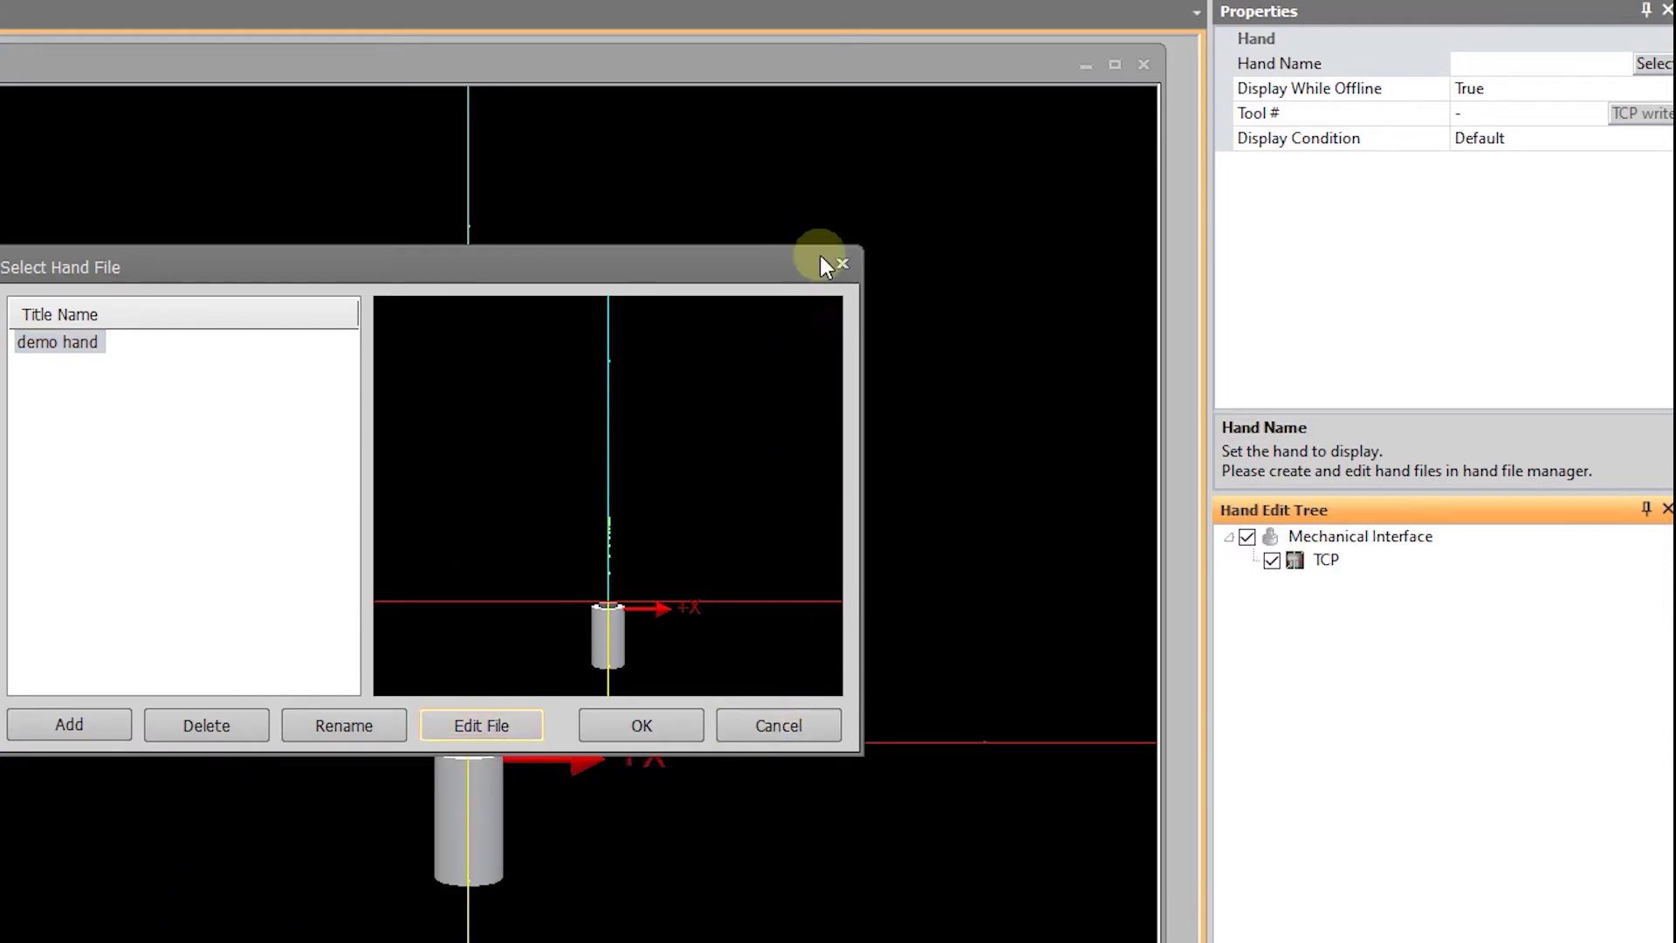
# Step: Close the hand file chooser and add a new object to the mechanical interface
pyautogui.click(843, 266)
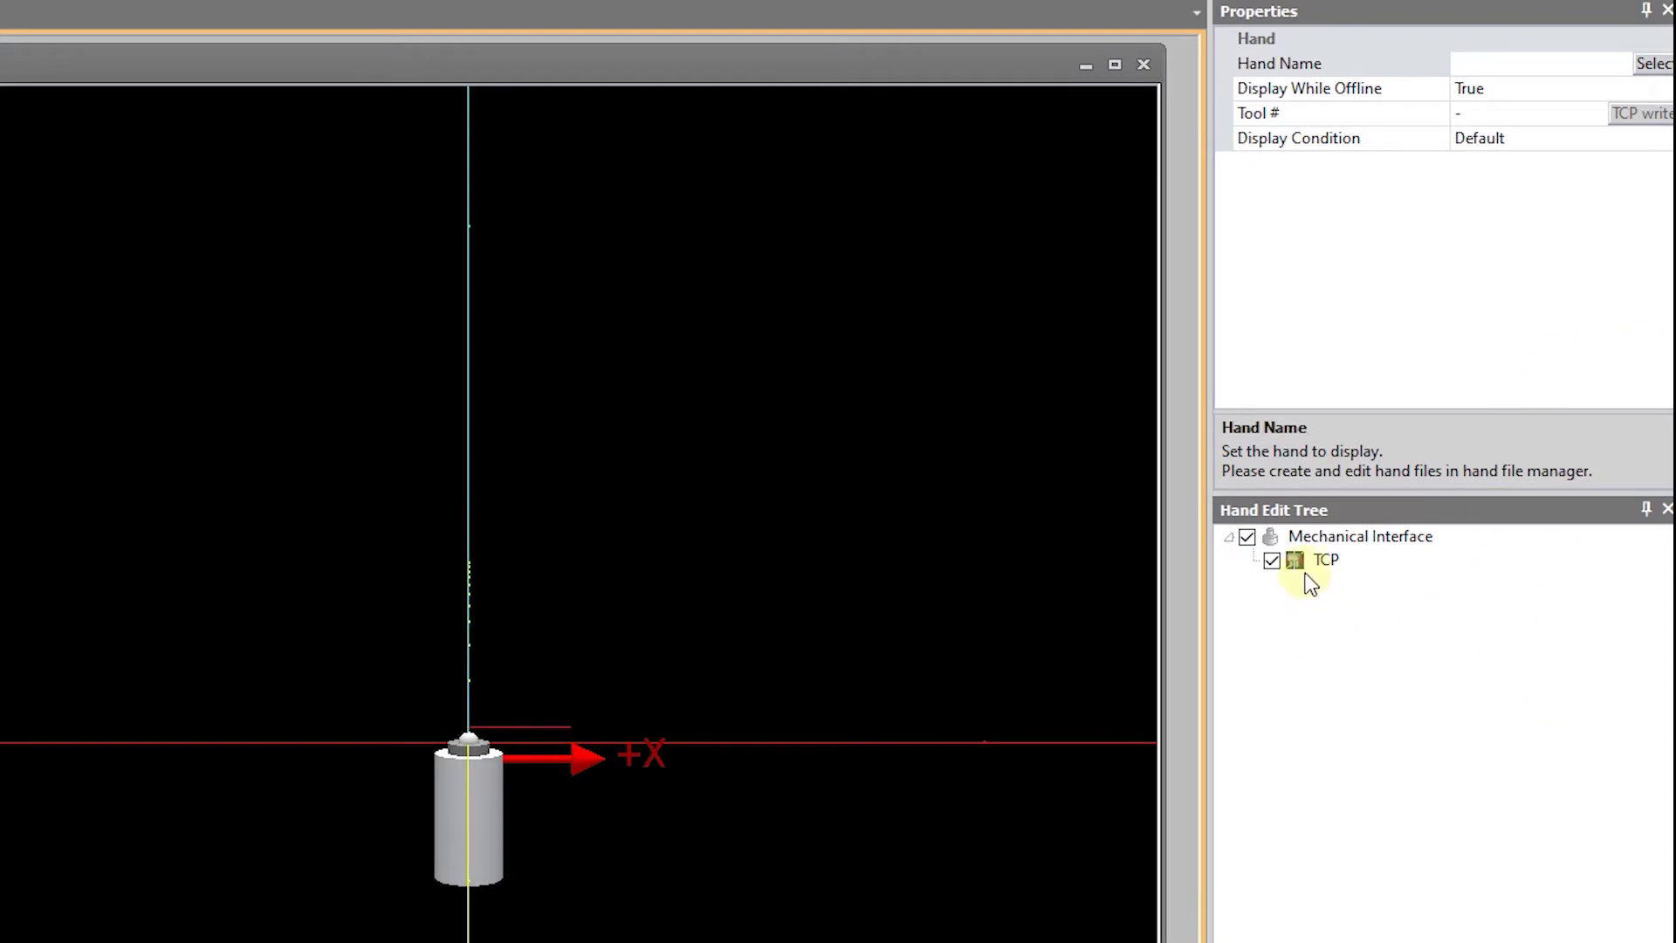
pyautogui.click(1243, 512)
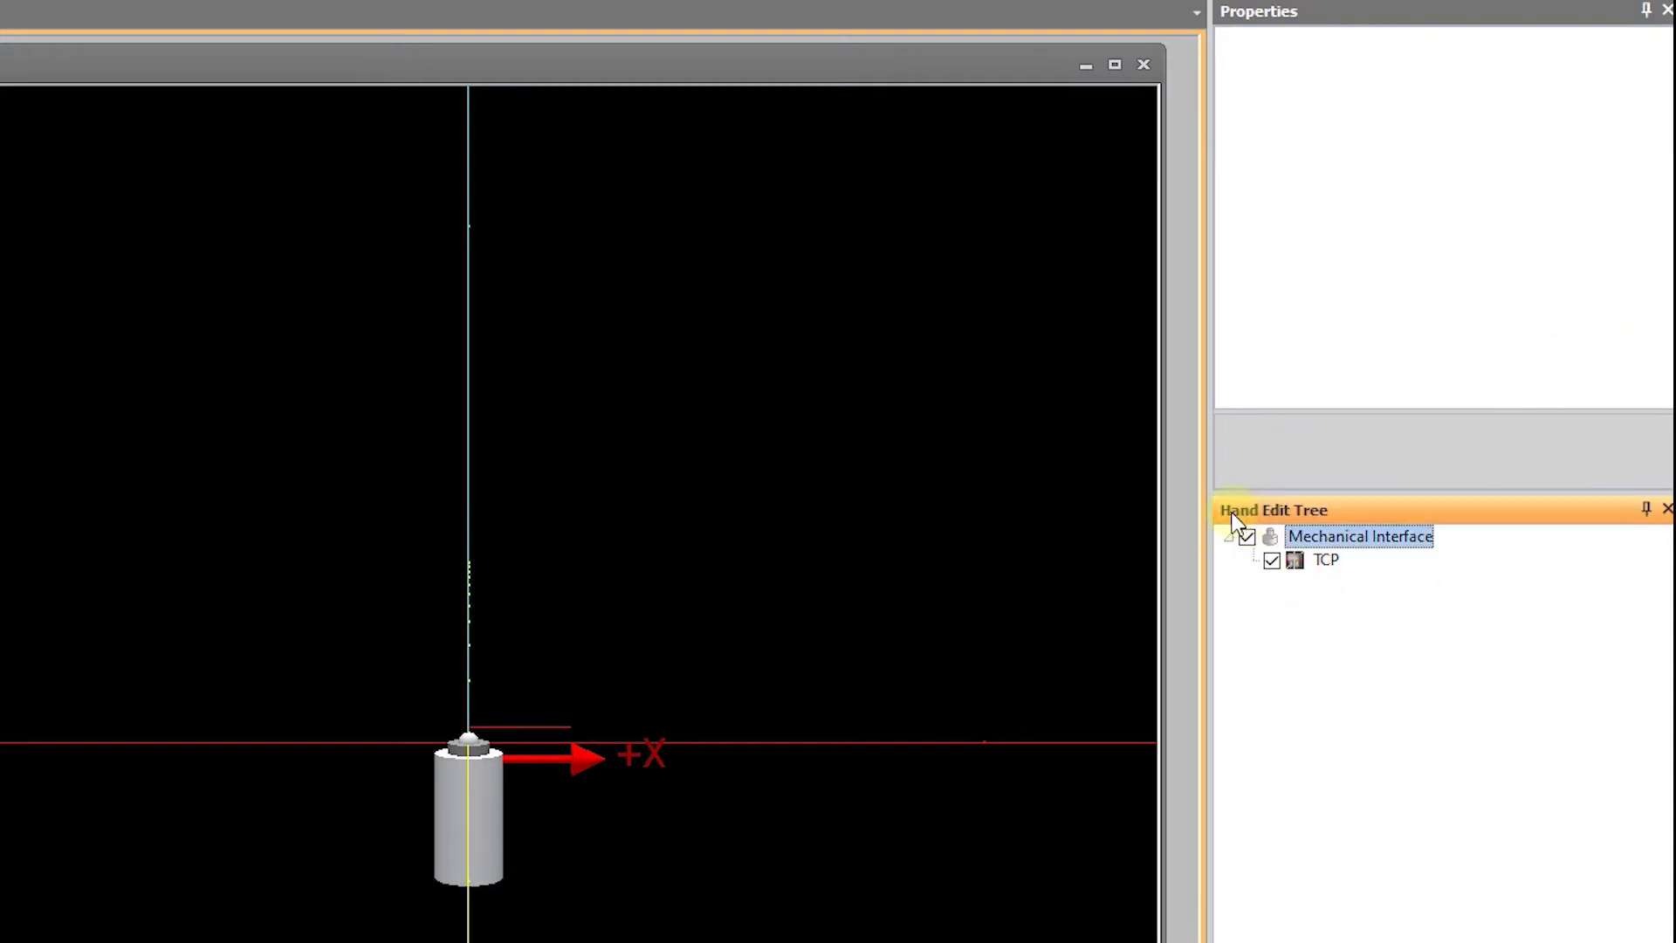
pyautogui.click(1320, 564)
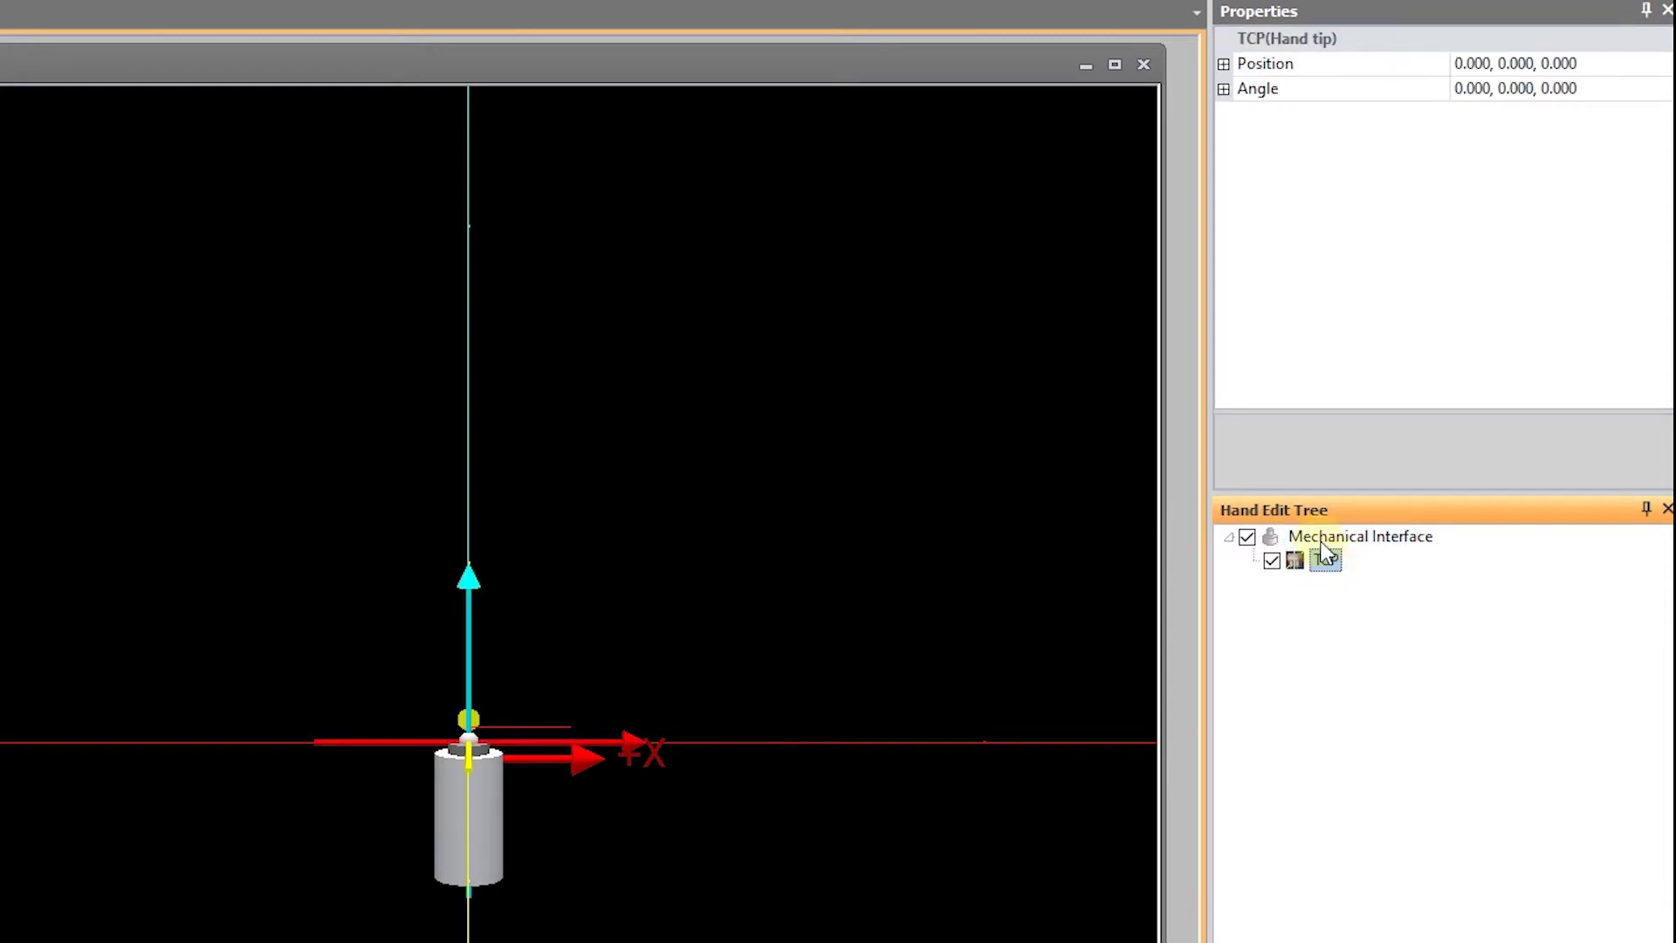
pyautogui.rightClick(1320, 542)
pyautogui.click(1314, 563)
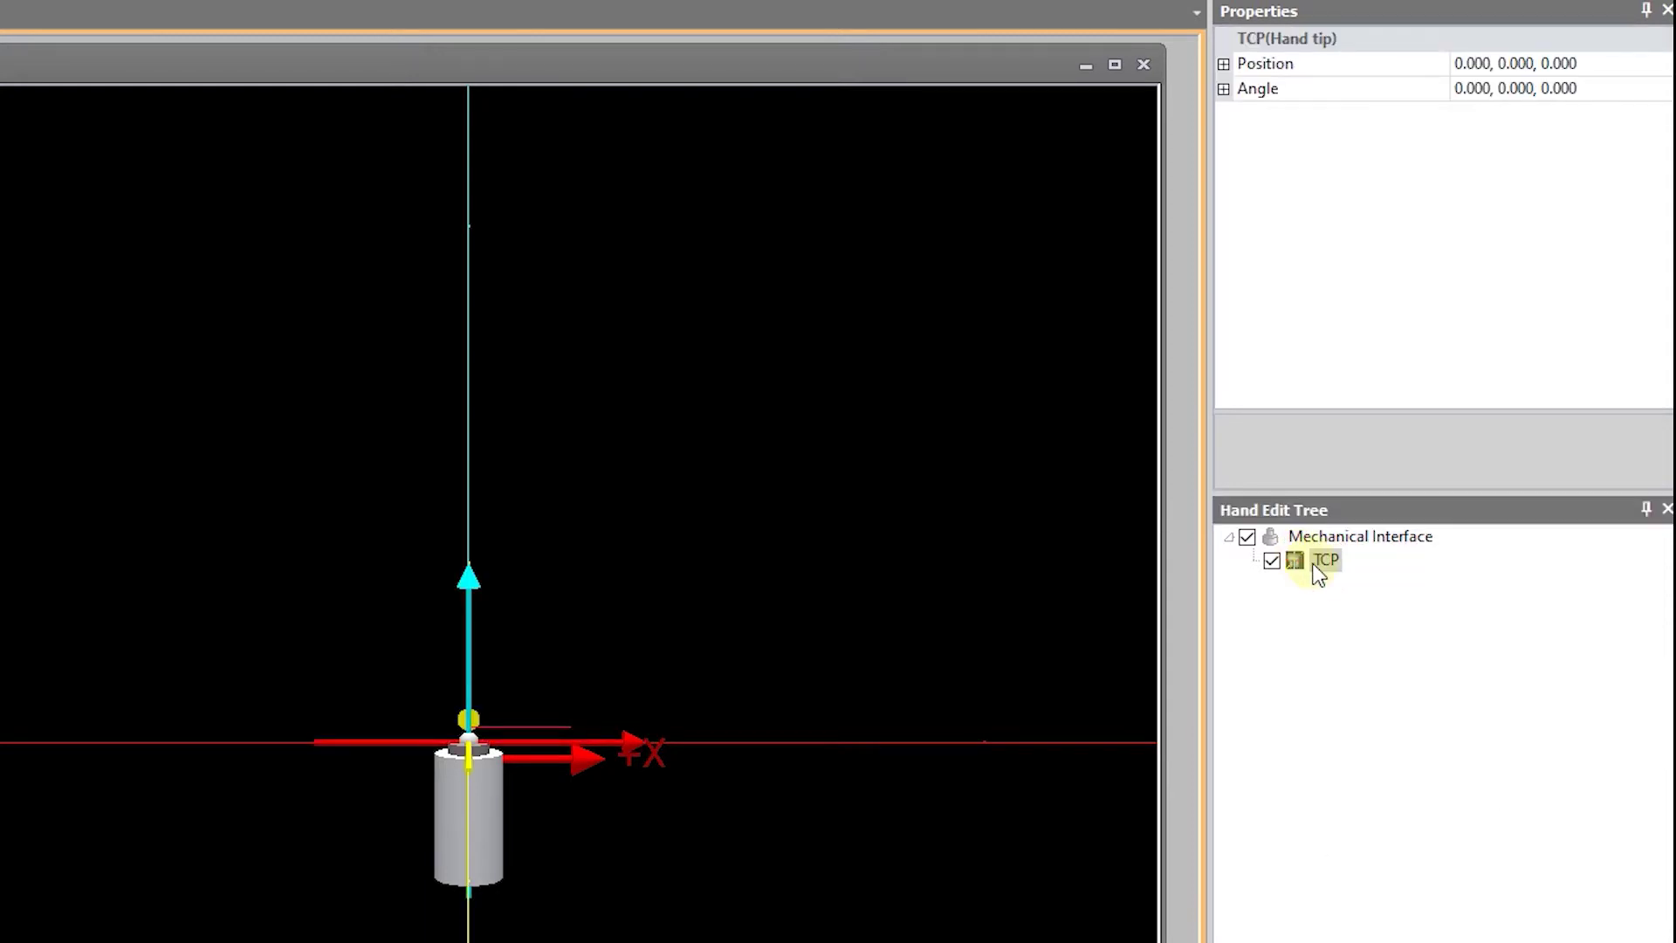
pyautogui.rightClick(1325, 539)
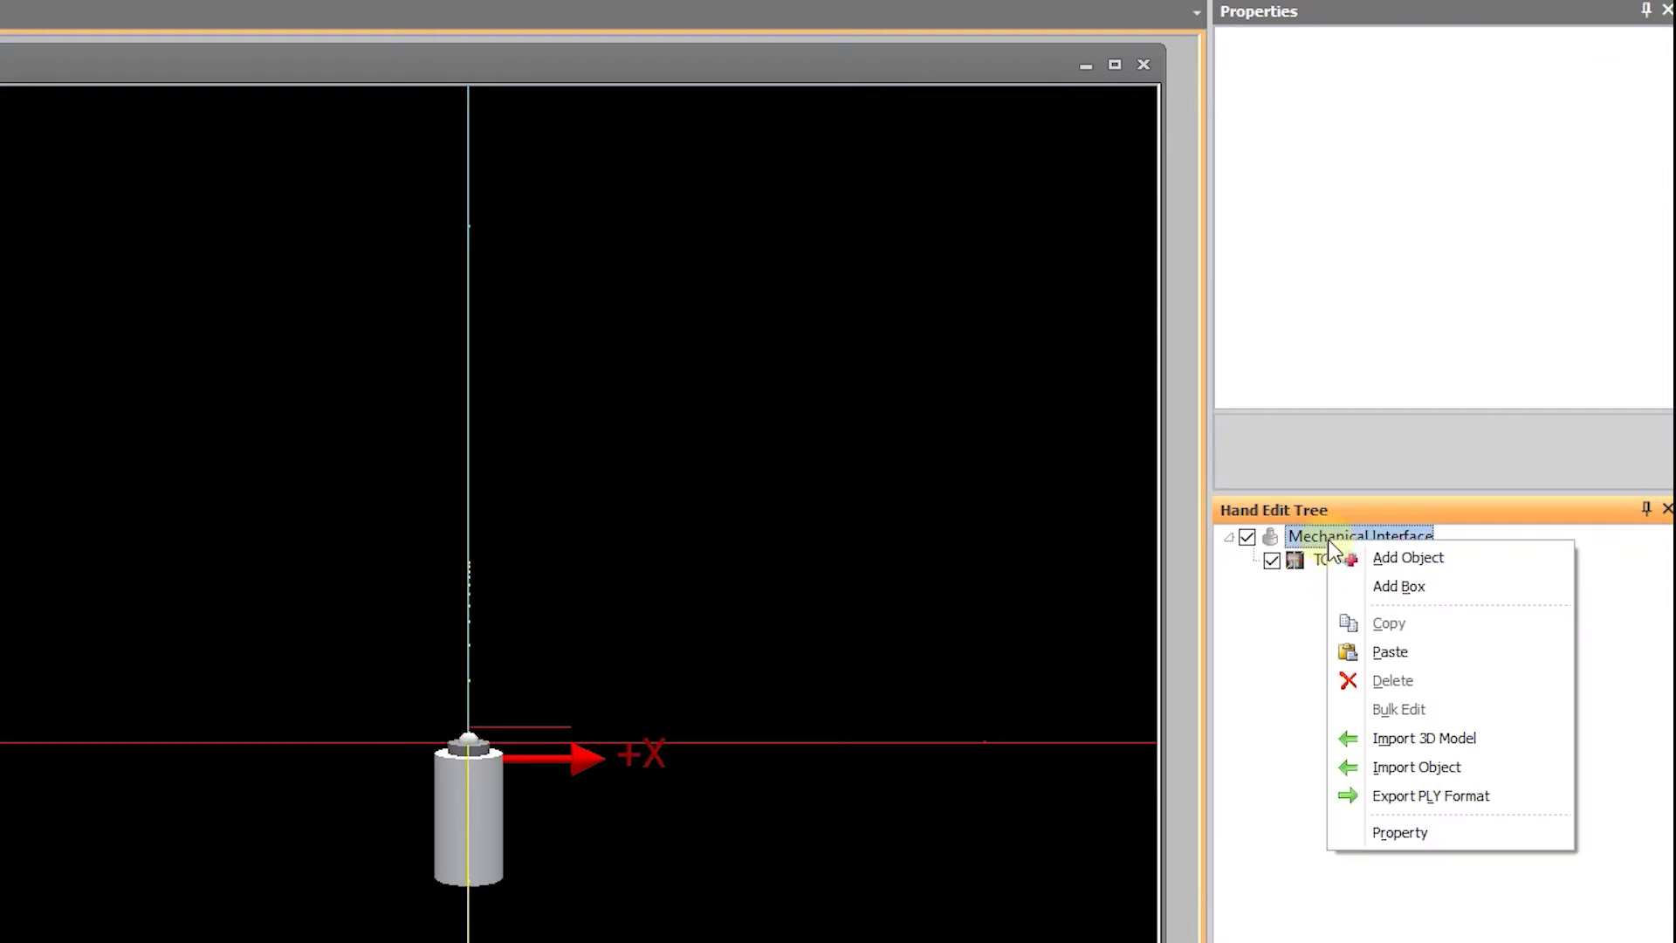
pyautogui.click(1381, 554)
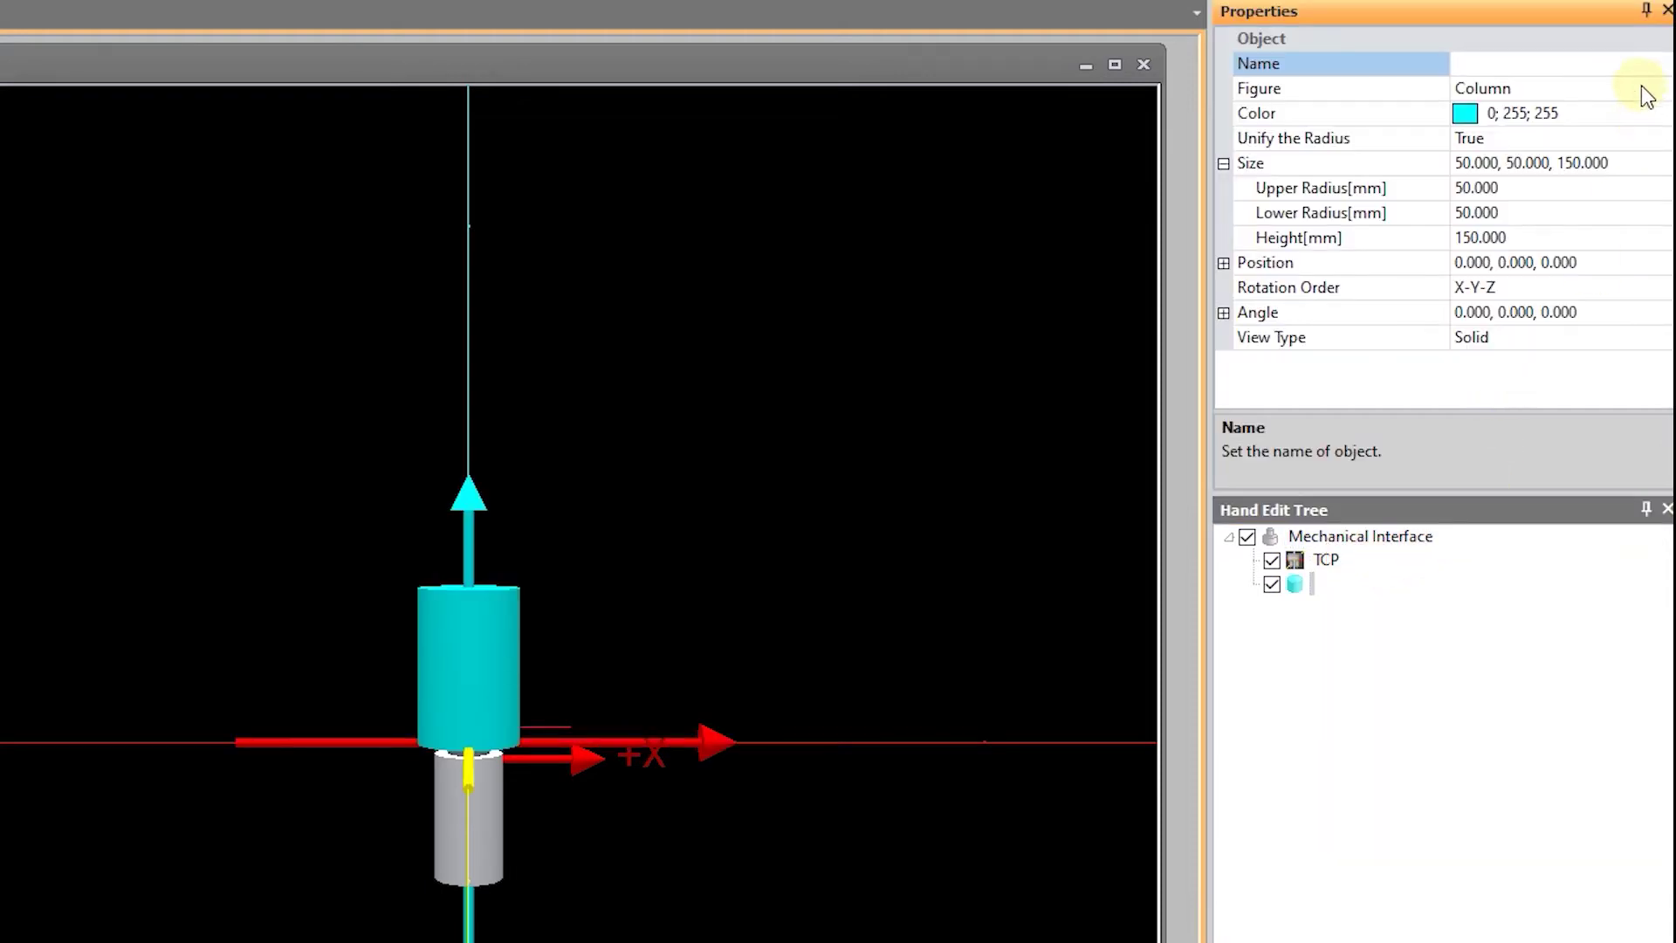
# Step: Make the new object a Tube with 15 mm inner and 25 mm outer radius
pyautogui.click(1640, 88)
pyautogui.click(1666, 87)
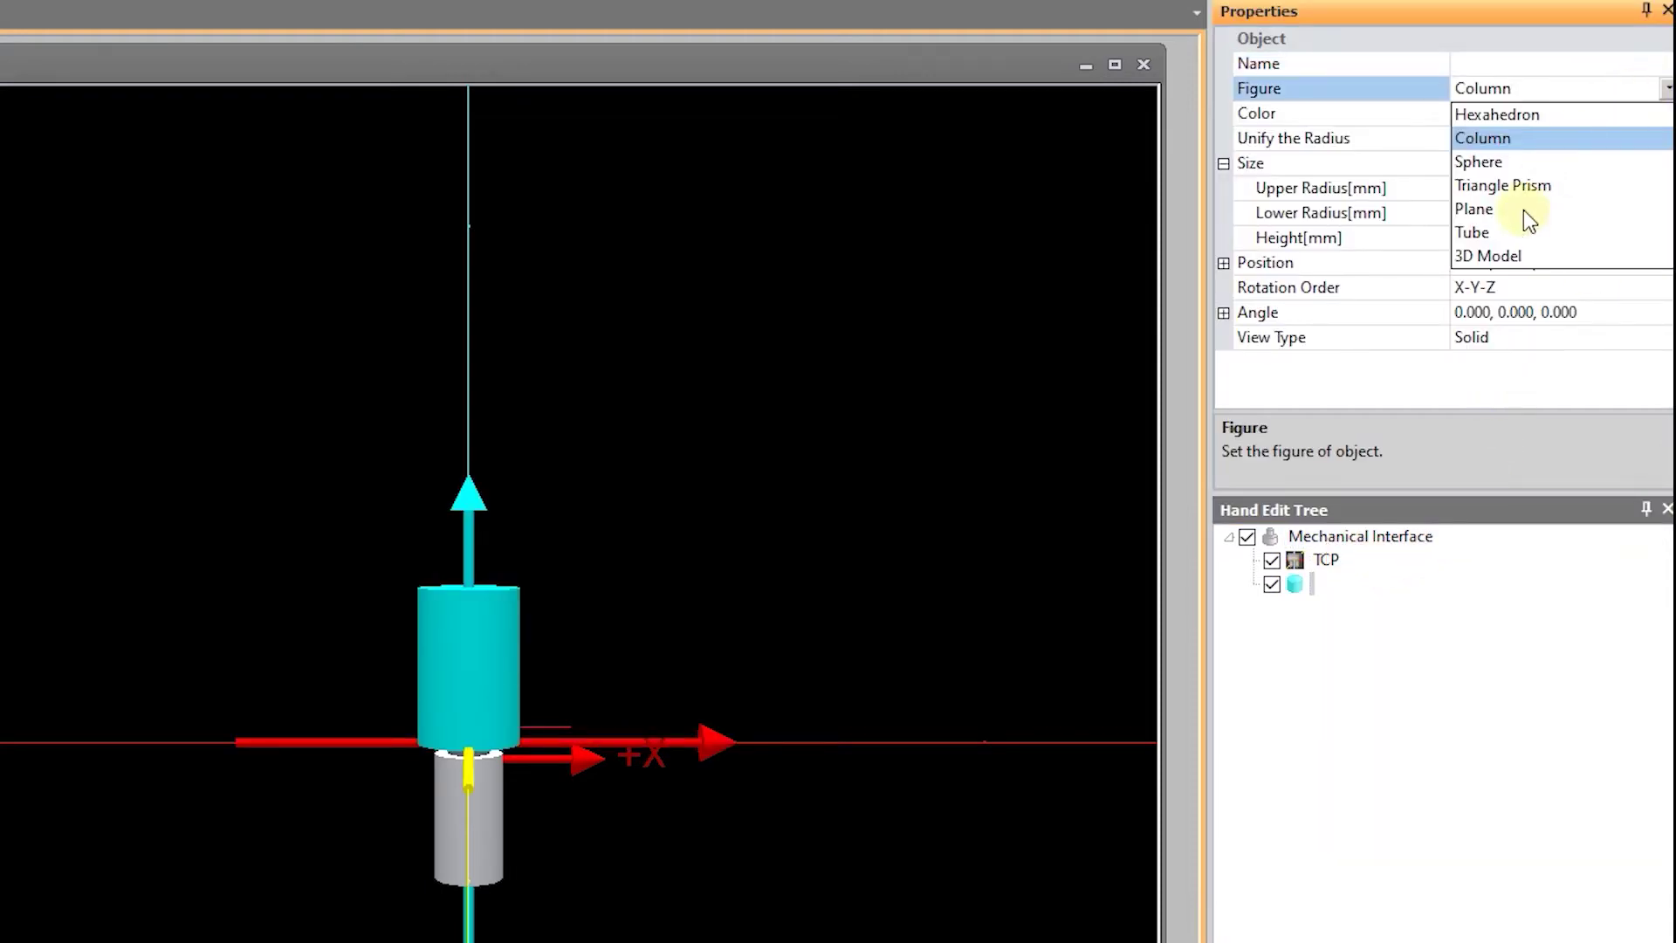
pyautogui.click(1505, 233)
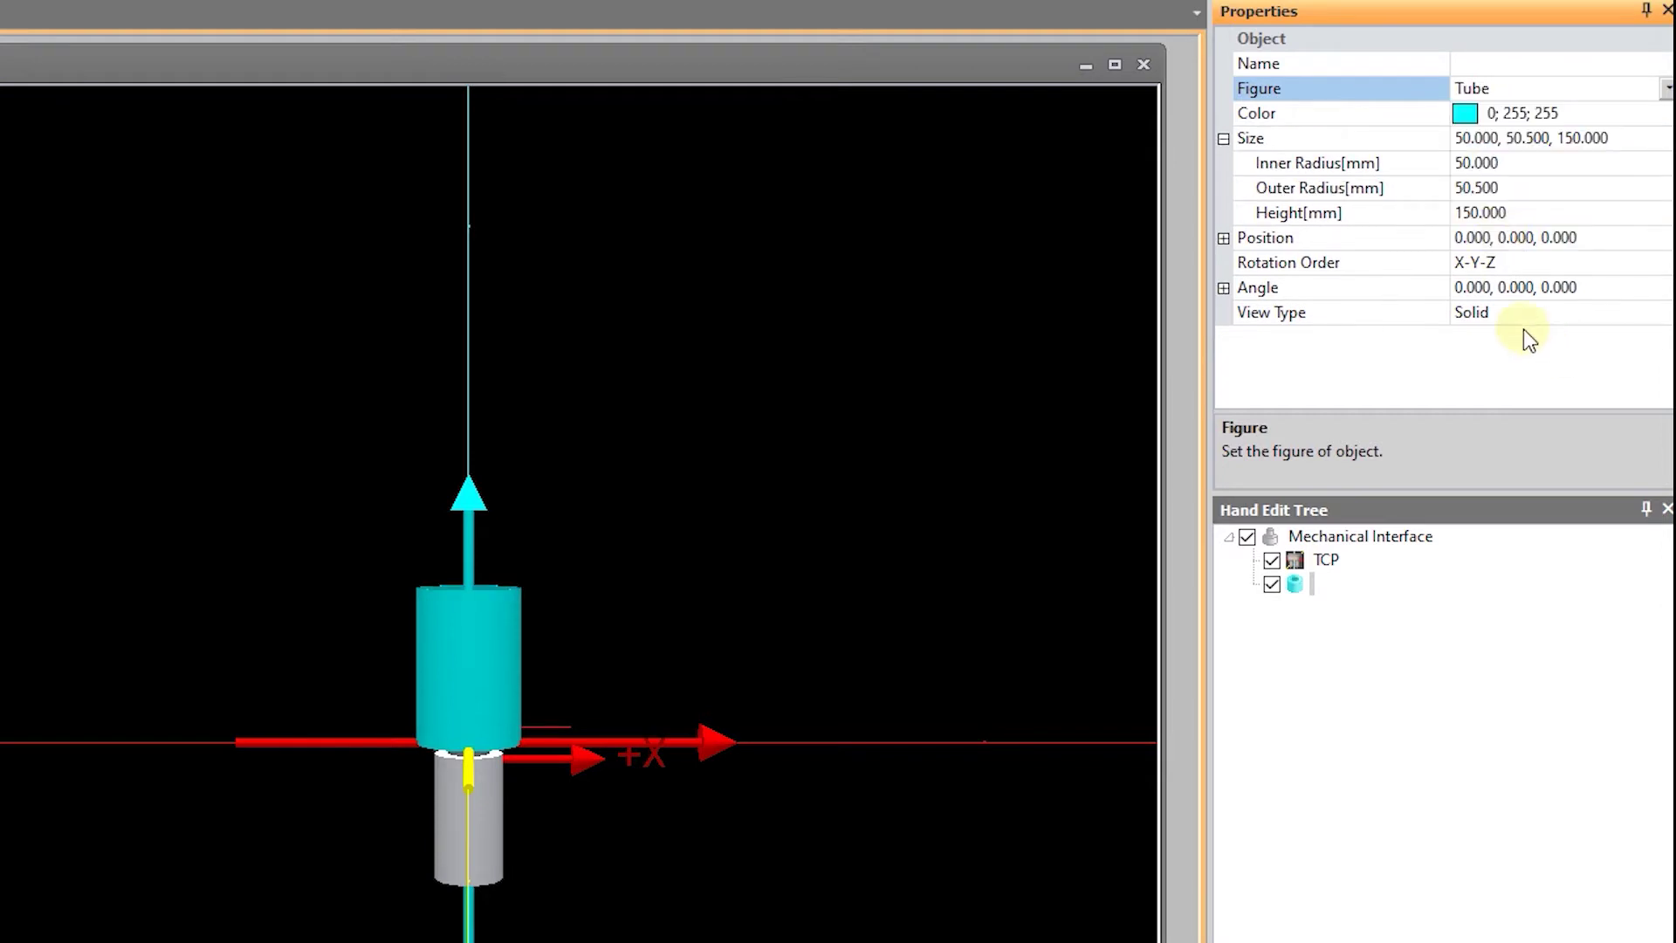
pyautogui.click(1305, 165)
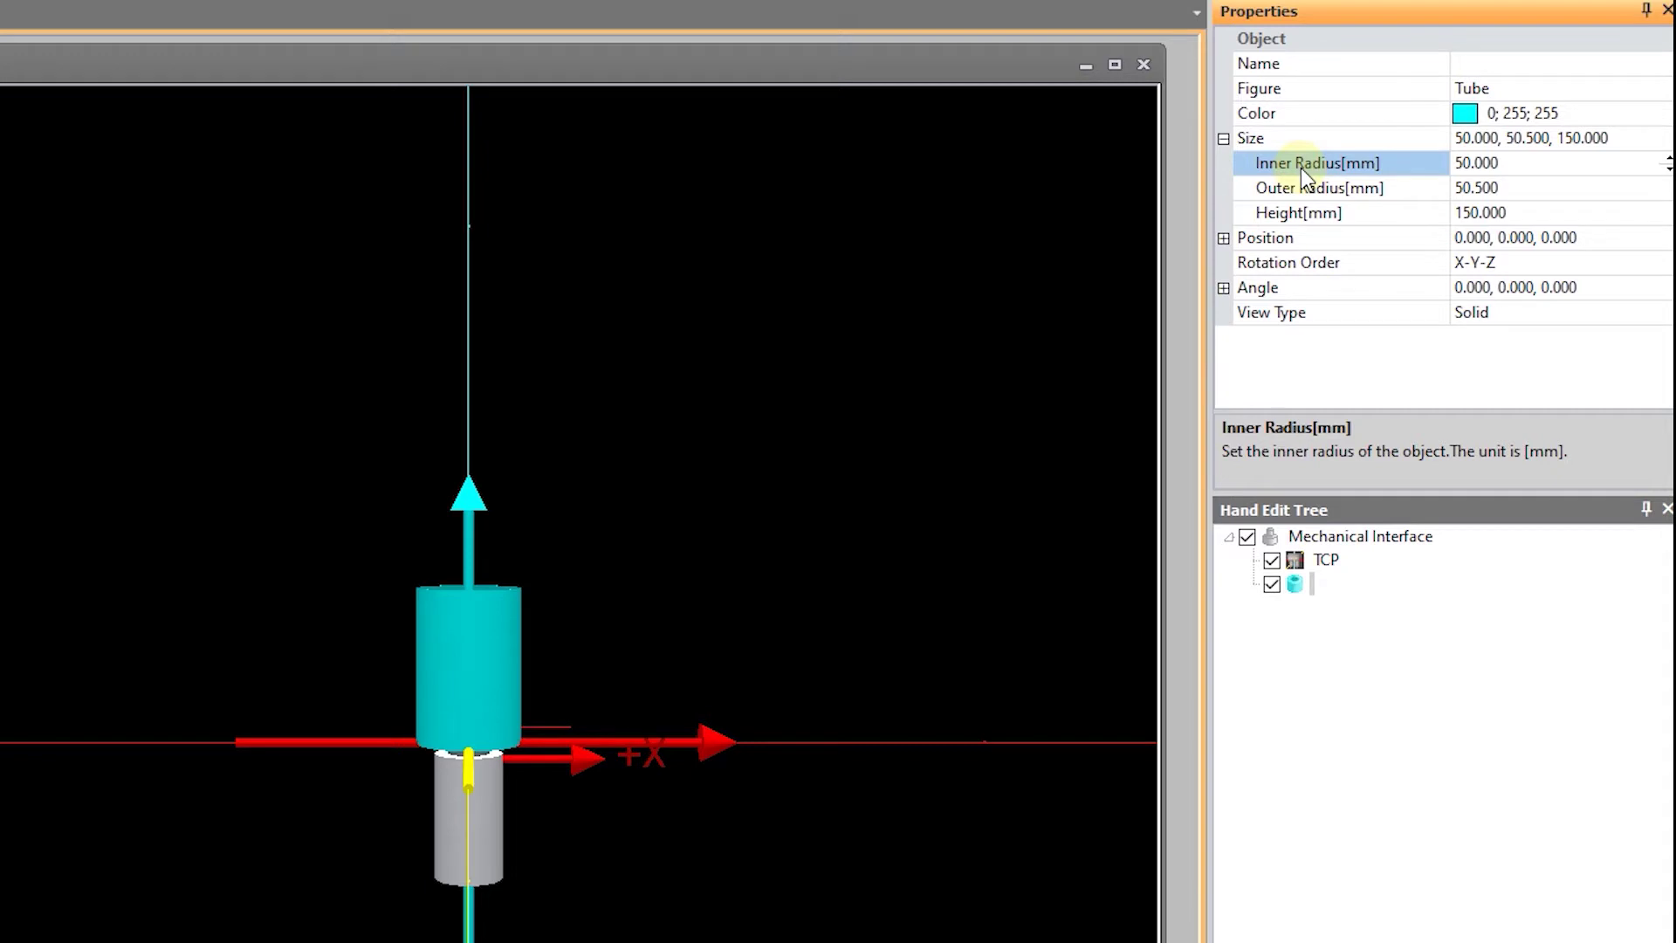
pyautogui.write('15')
pyautogui.press('Return')
pyautogui.click(1303, 185)
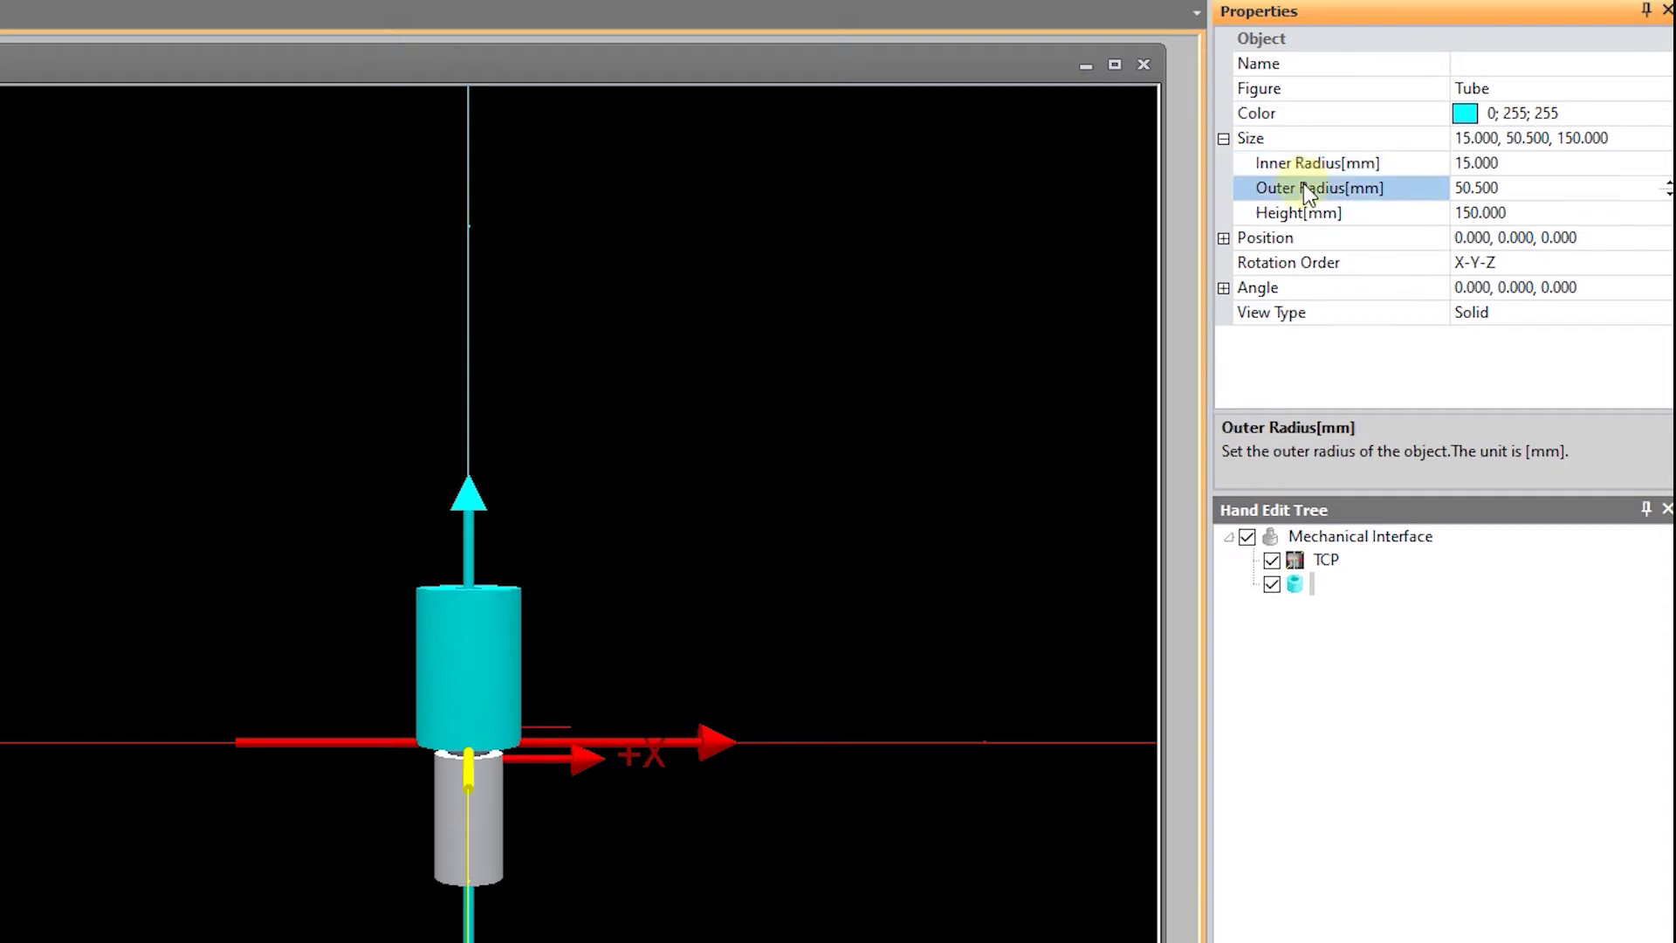
pyautogui.write('25')
pyautogui.press('Return')
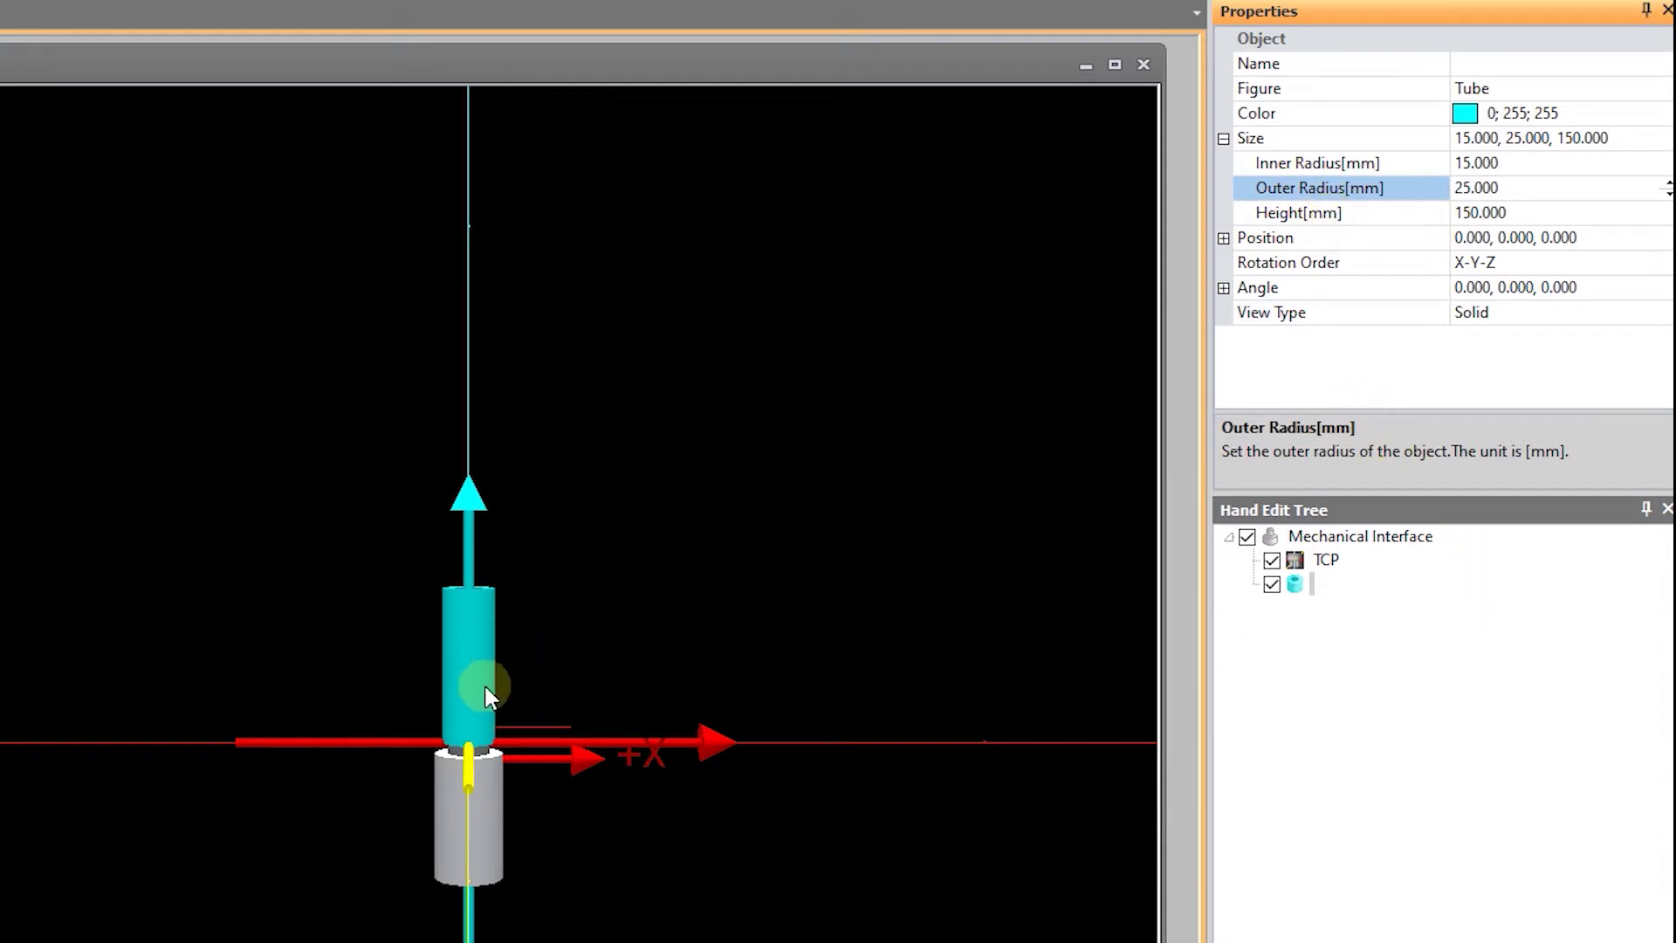
# Step: Colour the tube green (0, 255, 70)
pyautogui.click(1477, 122)
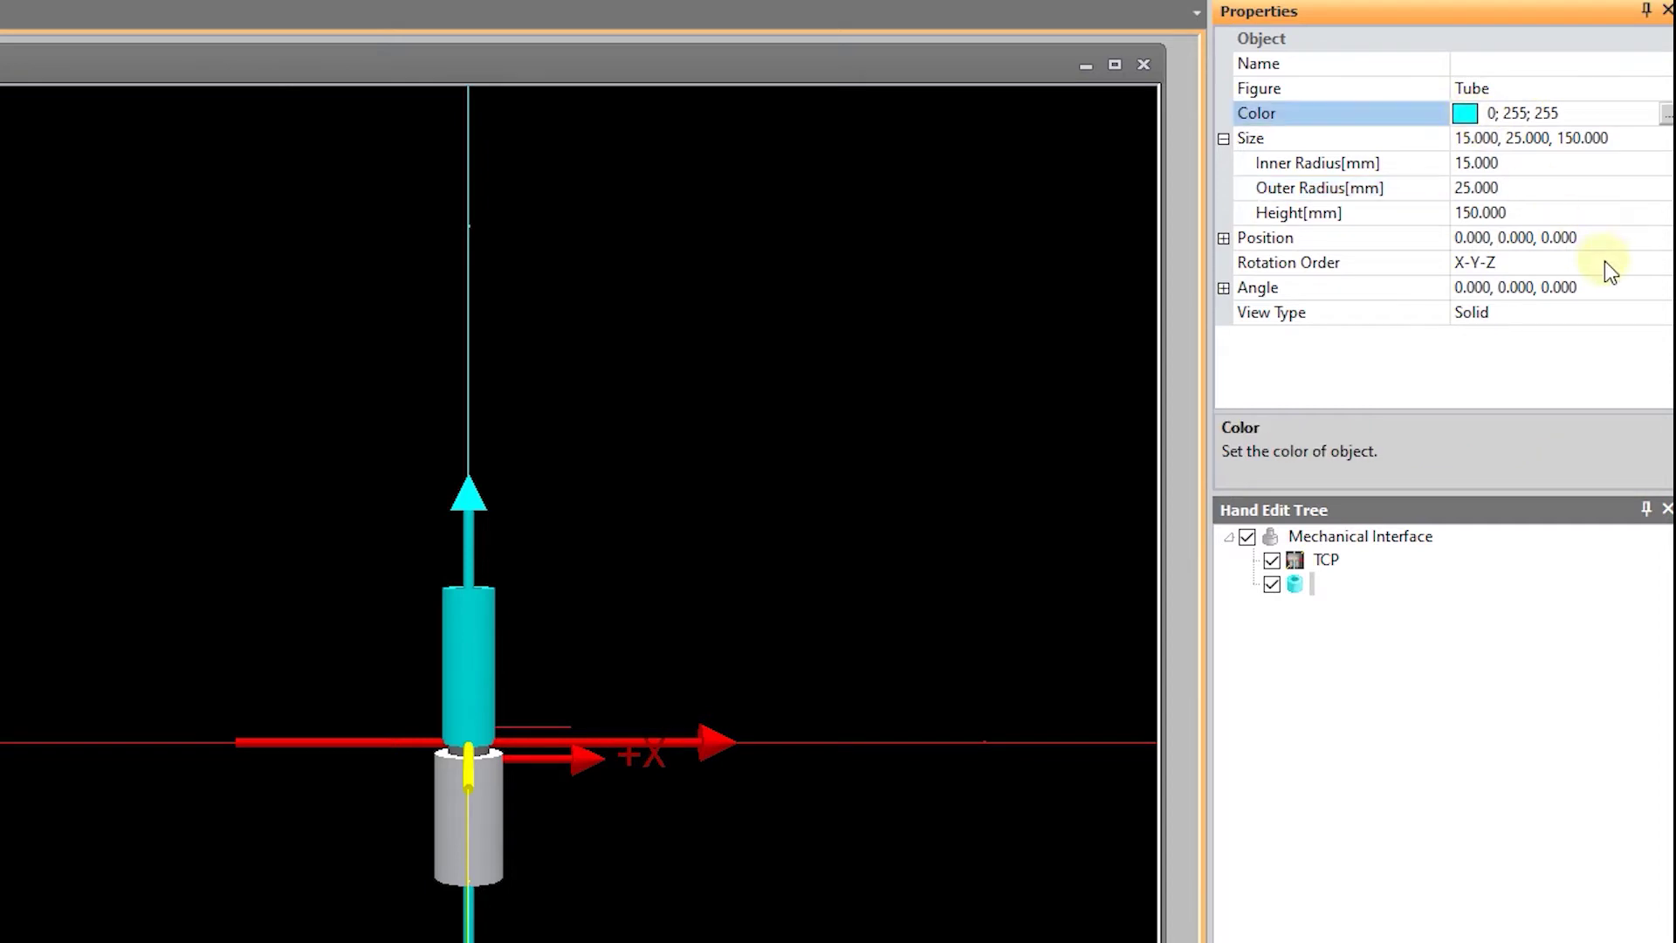
pyautogui.click(1666, 119)
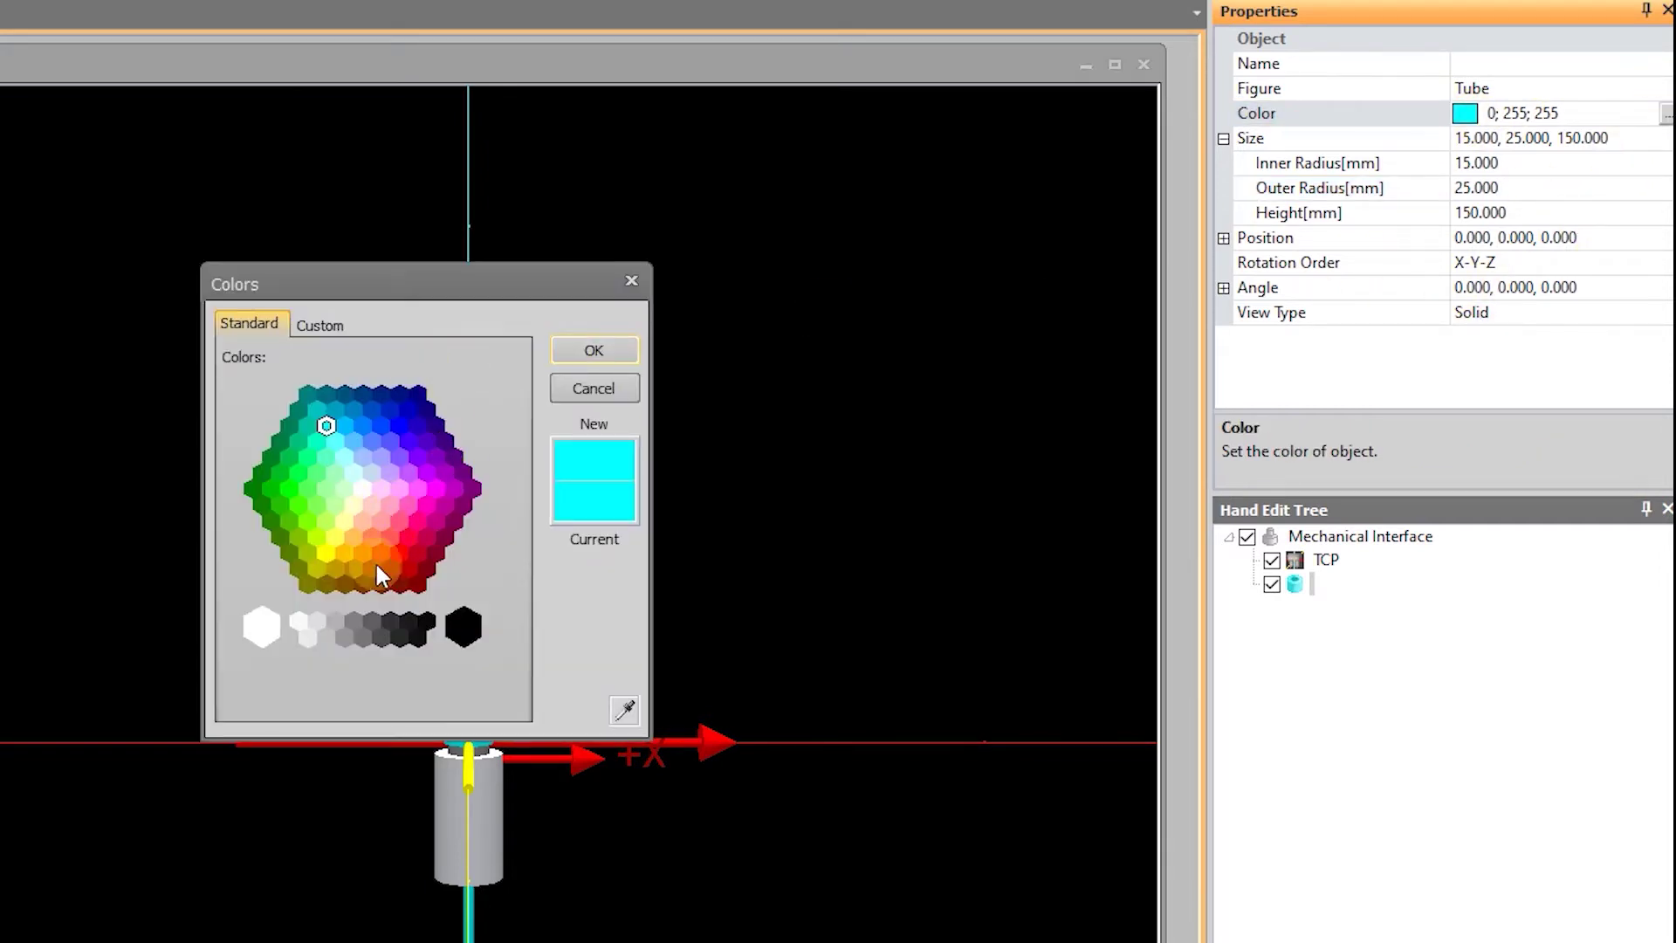
pyautogui.click(297, 474)
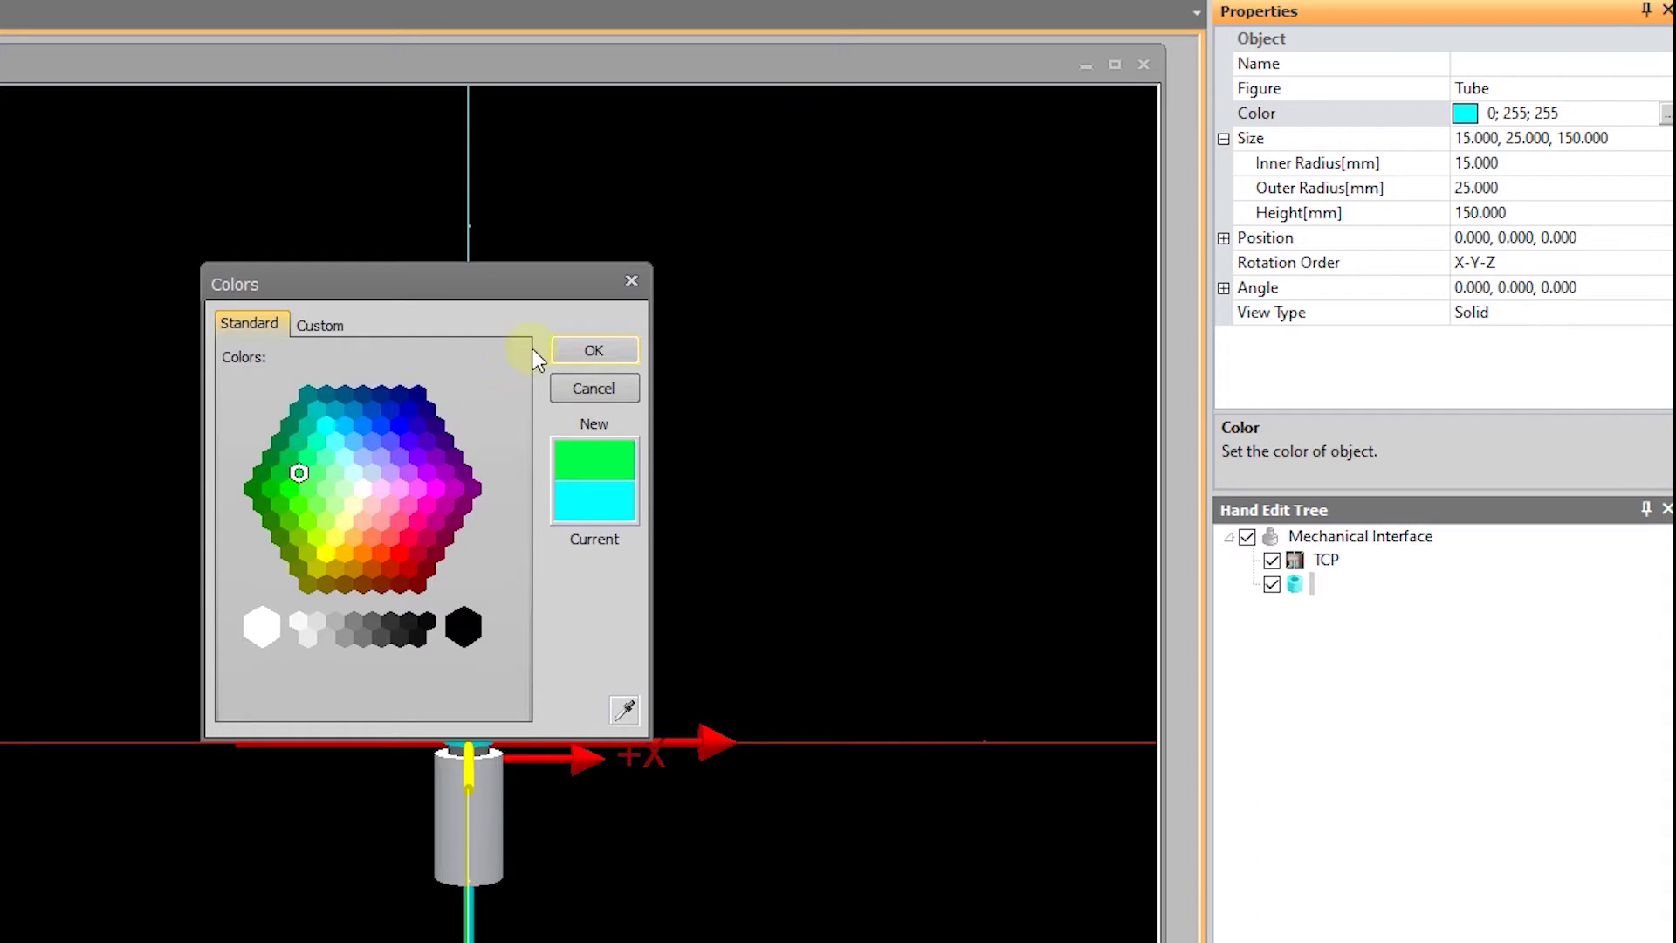
pyautogui.click(583, 348)
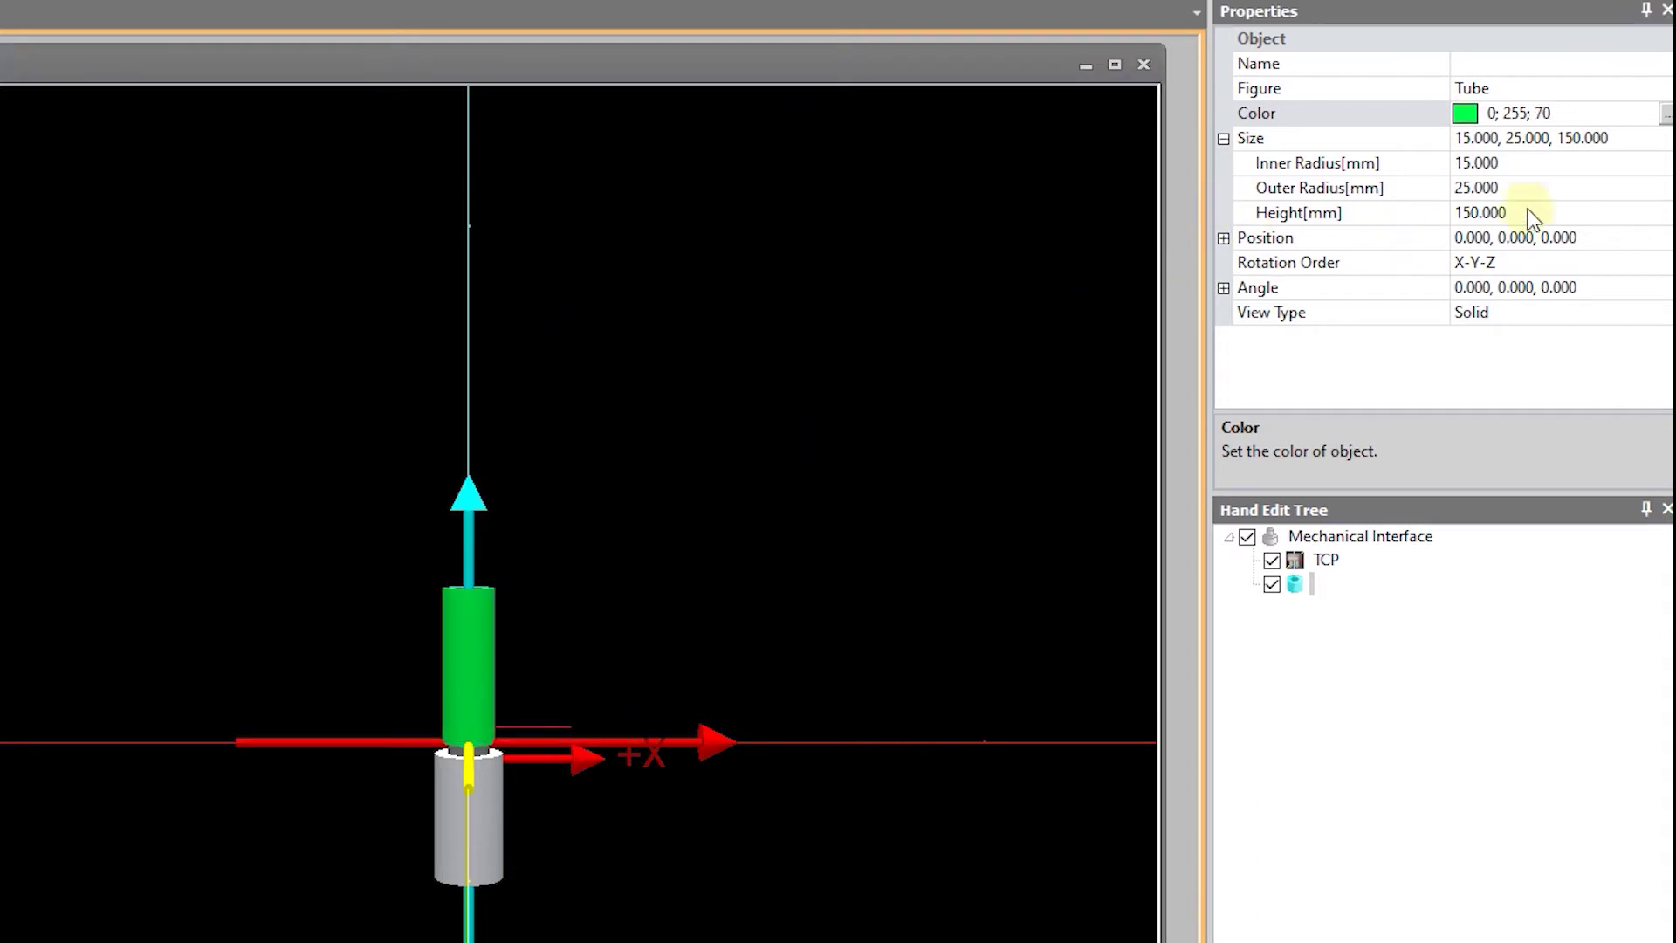
# Step: Add a second object named 'suction cup' with Unify the Radius set to False
pyautogui.rightClick(1311, 545)
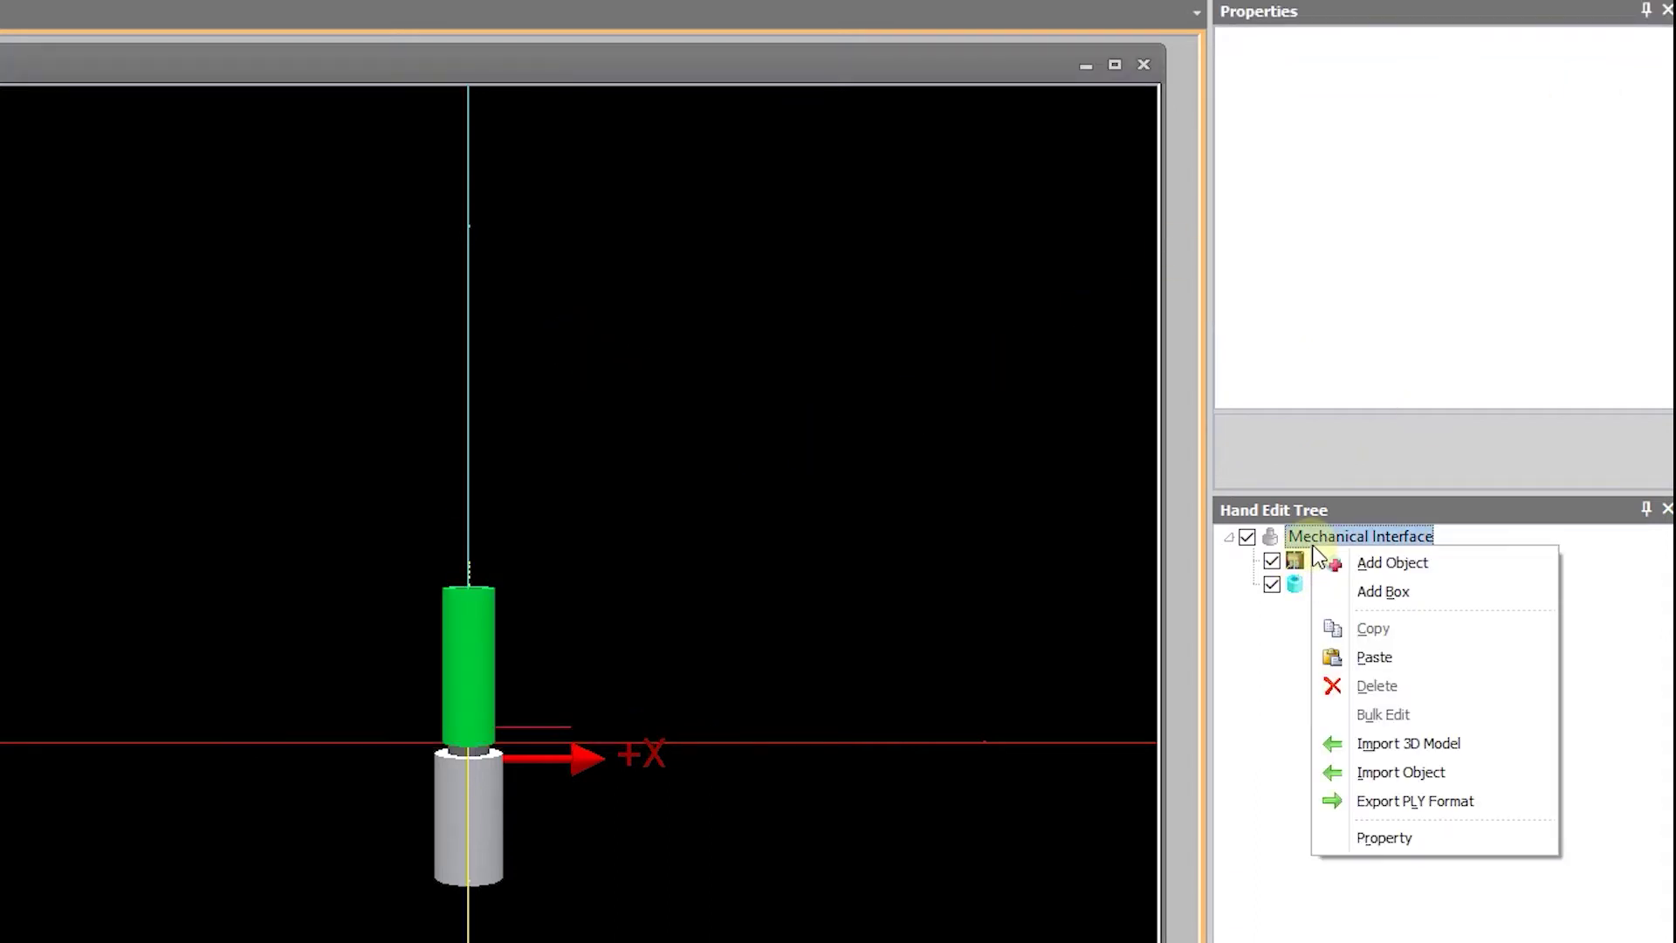
pyautogui.click(1336, 561)
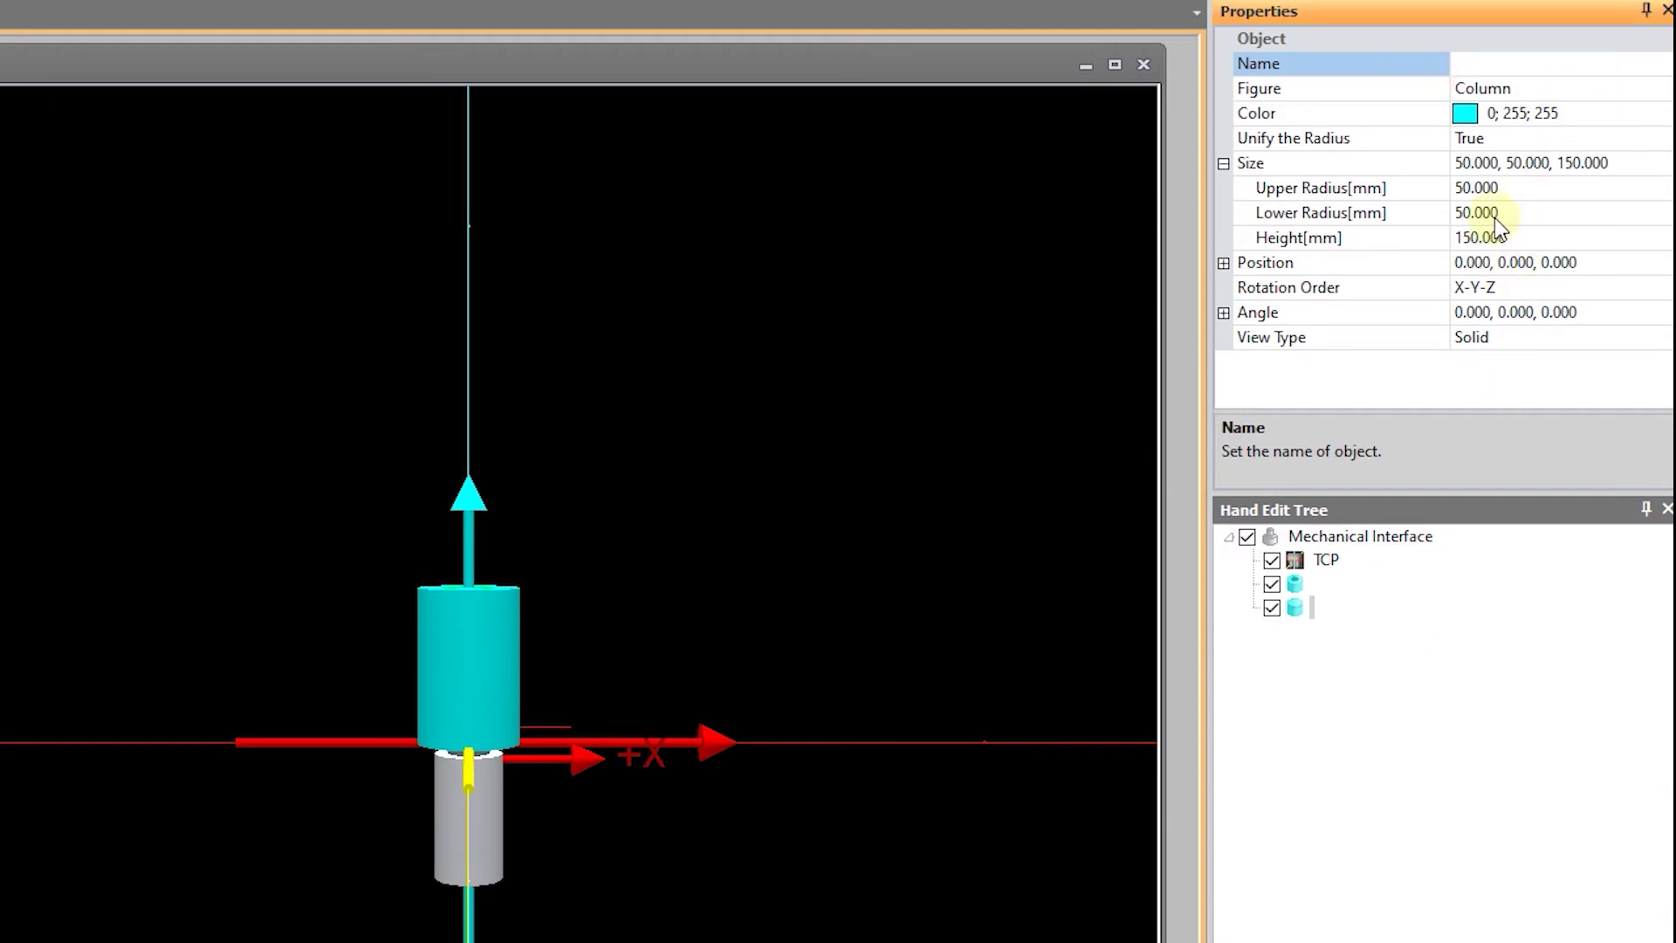
pyautogui.doubleClick(1360, 139)
pyautogui.click(1475, 63)
pyautogui.write('suction cup')
pyautogui.press('Return')
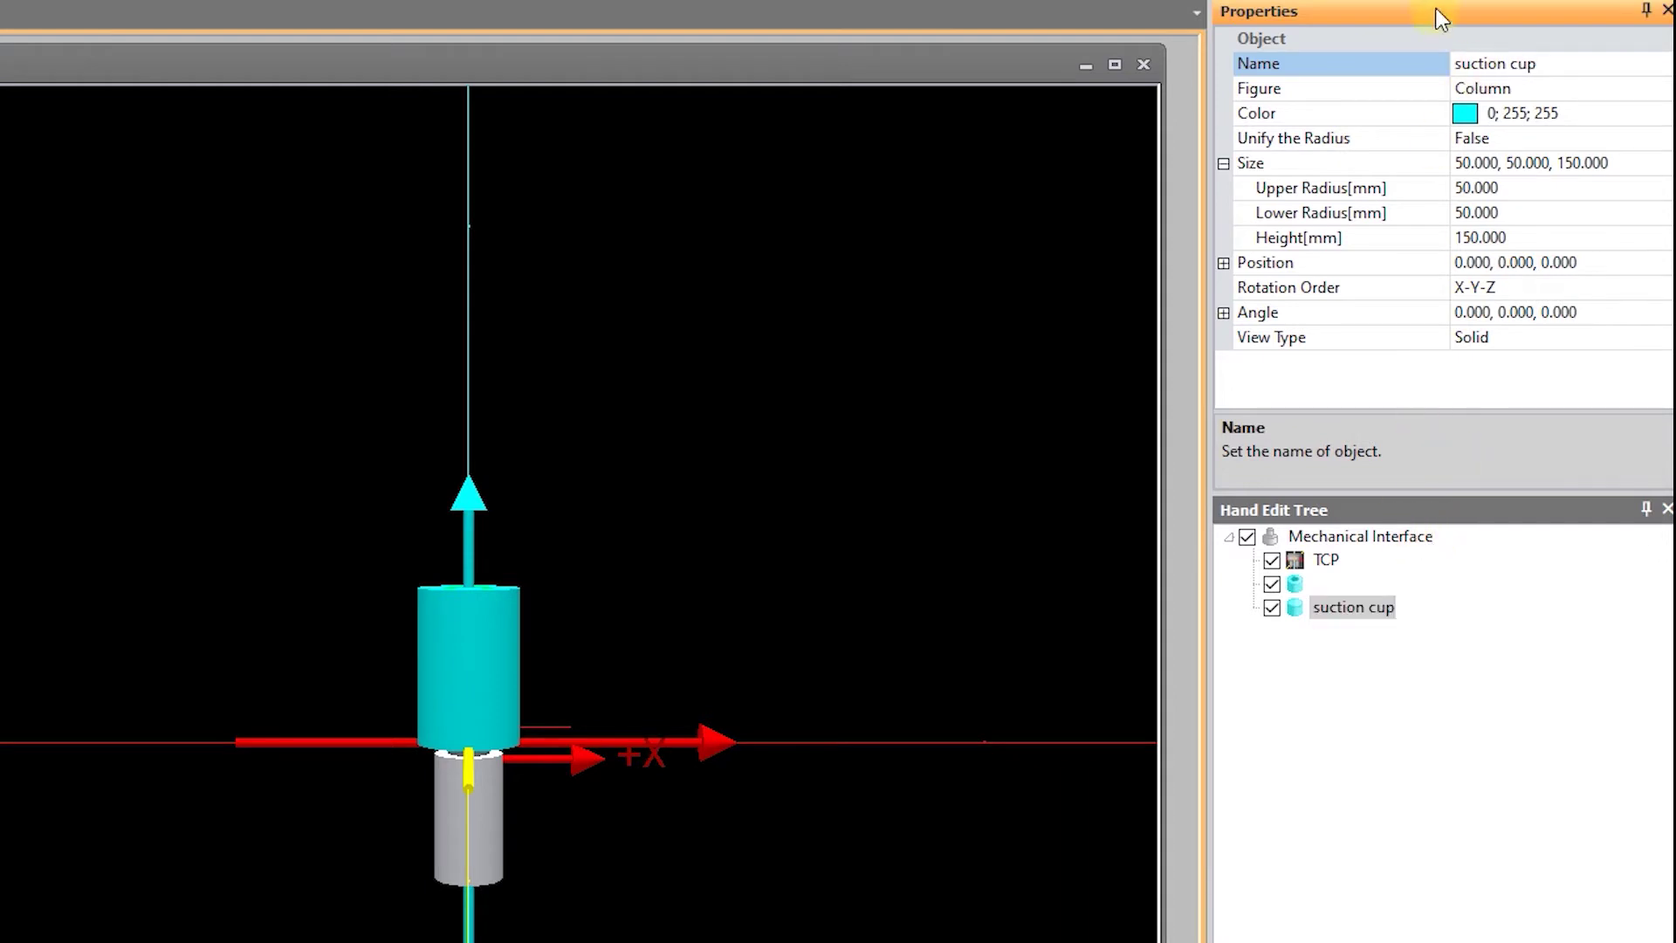
# Step: Set the suction cup's upper radius to 50 mm and lower radius to 25 mm
pyautogui.click(1536, 181)
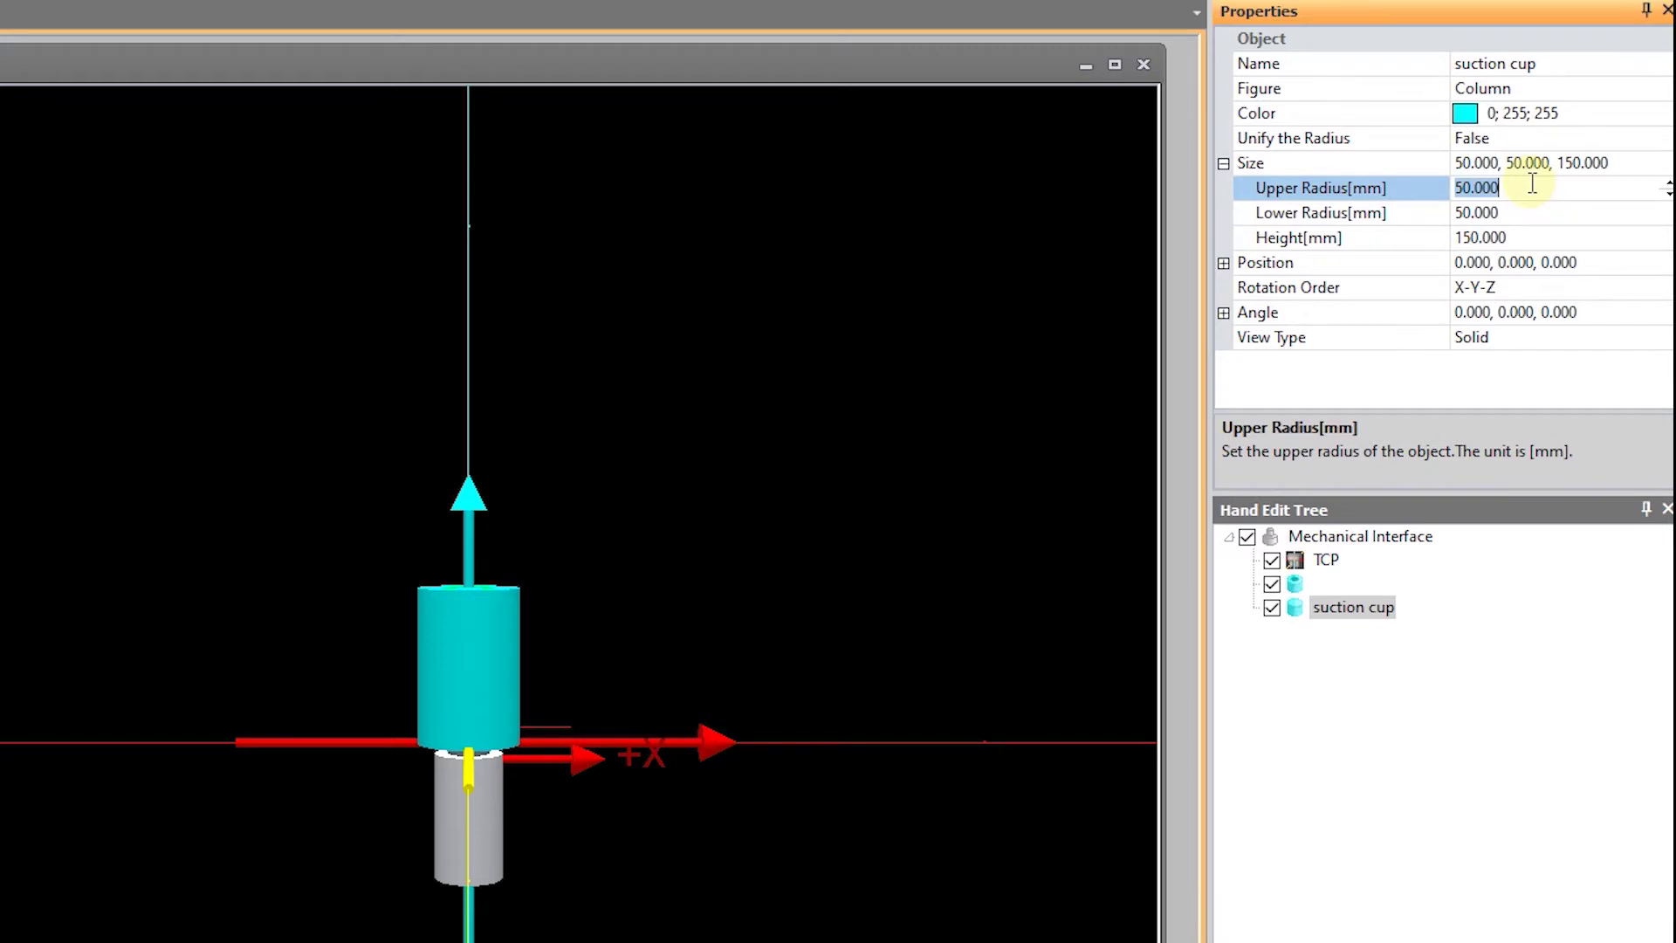
pyautogui.write('50')
pyautogui.press('Return')
pyautogui.click(1527, 213)
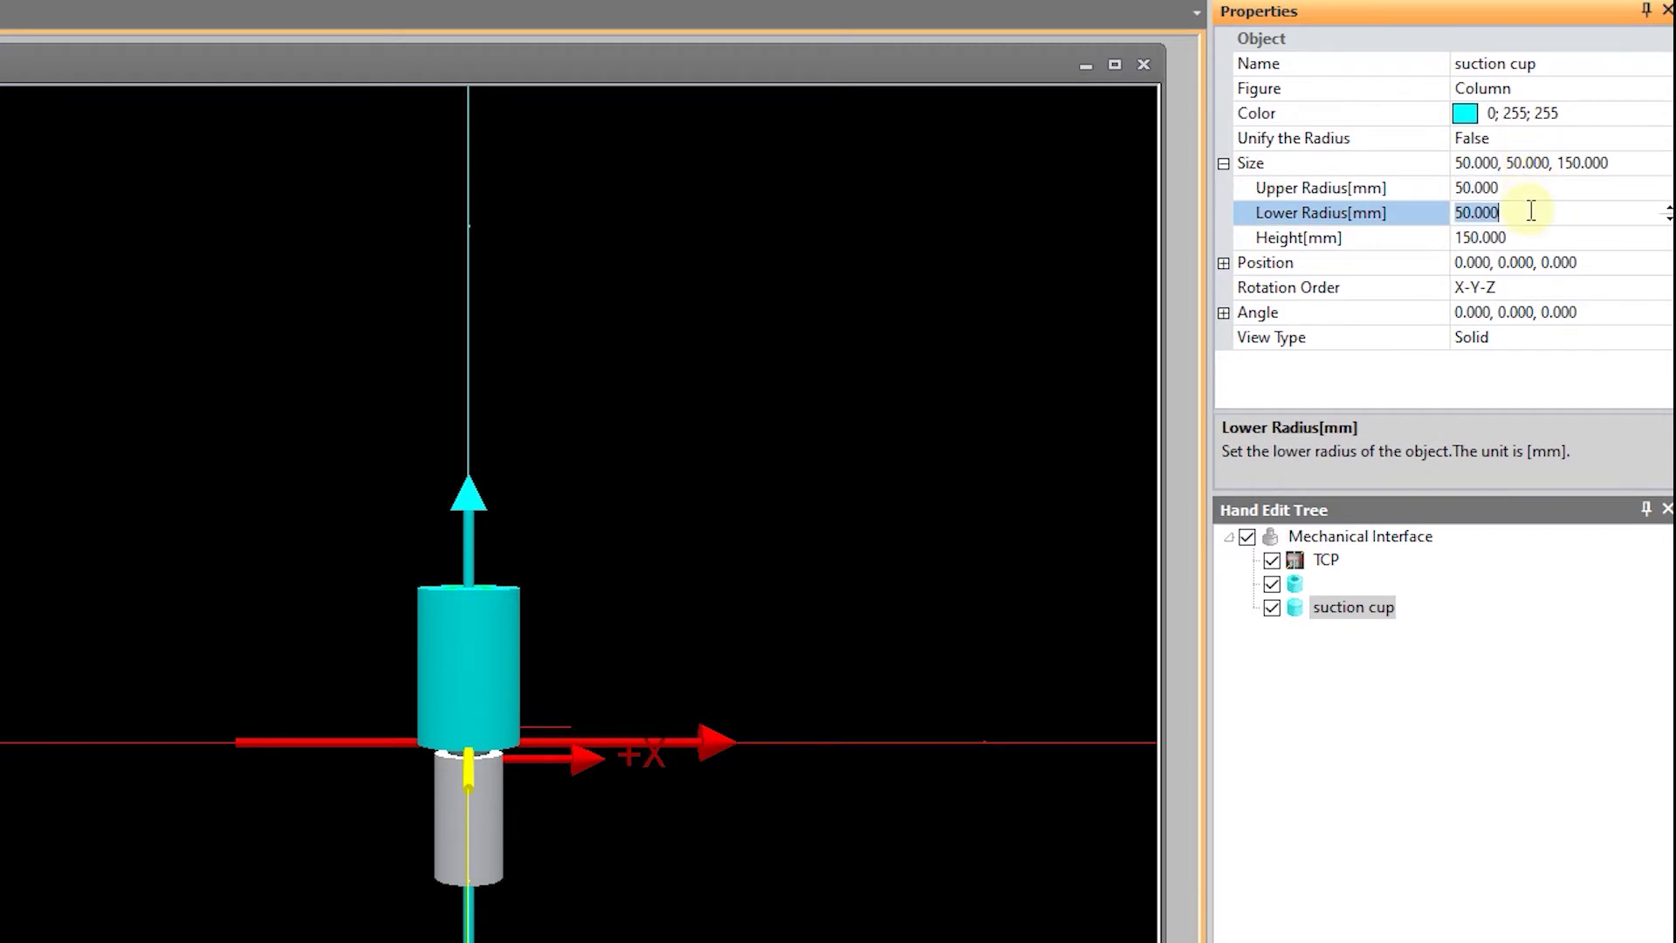
pyautogui.write('25')
pyautogui.press('Return')
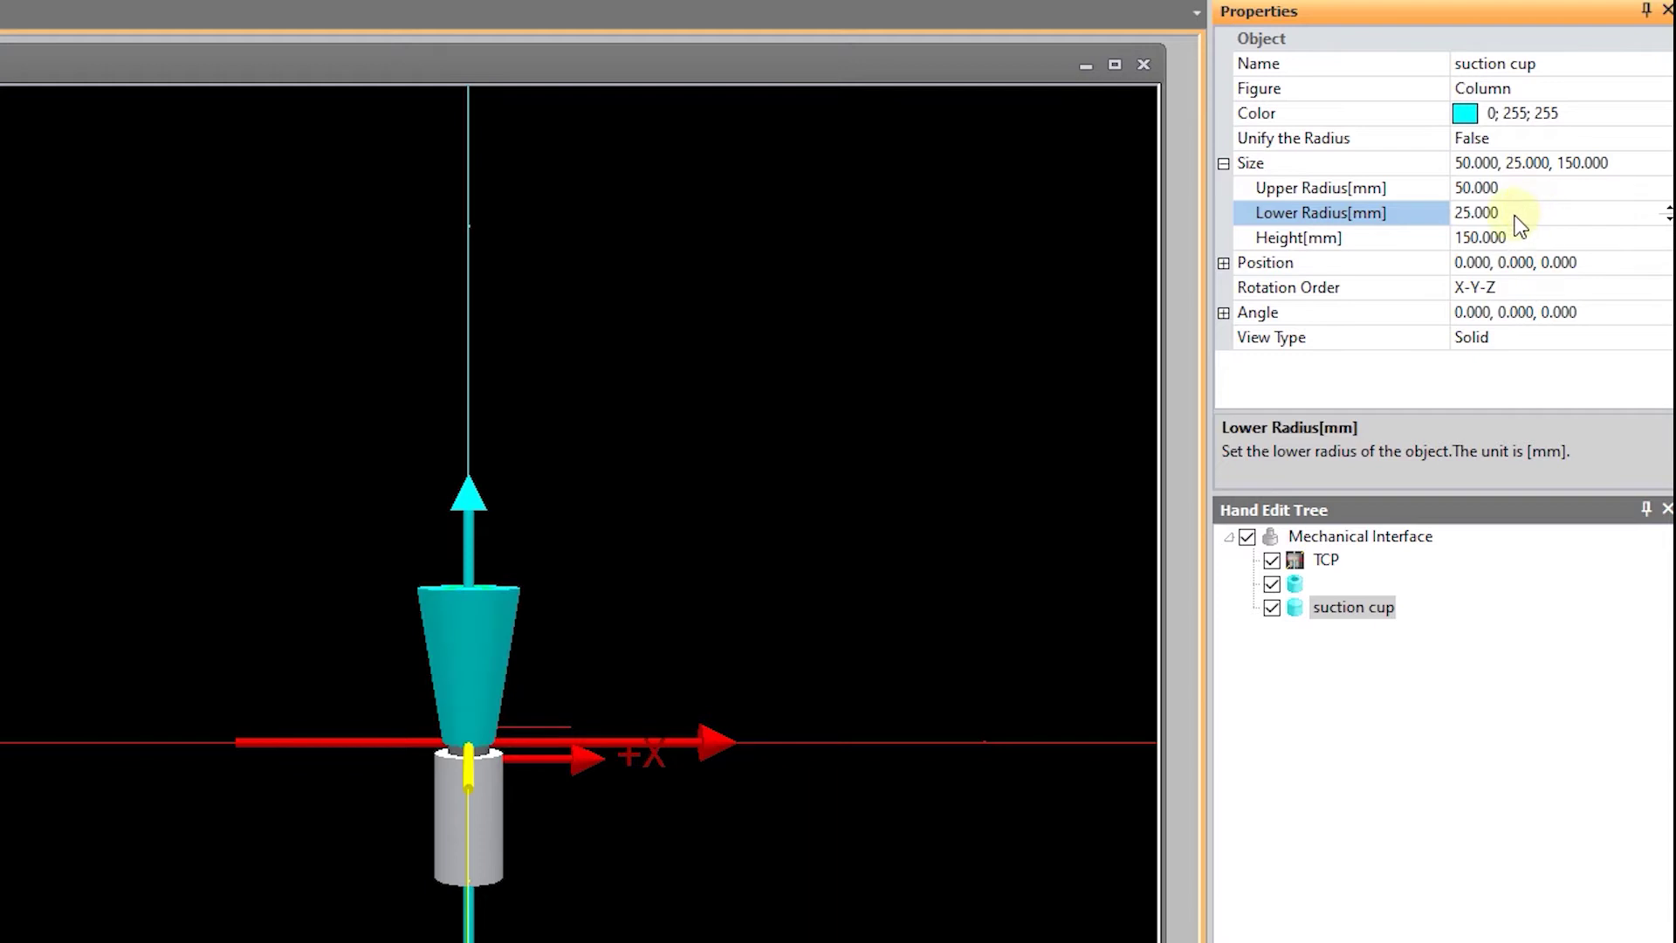
# Step: Set the suction cup's height to 15 mm and expand its Position coordinates
pyautogui.click(1515, 232)
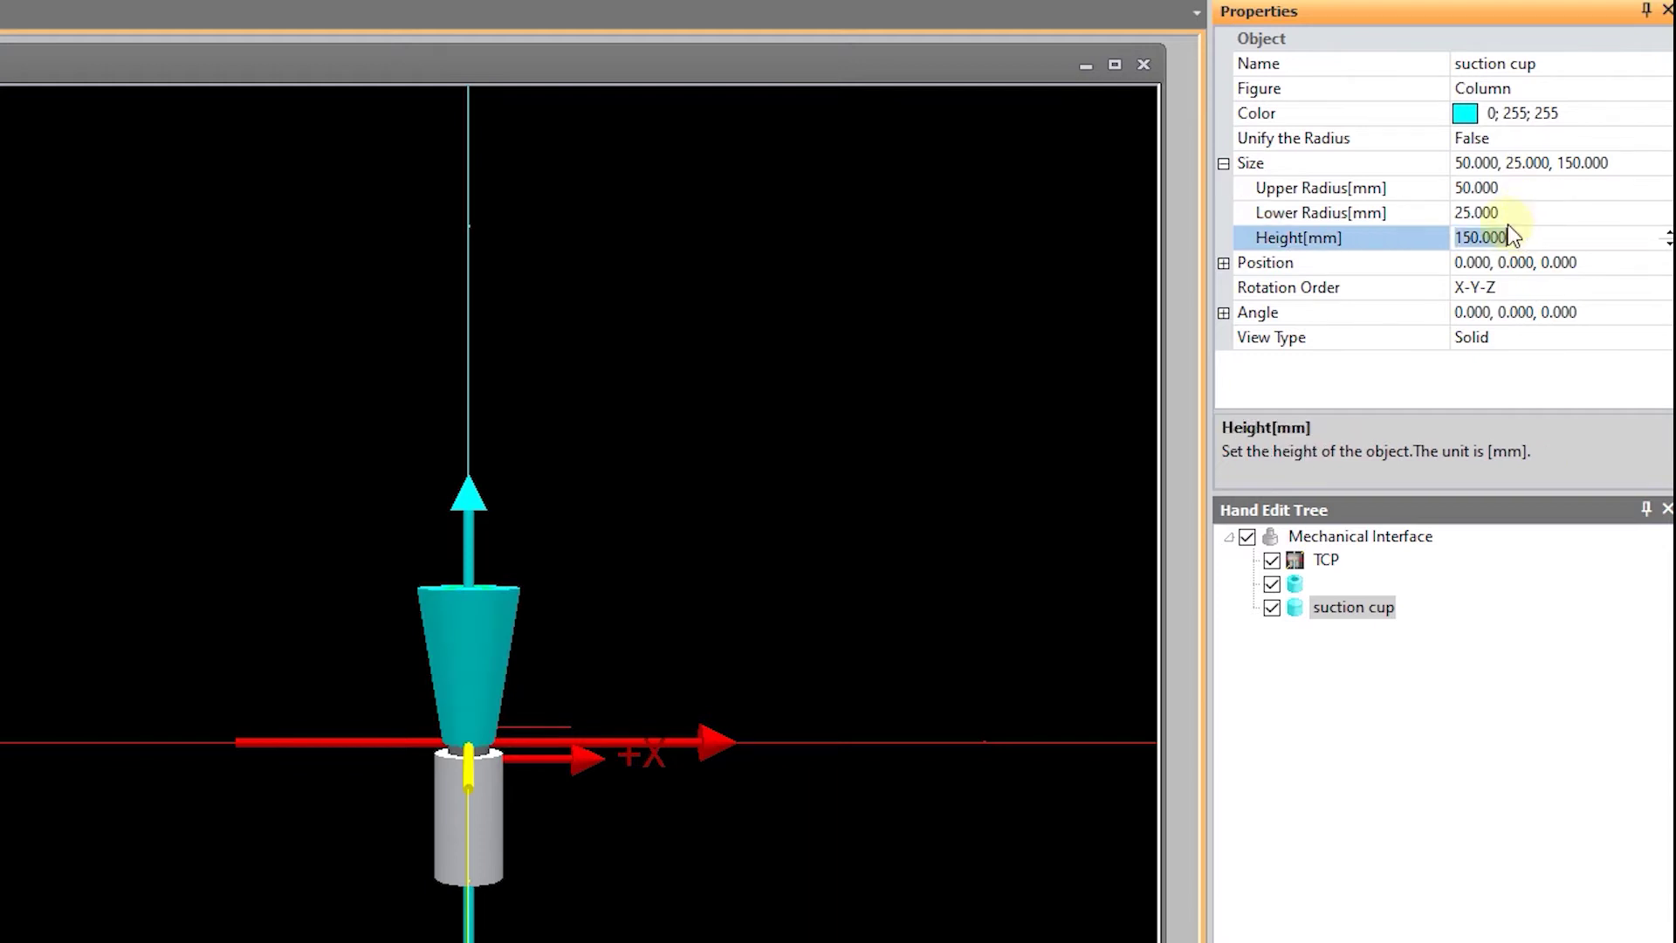
pyautogui.write('7')
pyautogui.press('Return')
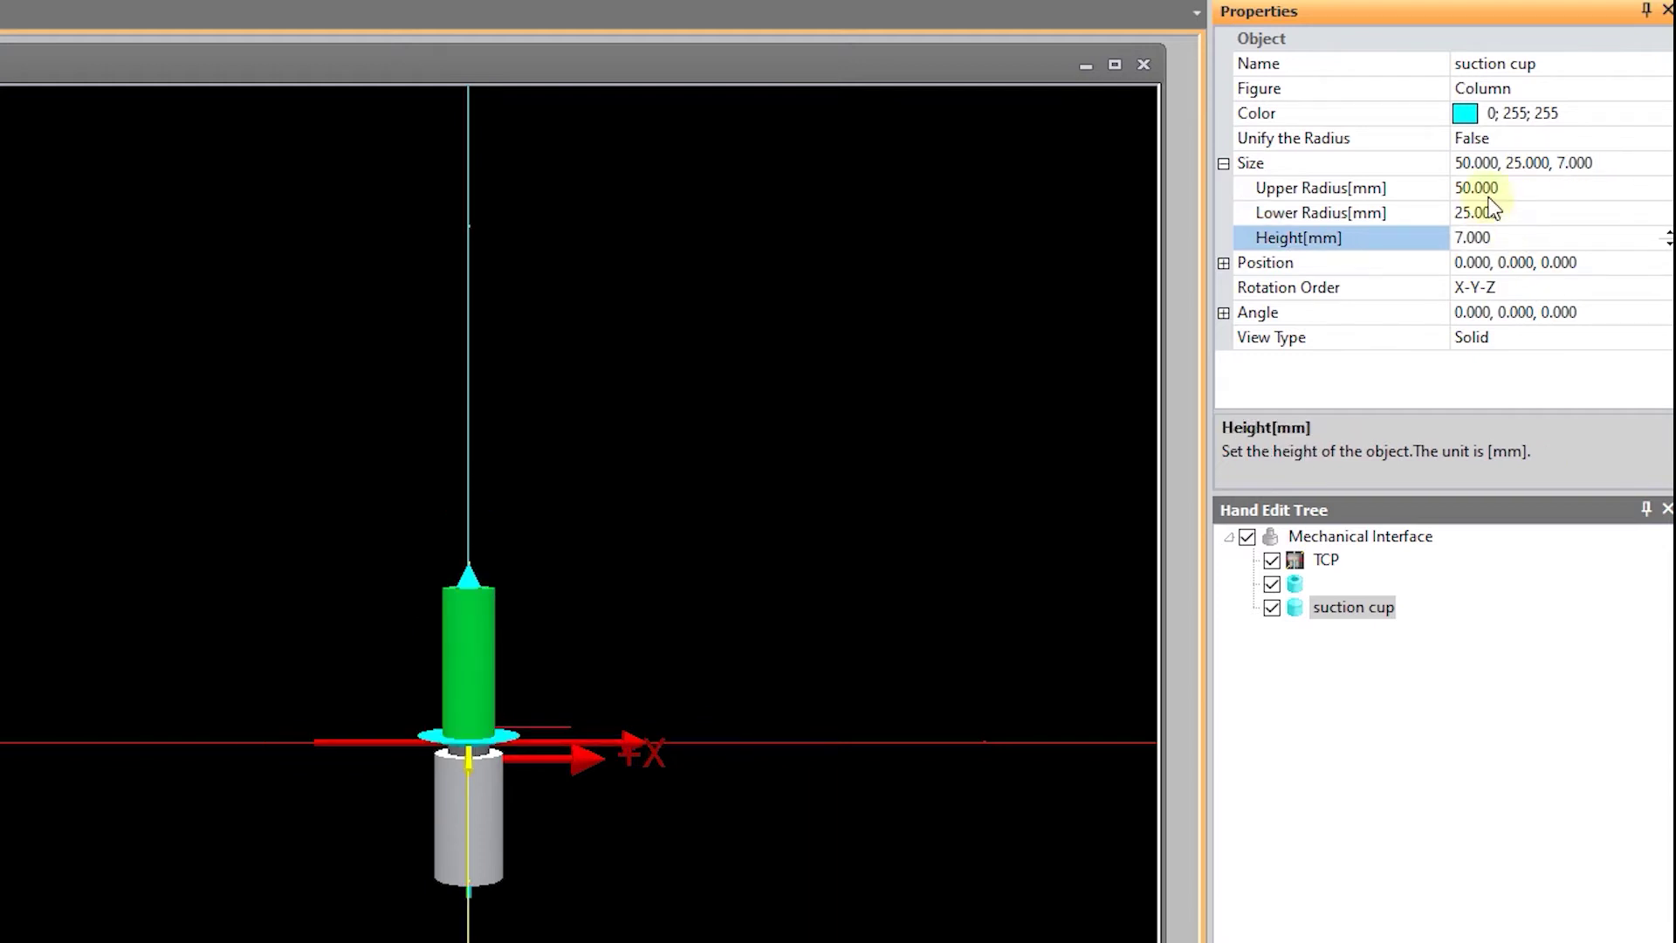
pyautogui.scroll(5, 427, 773)
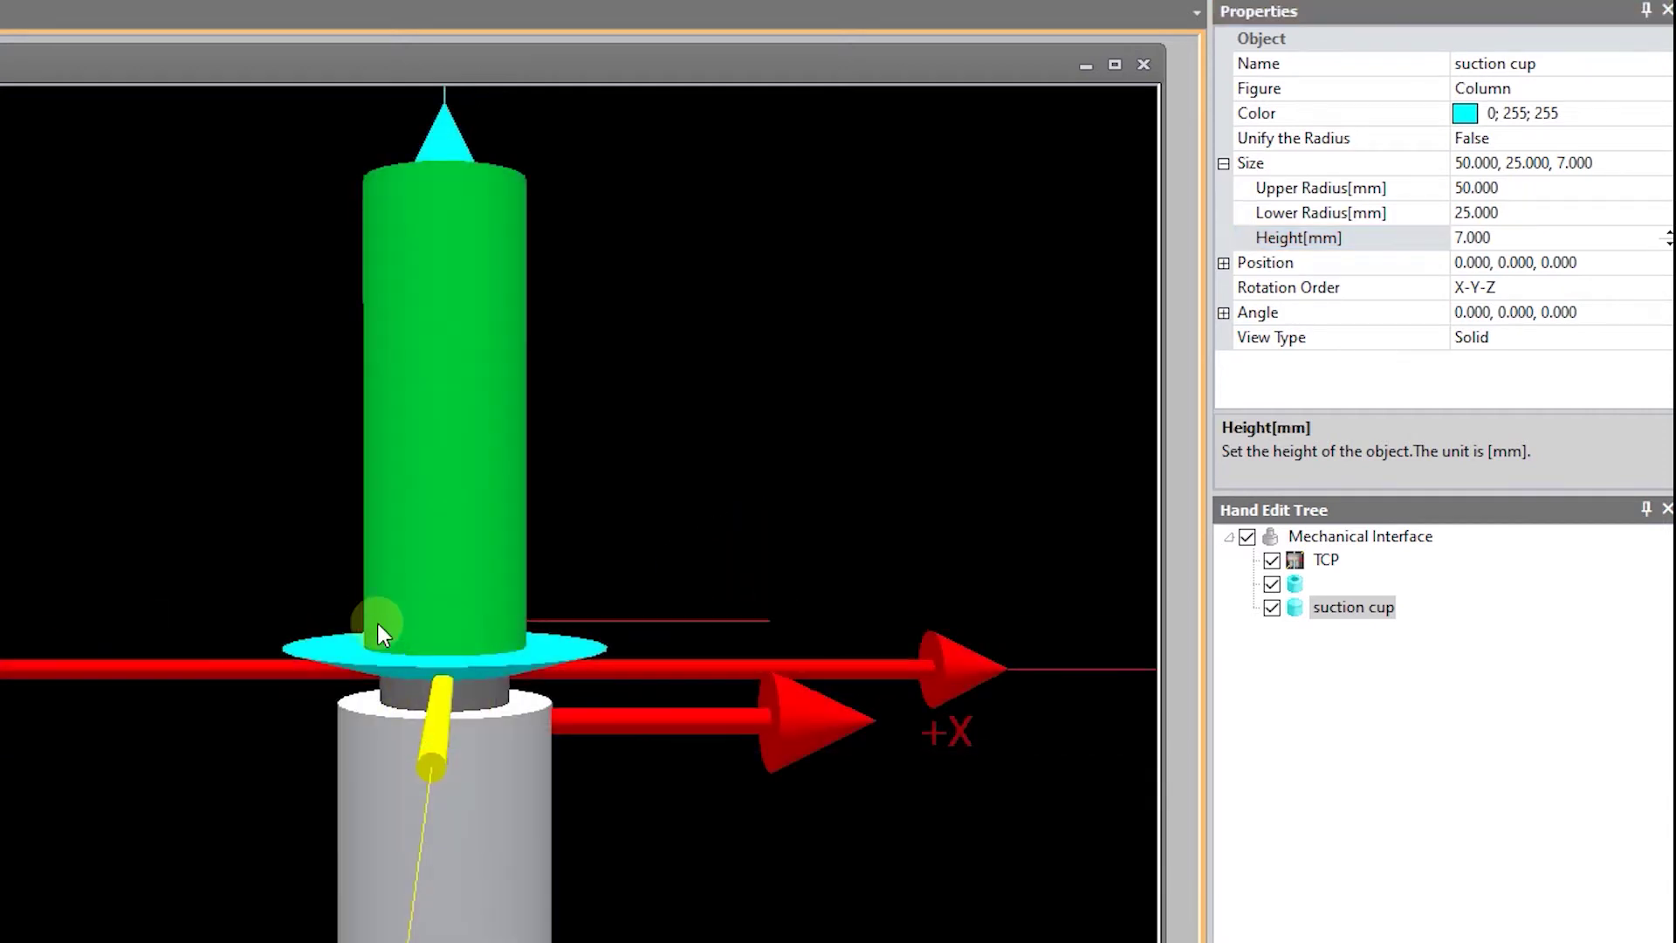
pyautogui.click(1349, 251)
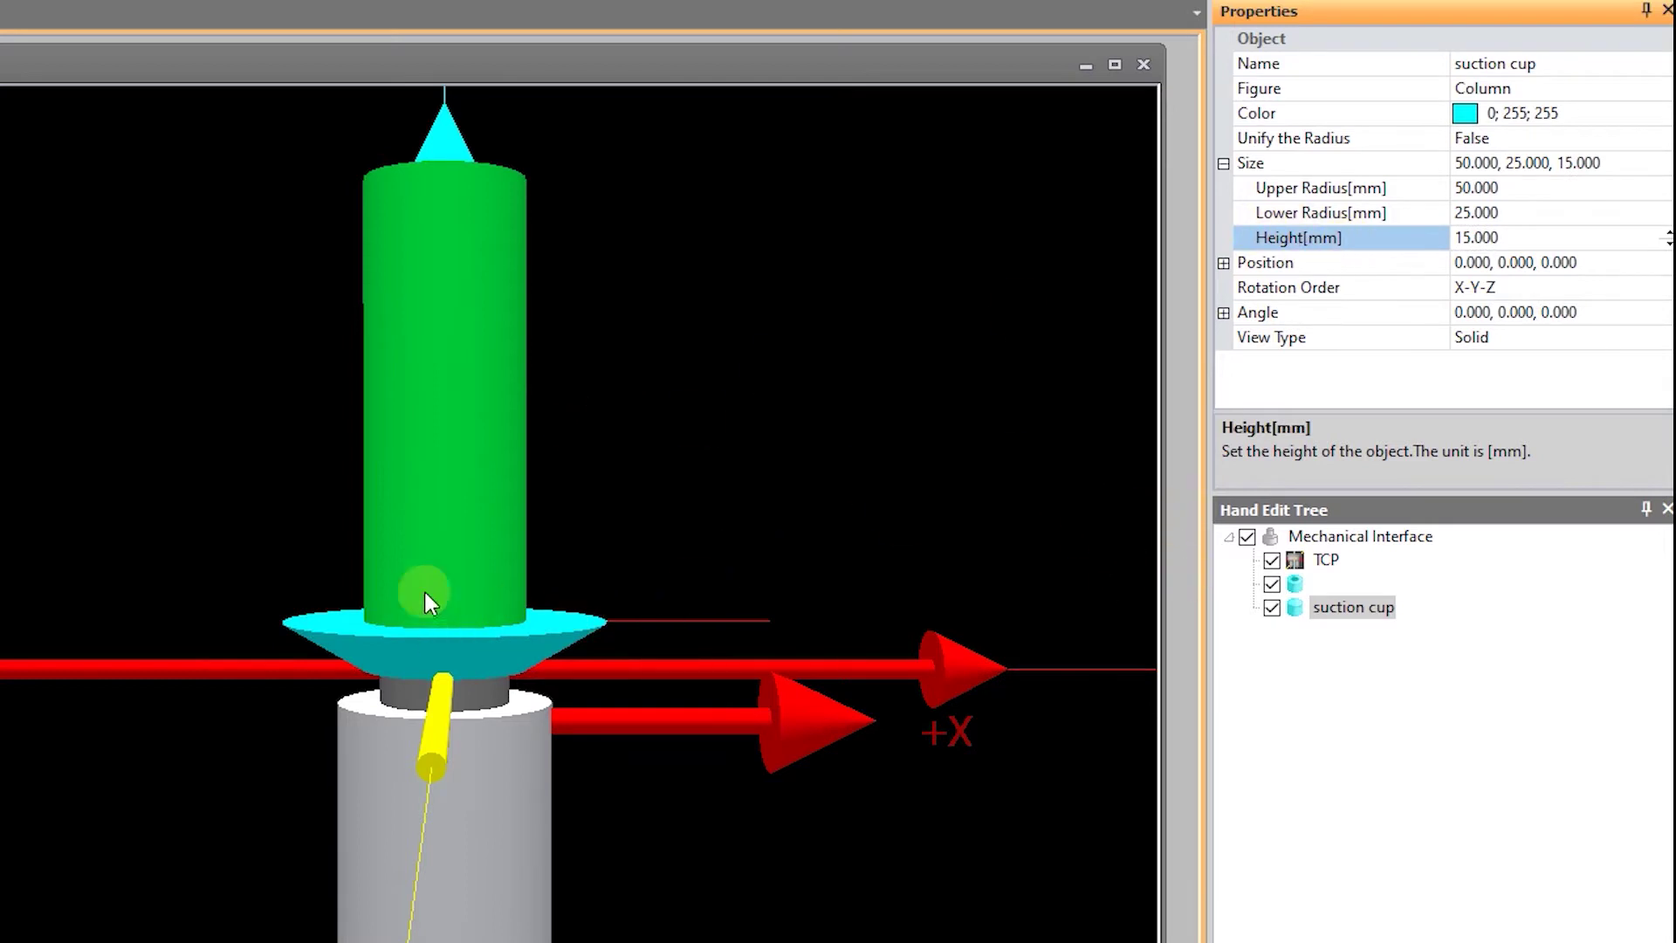
pyautogui.click(1225, 262)
pyautogui.click(1335, 337)
# Step: Set the suction cup's Z position to 150 mm, atop the tube
pyautogui.write('150')
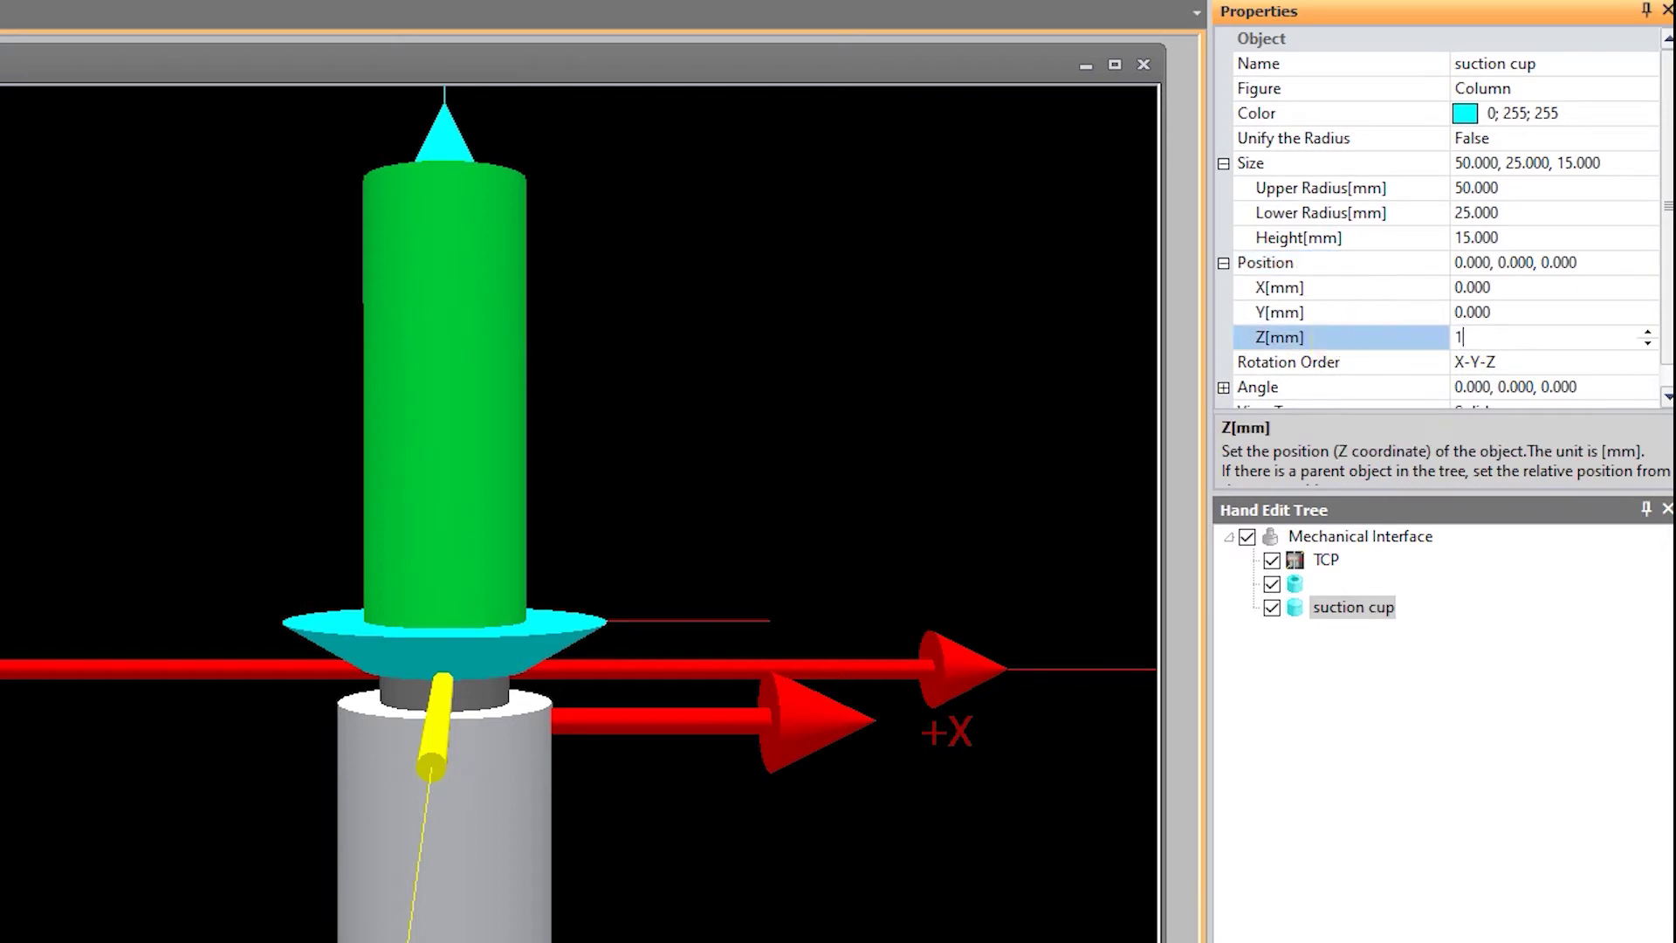
pyautogui.press('Return')
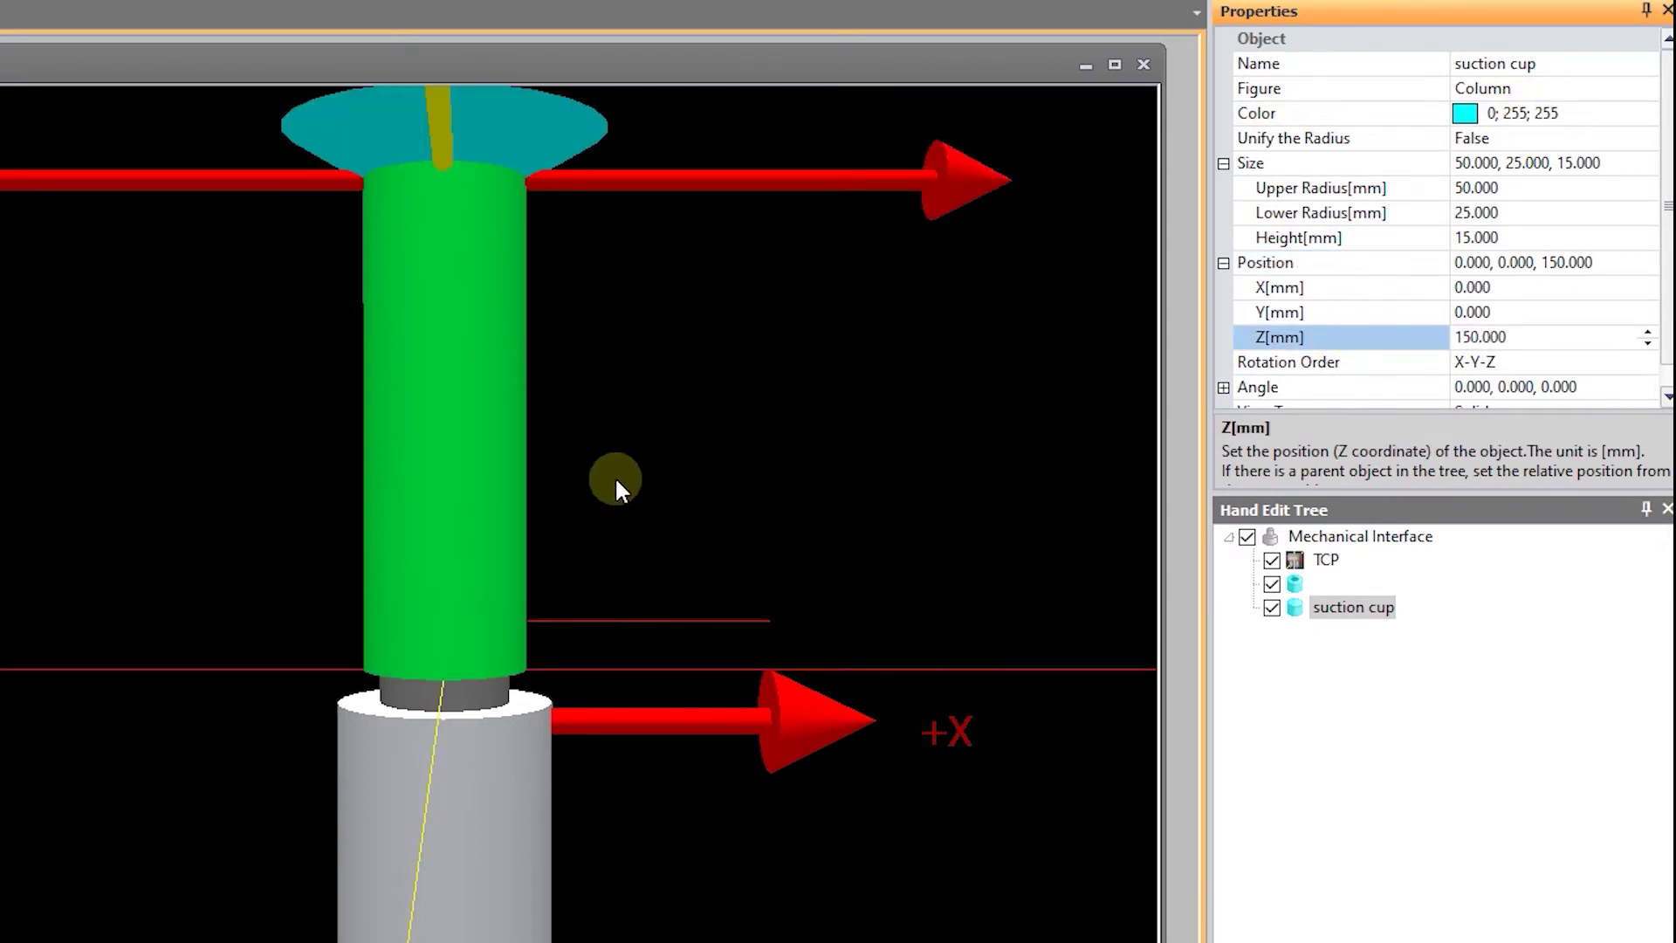
pyautogui.moveTo(614, 478); pyautogui.dragTo(581, 526)
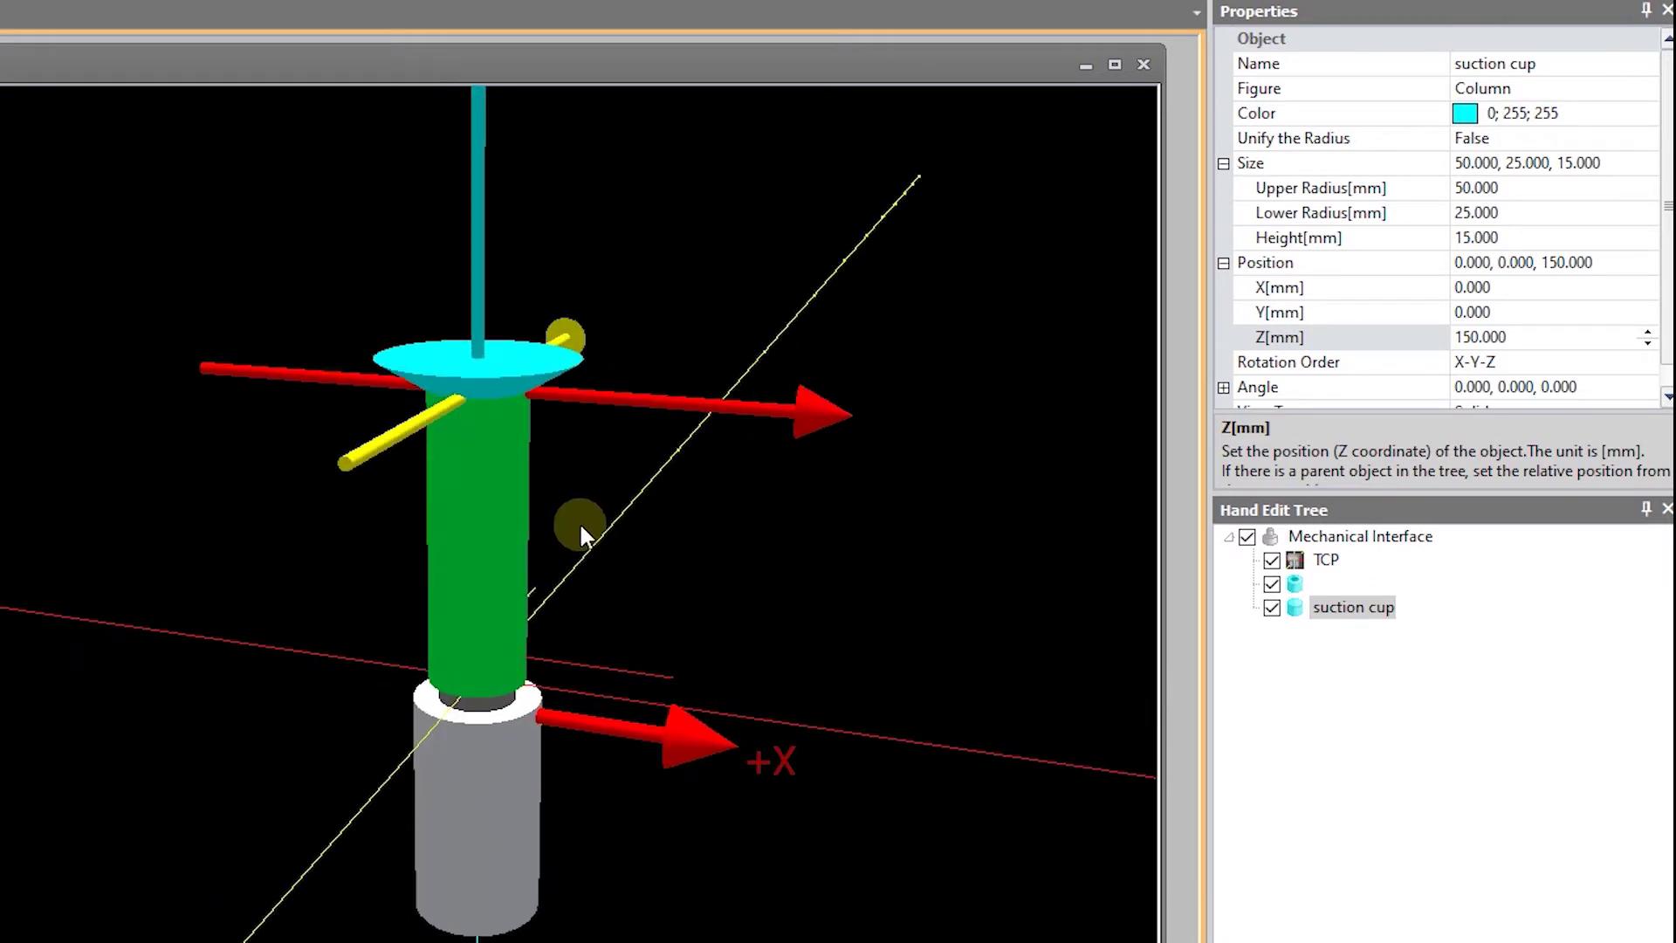
# Step: Rename the green tube to 'pipe'
pyautogui.click(1311, 584)
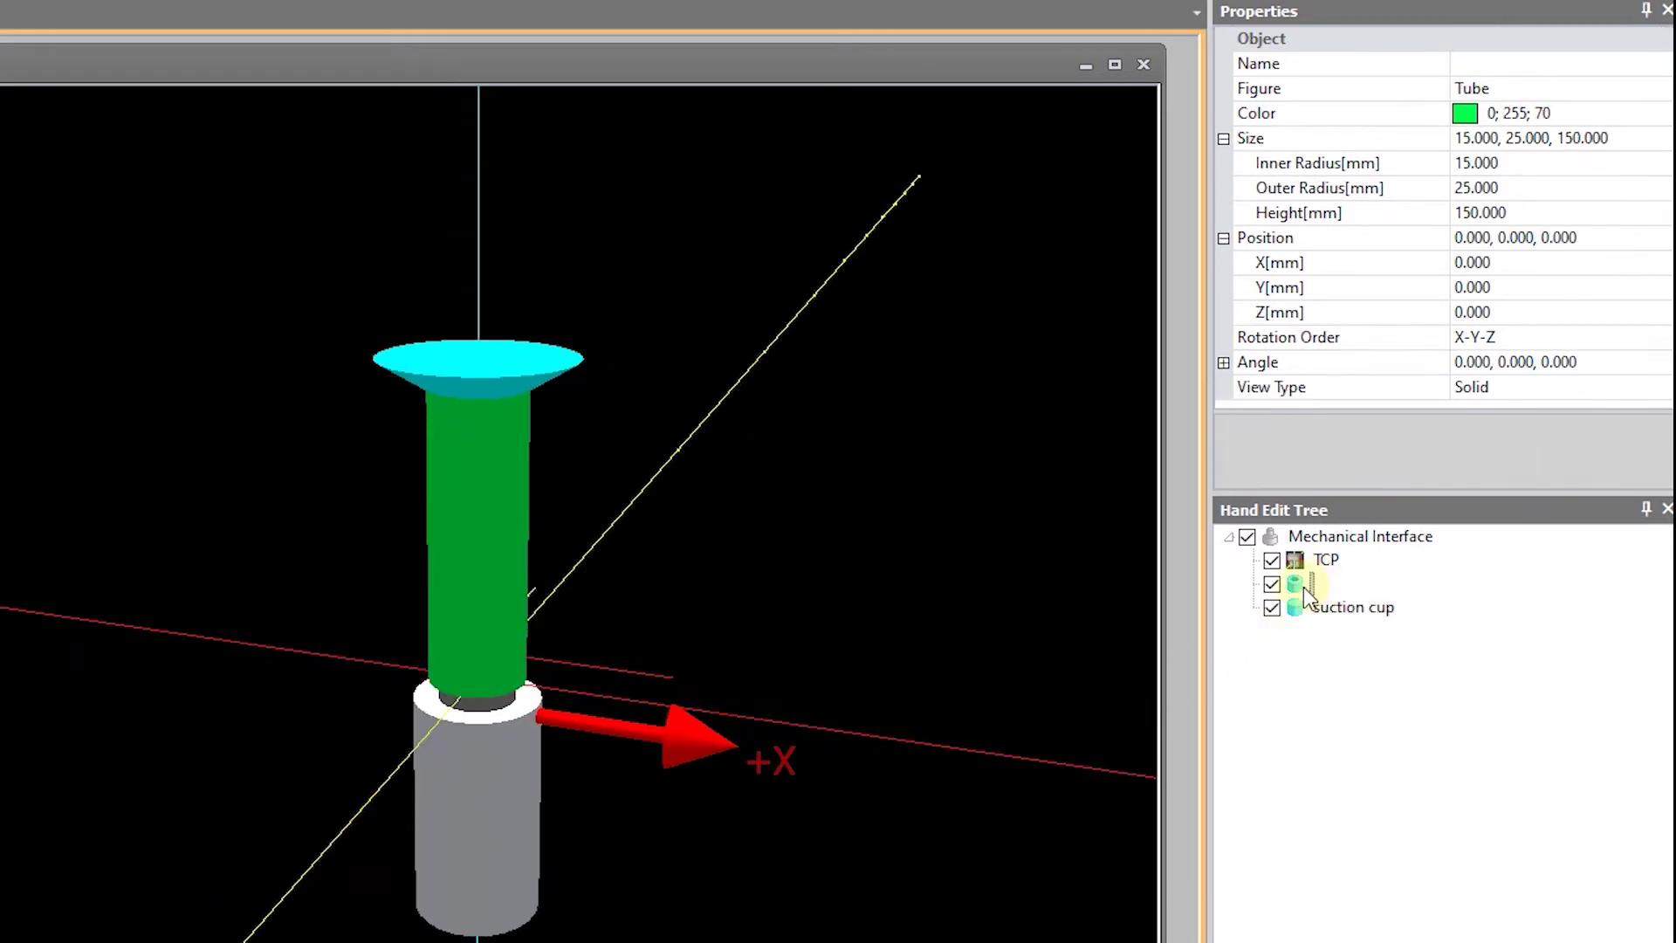
pyautogui.click(1510, 68)
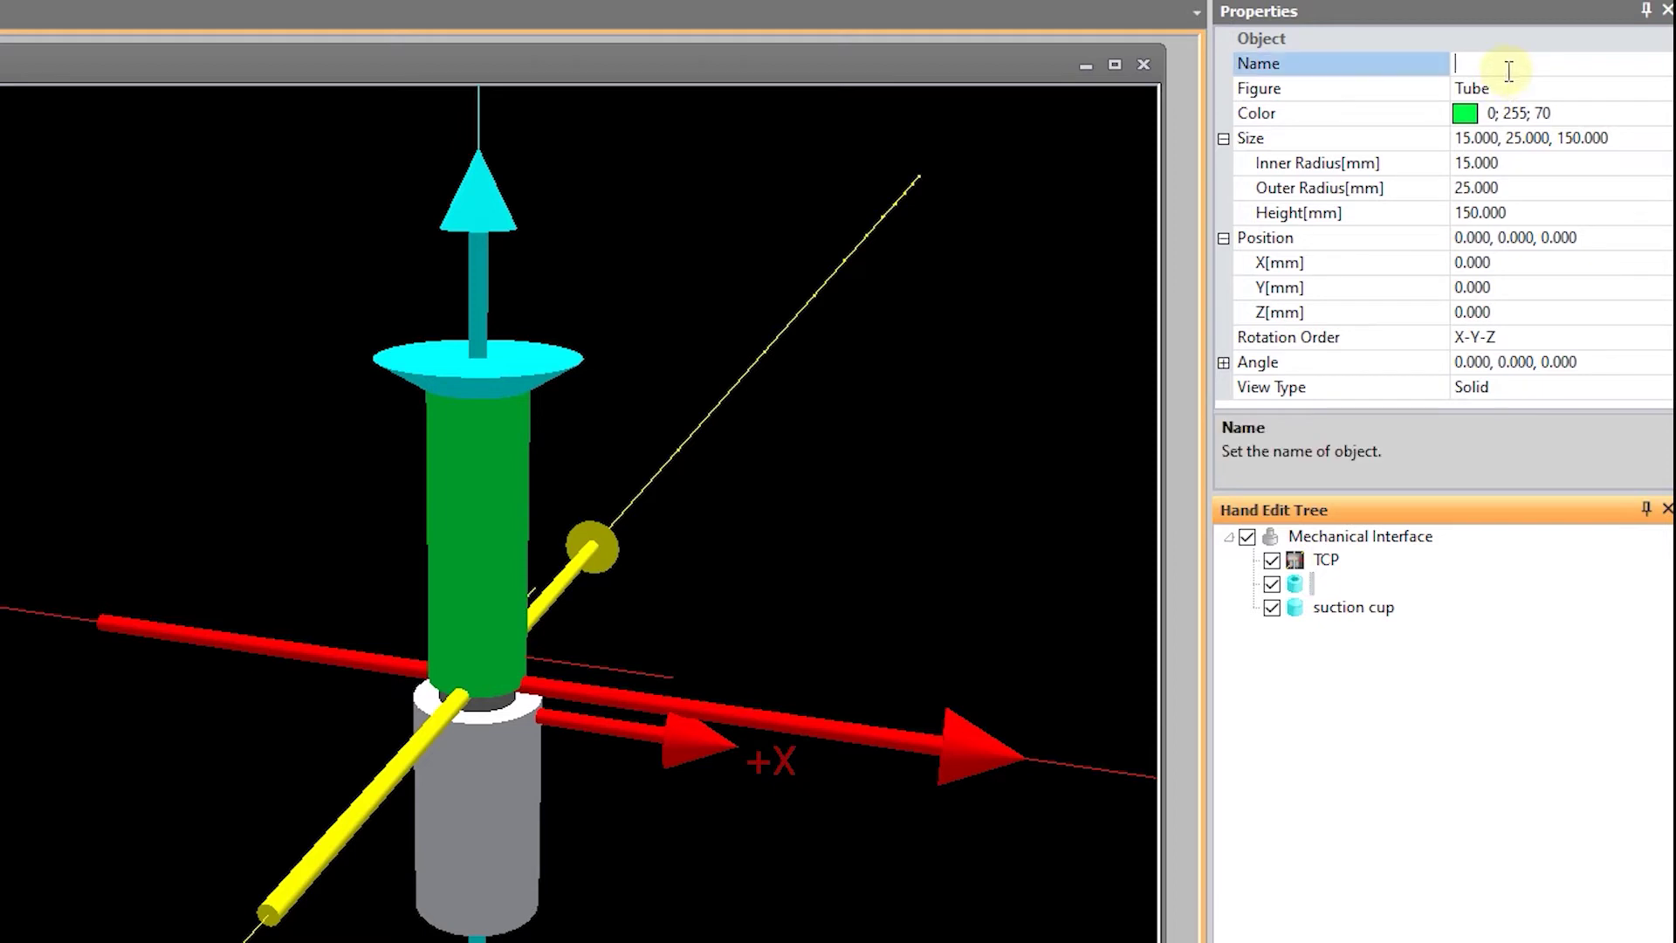
pyautogui.write('pipe')
pyautogui.press('Return')
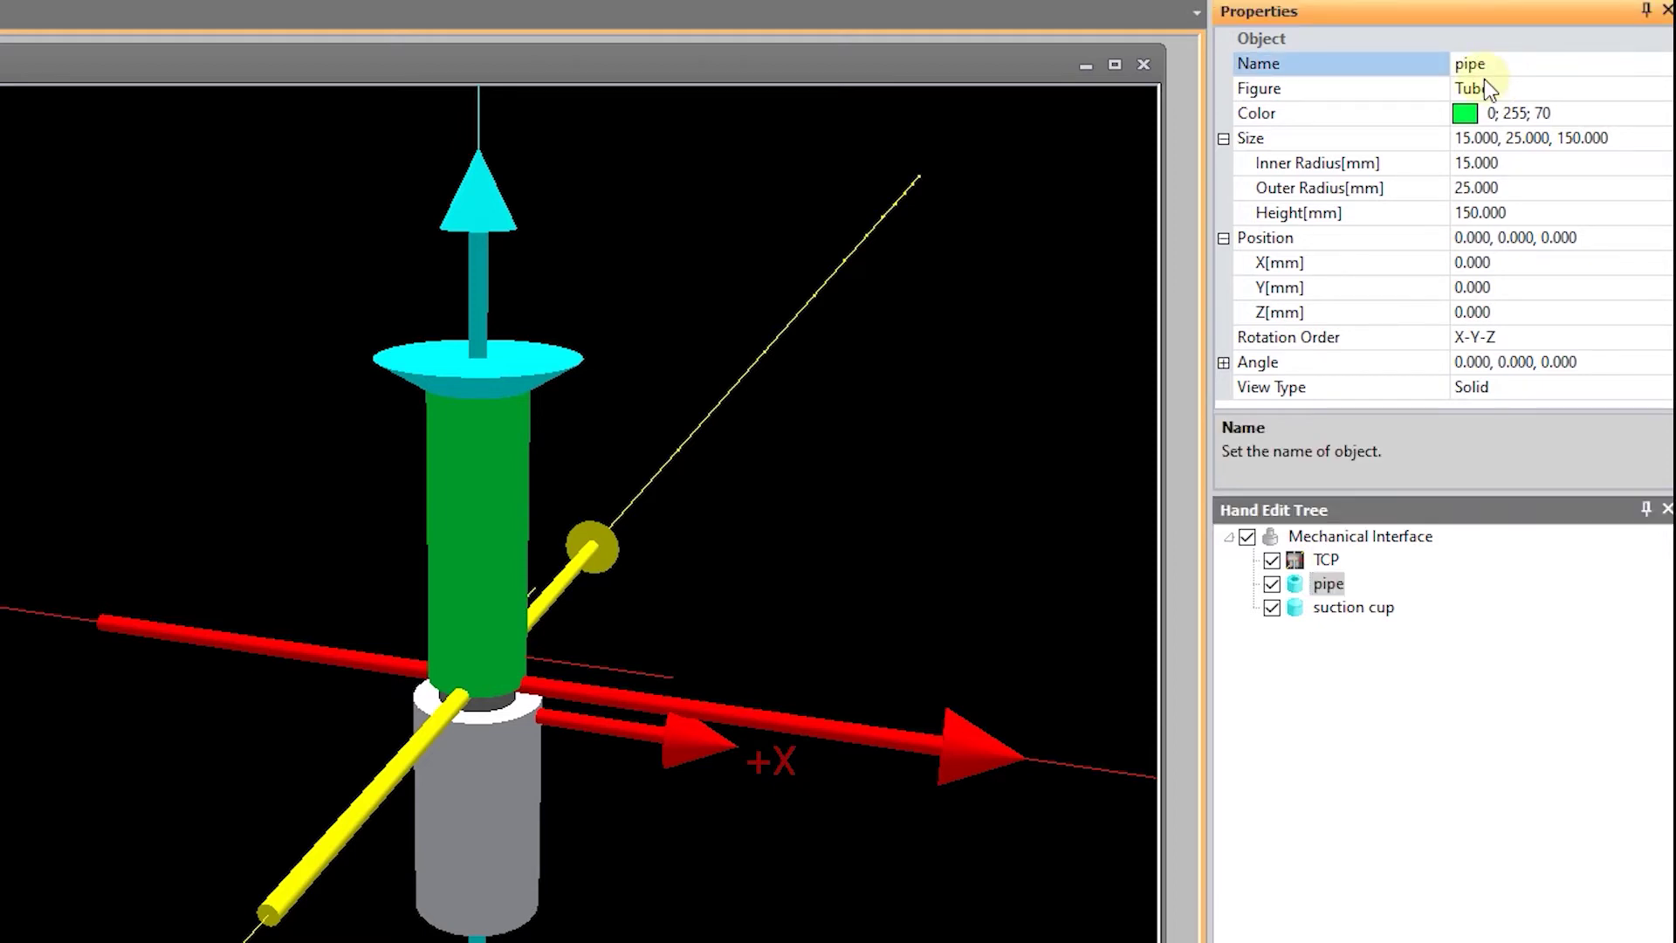
pyautogui.click(1300, 215)
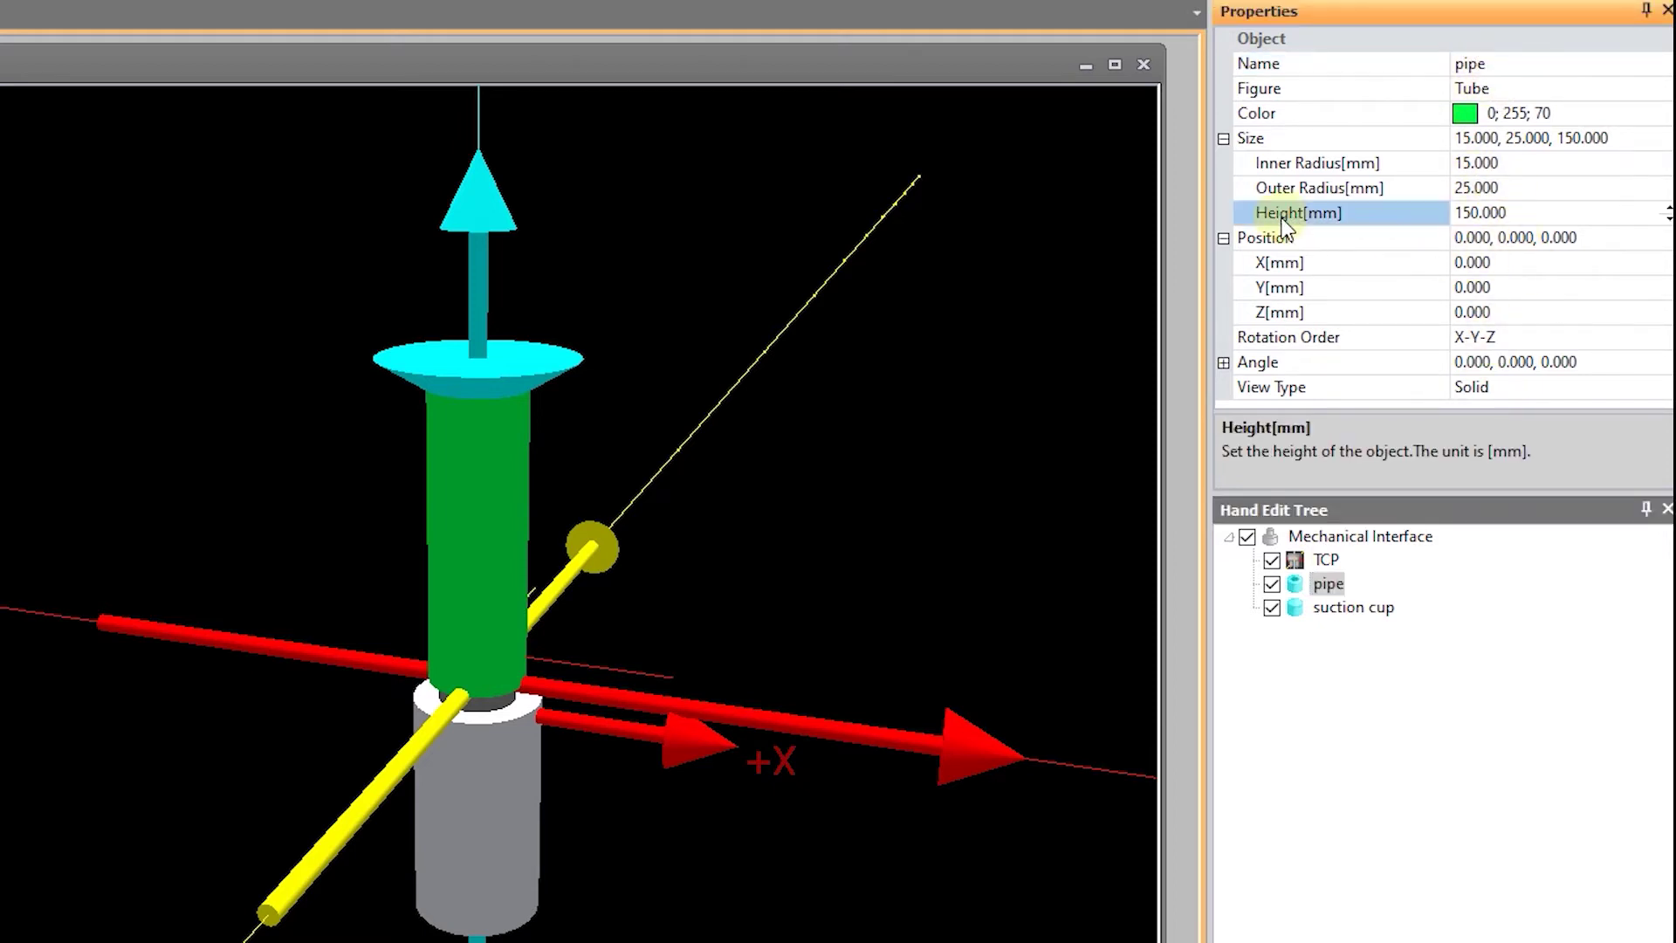
pyautogui.click(1330, 614)
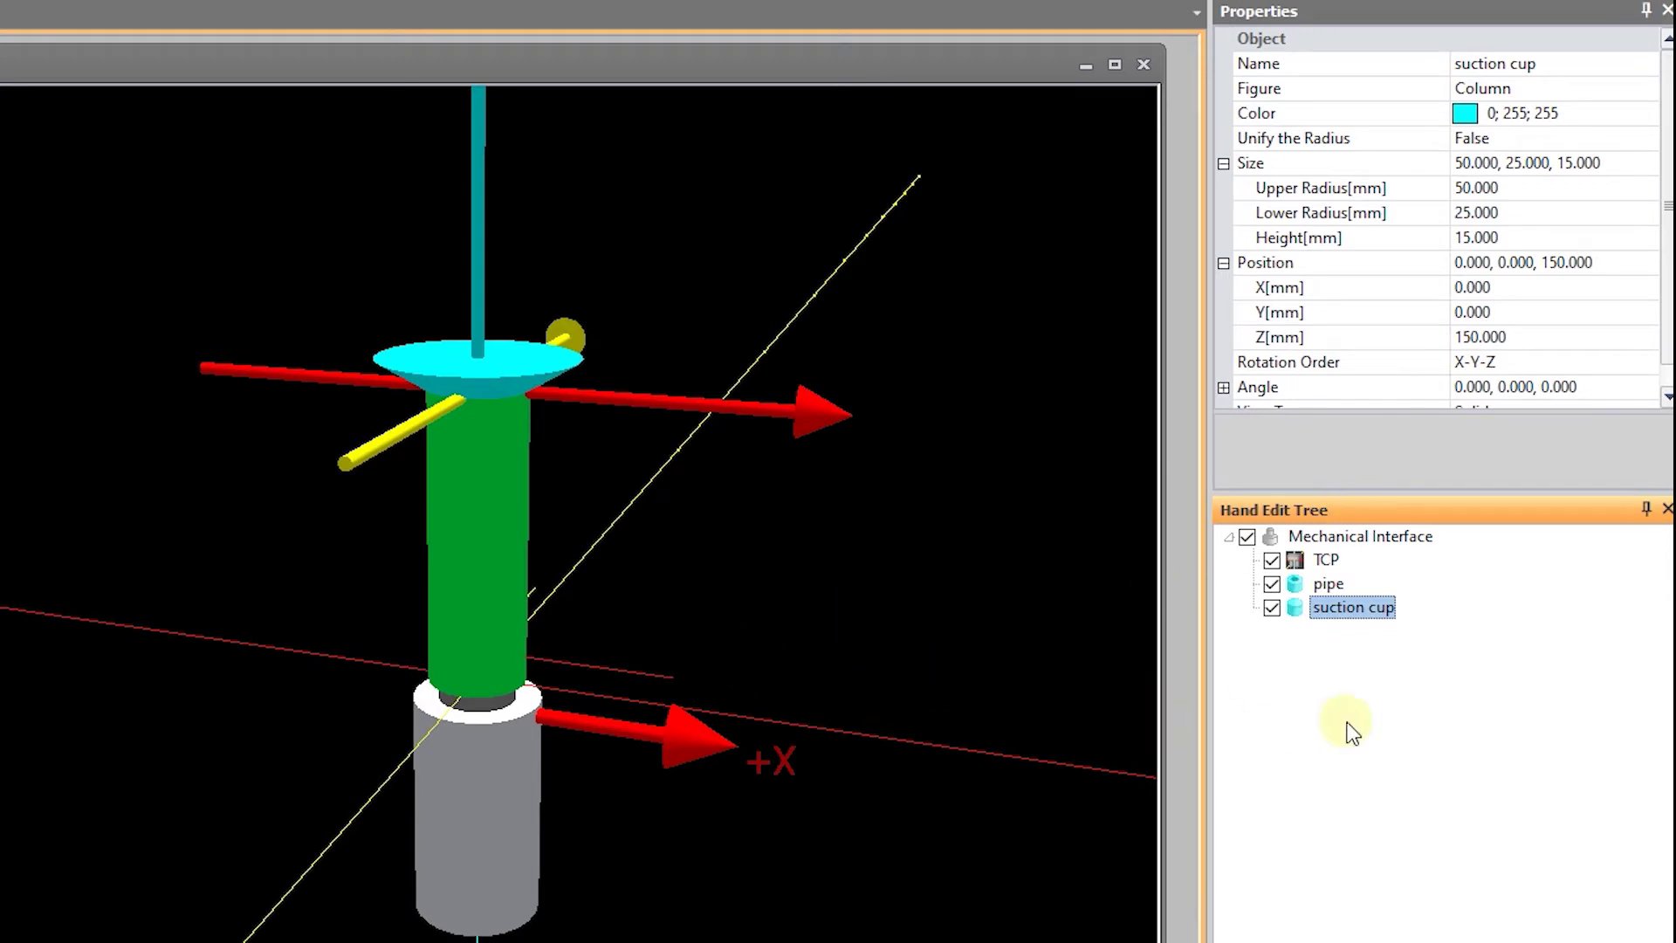
# Step: Set the TCP's Z position to 175 mm
pyautogui.click(1327, 557)
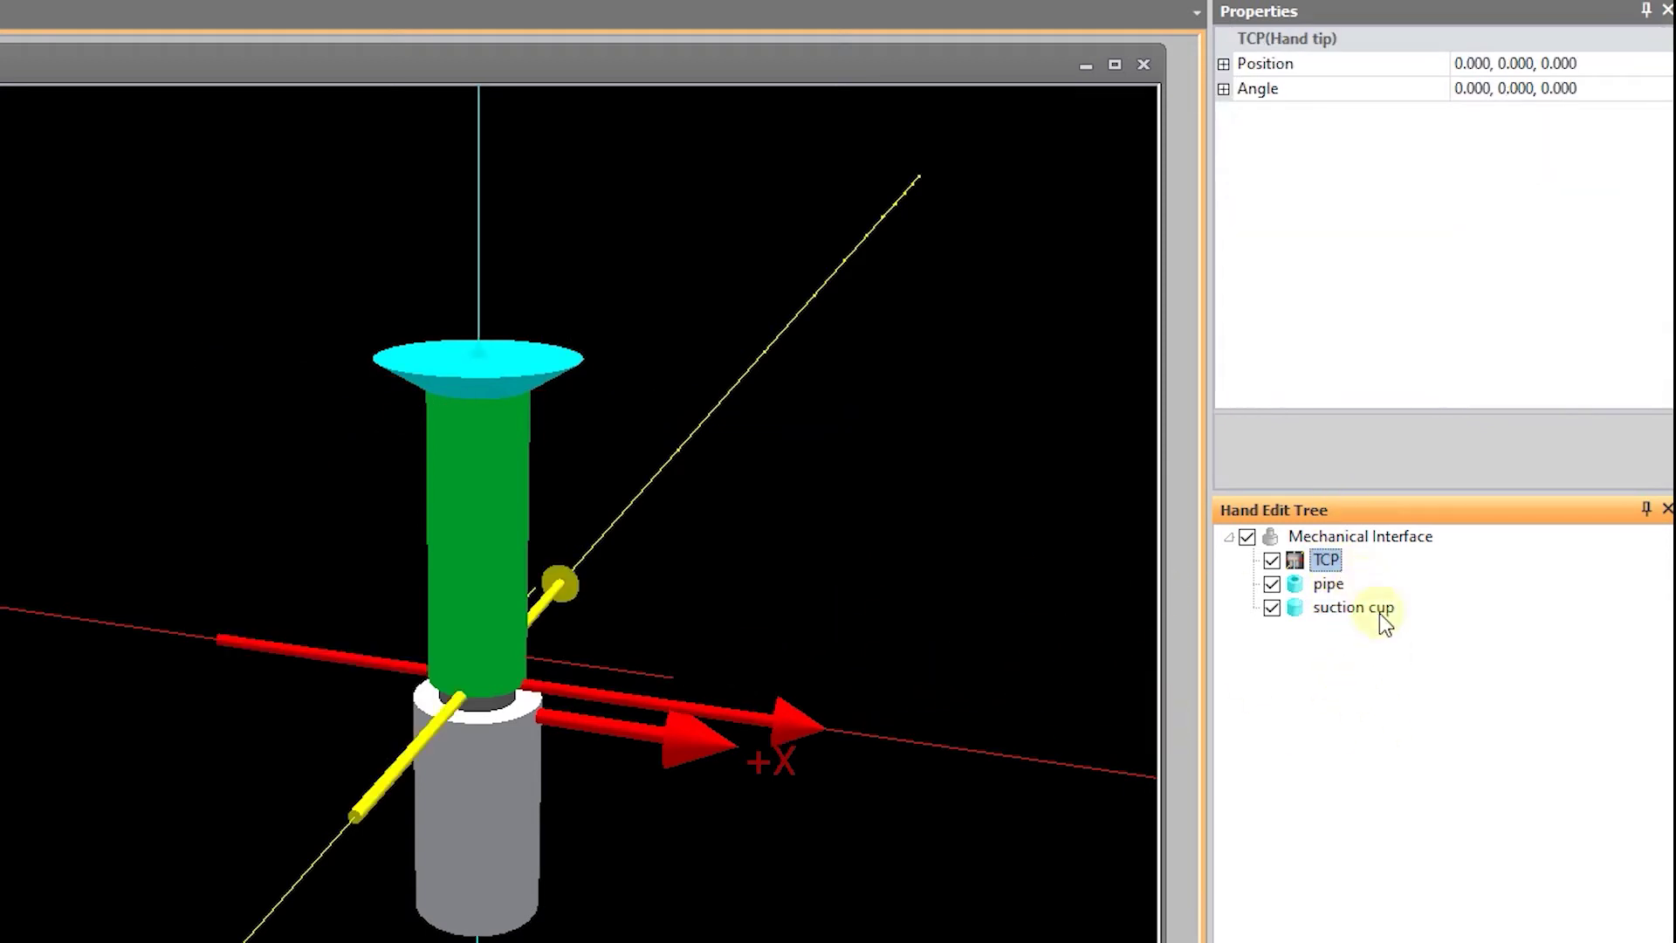
pyautogui.click(1224, 64)
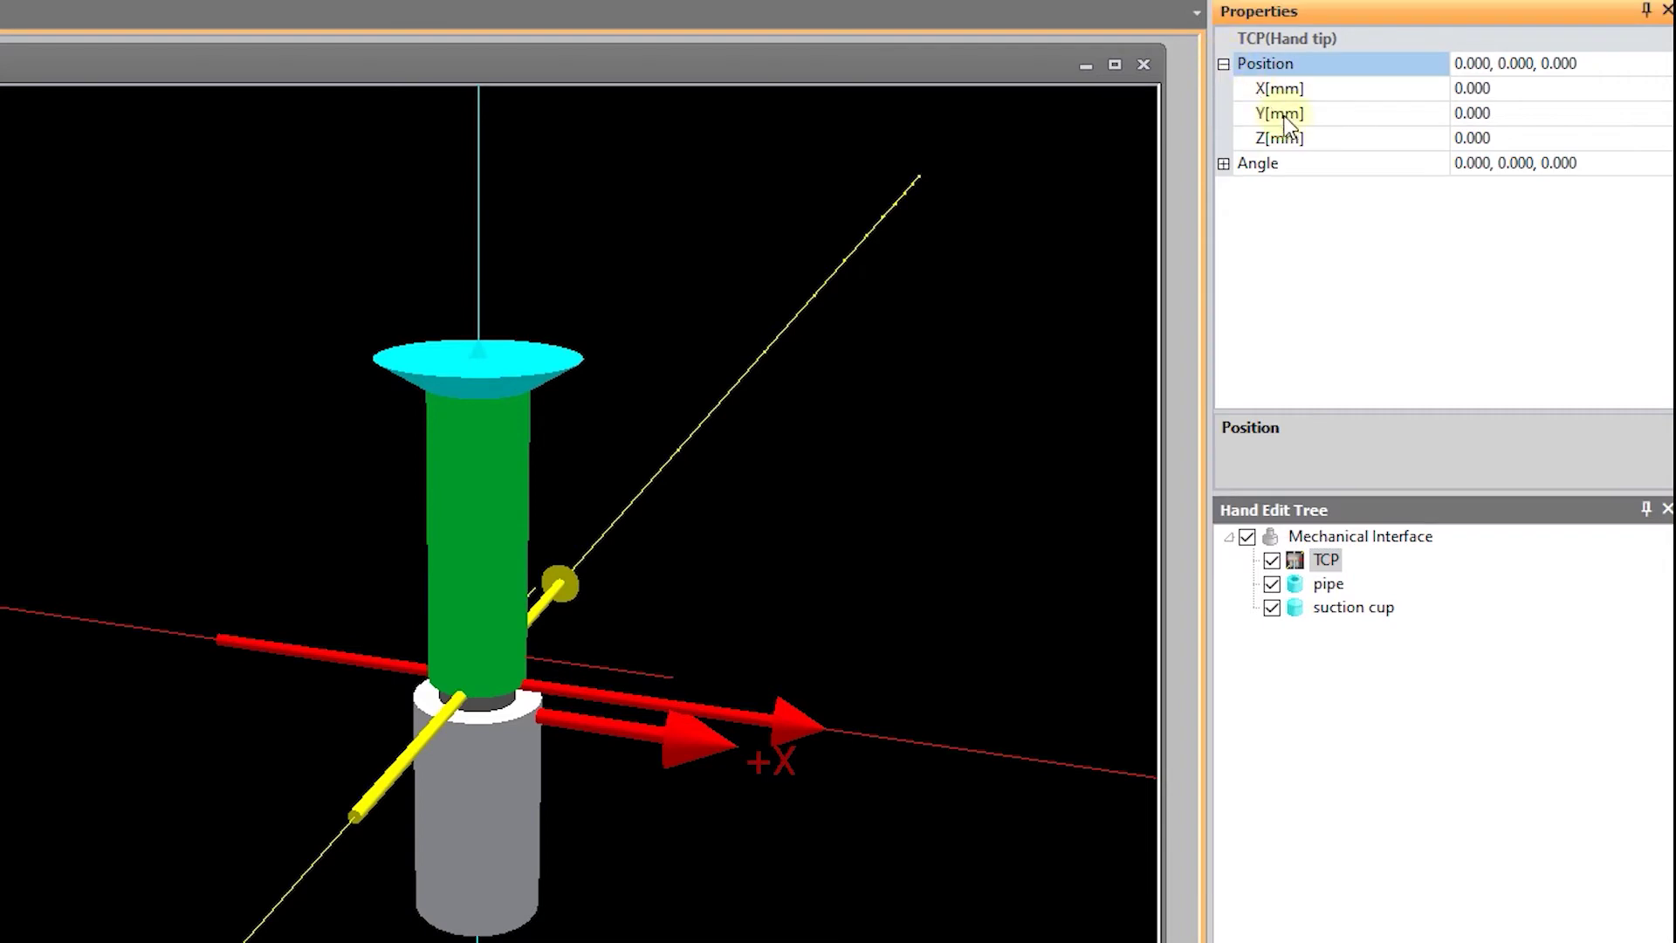
pyautogui.click(1318, 139)
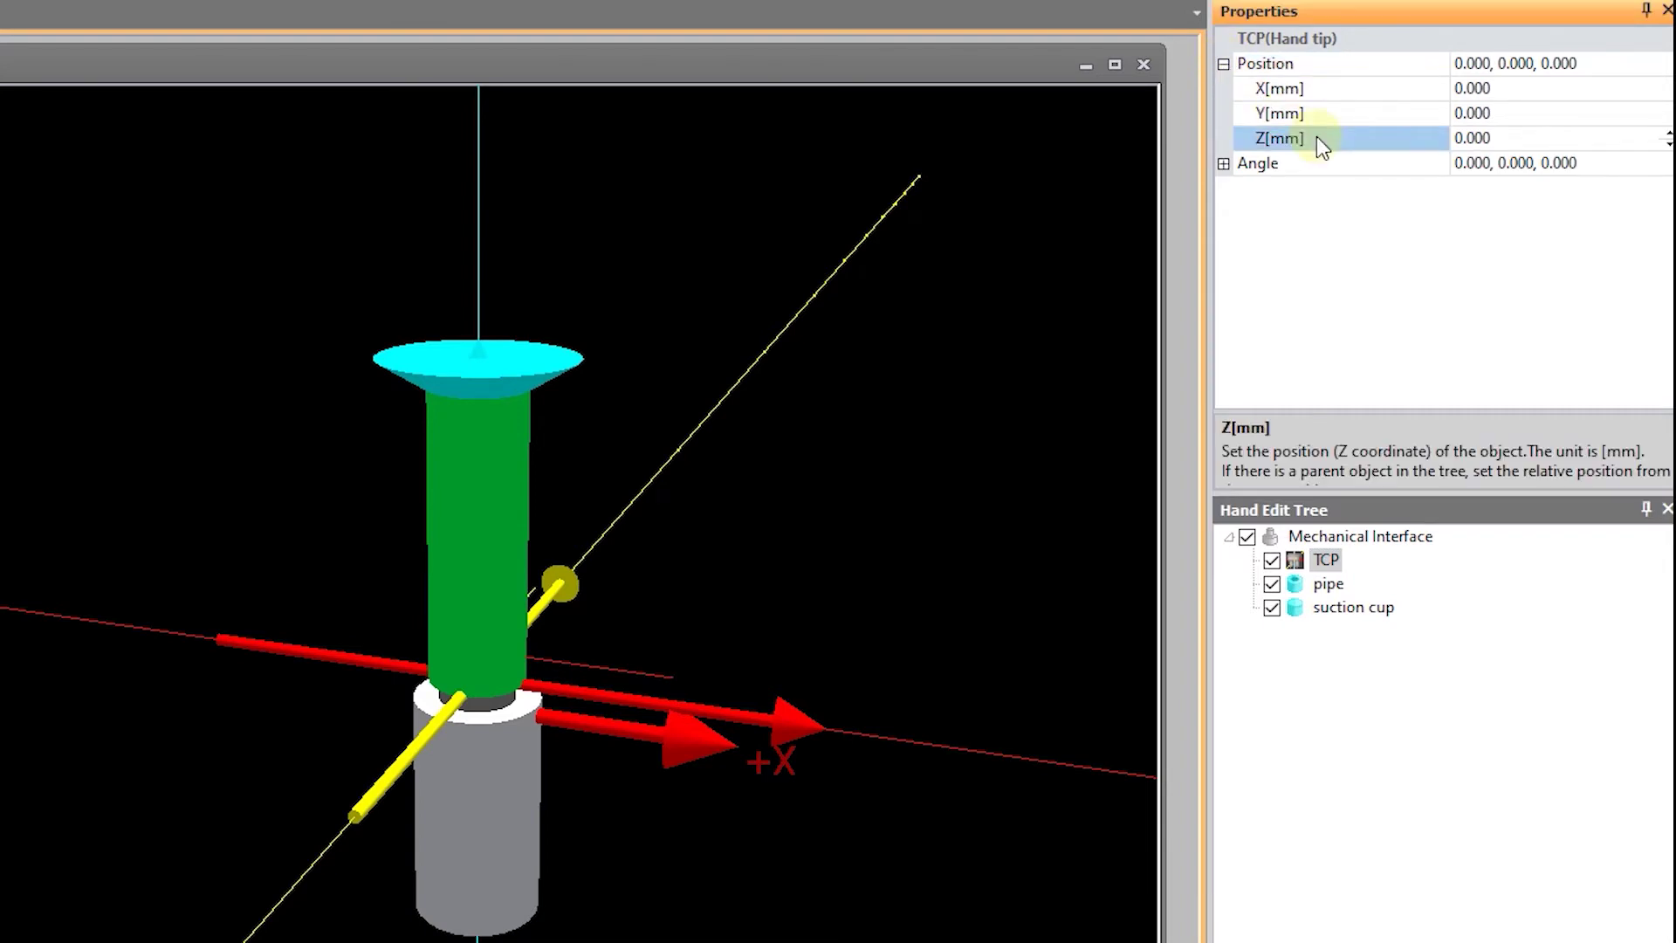
pyautogui.write('175')
pyautogui.press('Return')
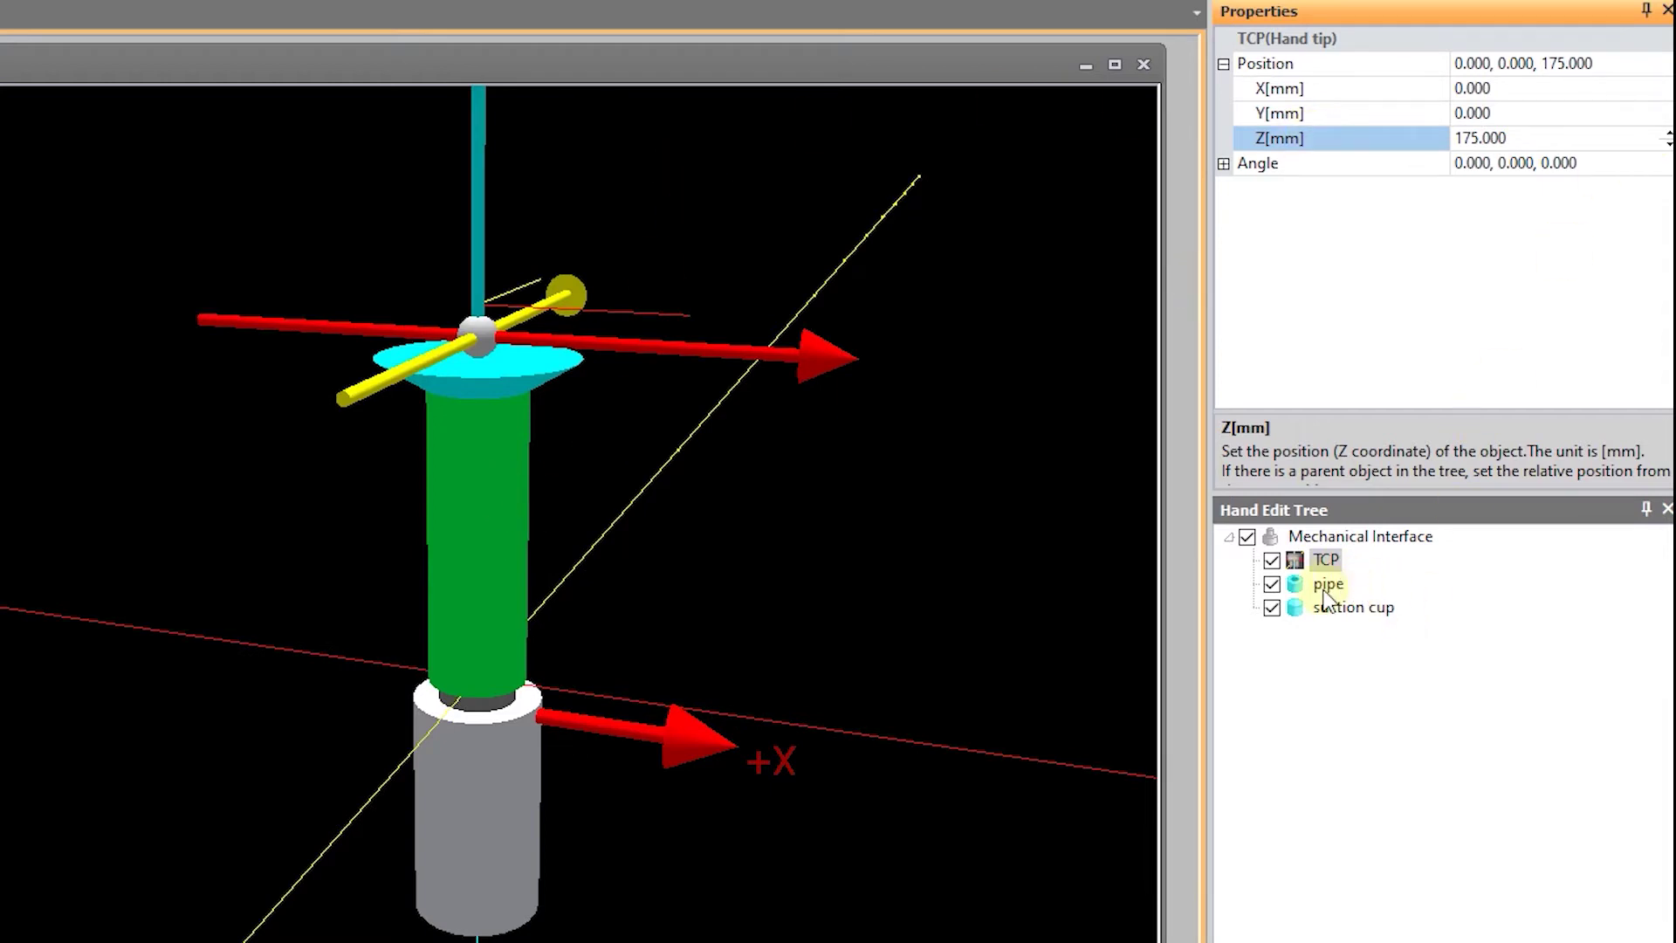
# Step: Check the suction cup's position and correct the TCP Z to 165 mm
pyautogui.click(1346, 610)
pyautogui.click(1351, 611)
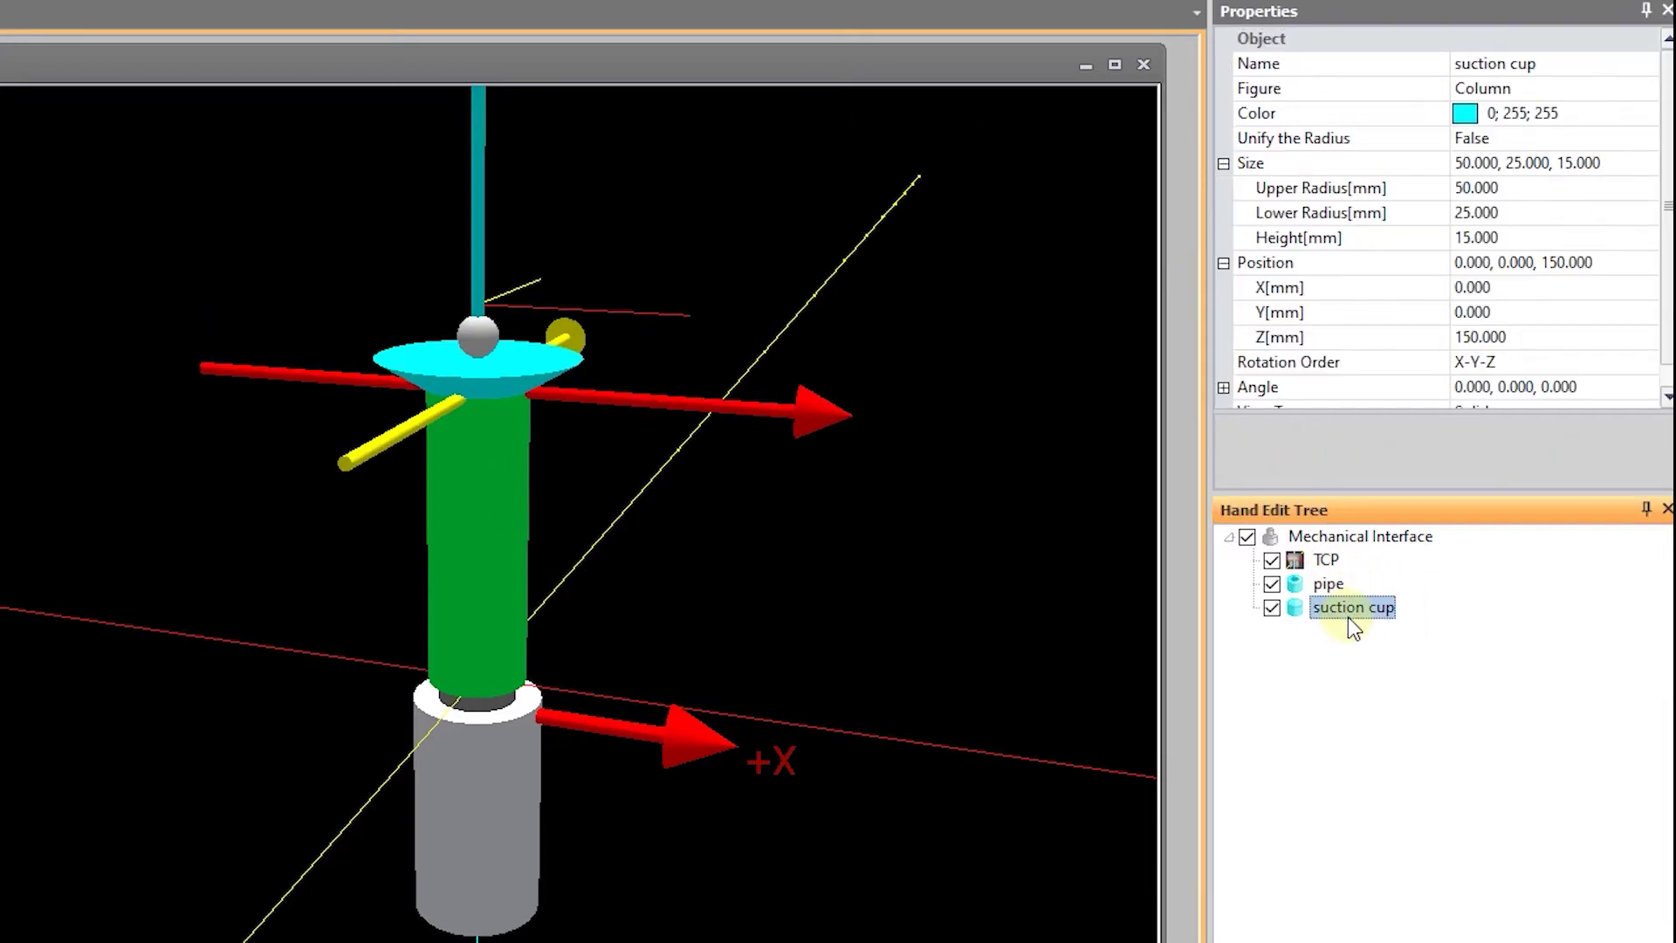
pyautogui.click(1326, 560)
pyautogui.click(1461, 138)
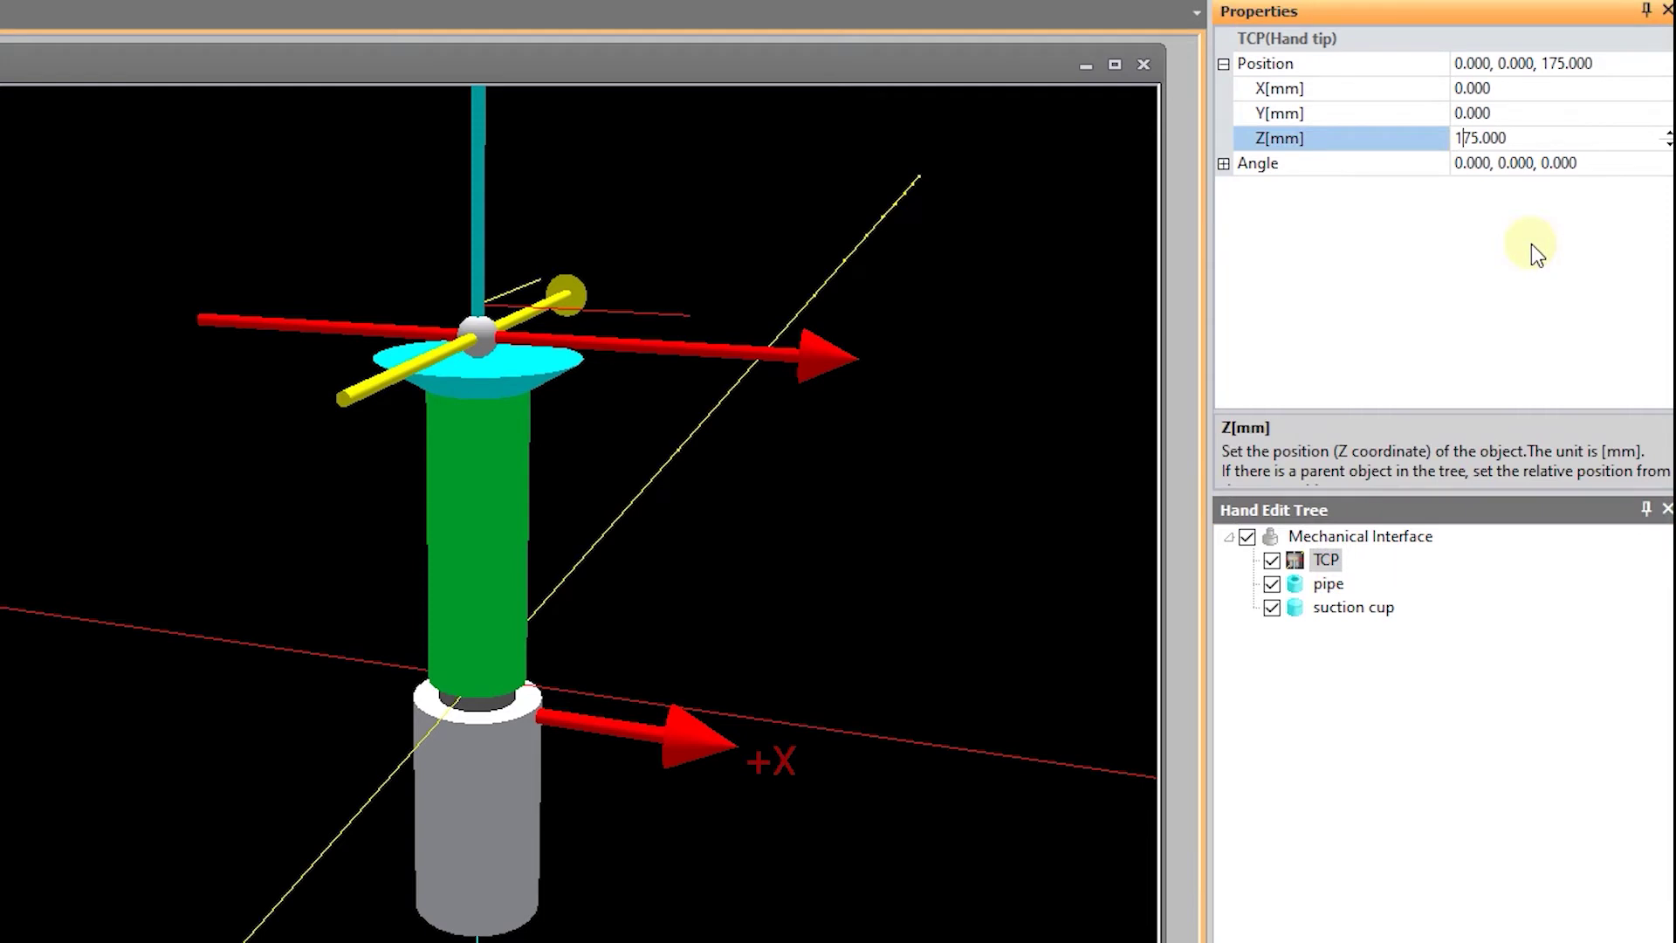
pyautogui.press('Delete')
pyautogui.write('6')
pyautogui.press('Return')
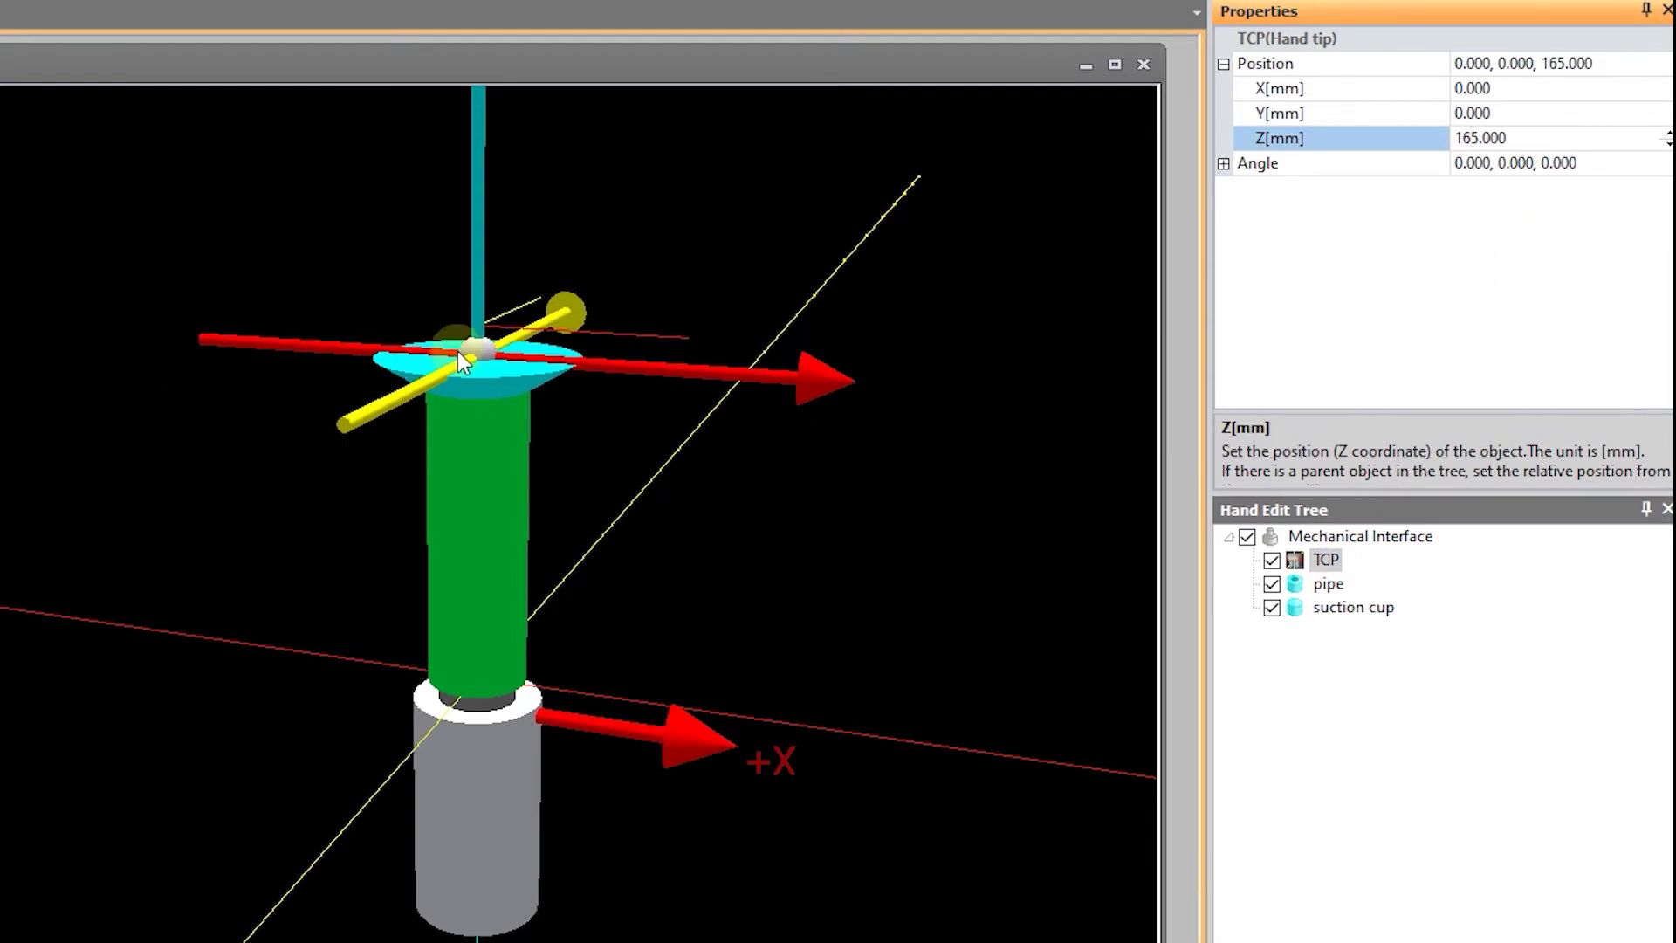
# Step: Orbit and zoom the view to check the TCP against the suction cup's face
pyautogui.scroll(3, 460, 354)
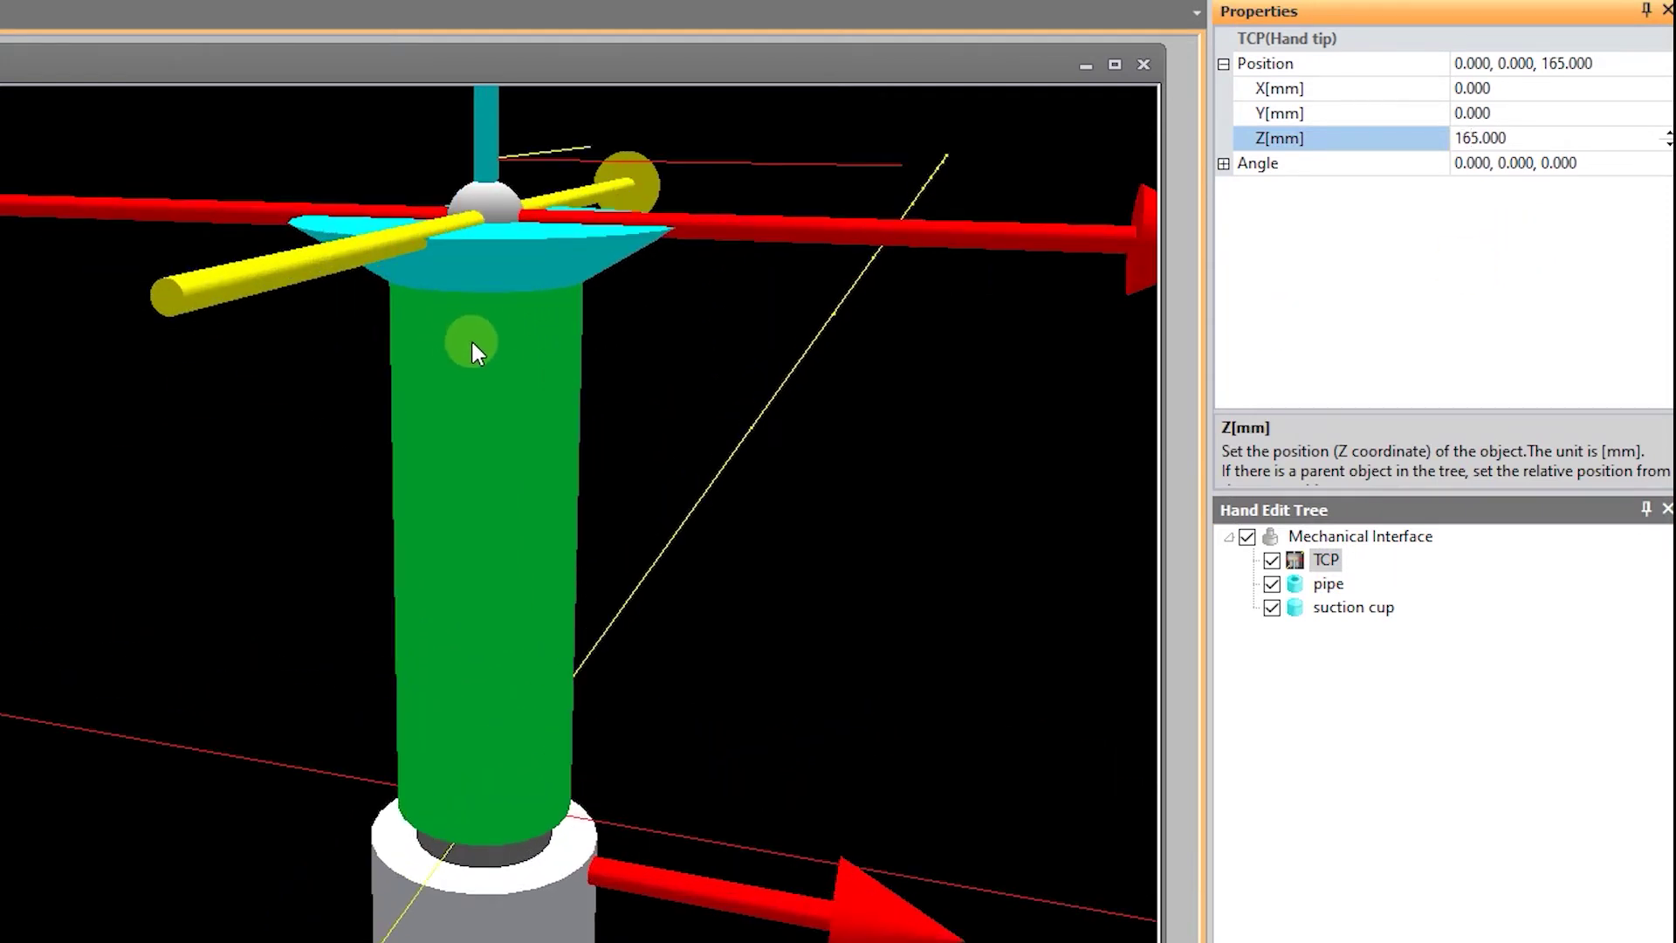
pyautogui.moveTo(469, 345); pyautogui.dragTo(465, 375)
pyautogui.scroll(-2, 463, 366)
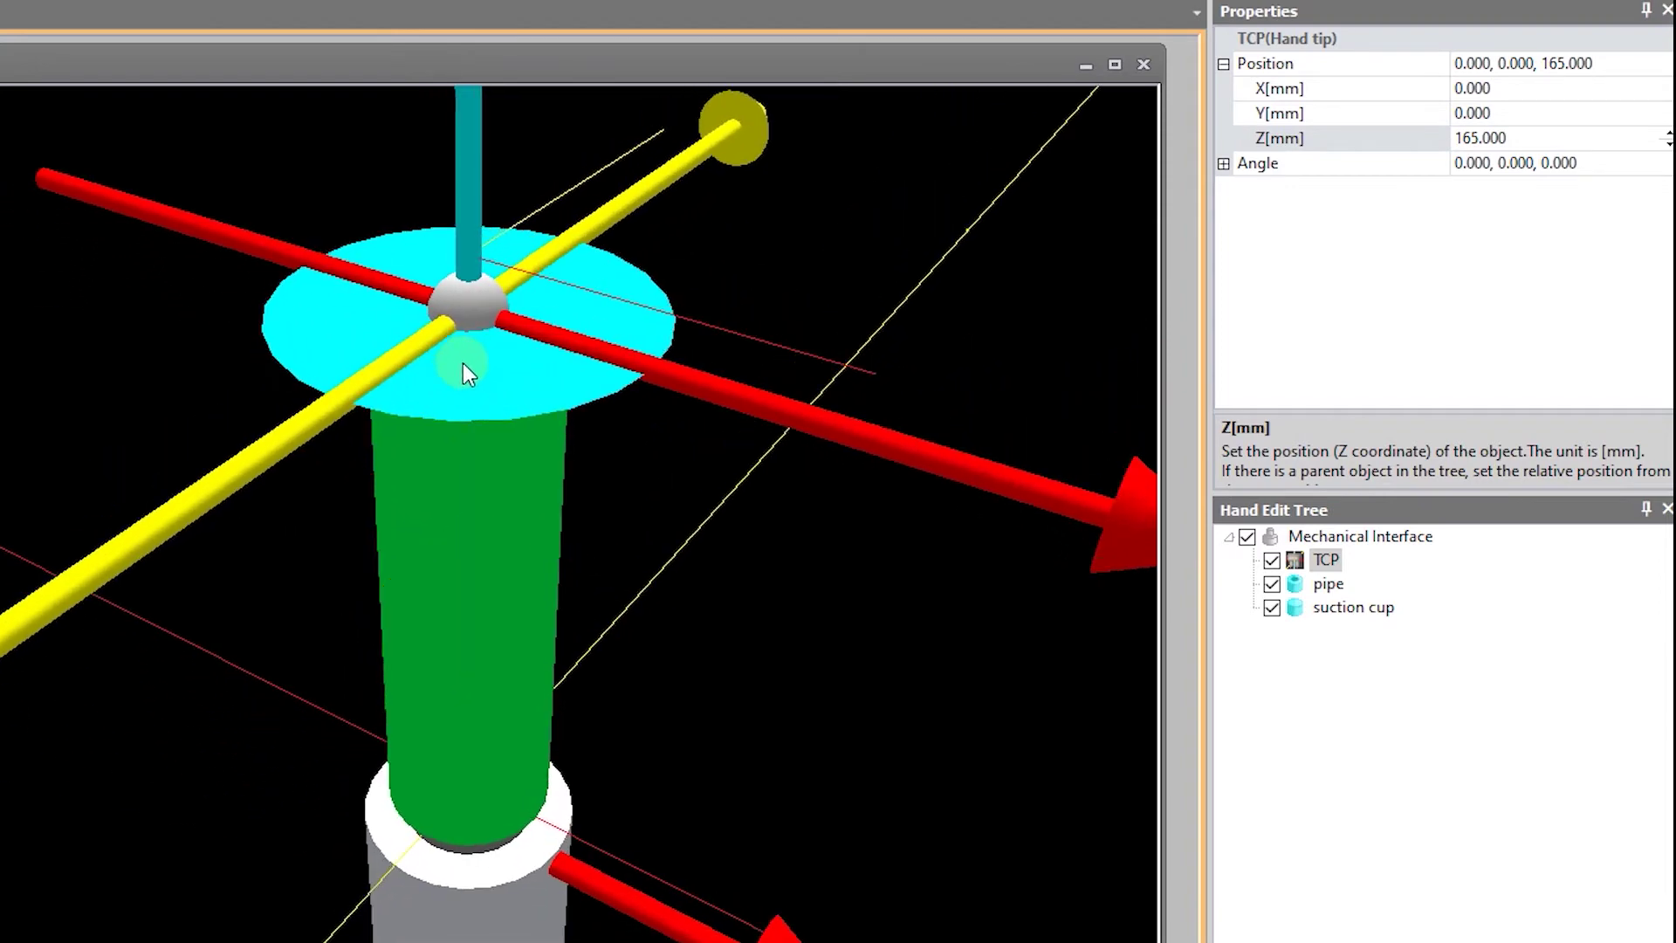
pyautogui.scroll(5, 447, 316)
pyautogui.scroll(-3, 445, 328)
pyautogui.moveTo(460, 297); pyautogui.dragTo(445, 449)
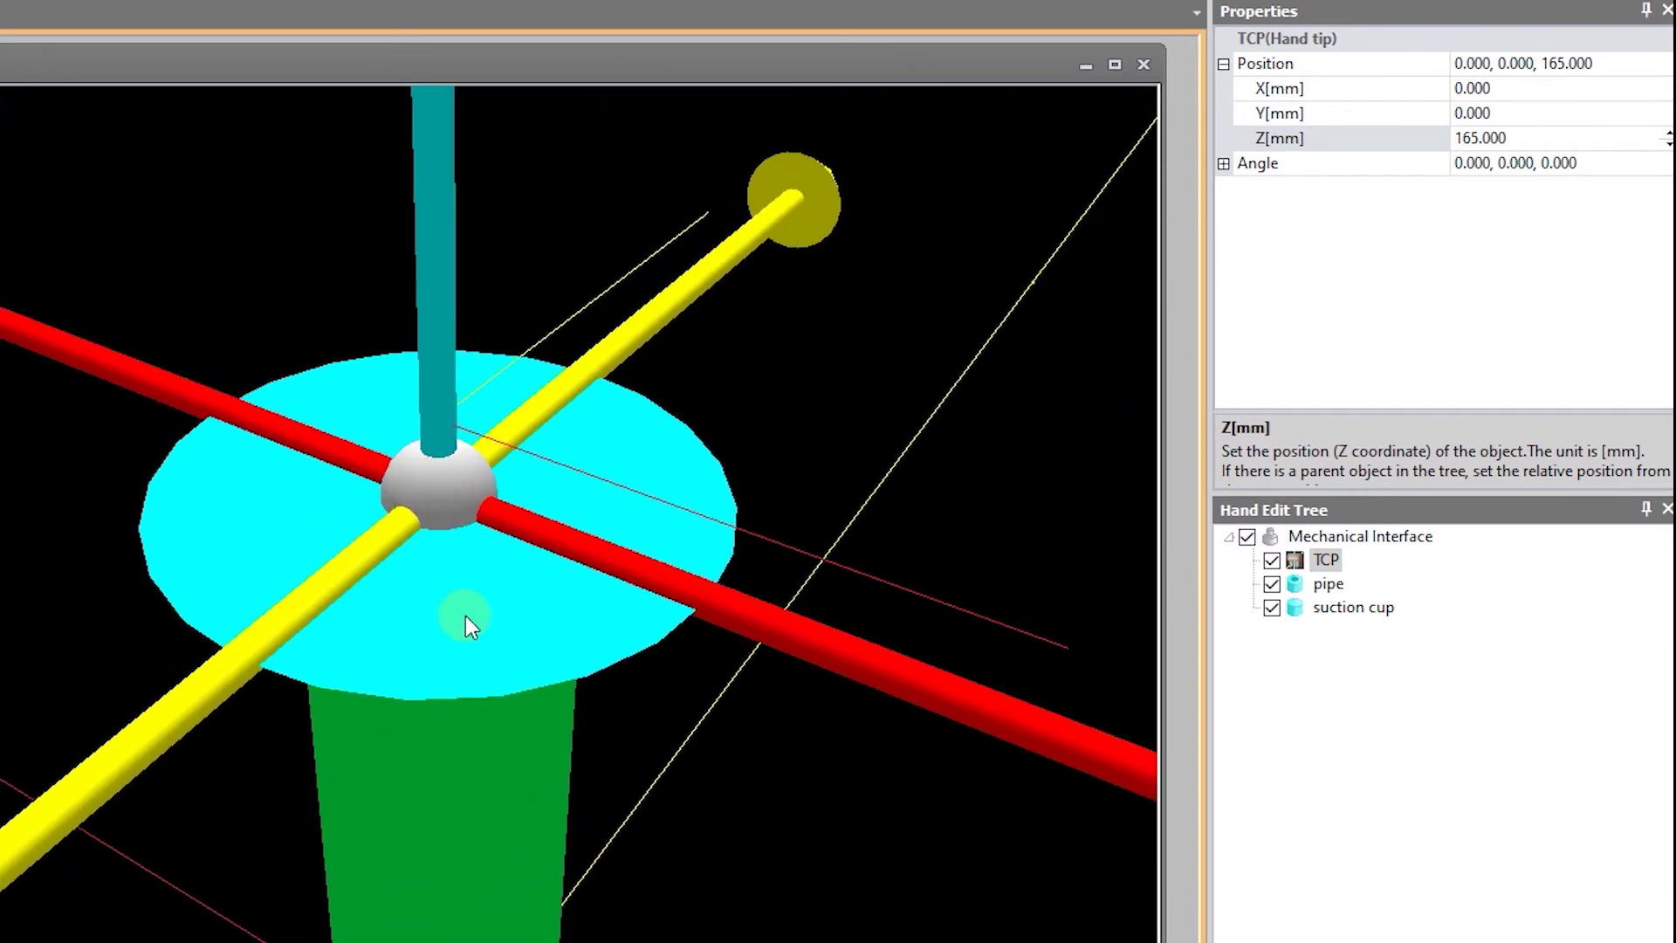
pyautogui.moveTo(464, 615); pyautogui.dragTo(417, 591)
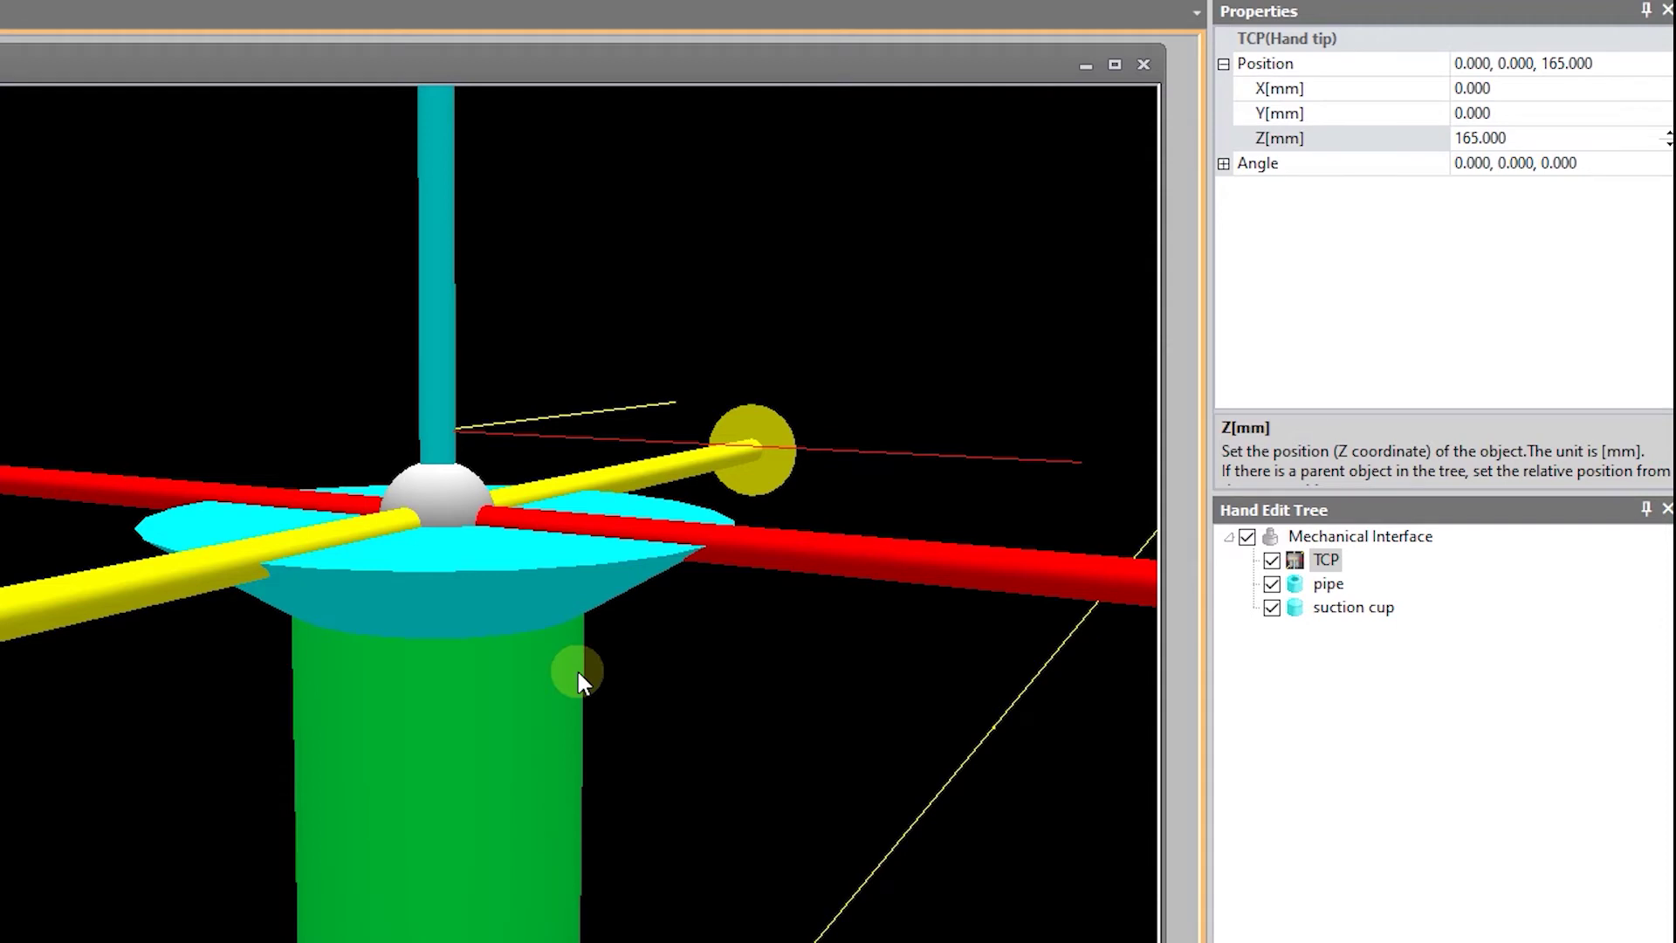
pyautogui.scroll(-5, 512, 606)
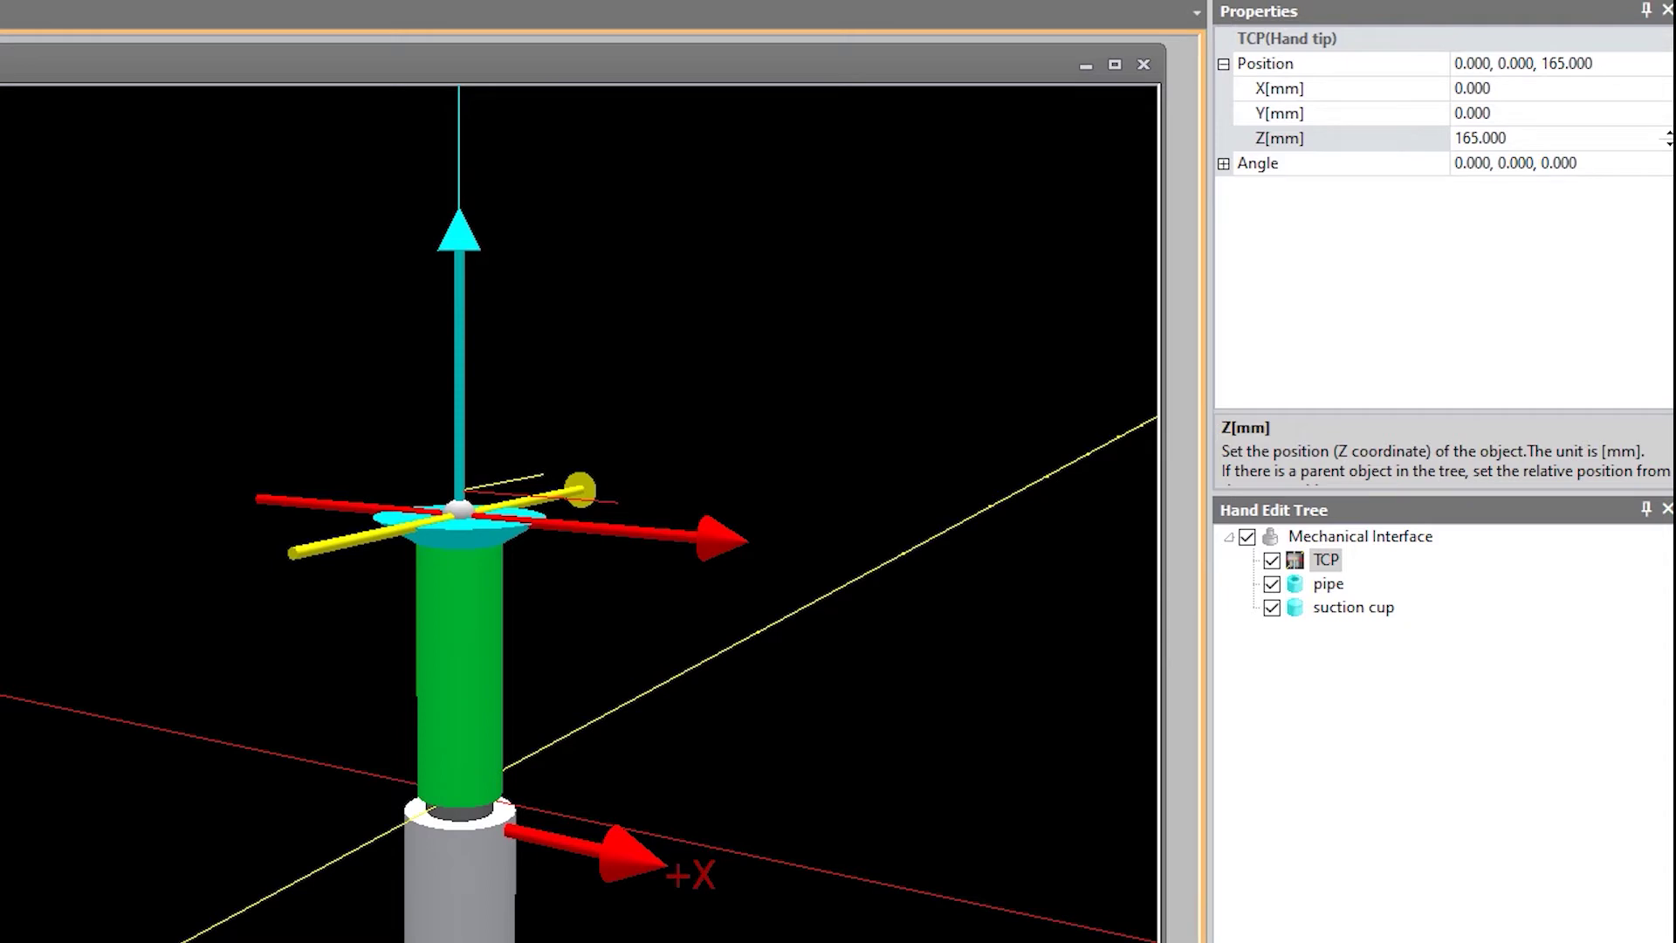
# Step: Close the hand editor and assign the 'demo hand' file to RC1's hand
pyautogui.click(660, 371)
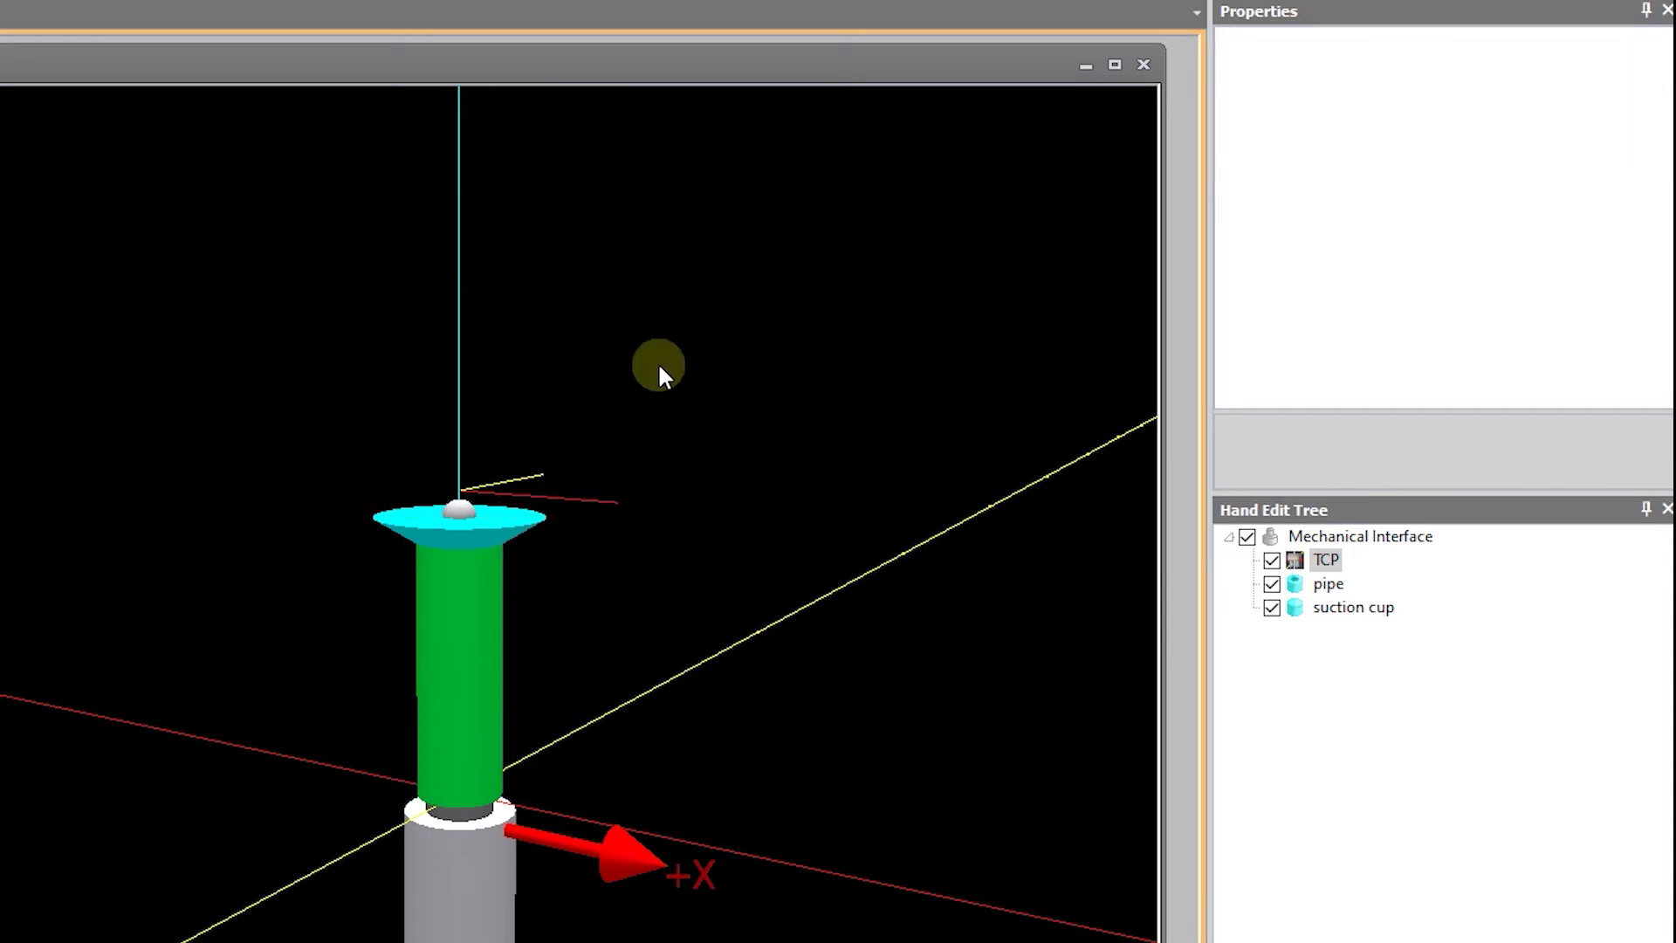
pyautogui.click(1149, 62)
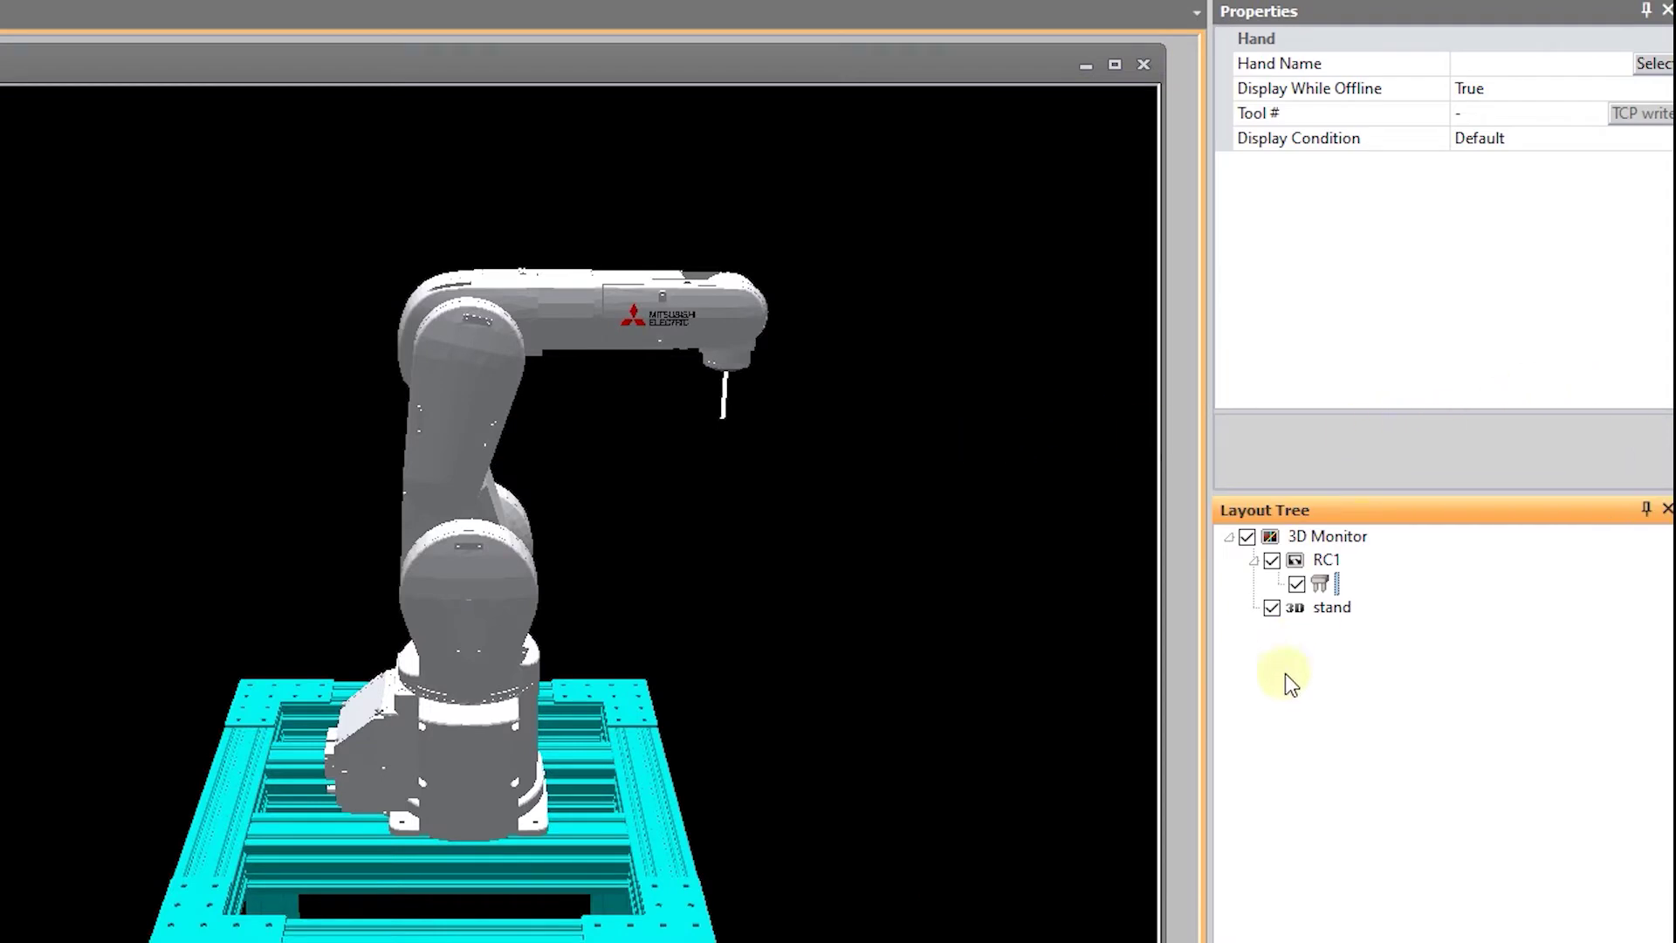
pyautogui.click(1317, 561)
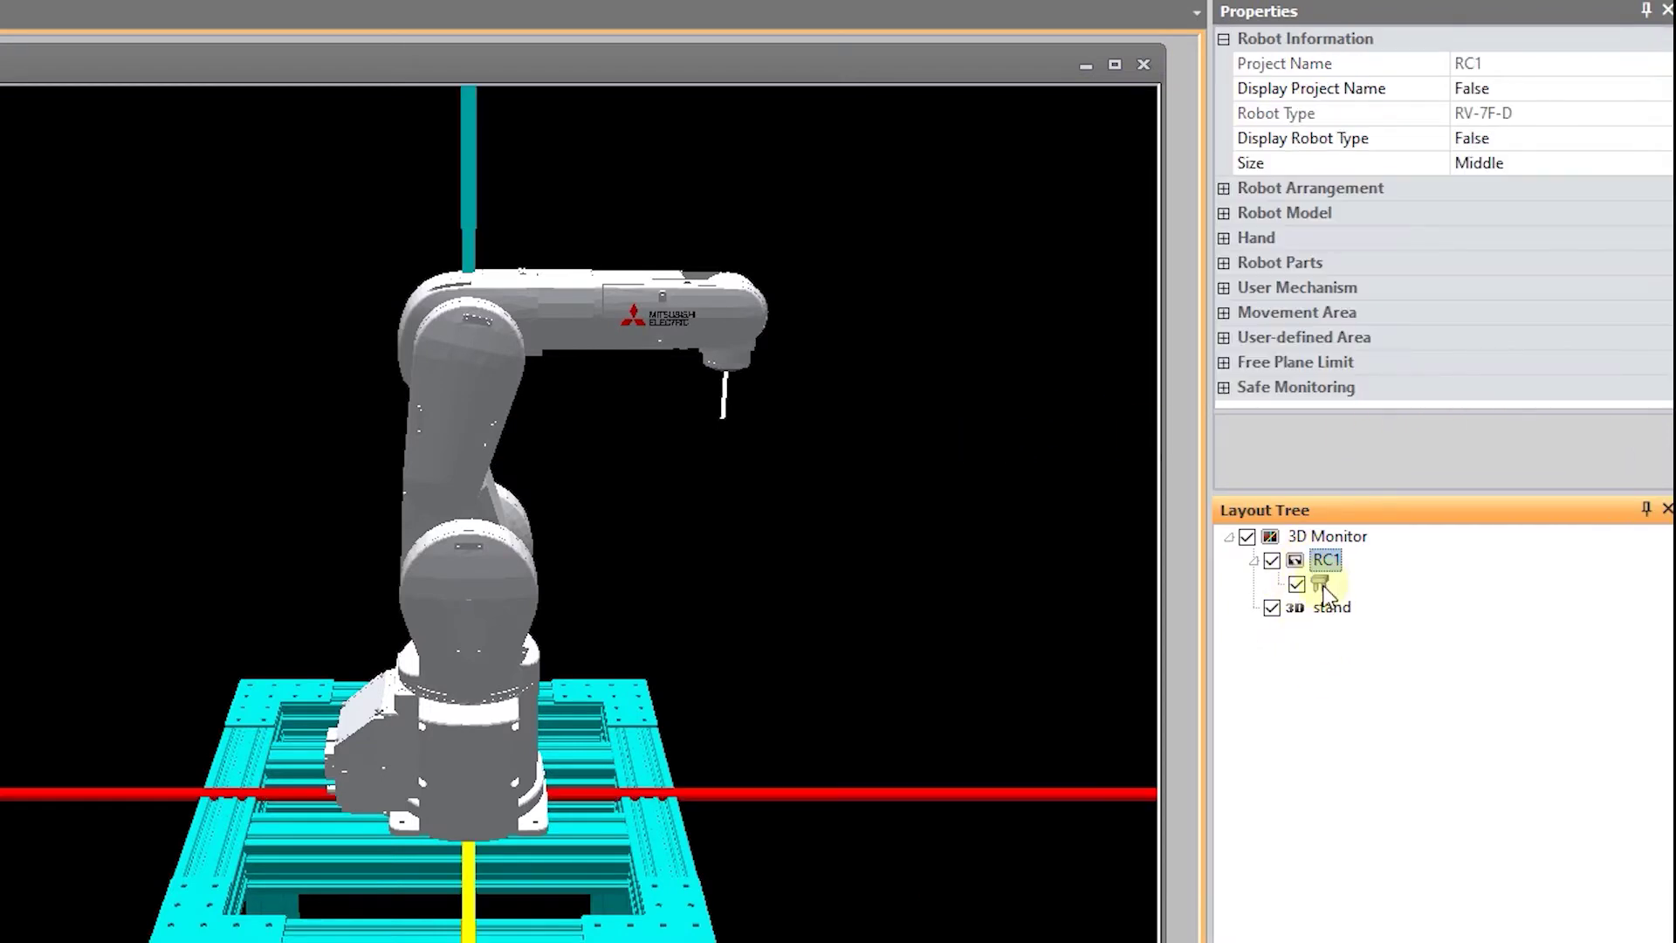
pyautogui.click(1323, 588)
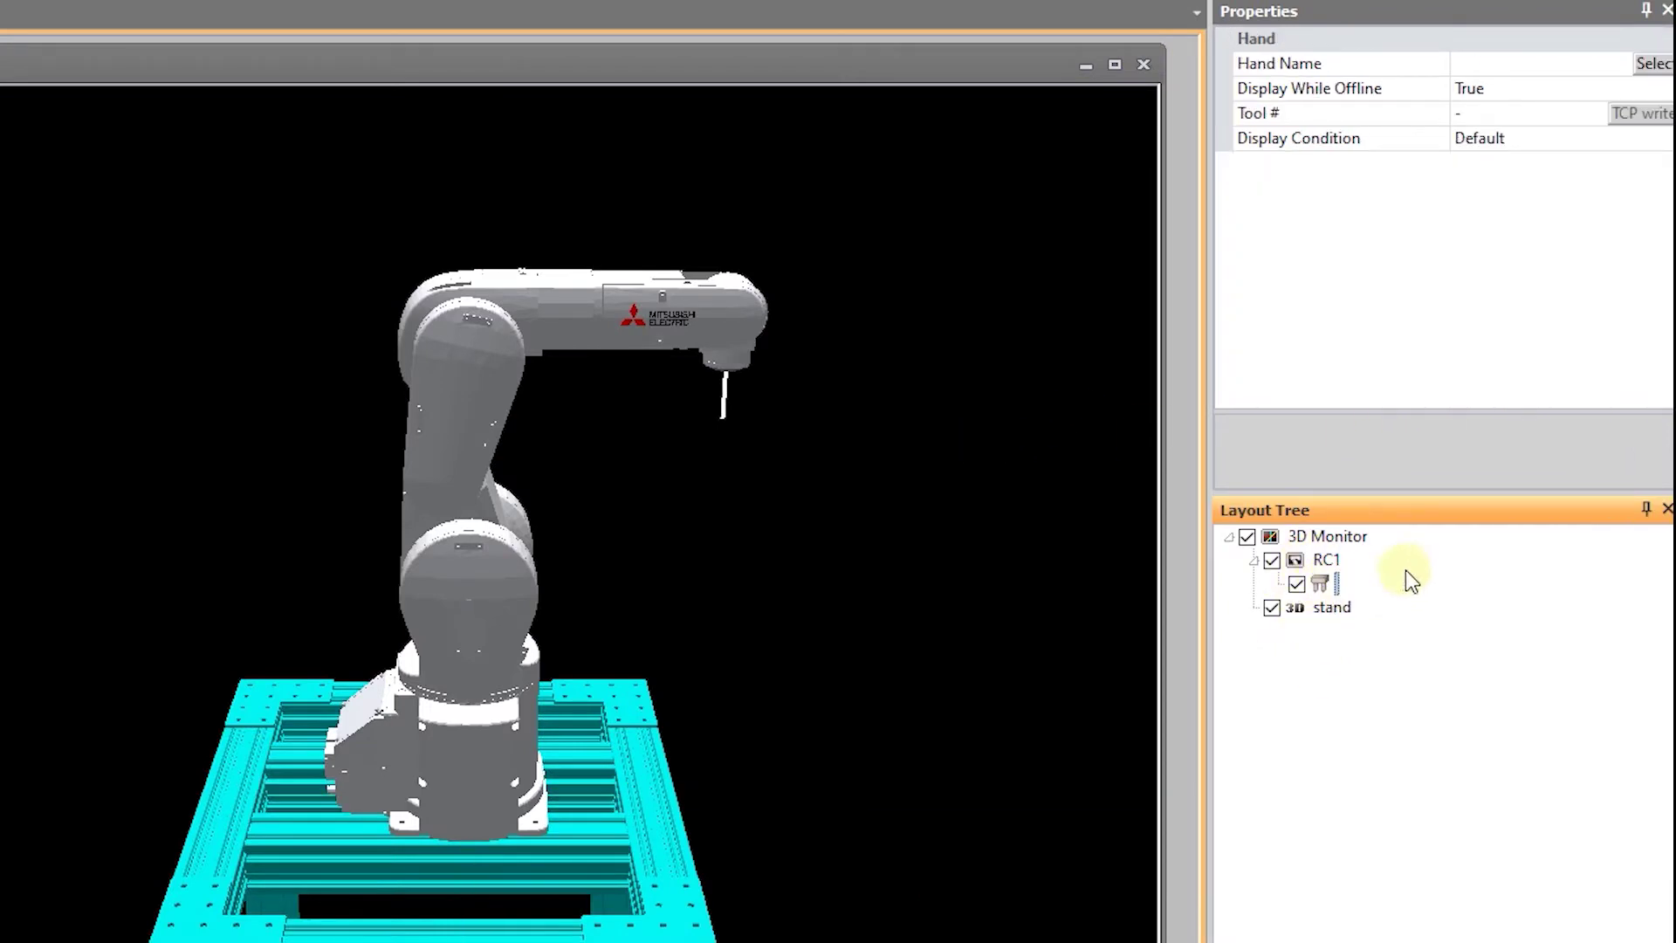
pyautogui.click(1651, 69)
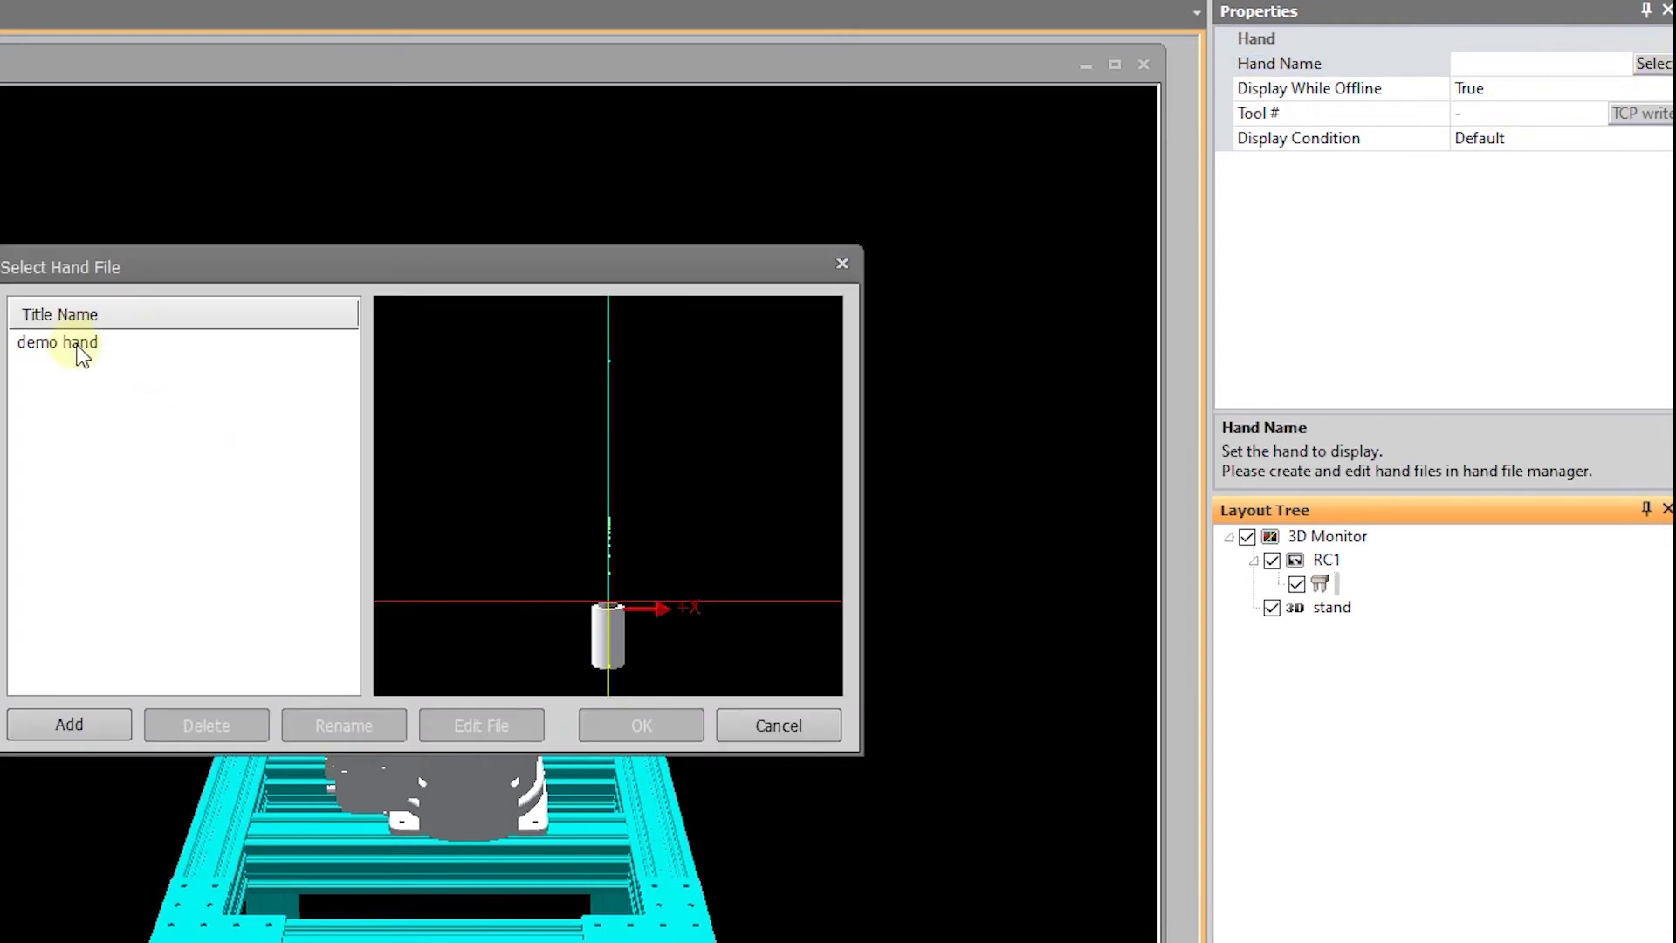
pyautogui.click(78, 347)
pyautogui.click(646, 728)
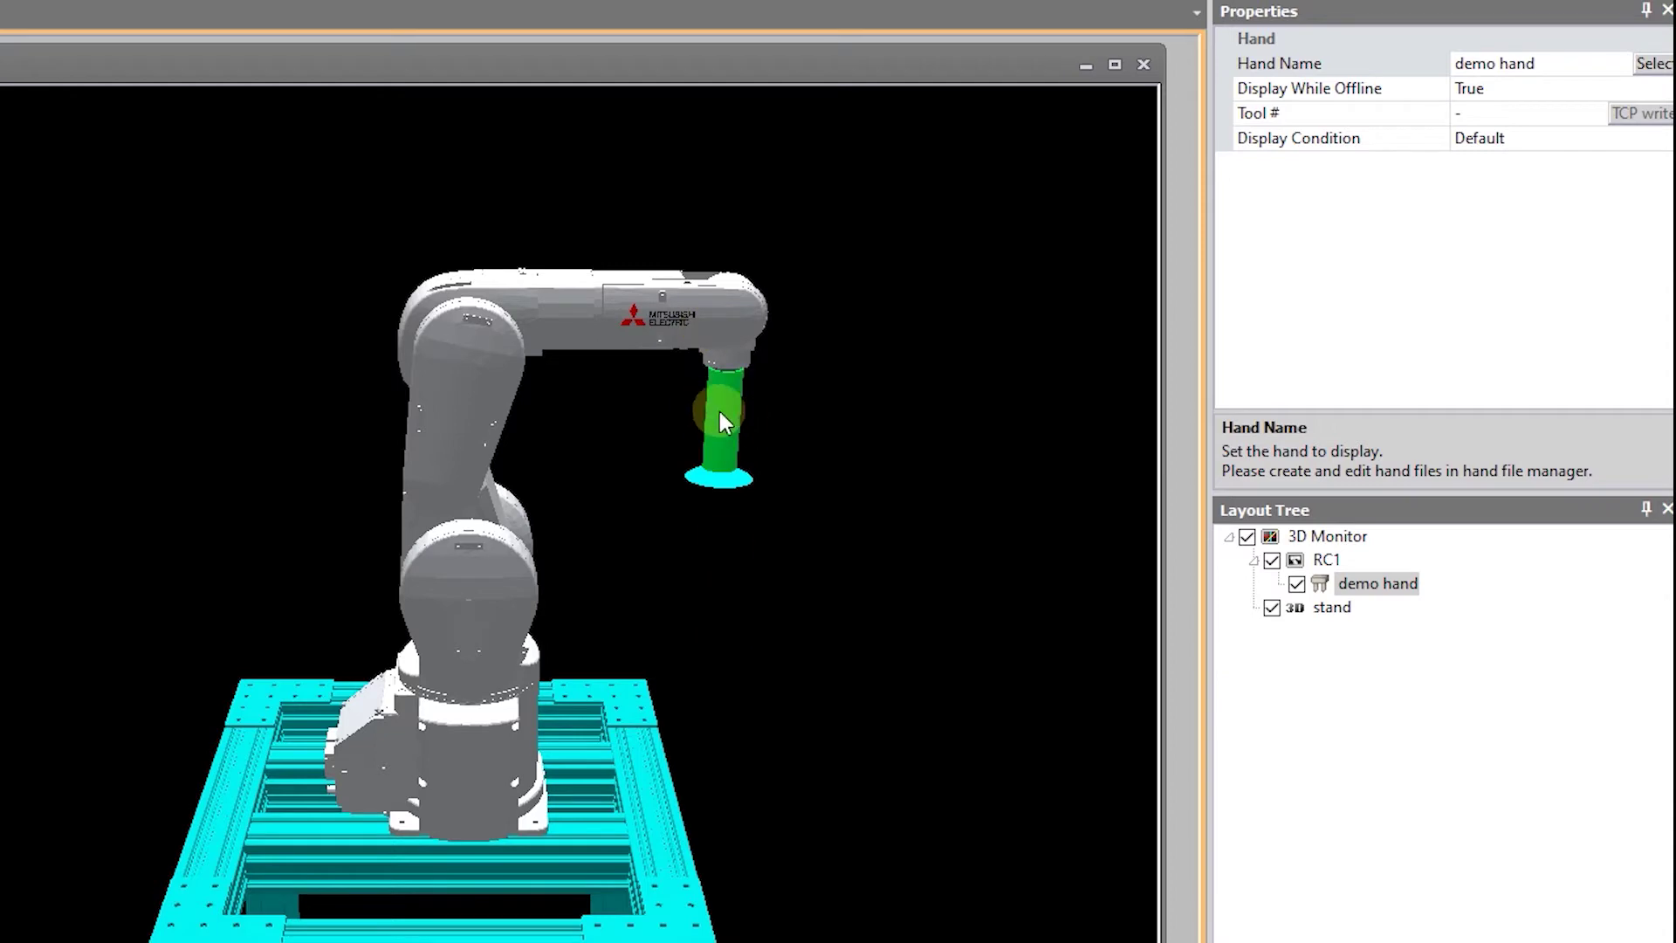
pyautogui.scroll(5, 719, 411)
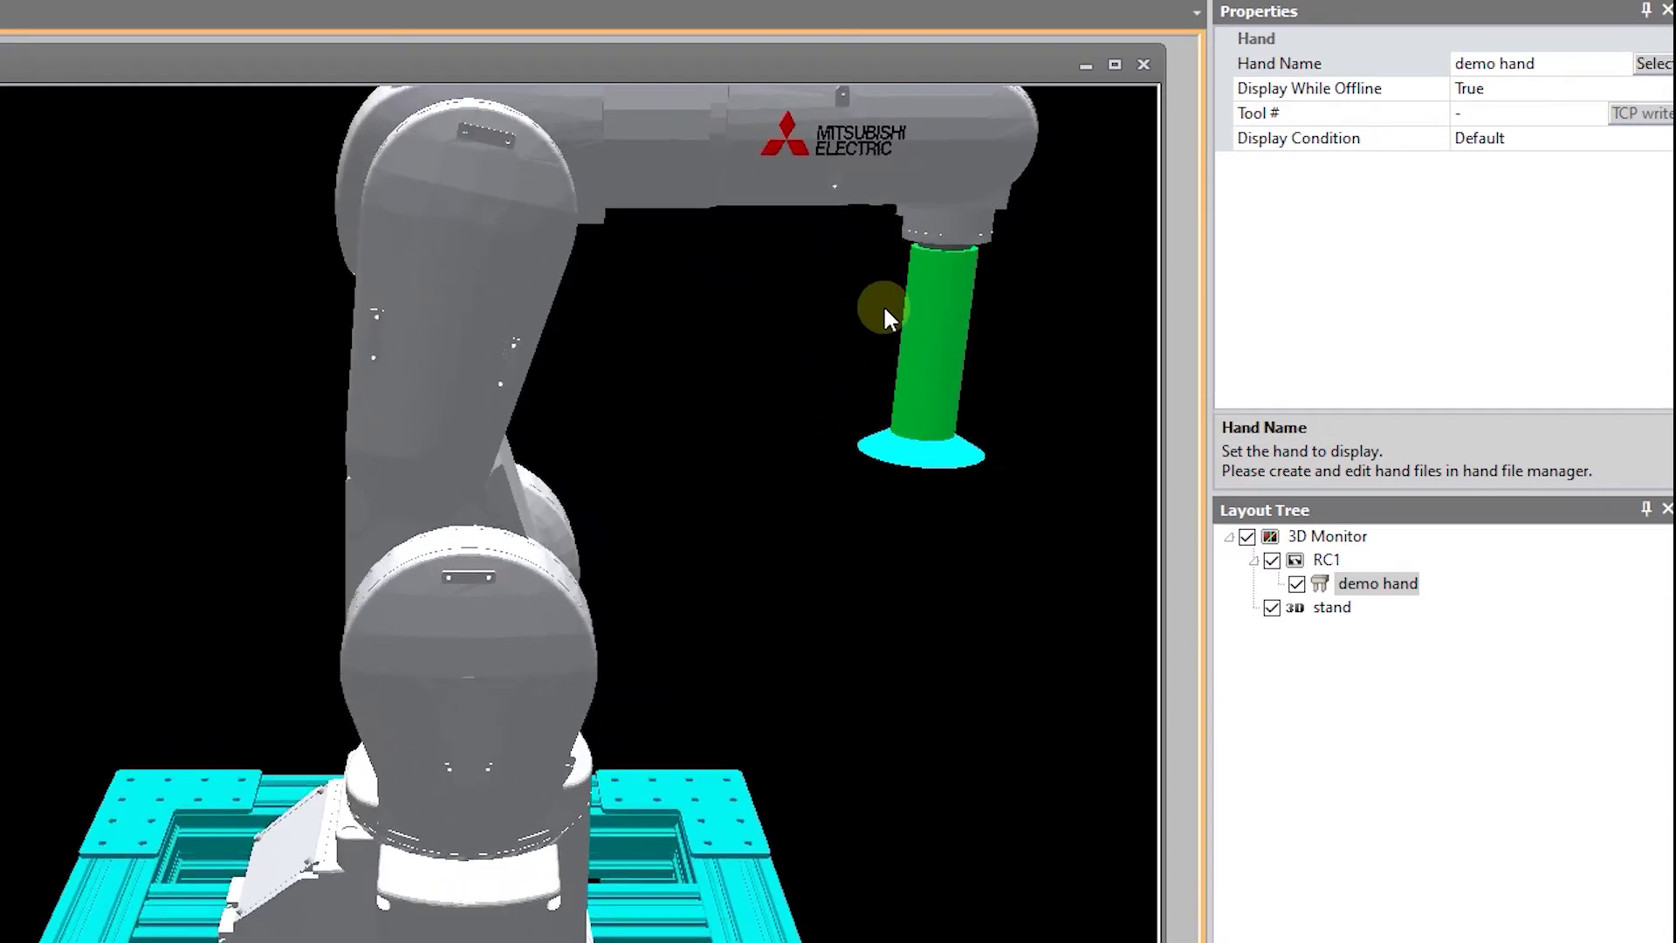
# Step: Pan and orbit the 3D view to a lower, angled side view of the robot and hand
pyautogui.moveTo(883, 305); pyautogui.dragTo(783, 358, button='middle')
pyautogui.moveTo(754, 485); pyautogui.dragTo(108, 708)
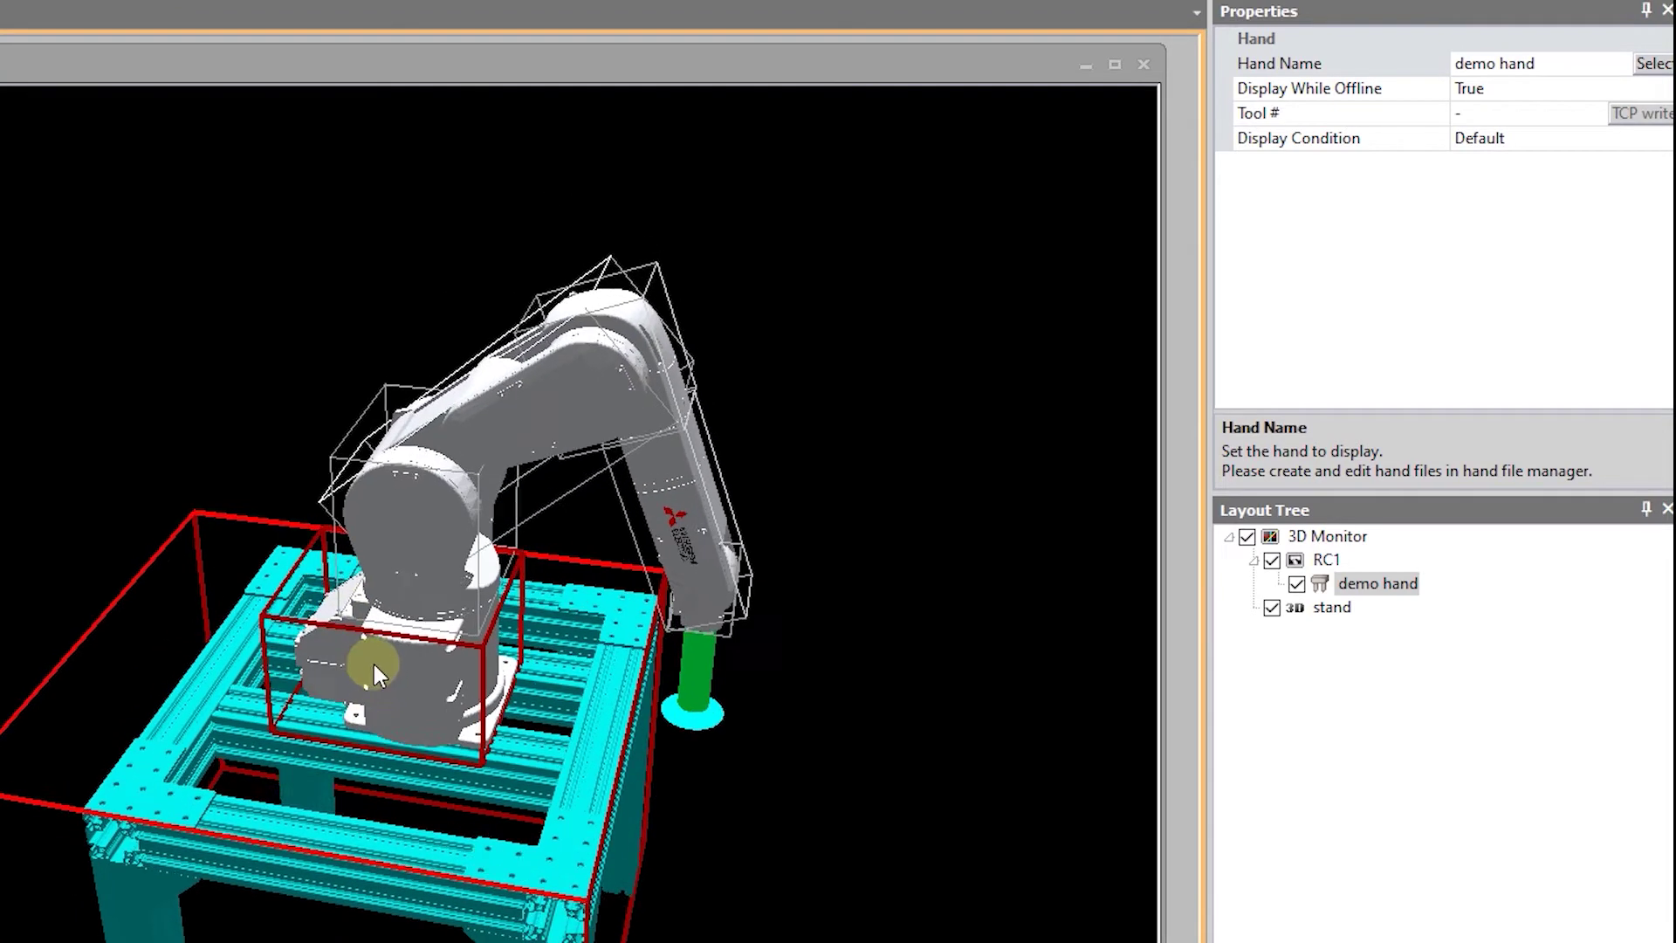
pyautogui.moveTo(373, 663)
pyautogui.mouseDown()
pyautogui.moveTo(363, 695)
pyautogui.moveTo(359, 651)
pyautogui.moveTo(468, 692)
pyautogui.moveTo(452, 663)
pyautogui.moveTo(355, 675)
pyautogui.mouseUp()
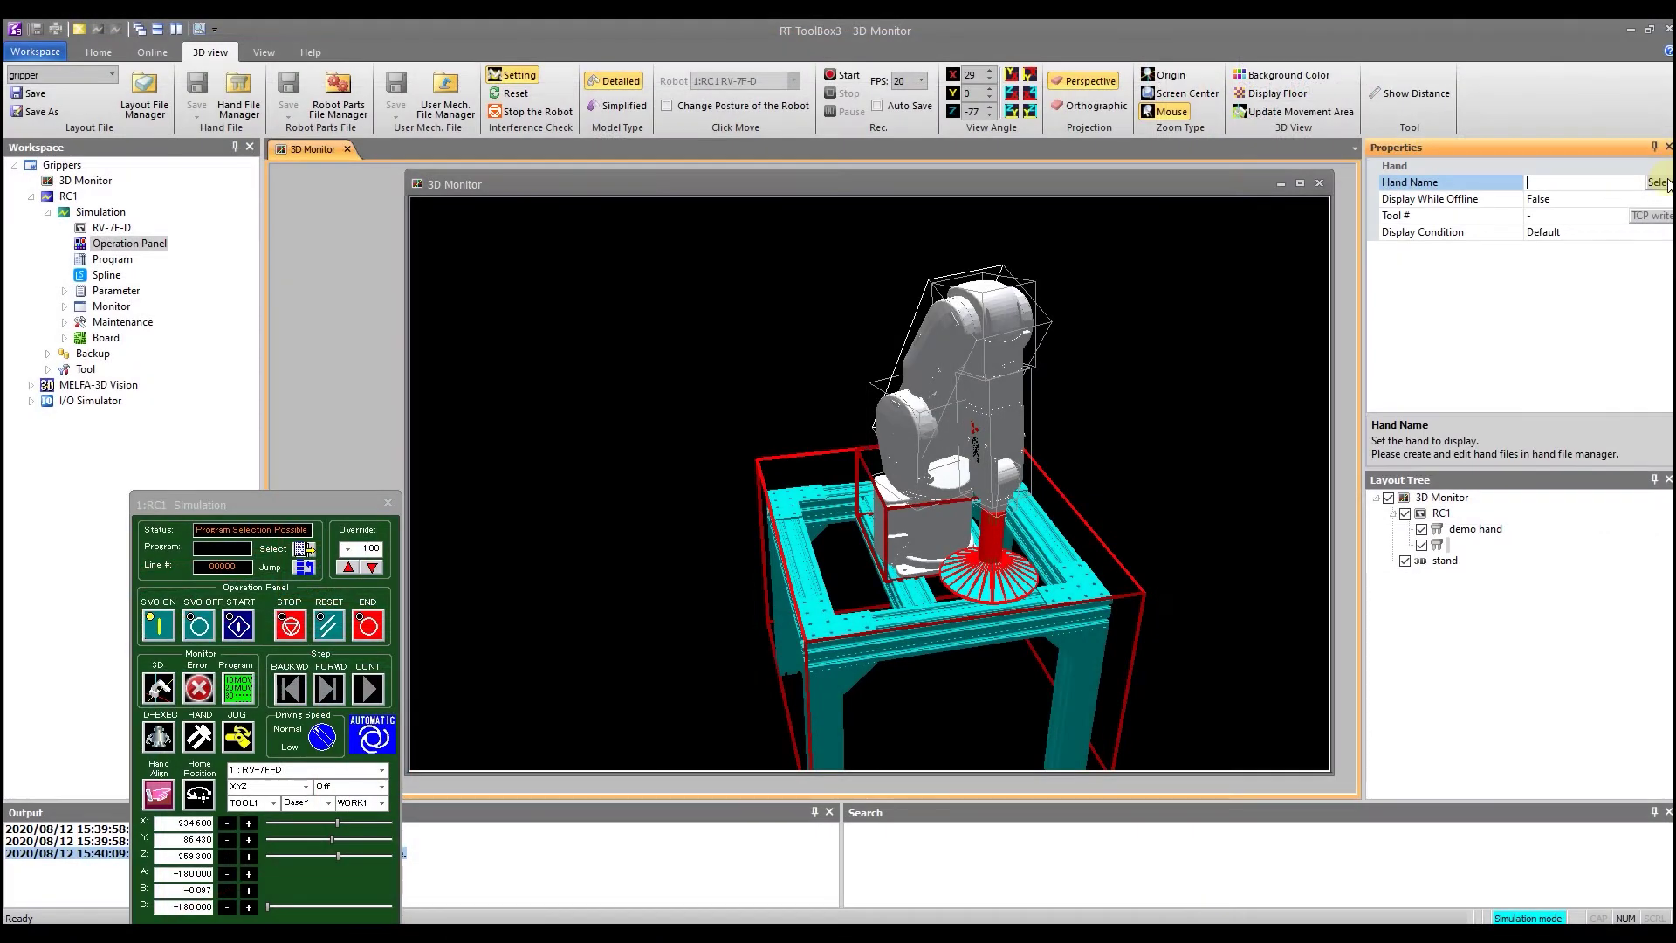
# Step: Create a new hand file named 'vention' and bring it up in the Hand Editor
pyautogui.click(1657, 182)
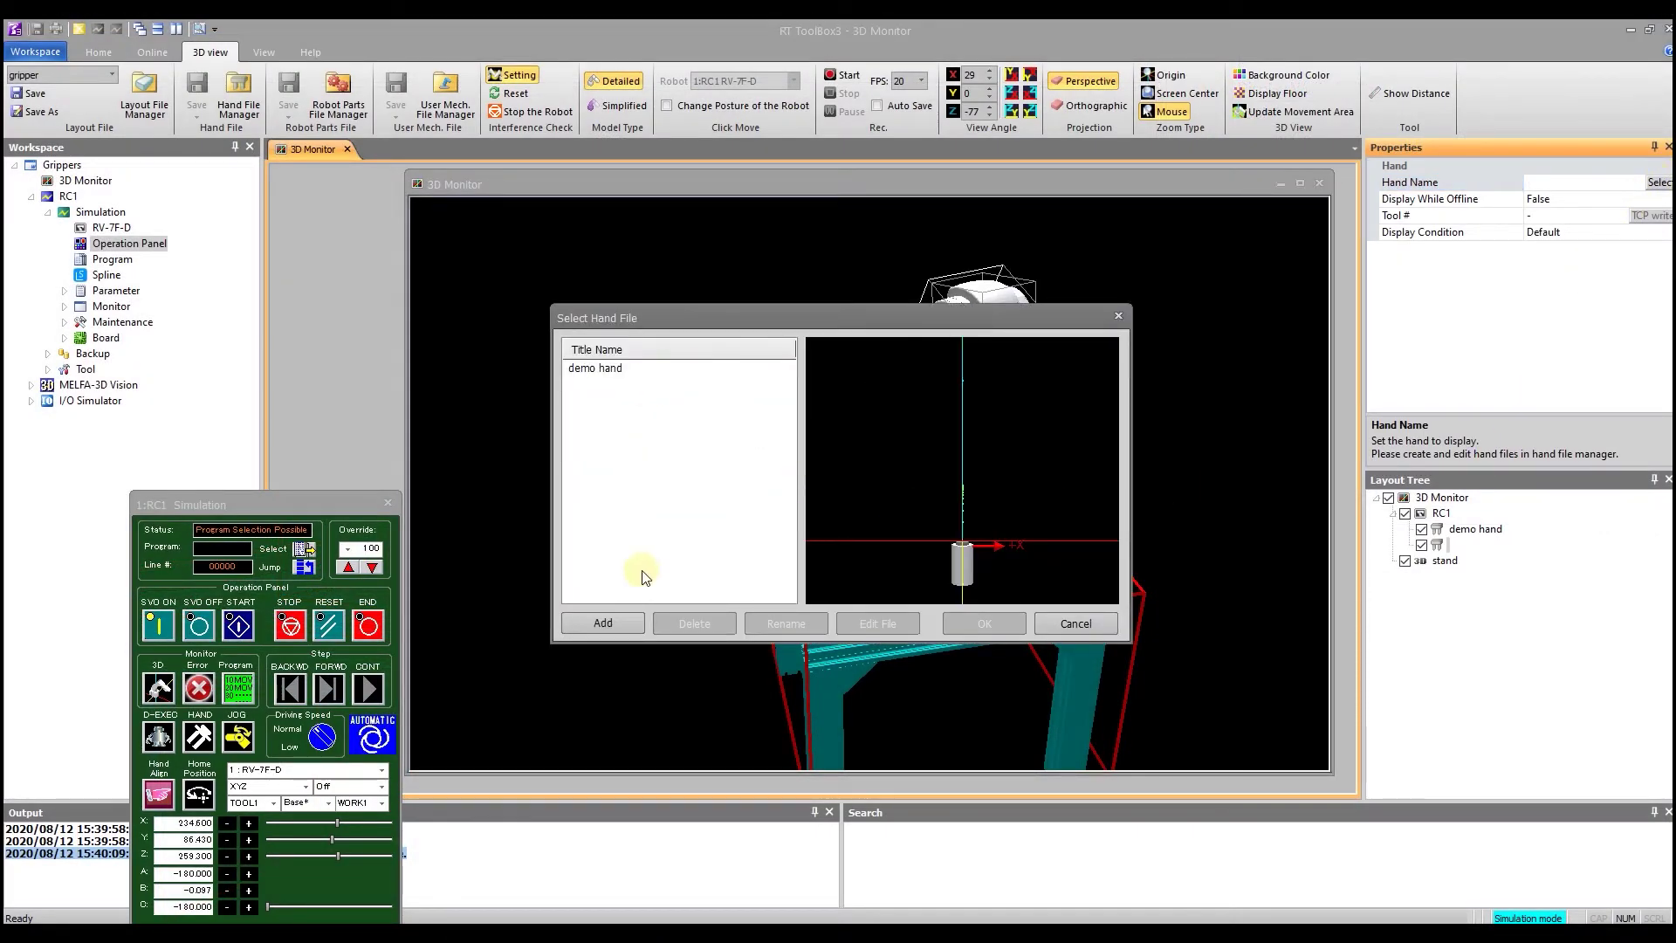
pyautogui.click(603, 623)
pyautogui.click(872, 523)
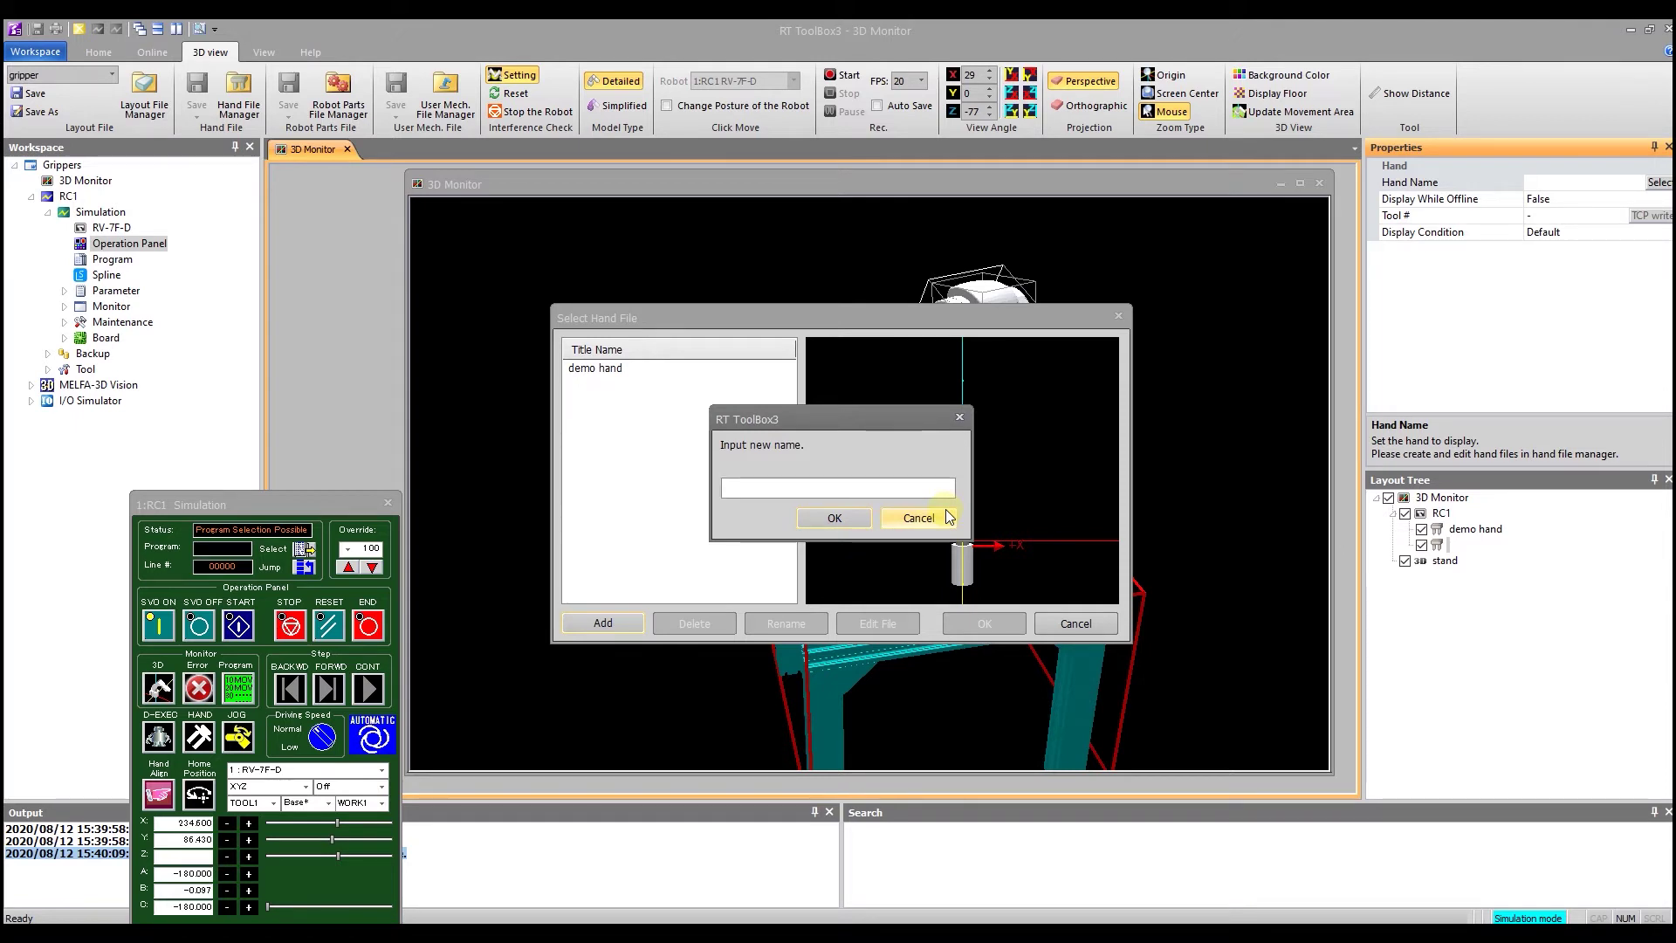
pyautogui.write('vention')
pyautogui.press('Return')
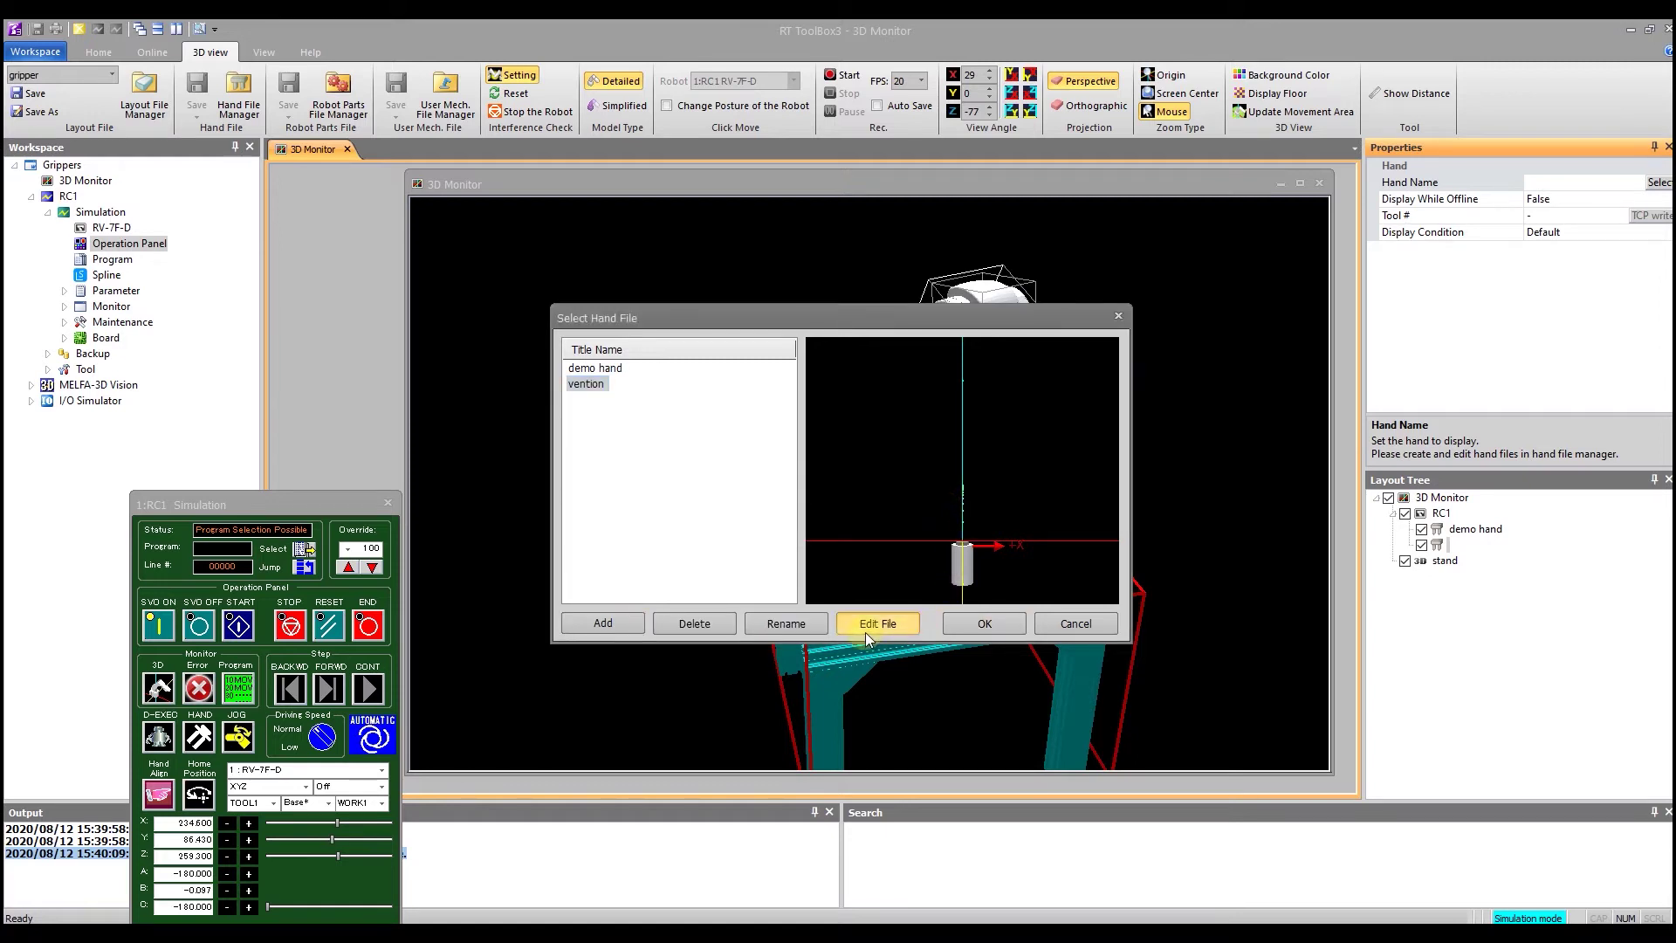
pyautogui.click(868, 625)
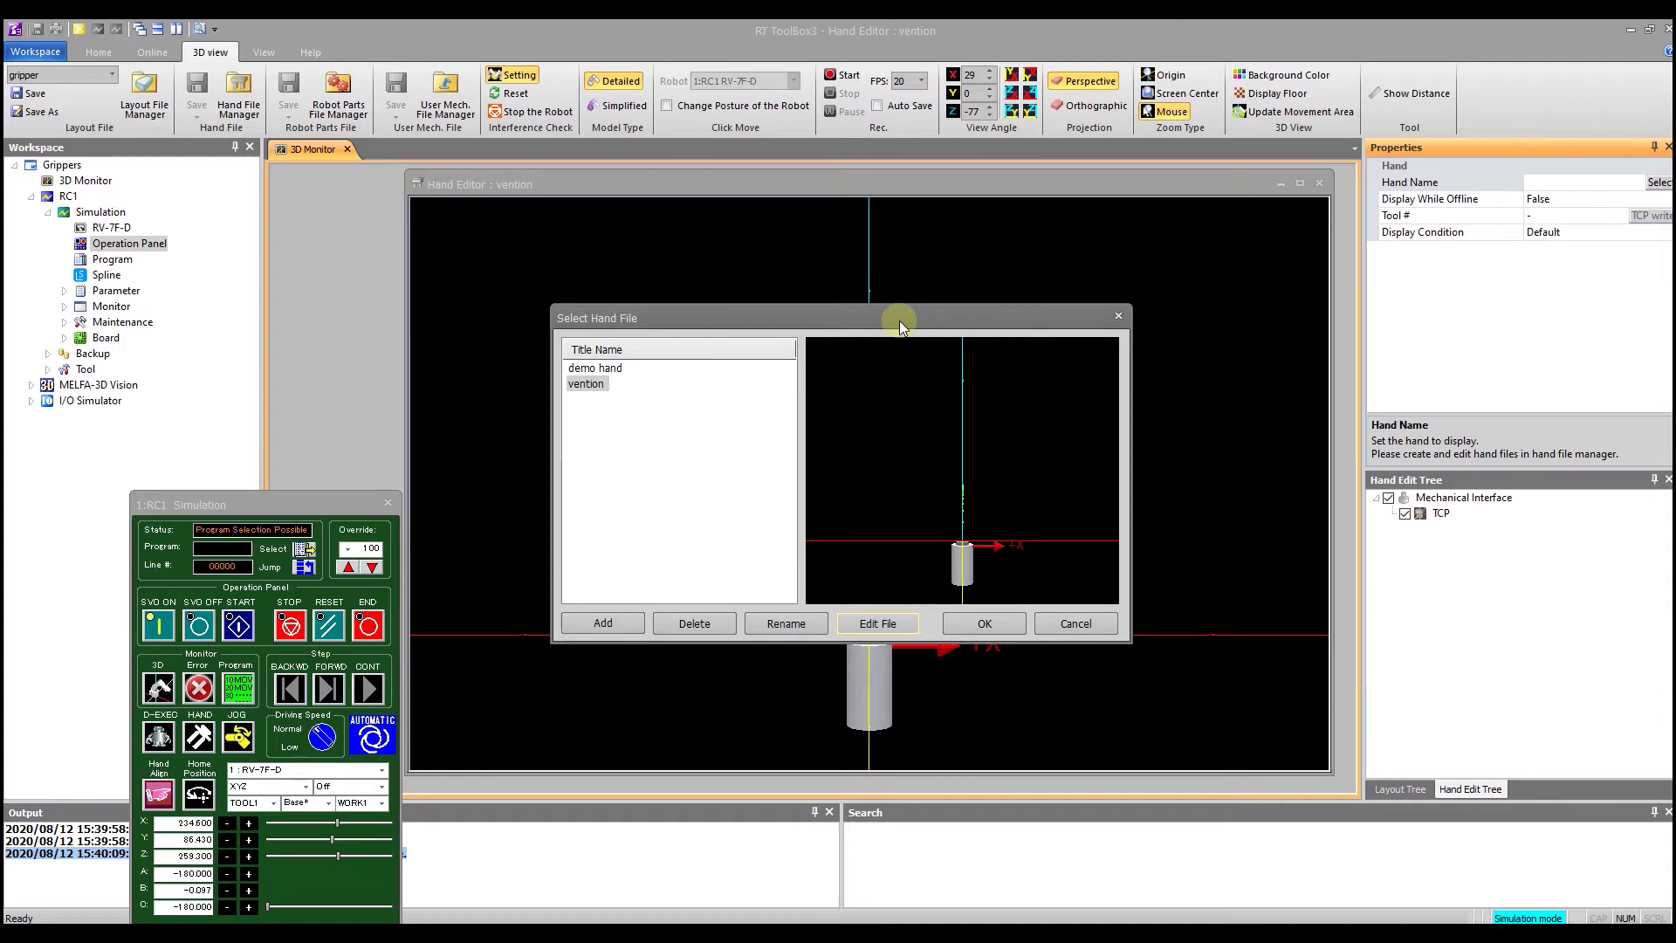
pyautogui.moveTo(901, 327); pyautogui.dragTo(323, 614)
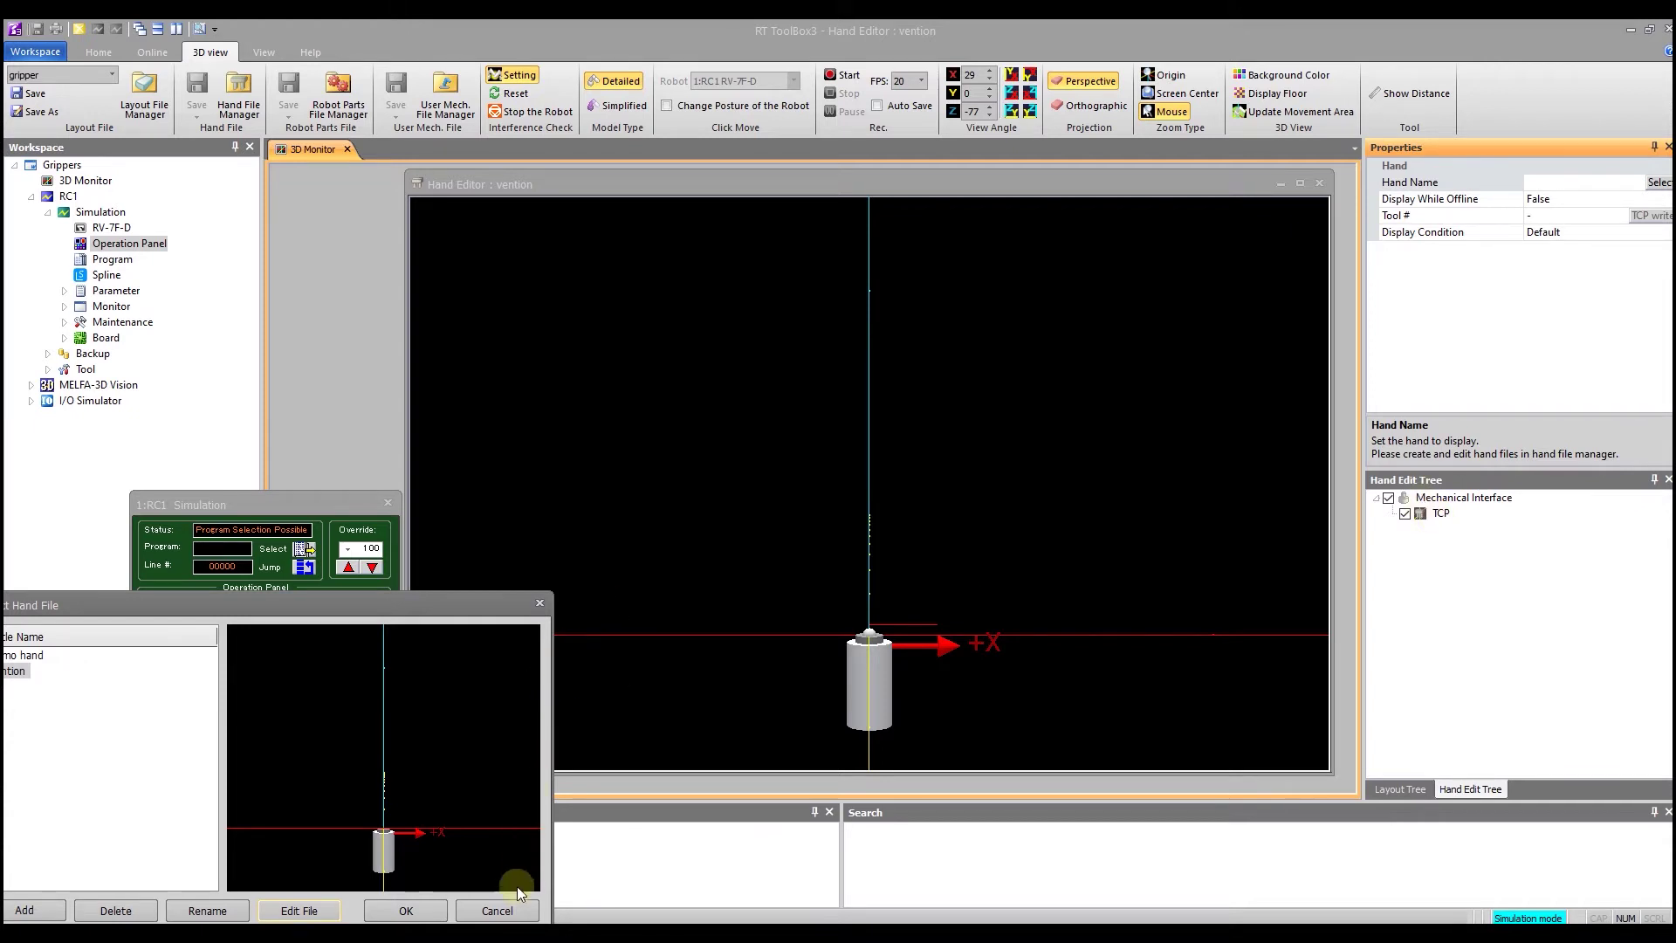
pyautogui.click(540, 604)
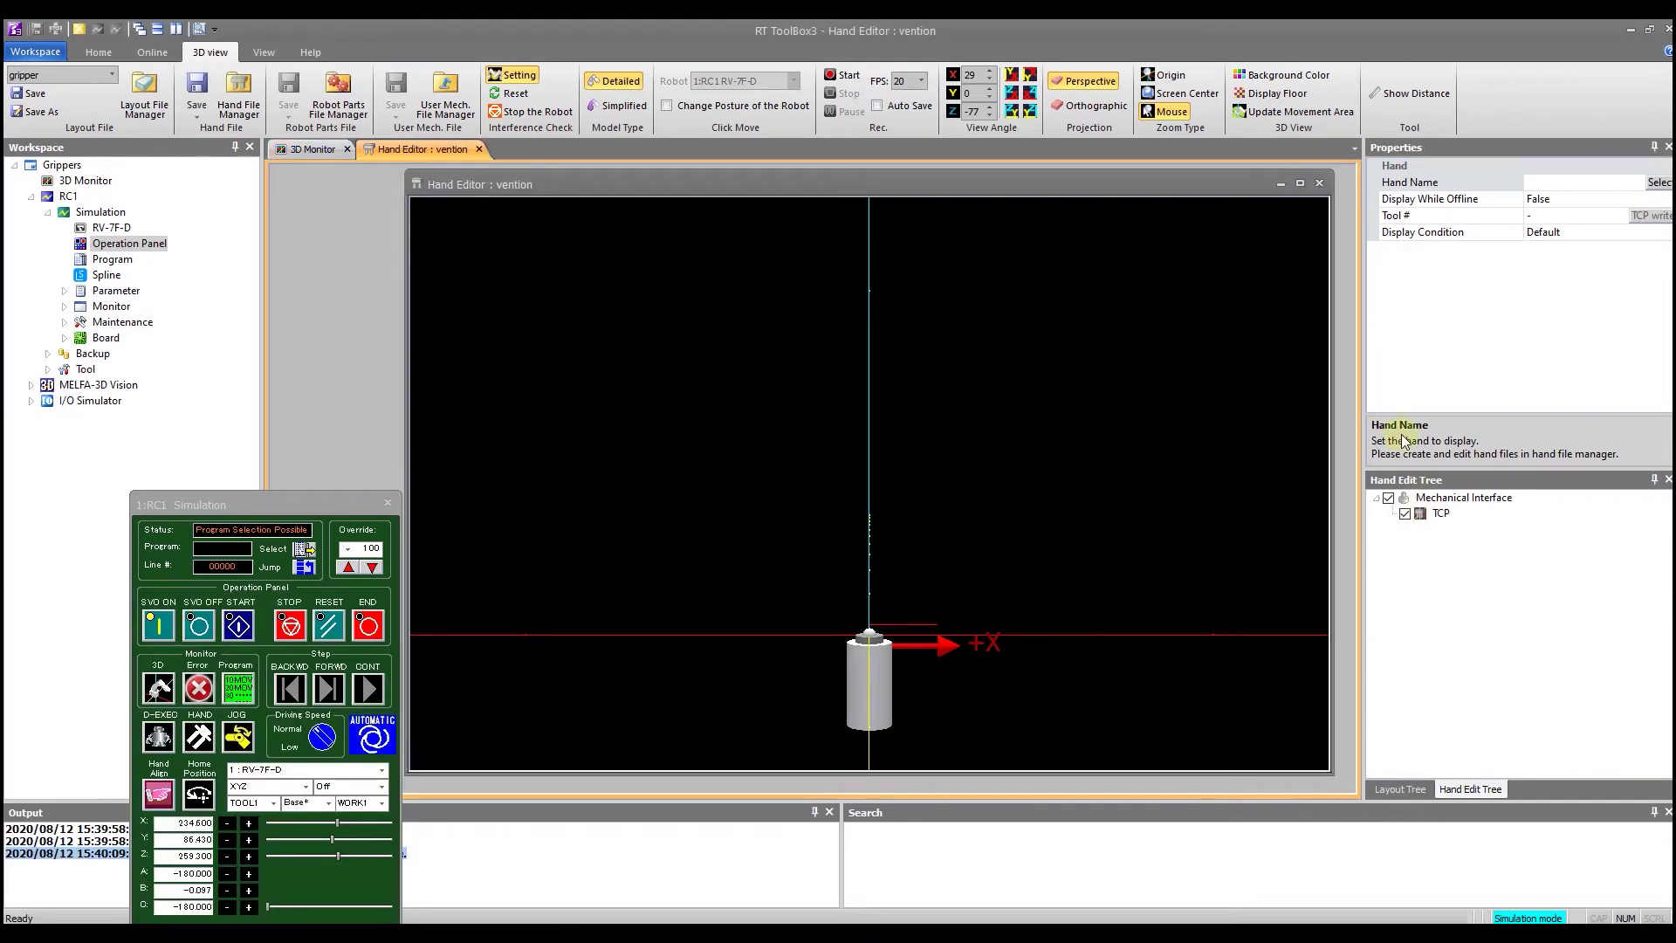
# Step: Add an object to the mechanical interface and set its Figure to 3D Model
pyautogui.click(1432, 499)
pyautogui.rightClick(1432, 504)
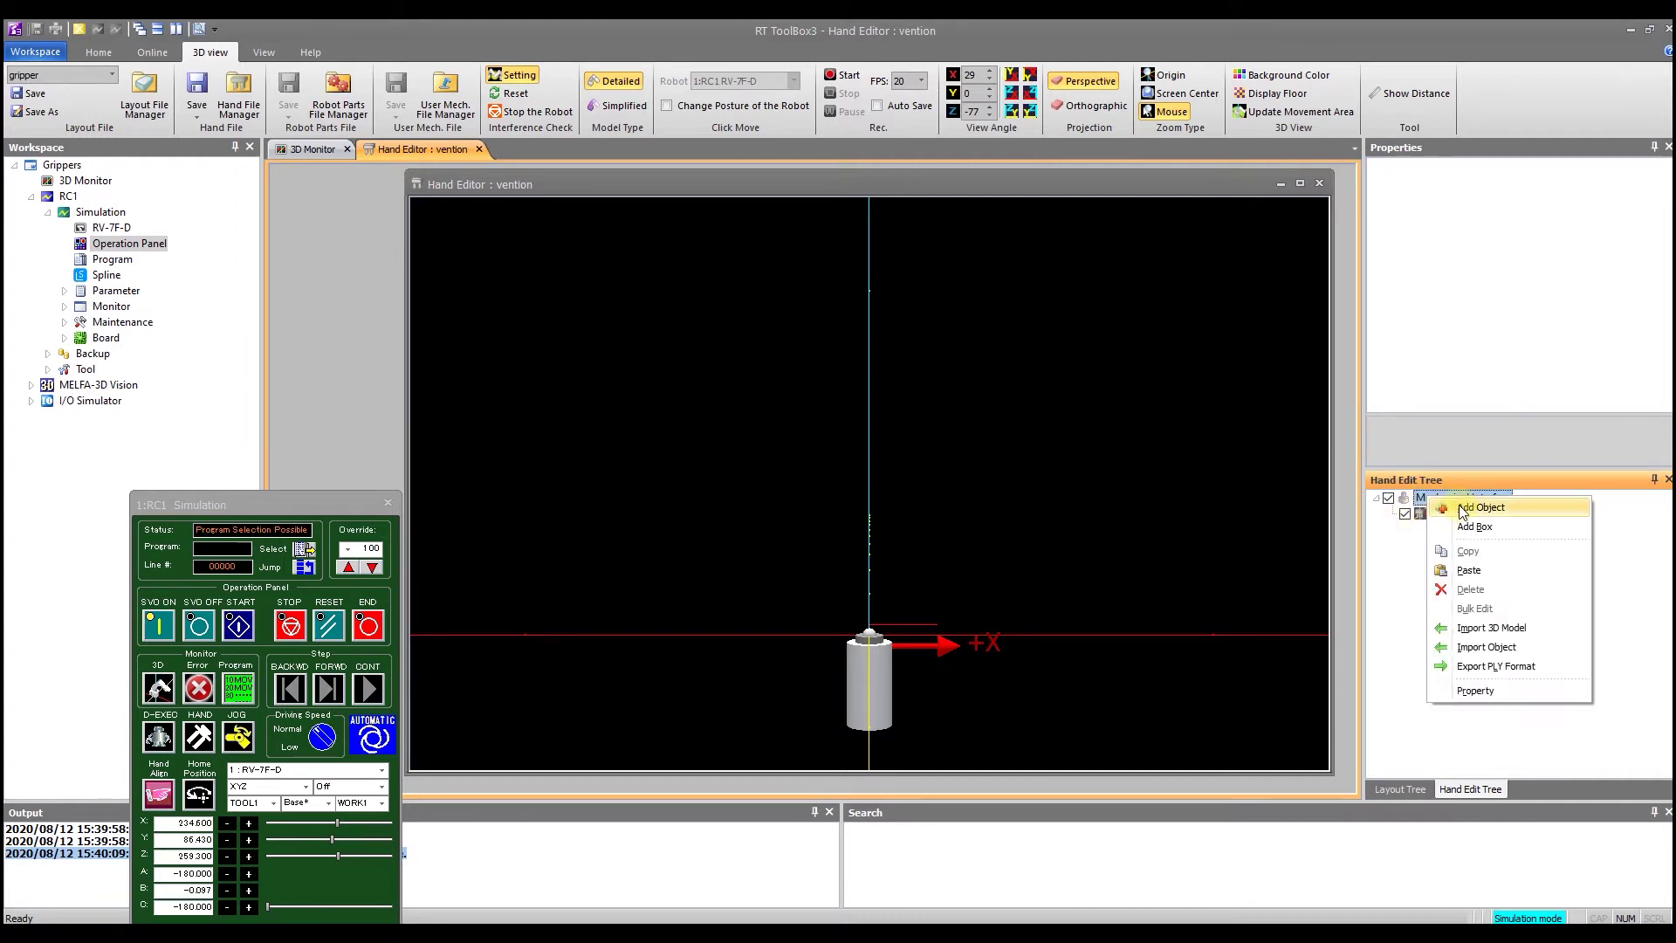
pyautogui.click(1462, 508)
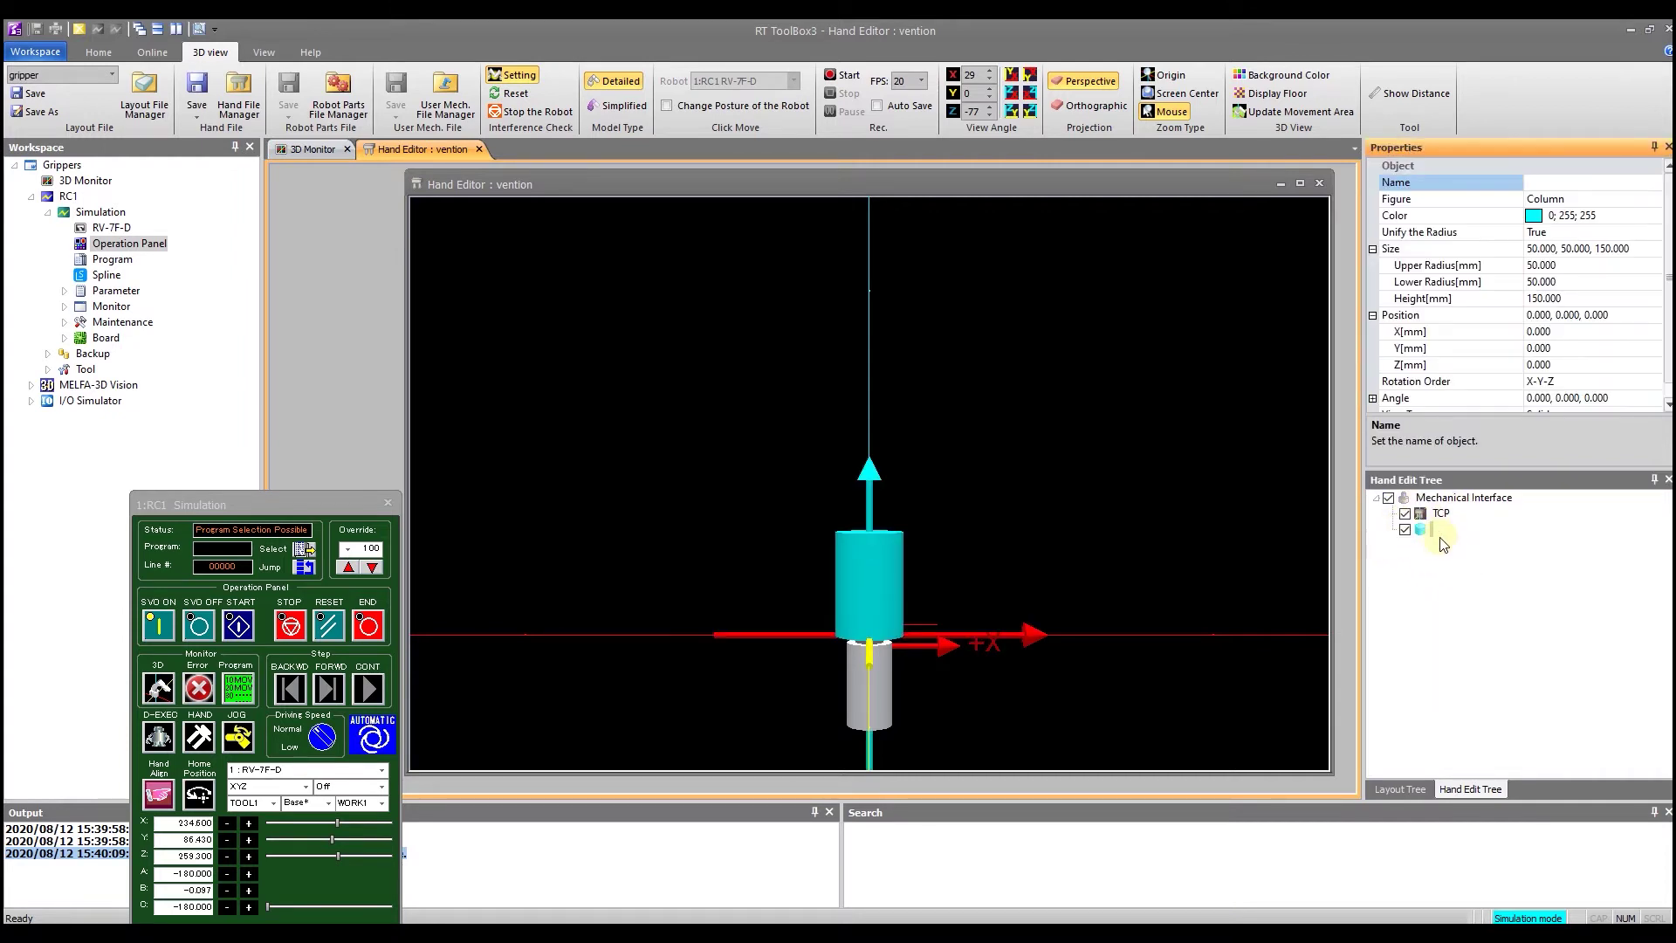
pyautogui.click(1644, 198)
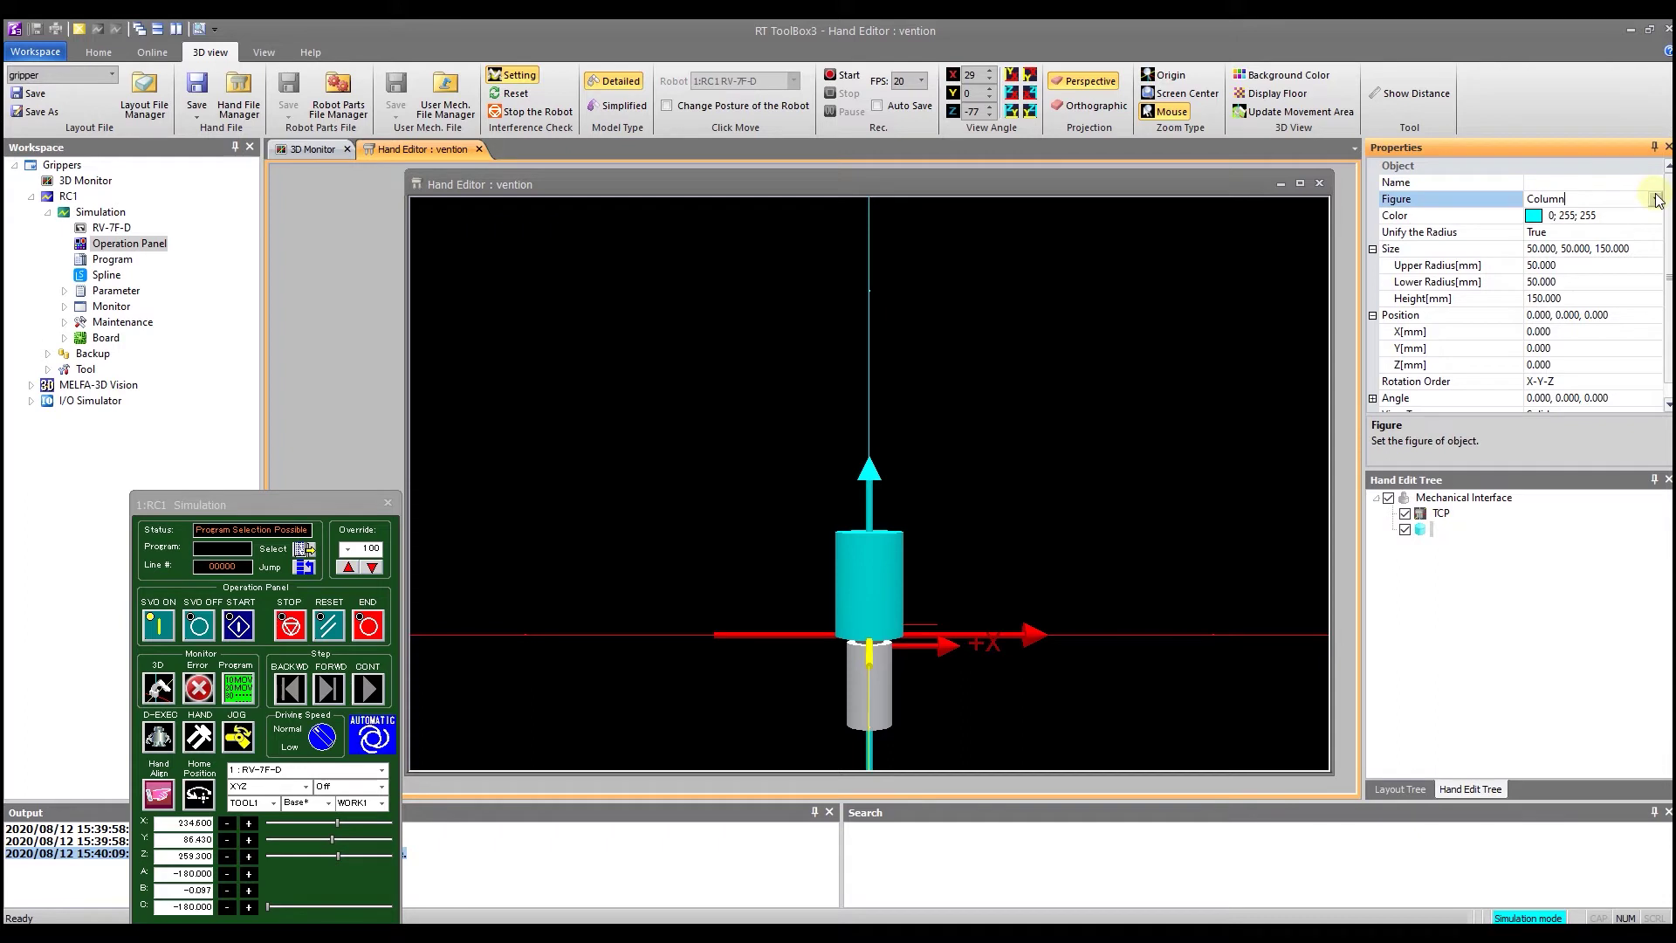
pyautogui.click(1656, 200)
pyautogui.click(1550, 311)
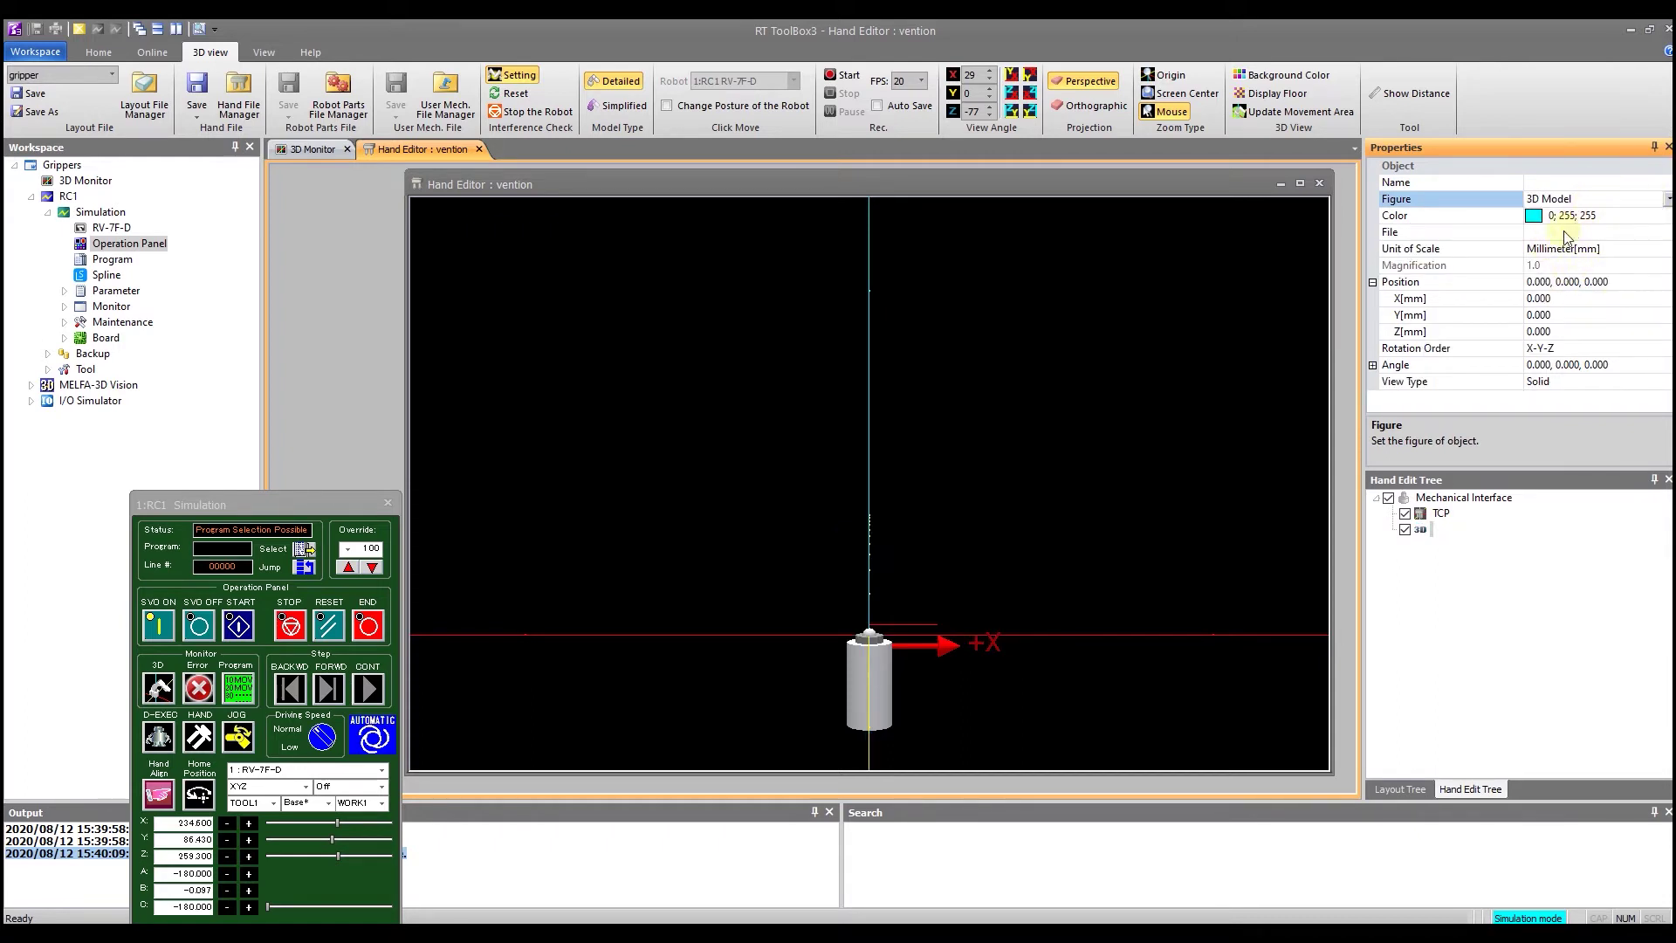
# Step: Name the object Vention_Hand and browse to a folder for its model file
pyautogui.click(1556, 183)
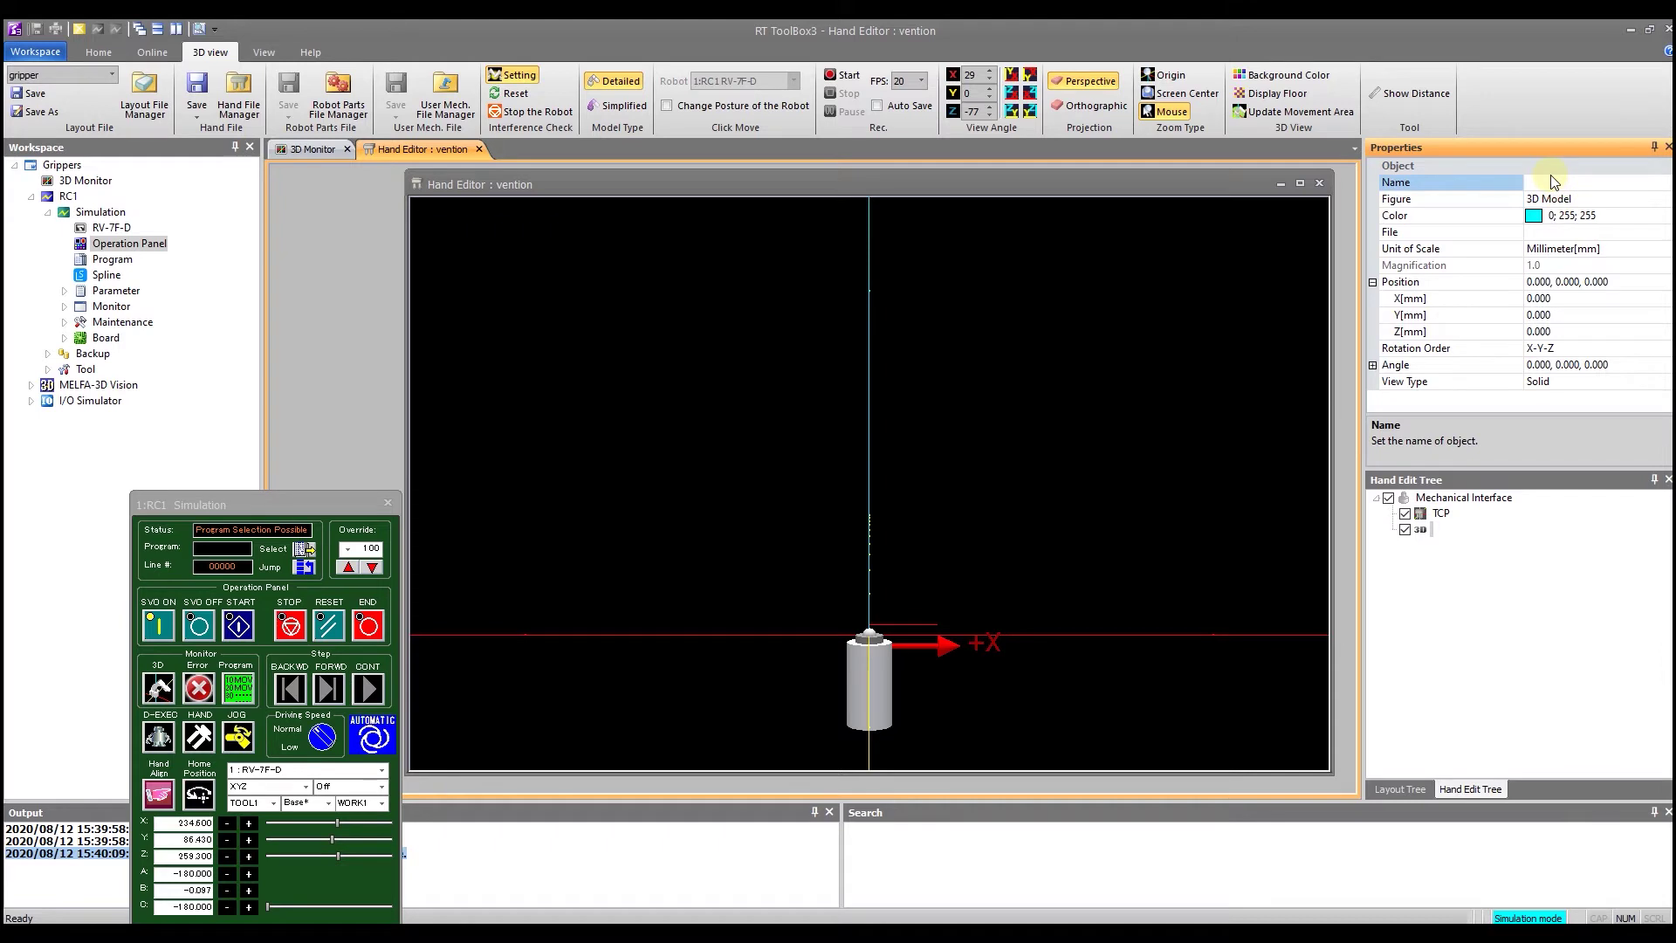
pyautogui.write('Vention_Hand')
pyautogui.click(1630, 231)
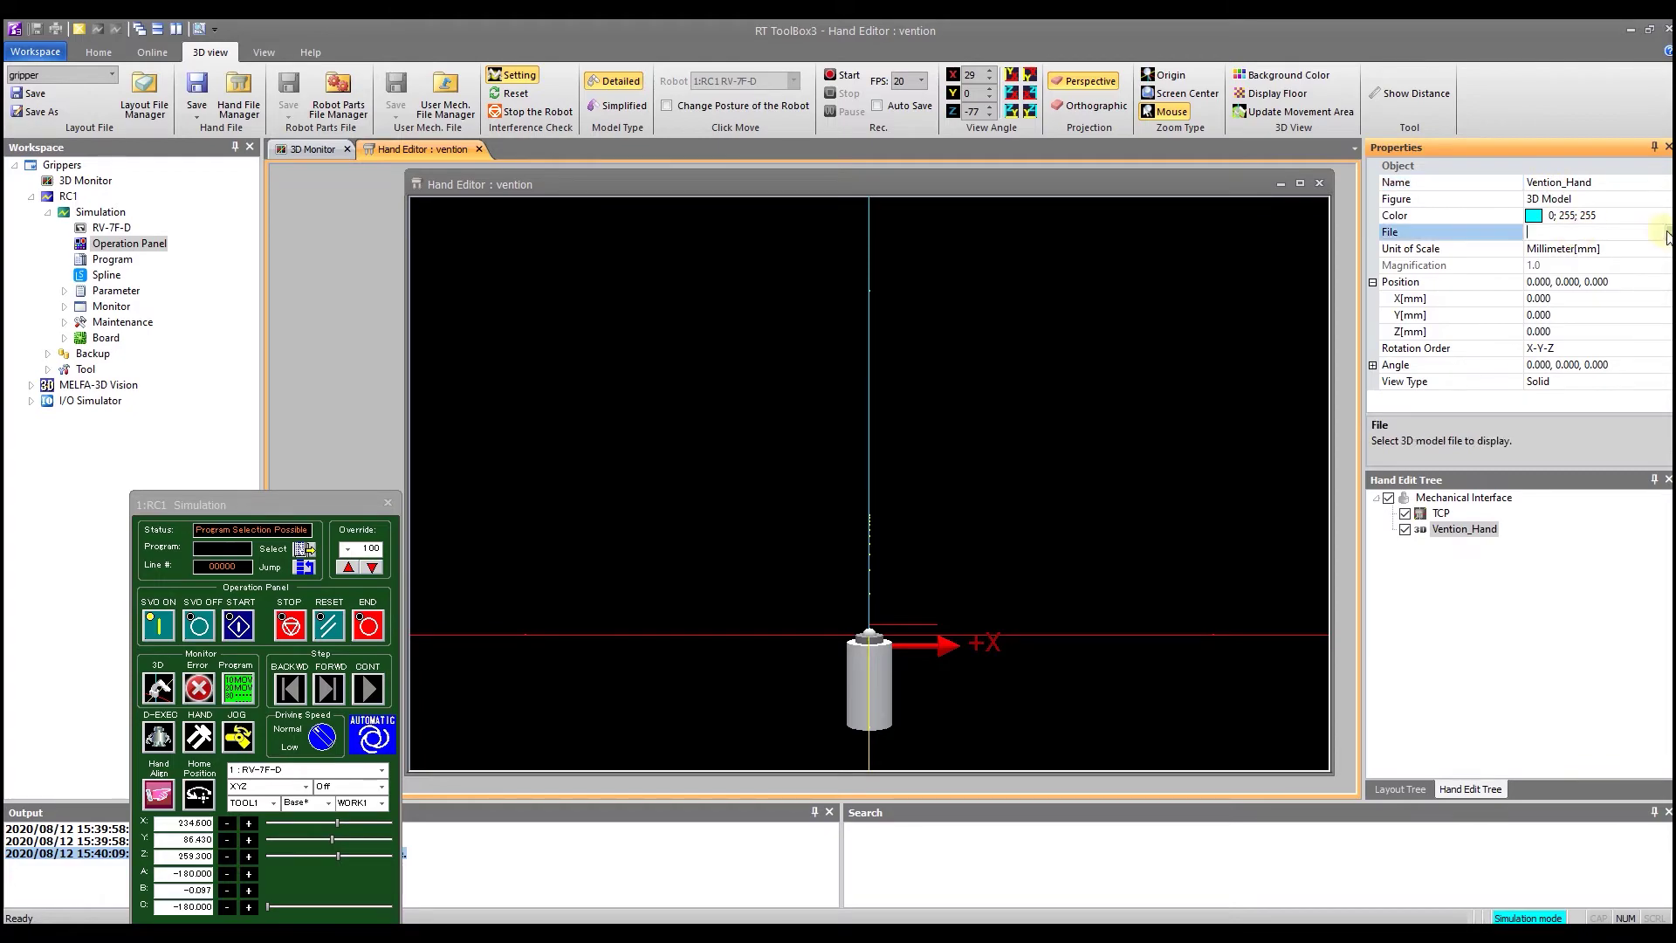
pyautogui.click(1668, 231)
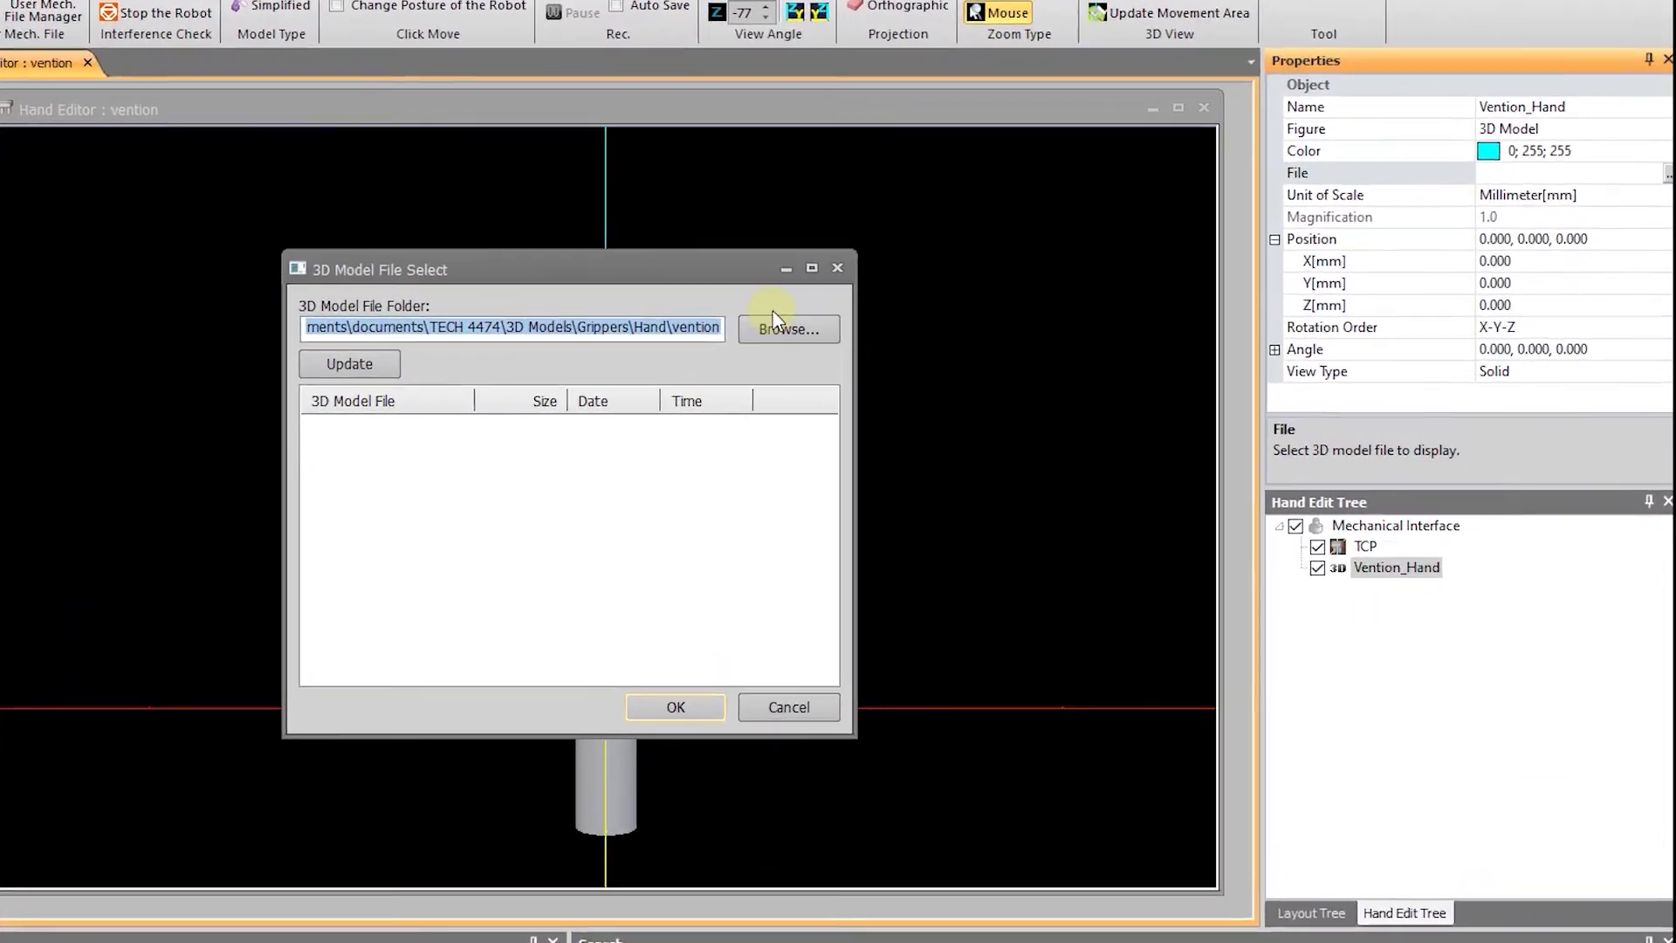
pyautogui.click(775, 324)
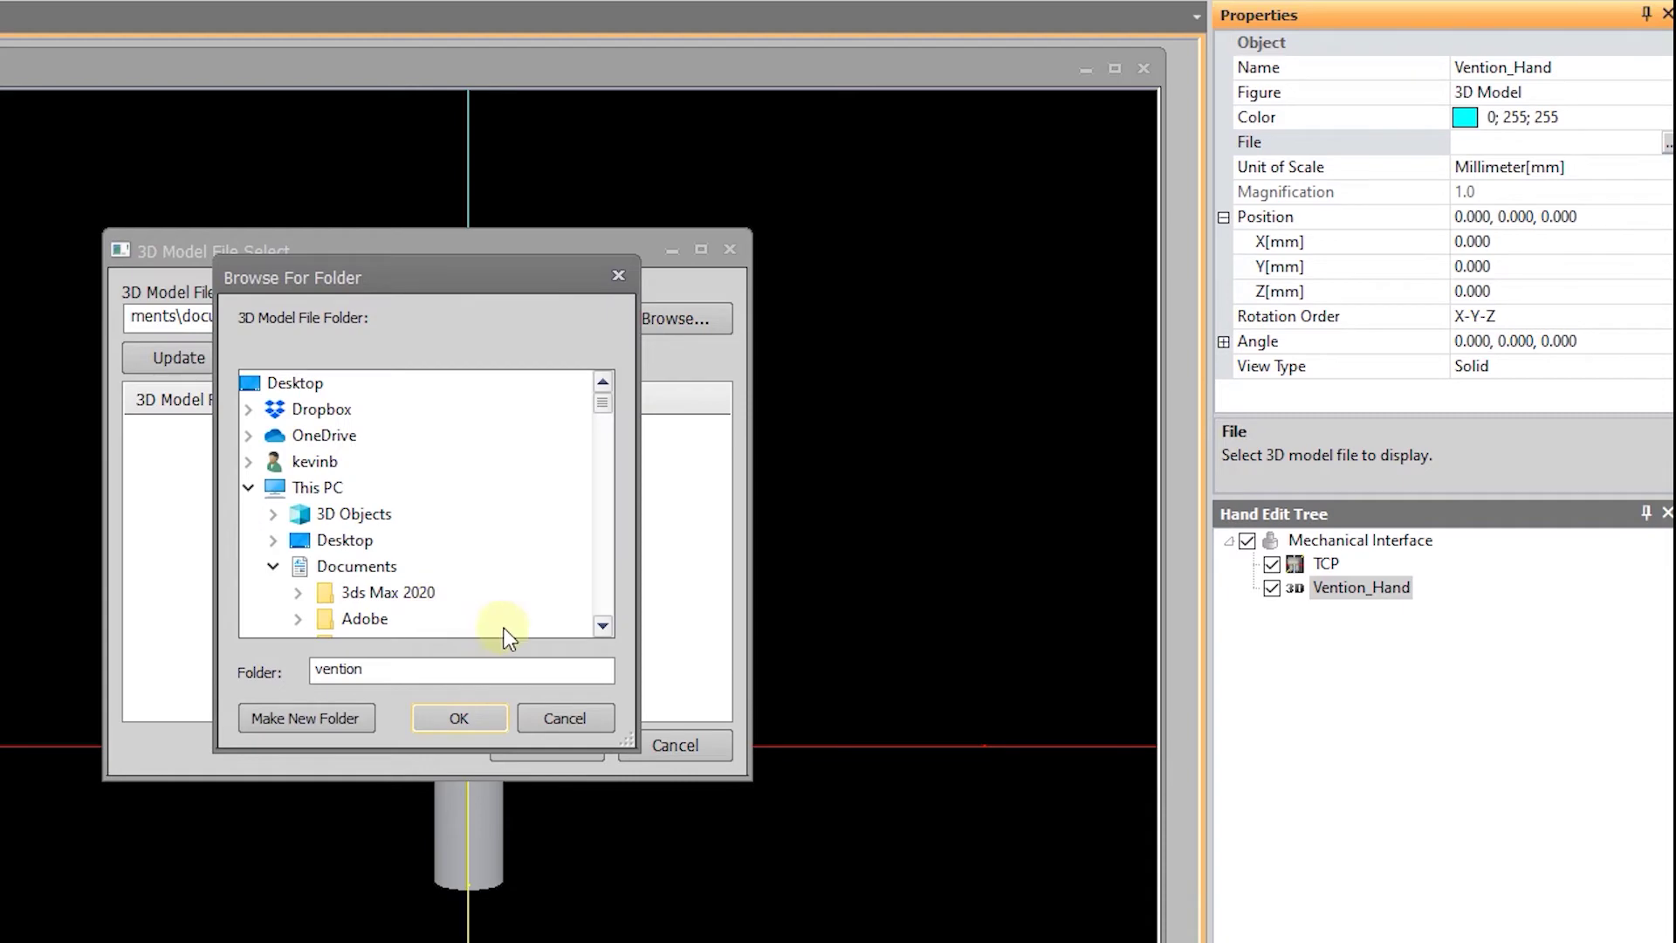
# Step: Load vention_gripper.stl from the Mitsubishi Cell folder as Vention_Hand's model file
pyautogui.scroll(-10, 432, 616)
pyautogui.scroll(-2, 445, 566)
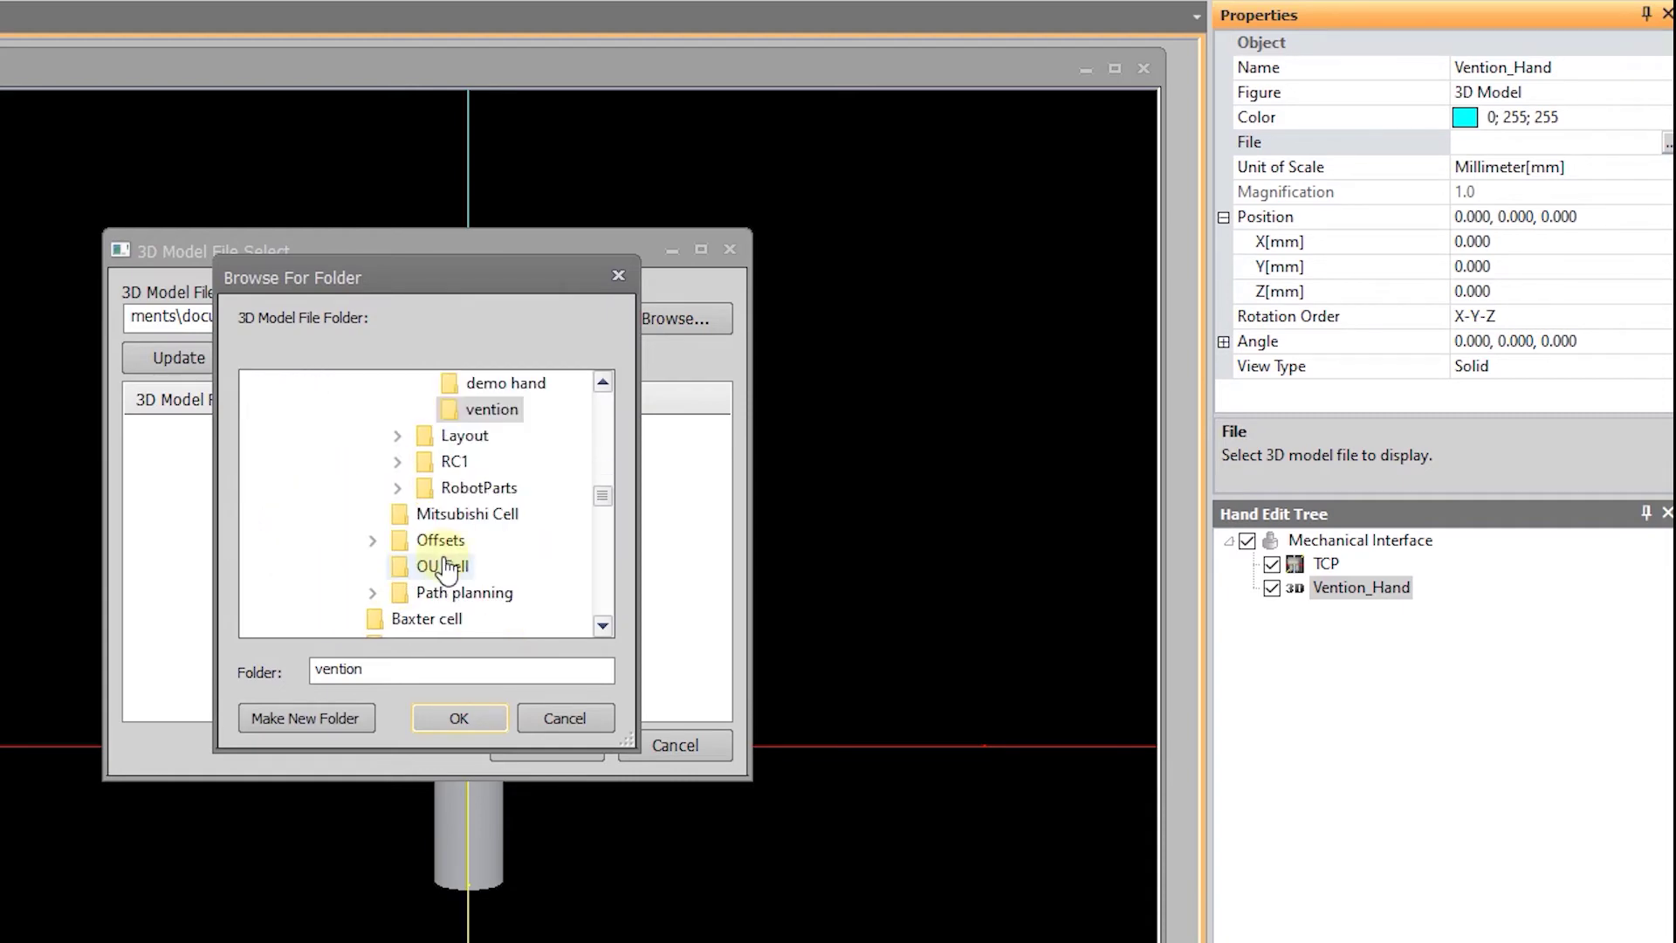
pyautogui.scroll(2, 445, 565)
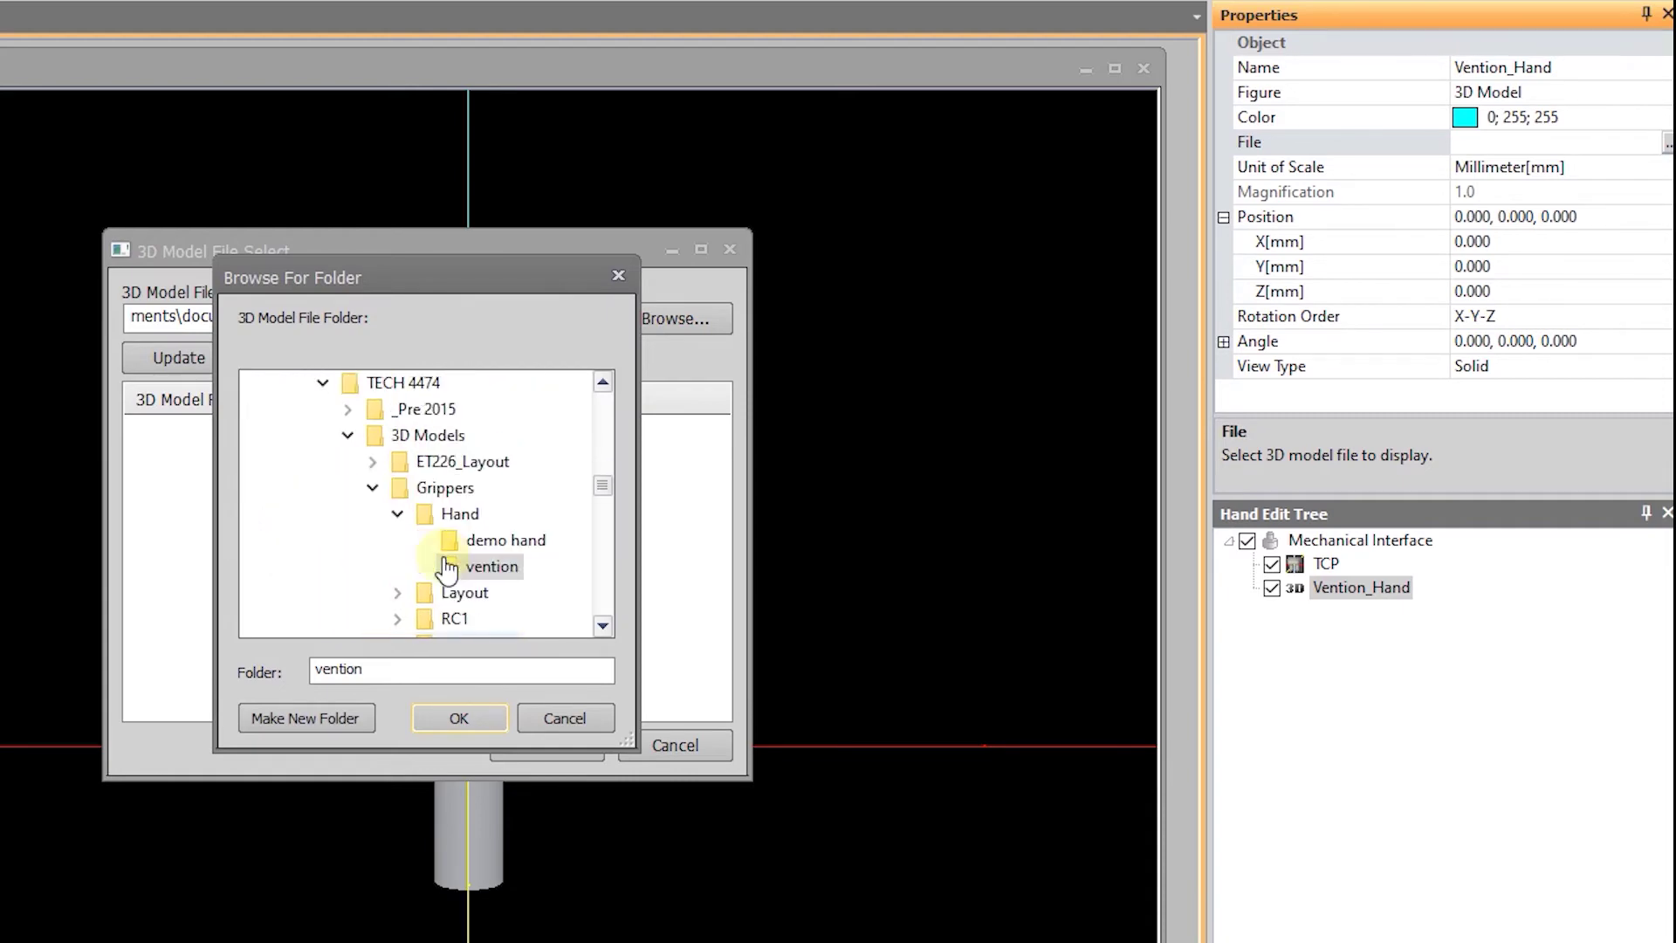
pyautogui.click(452, 494)
pyautogui.click(455, 719)
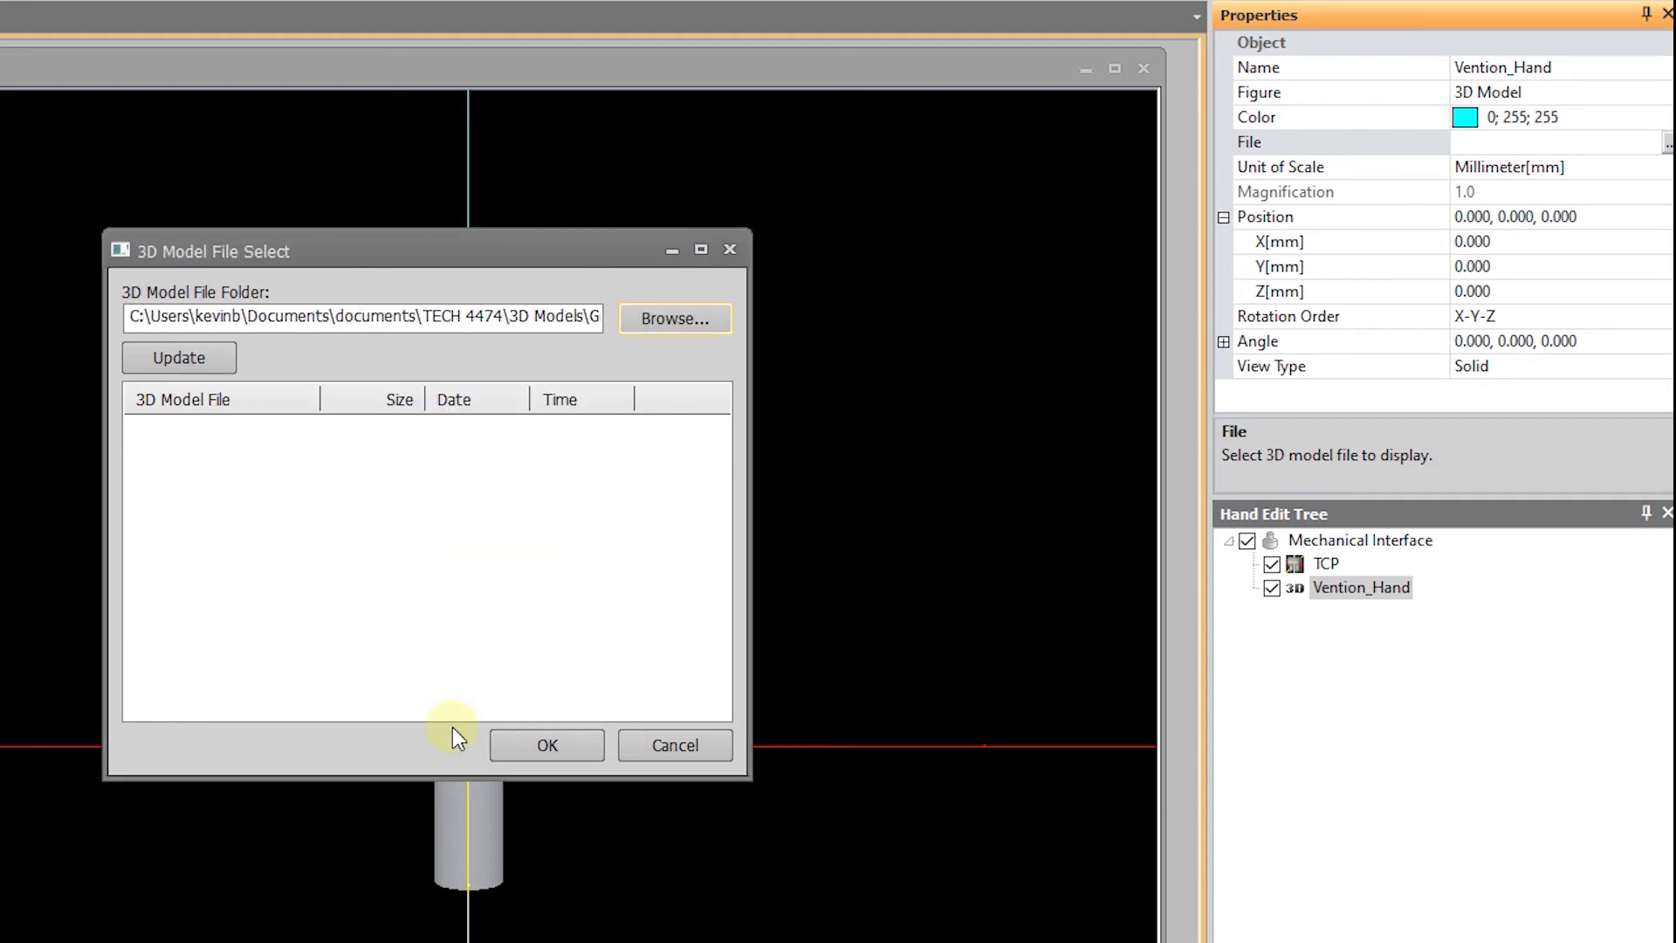
pyautogui.click(653, 316)
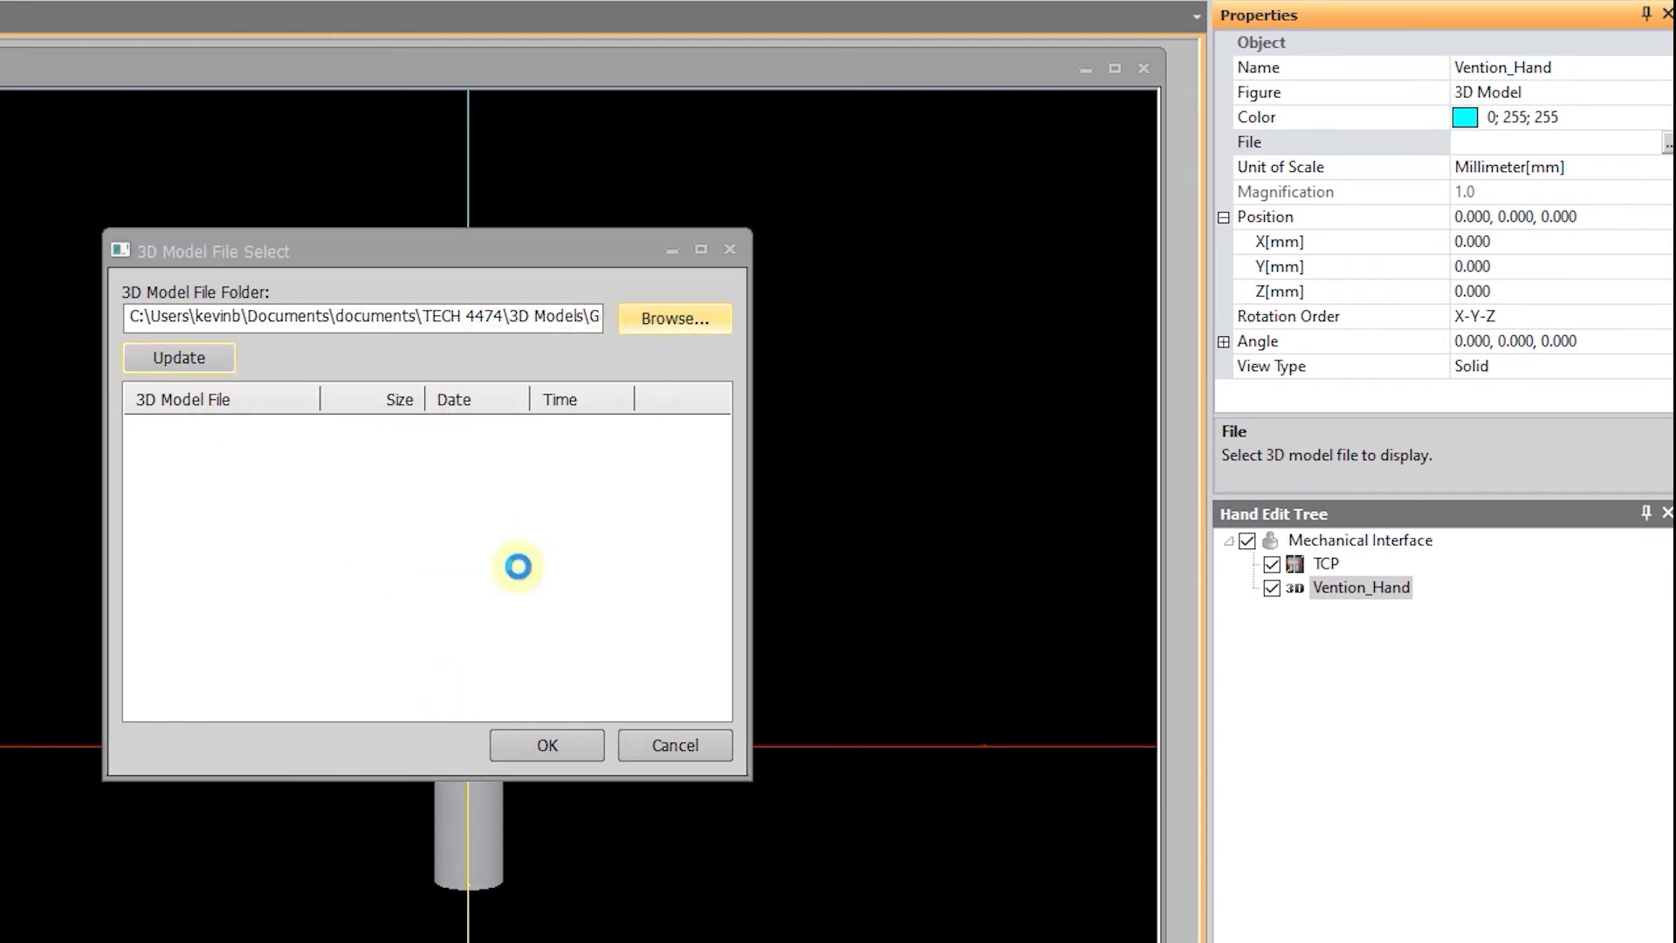
pyautogui.scroll(-20, 454, 550)
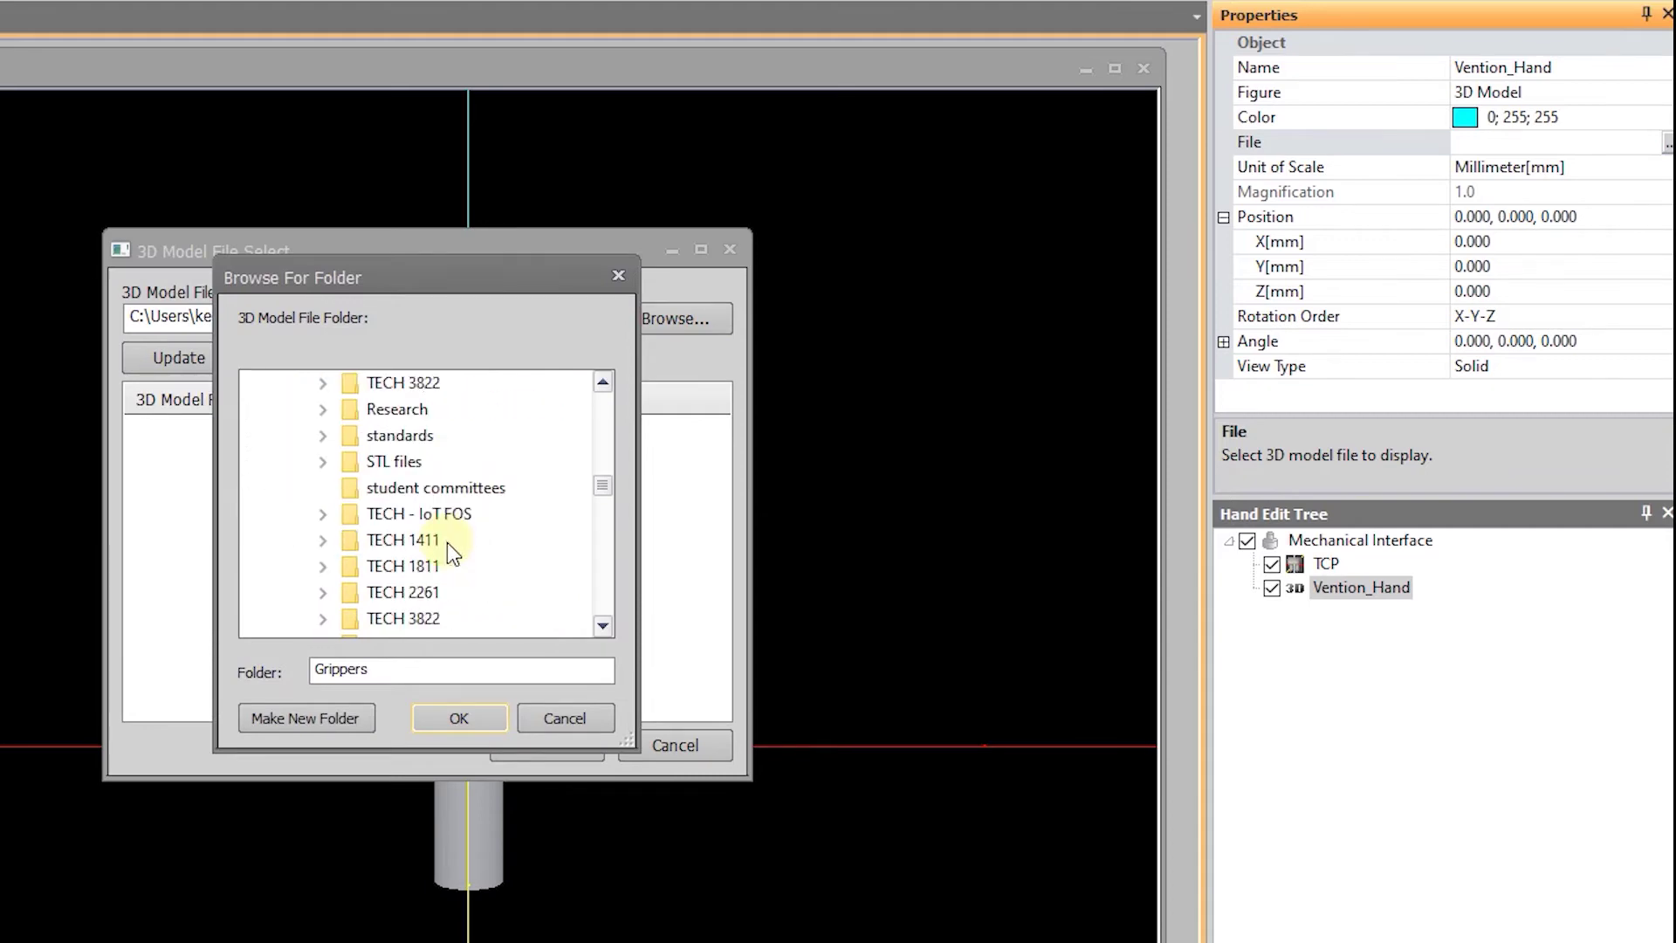
pyautogui.scroll(1, 487, 552)
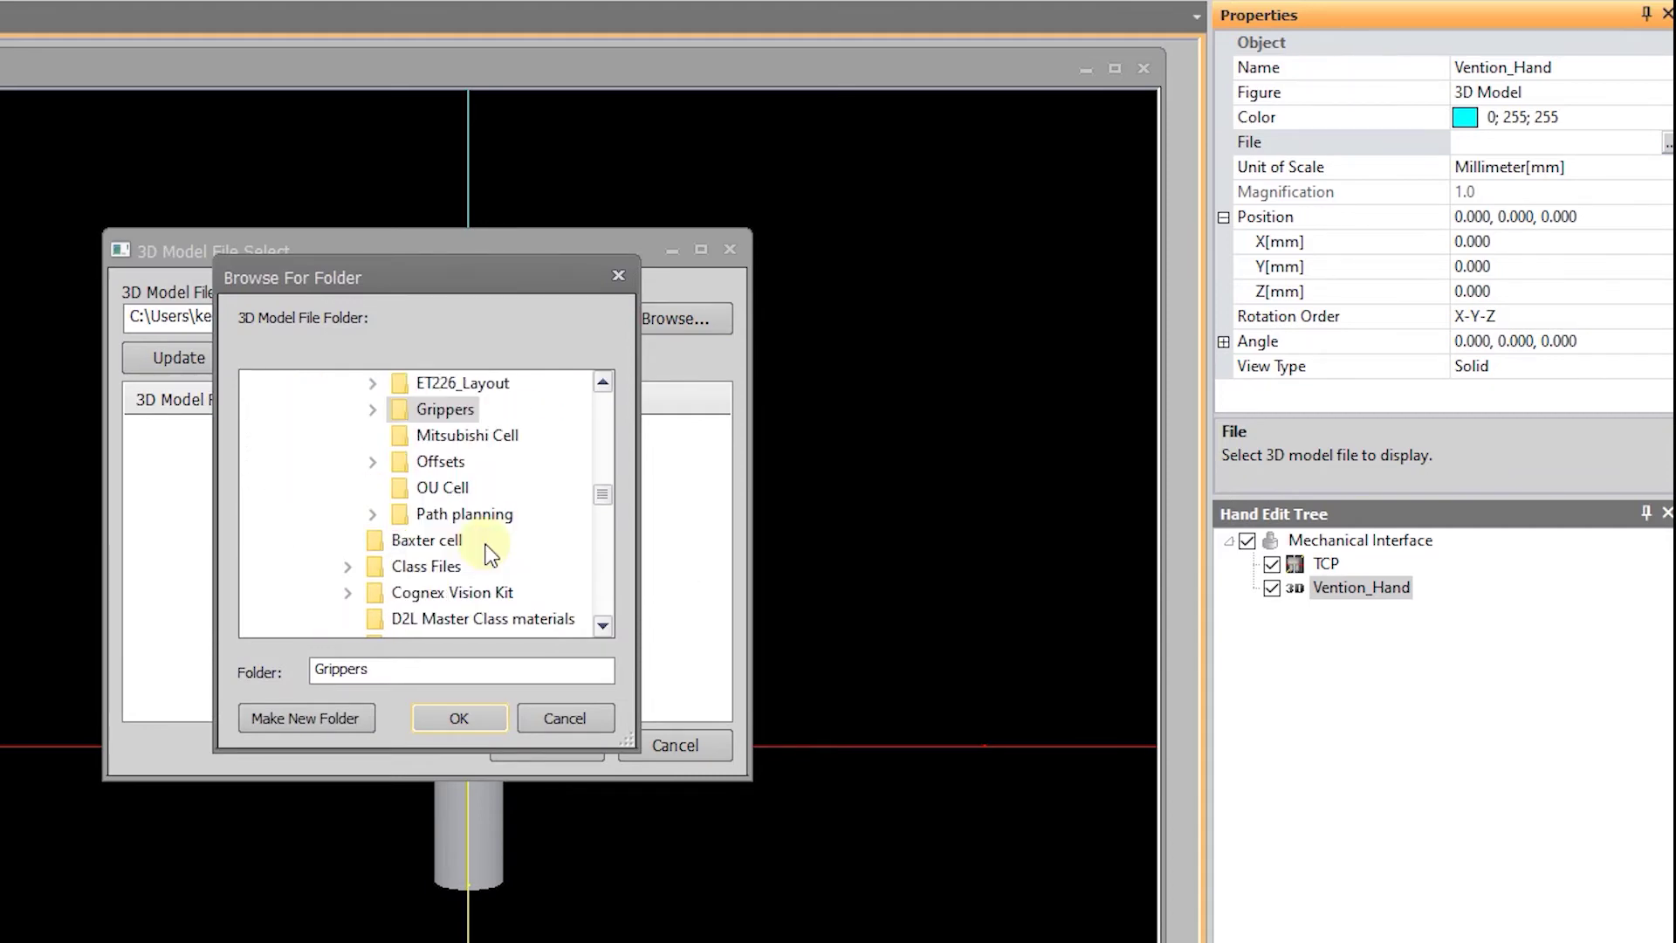
pyautogui.click(467, 435)
pyautogui.click(459, 714)
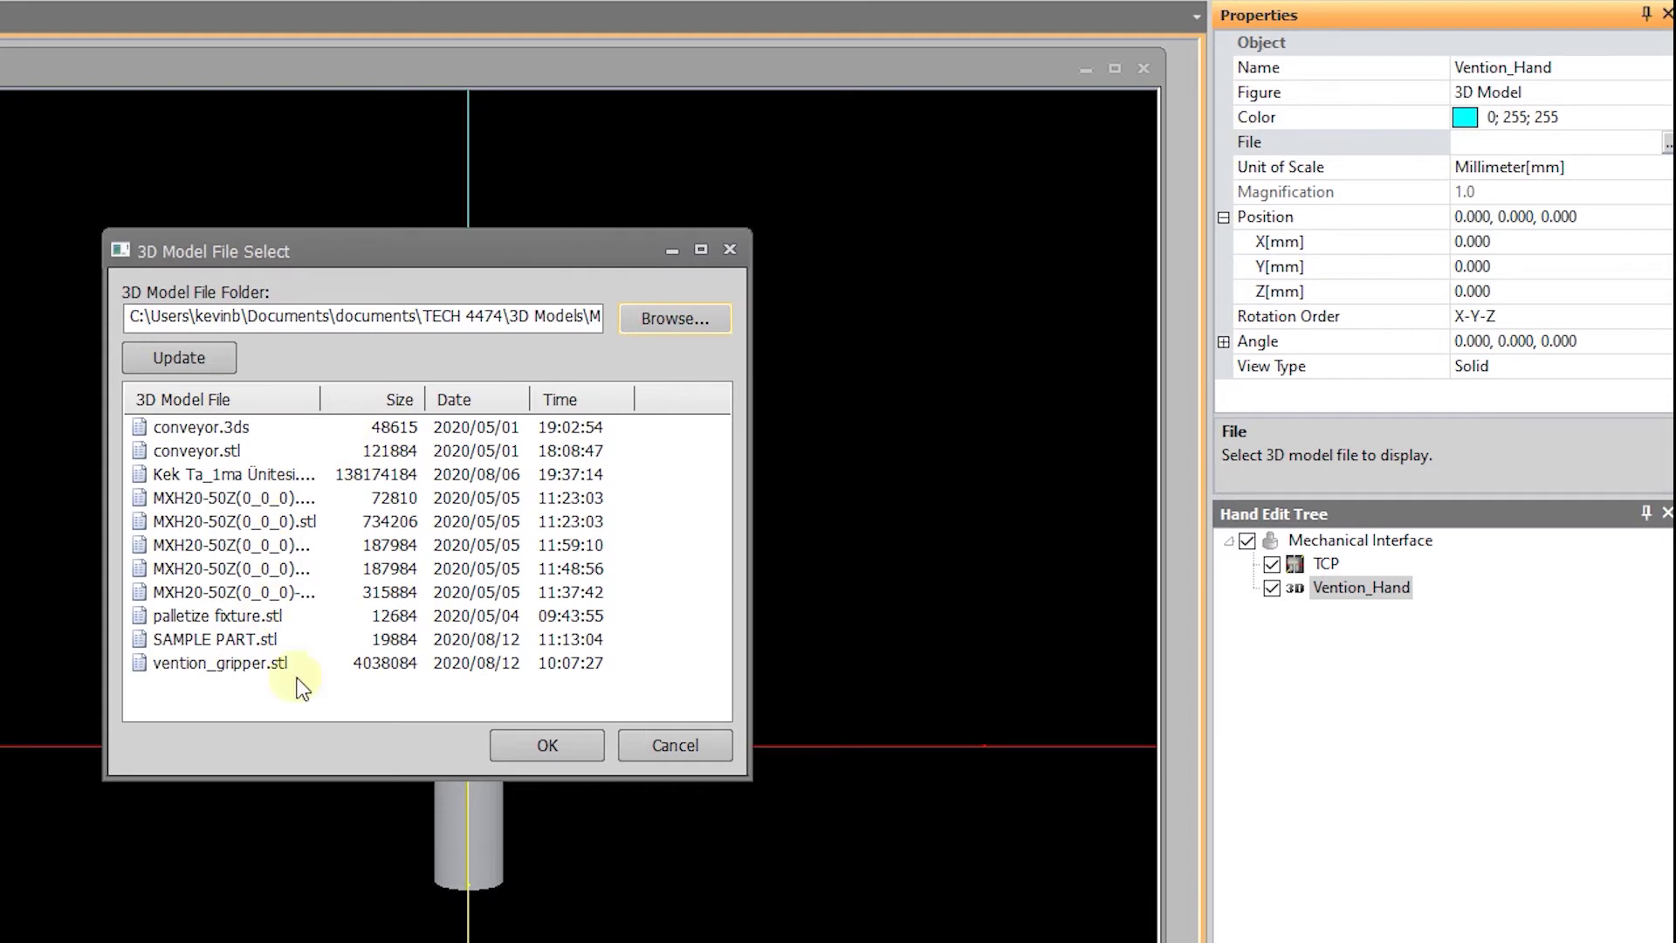
pyautogui.click(220, 663)
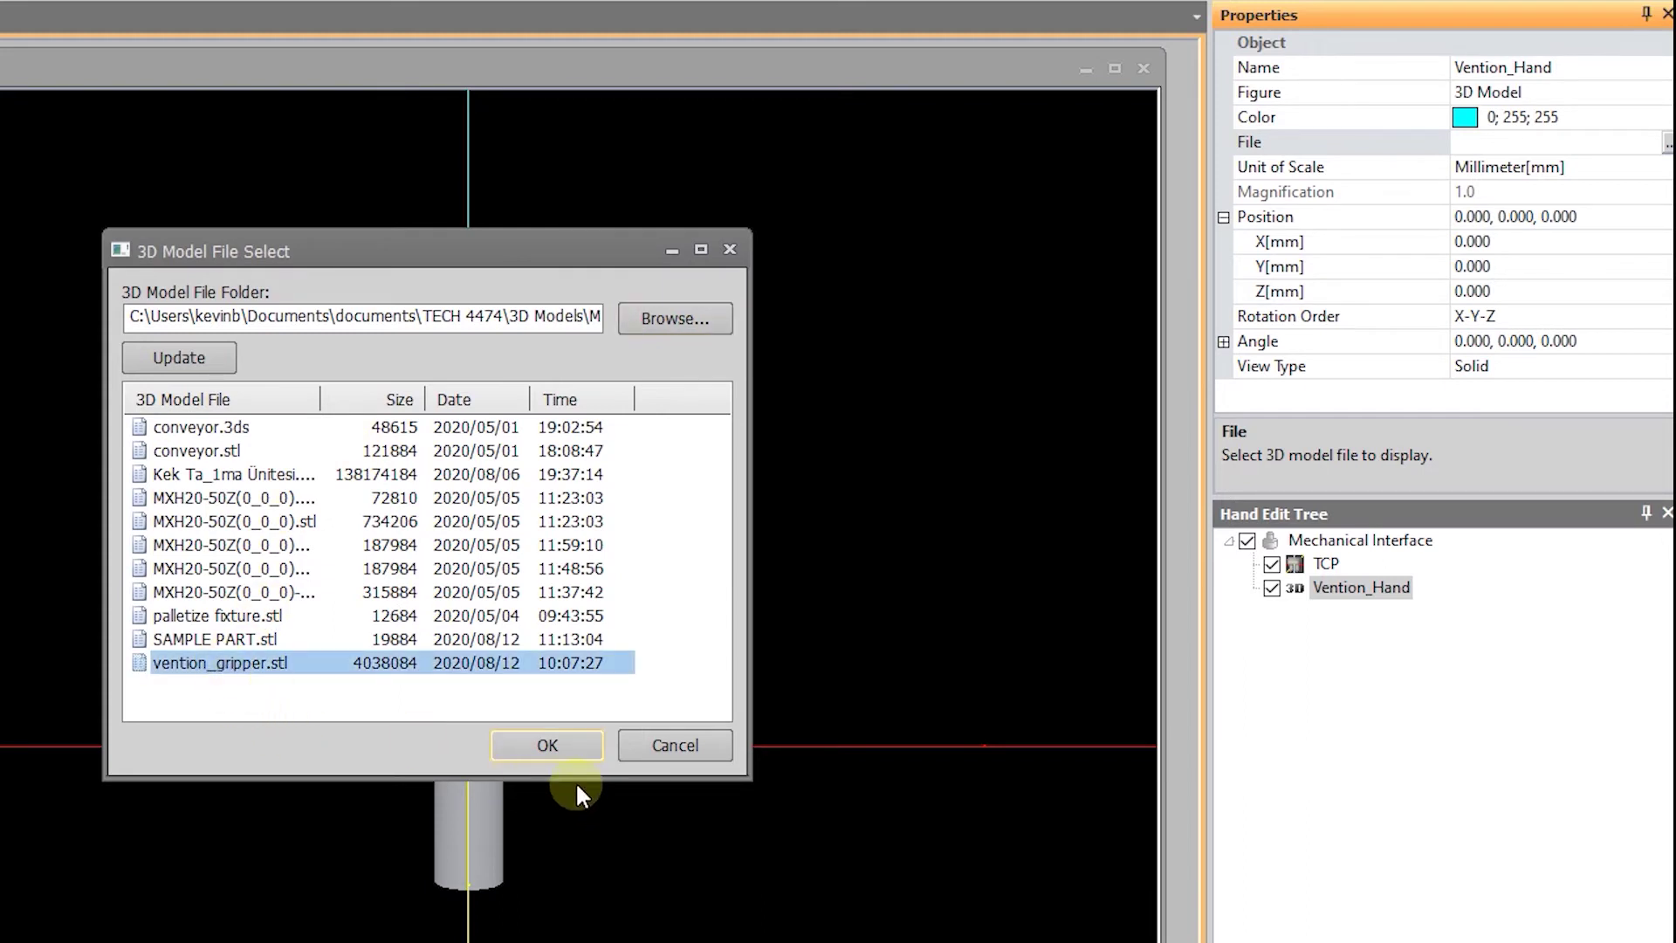
pyautogui.click(506, 744)
# Step: Rotate Vention_Hand 90° about the X axis
pyautogui.moveTo(738, 658); pyautogui.dragTo(632, 638)
pyautogui.scroll(-5, 631, 632)
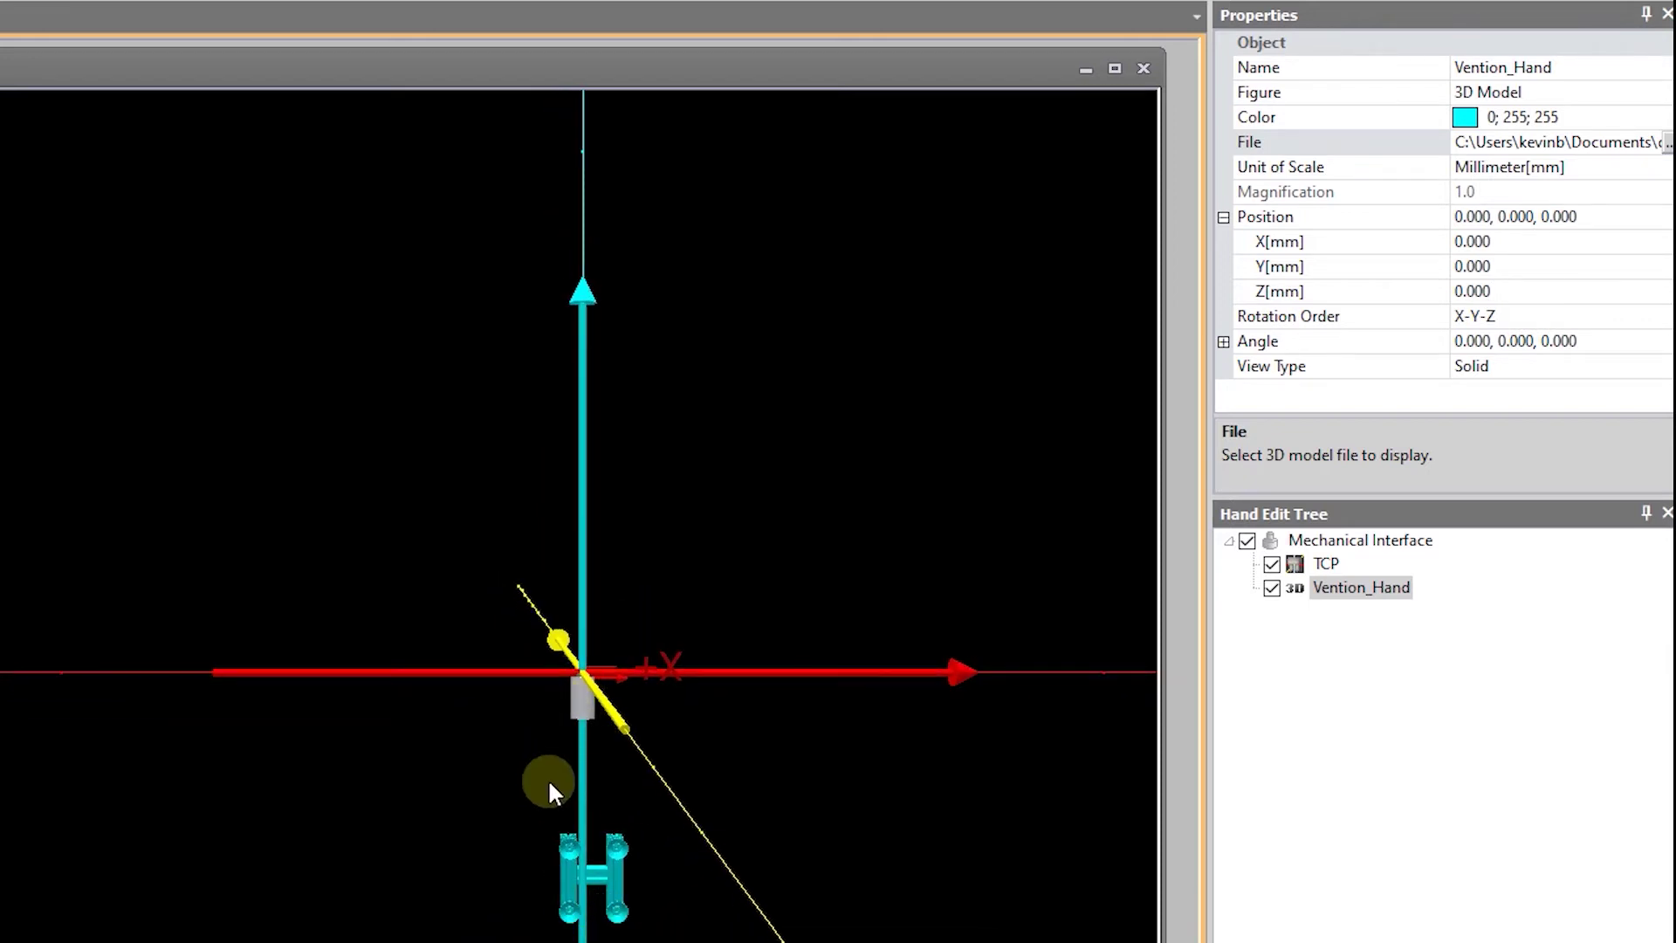
pyautogui.moveTo(547, 777); pyautogui.dragTo(1003, 767)
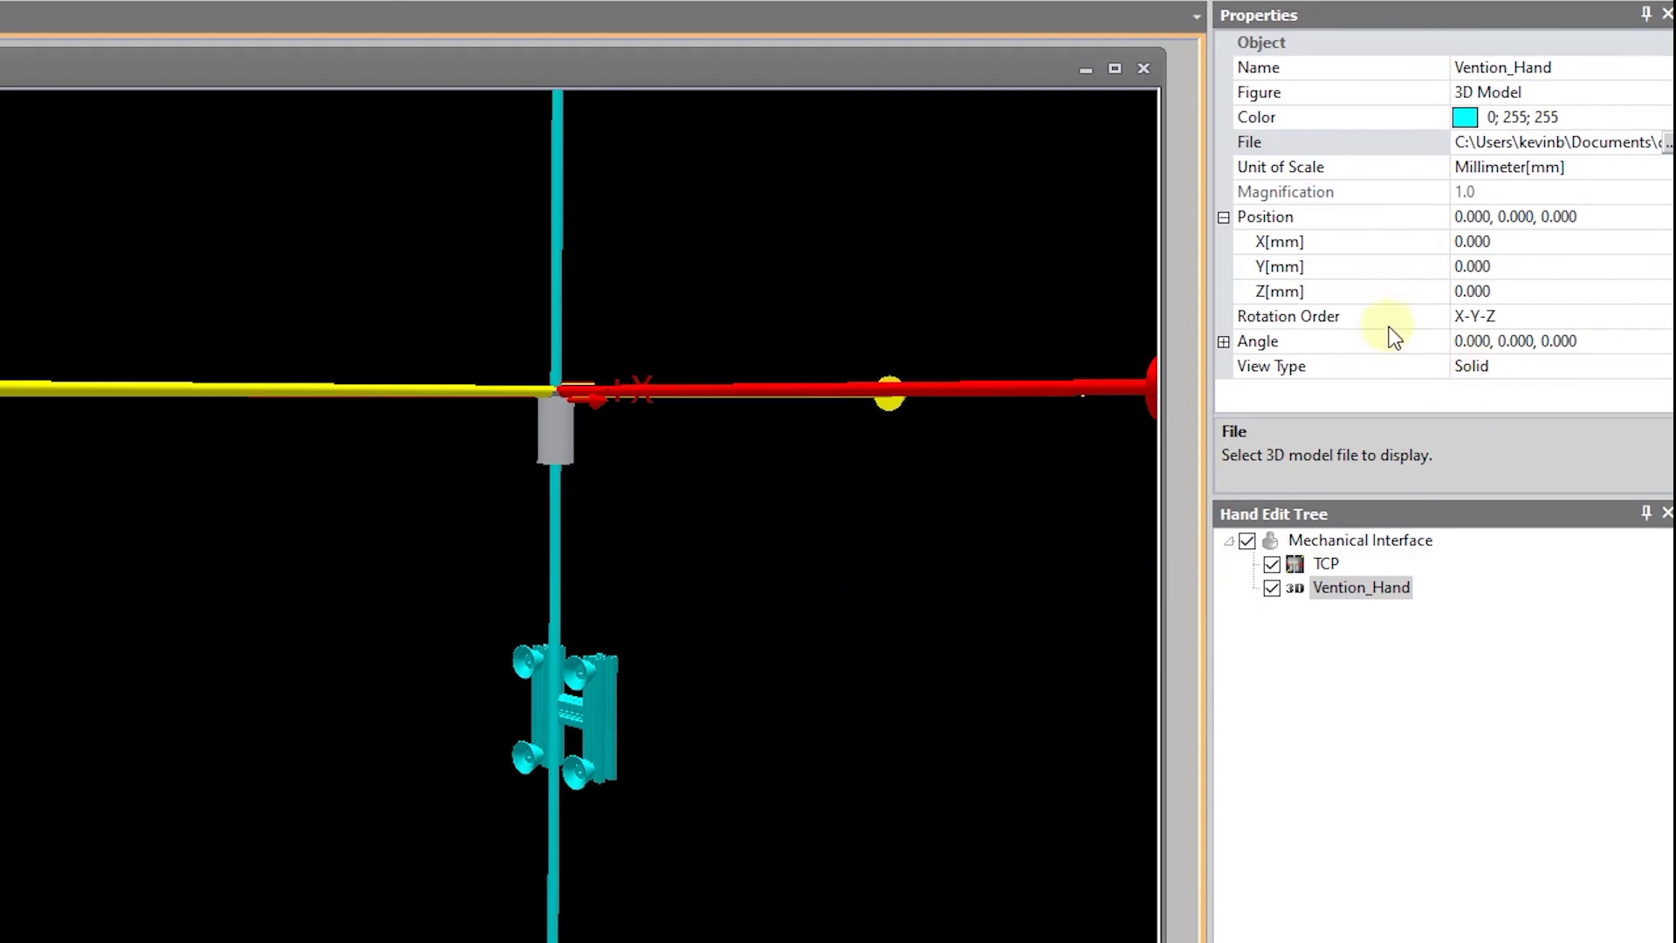
pyautogui.click(1223, 341)
pyautogui.scroll(-1, 1366, 314)
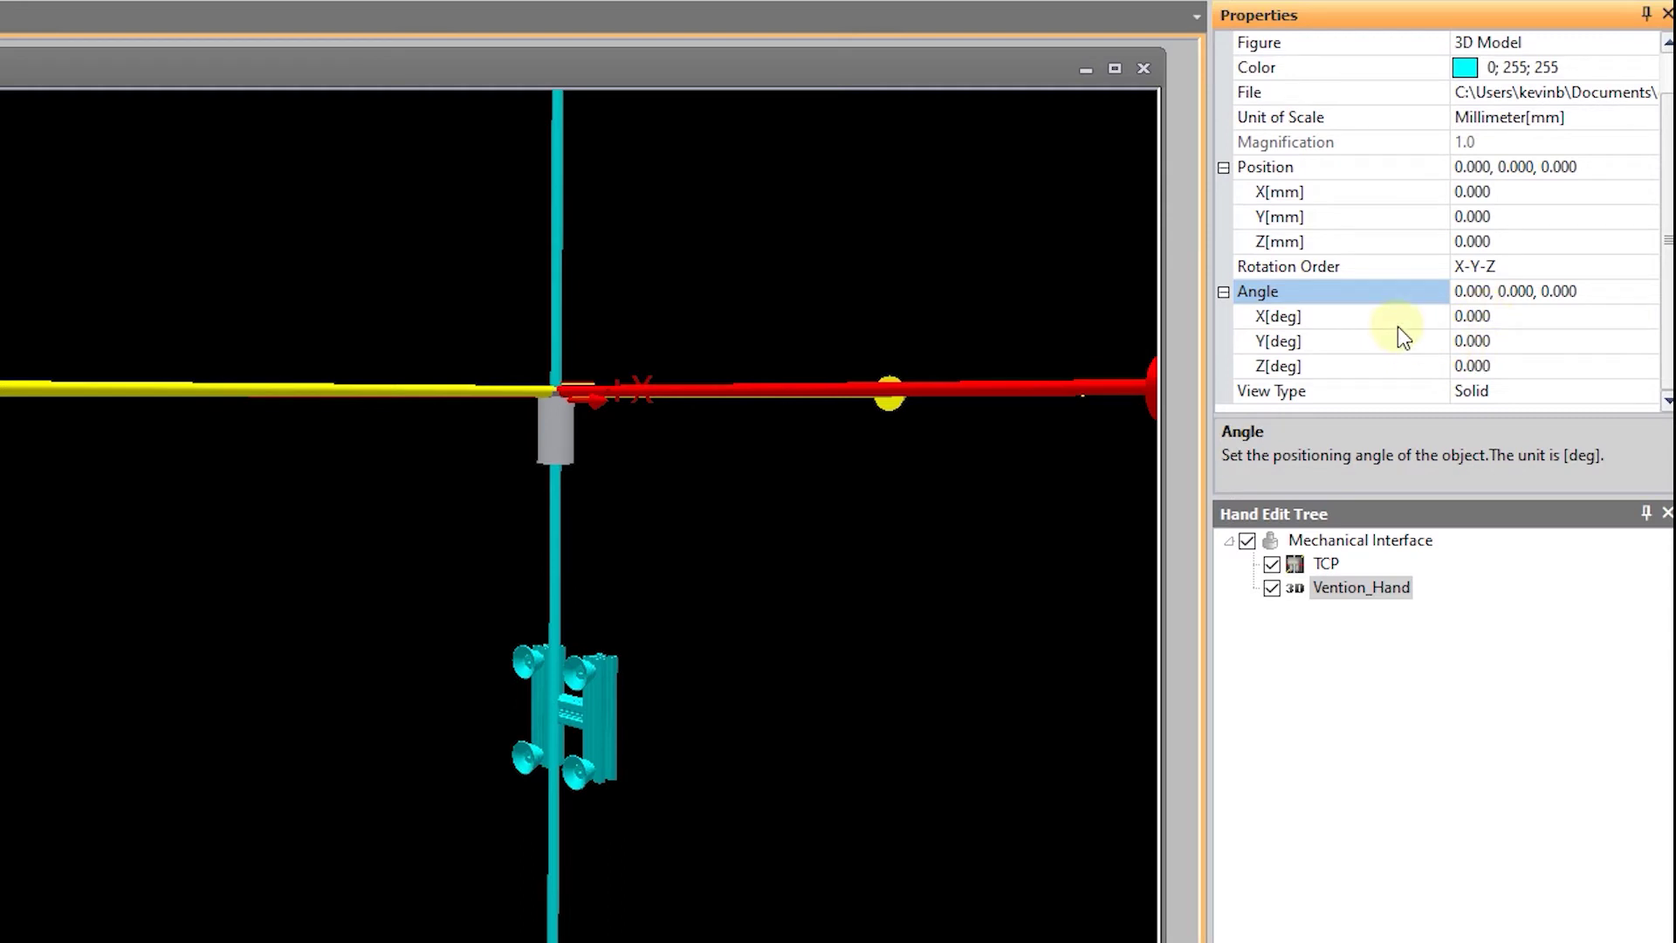
pyautogui.moveTo(640, 672); pyautogui.dragTo(714, 689, button='middle')
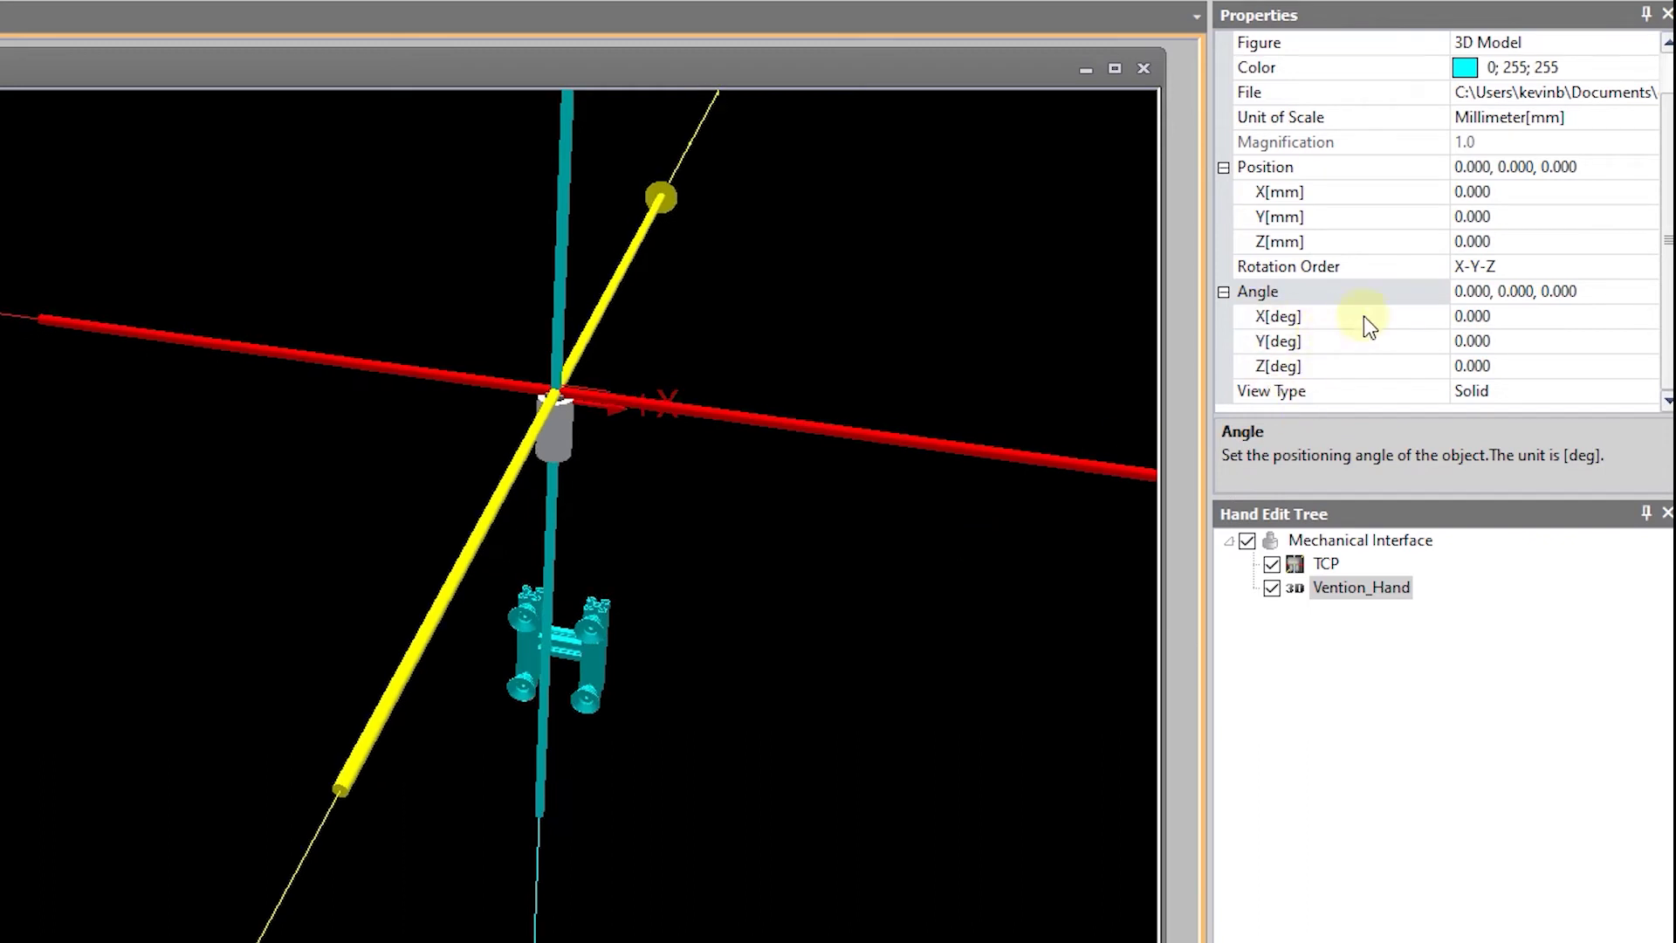
pyautogui.click(1417, 299)
pyautogui.click(1411, 314)
pyautogui.write('90')
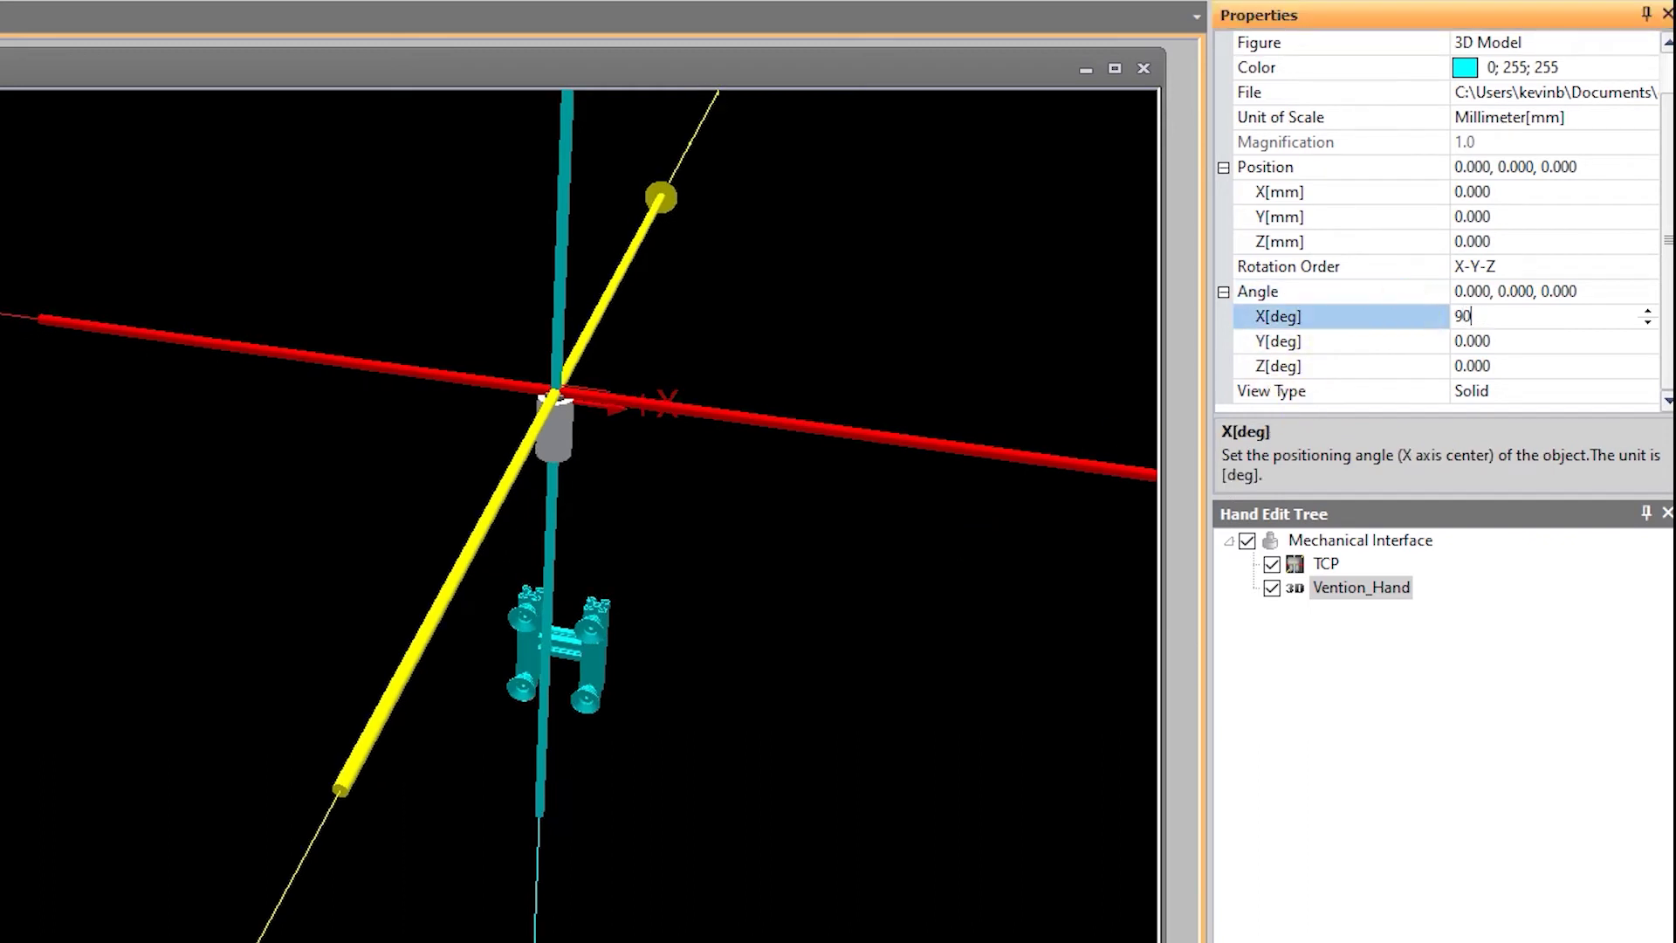
pyautogui.press('Return')
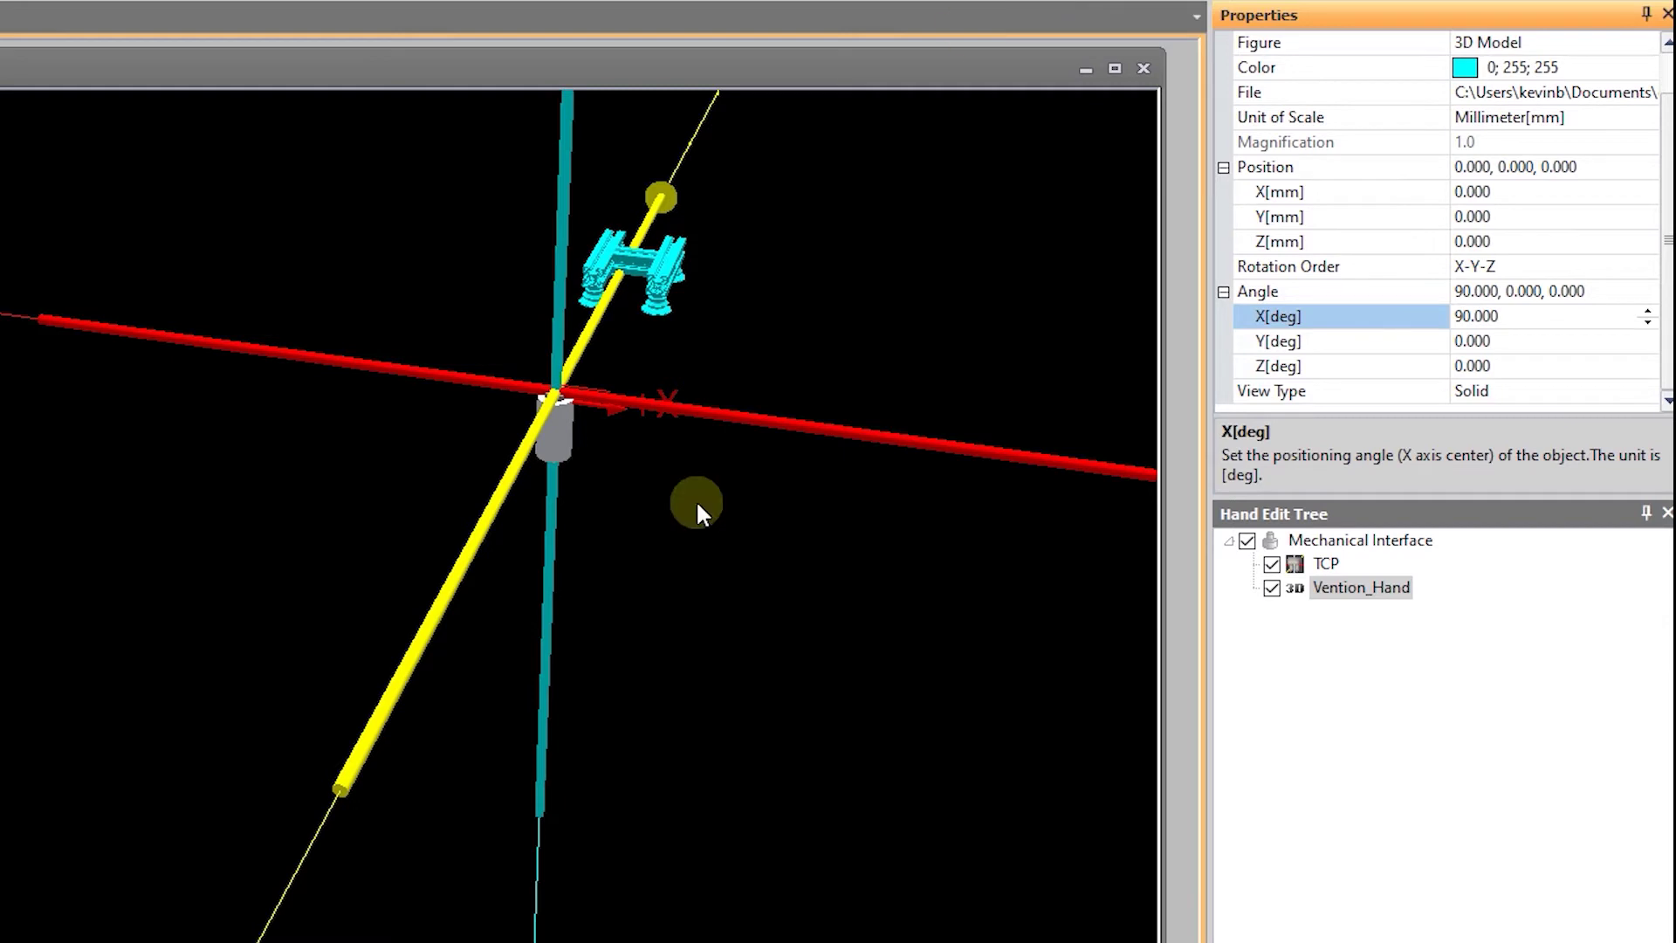
# Step: Try Y positions of 500, -500, -550 and -575 mm for Vention_Hand
pyautogui.click(1362, 226)
pyautogui.write('500')
pyautogui.press('Return')
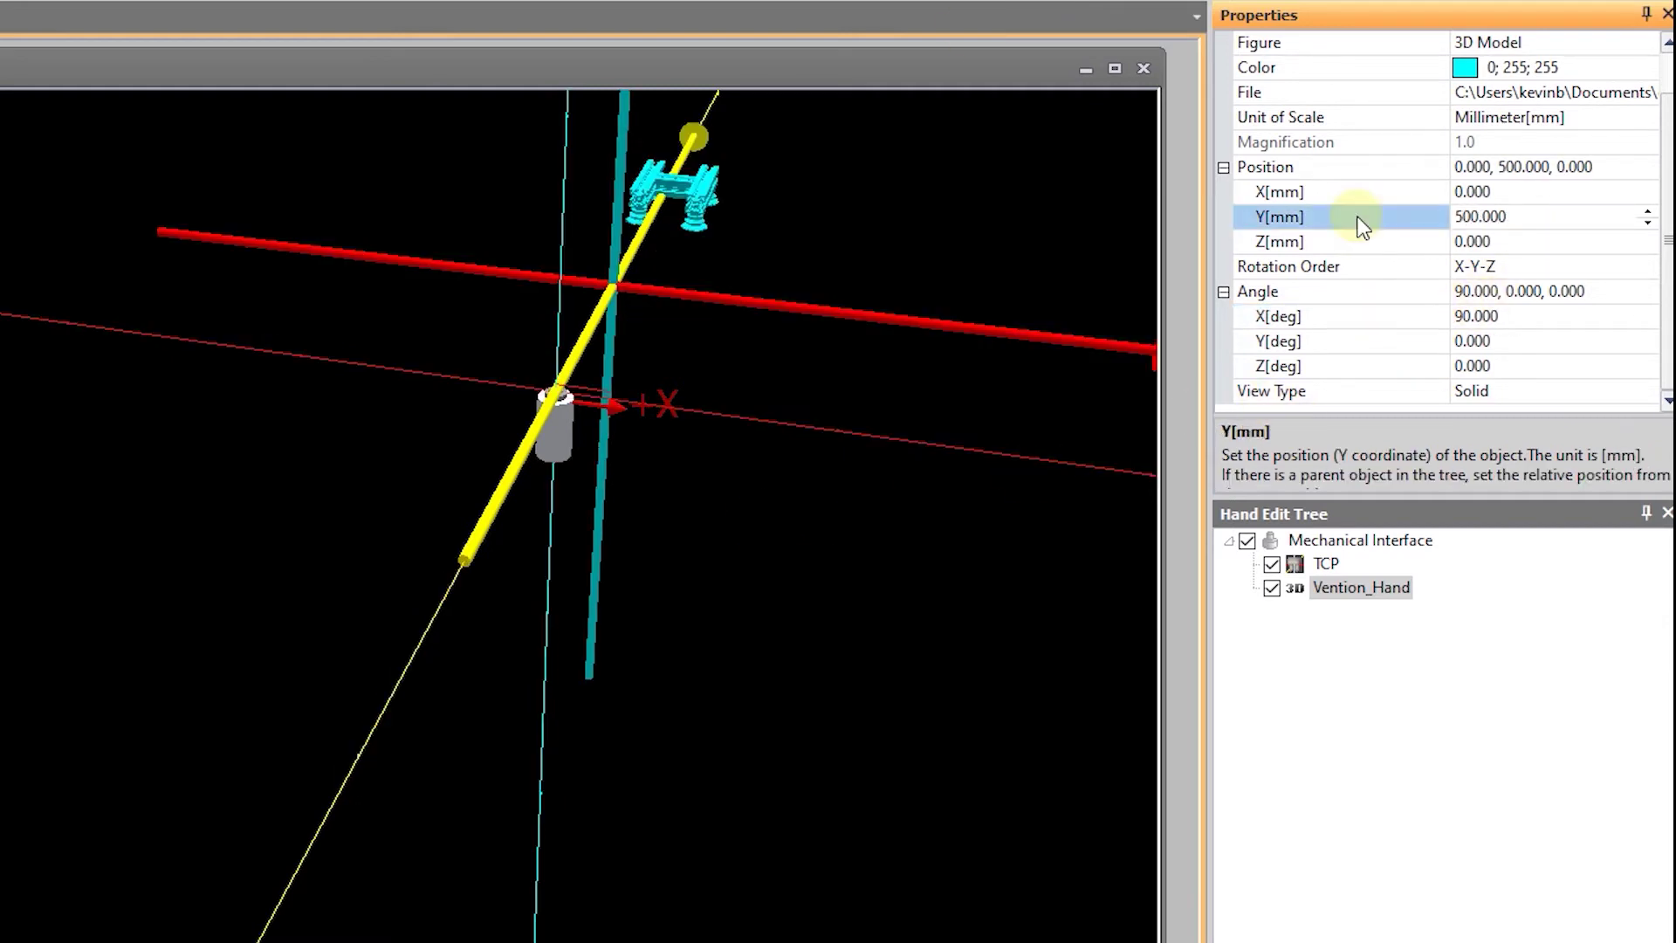
pyautogui.click(1362, 225)
pyautogui.write('-500')
pyautogui.press('Return')
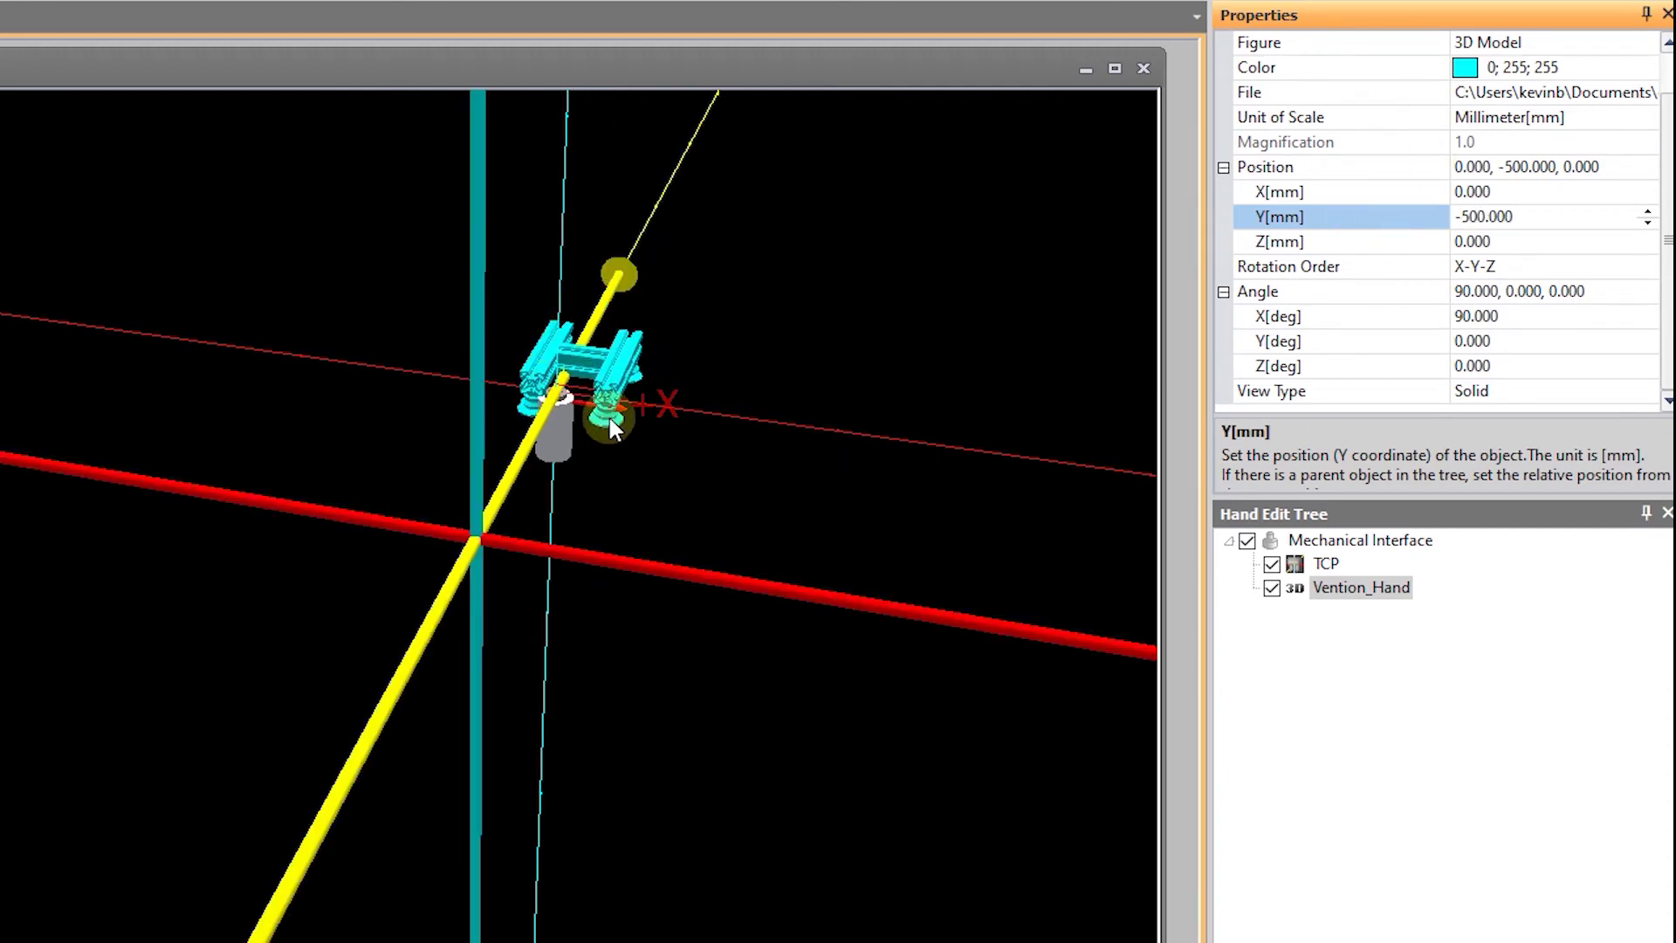
pyautogui.scroll(4, 607, 418)
pyautogui.scroll(5, 563, 400)
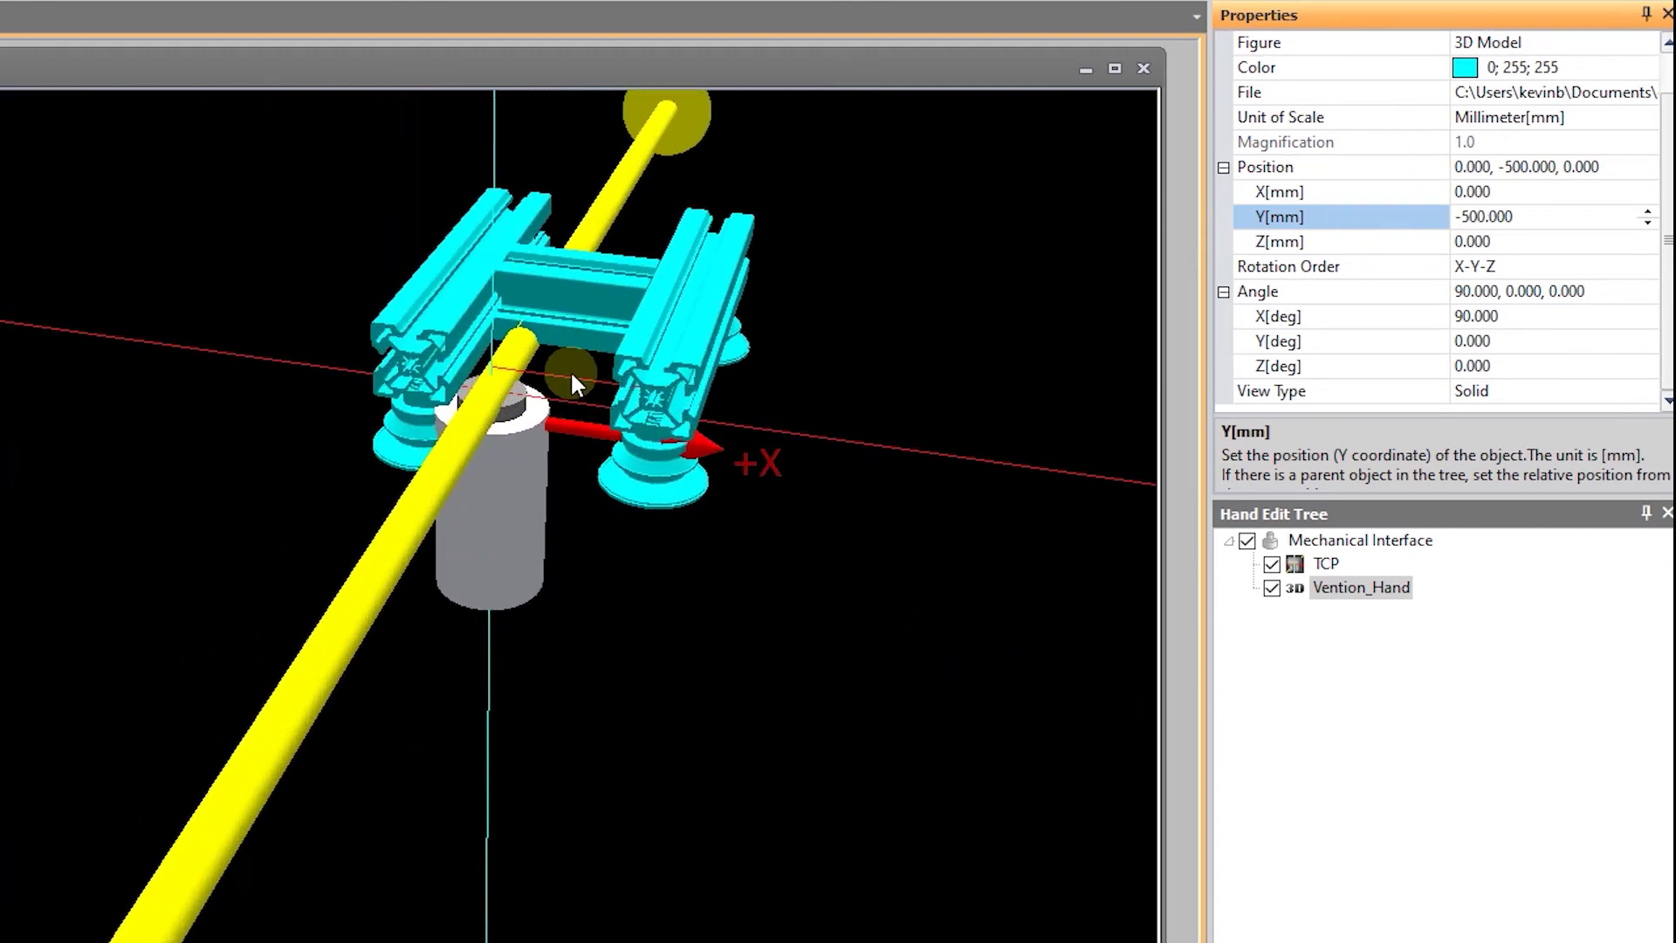
pyautogui.click(1386, 222)
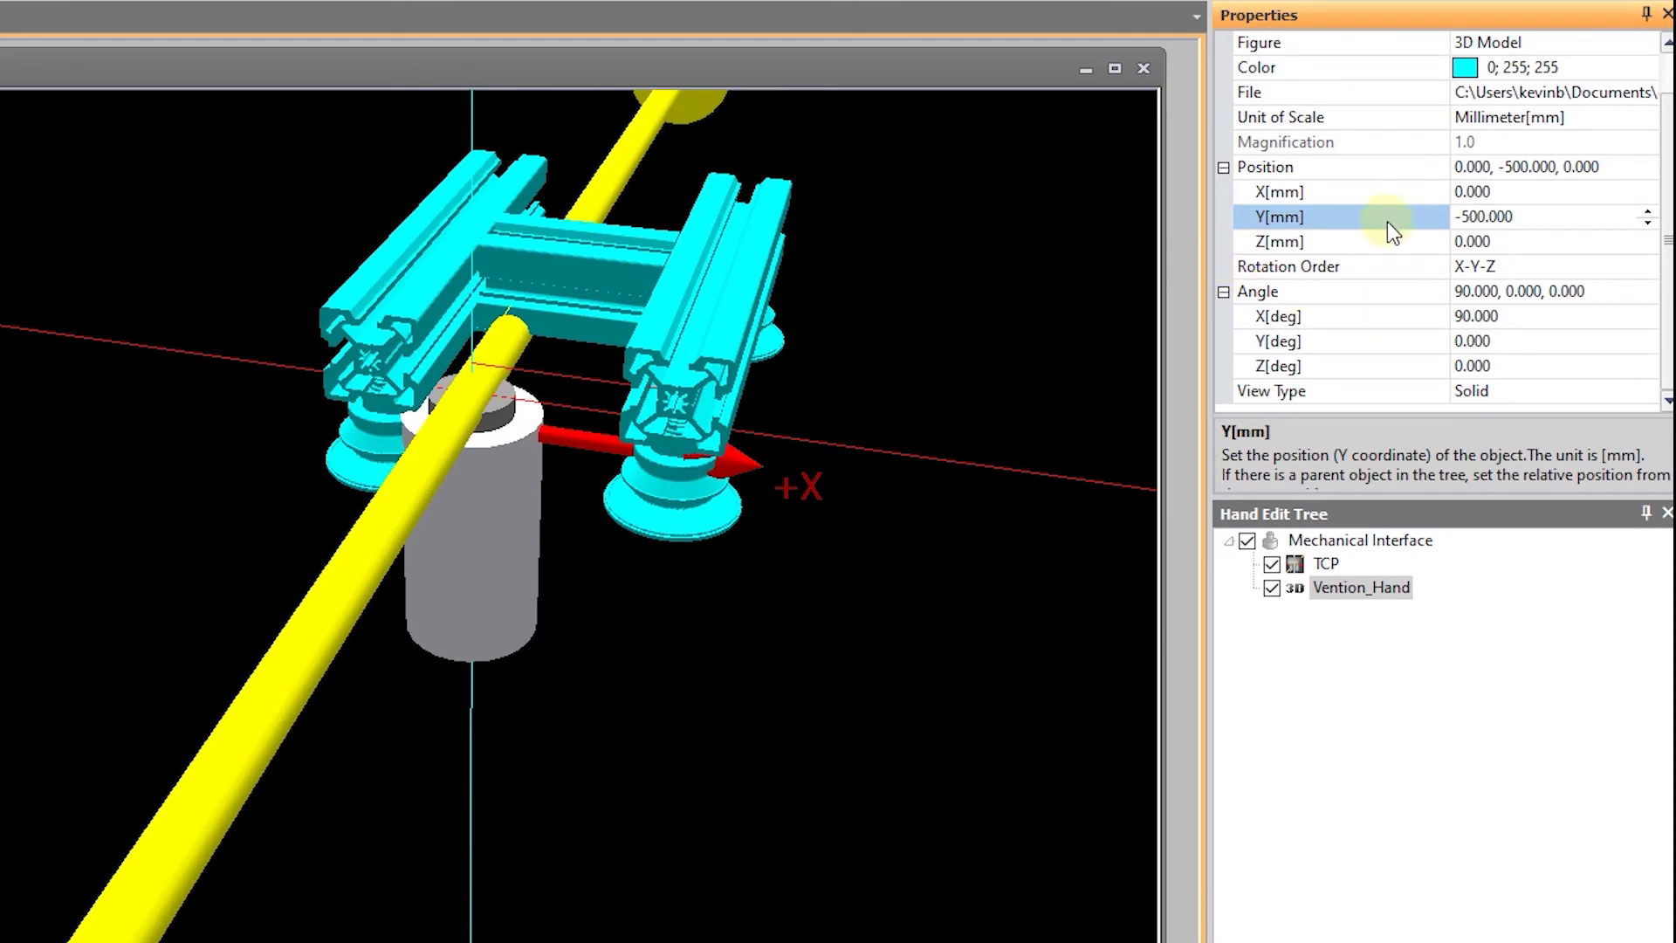
pyautogui.write('-550')
pyautogui.press('Return')
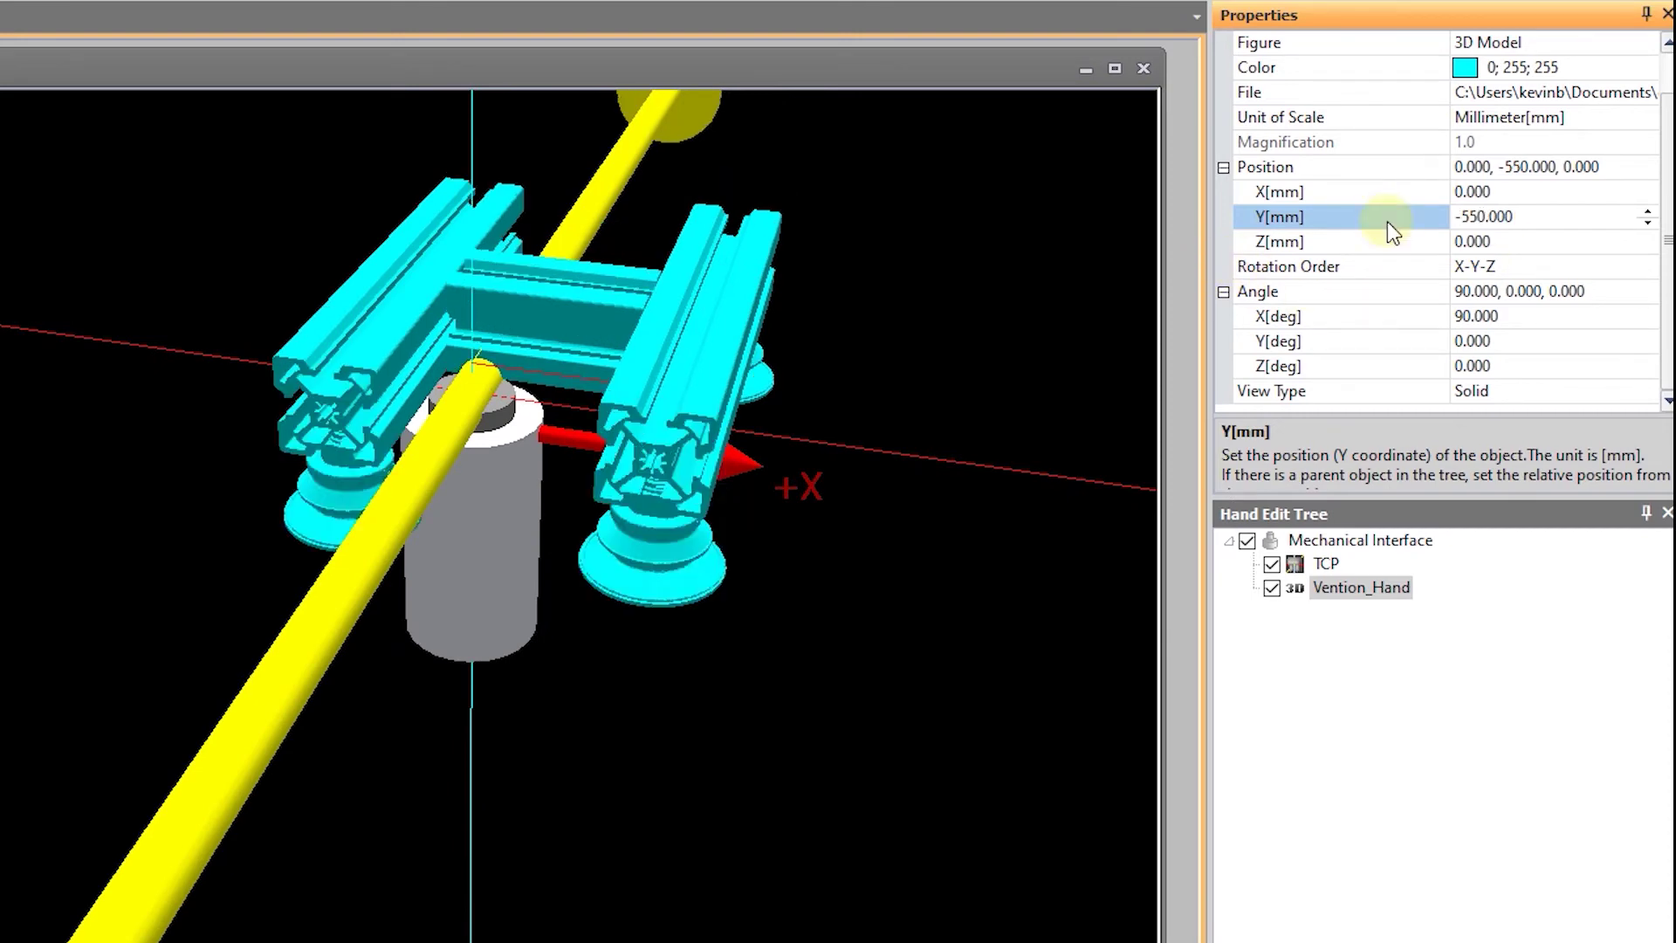
pyautogui.write('-575')
pyautogui.press('Return')
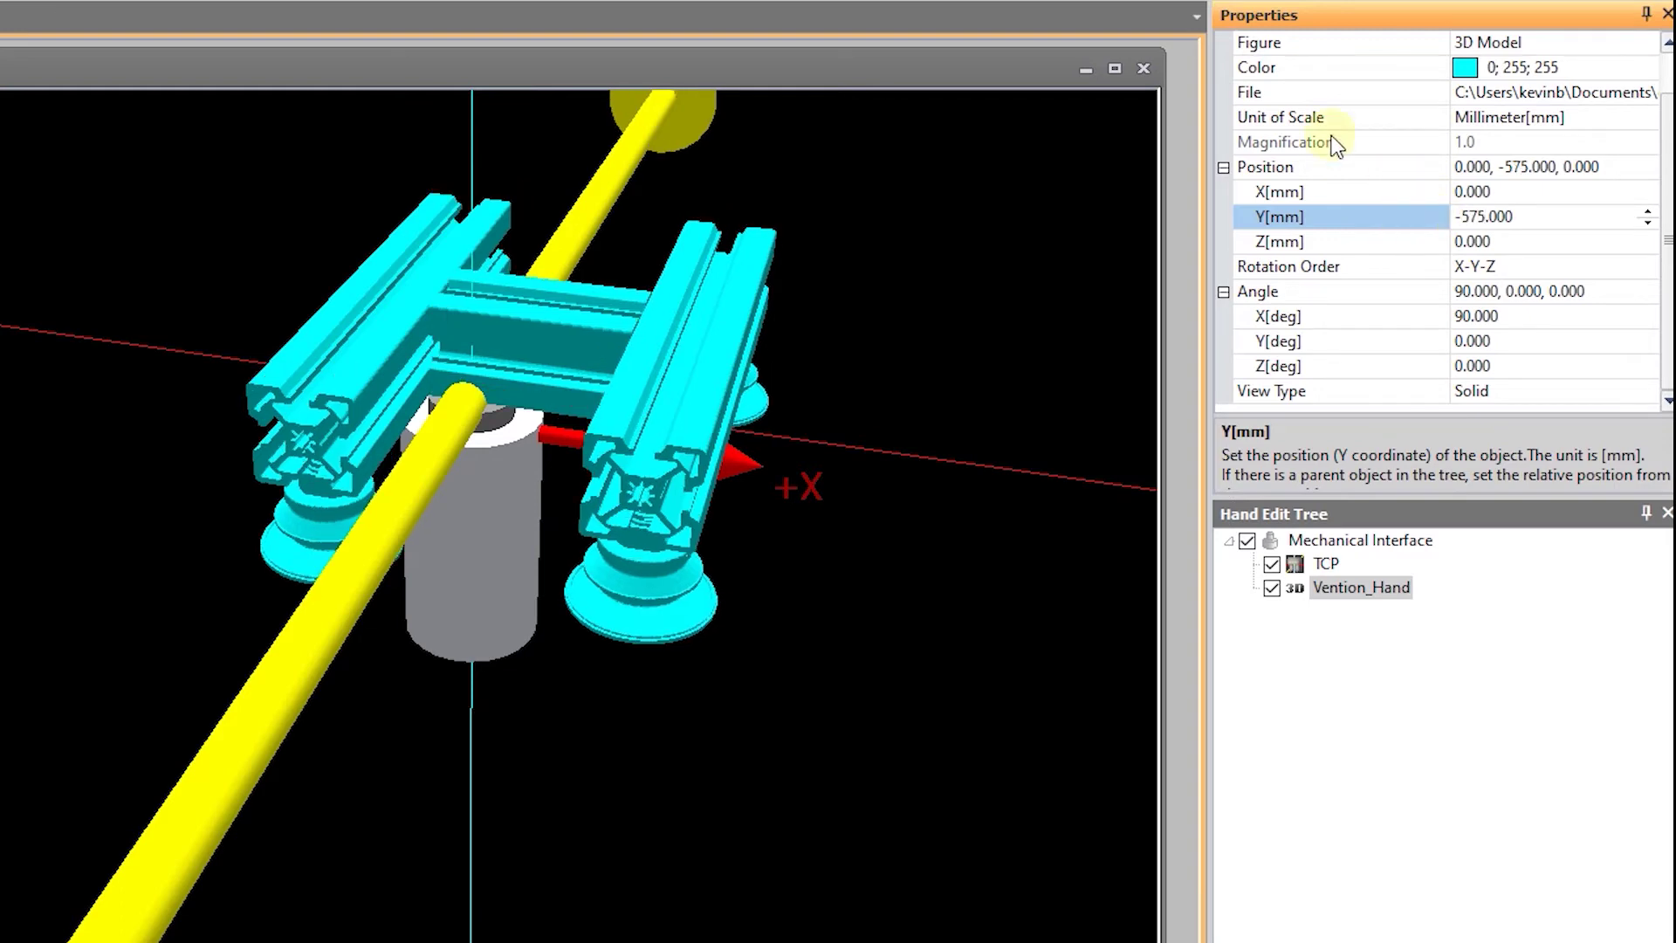
# Step: Settle Vention_Hand's Y position at -585 mm and check it from above
pyautogui.moveTo(495, 449); pyautogui.dragTo(628, 489)
pyautogui.scroll(5, 438, 438)
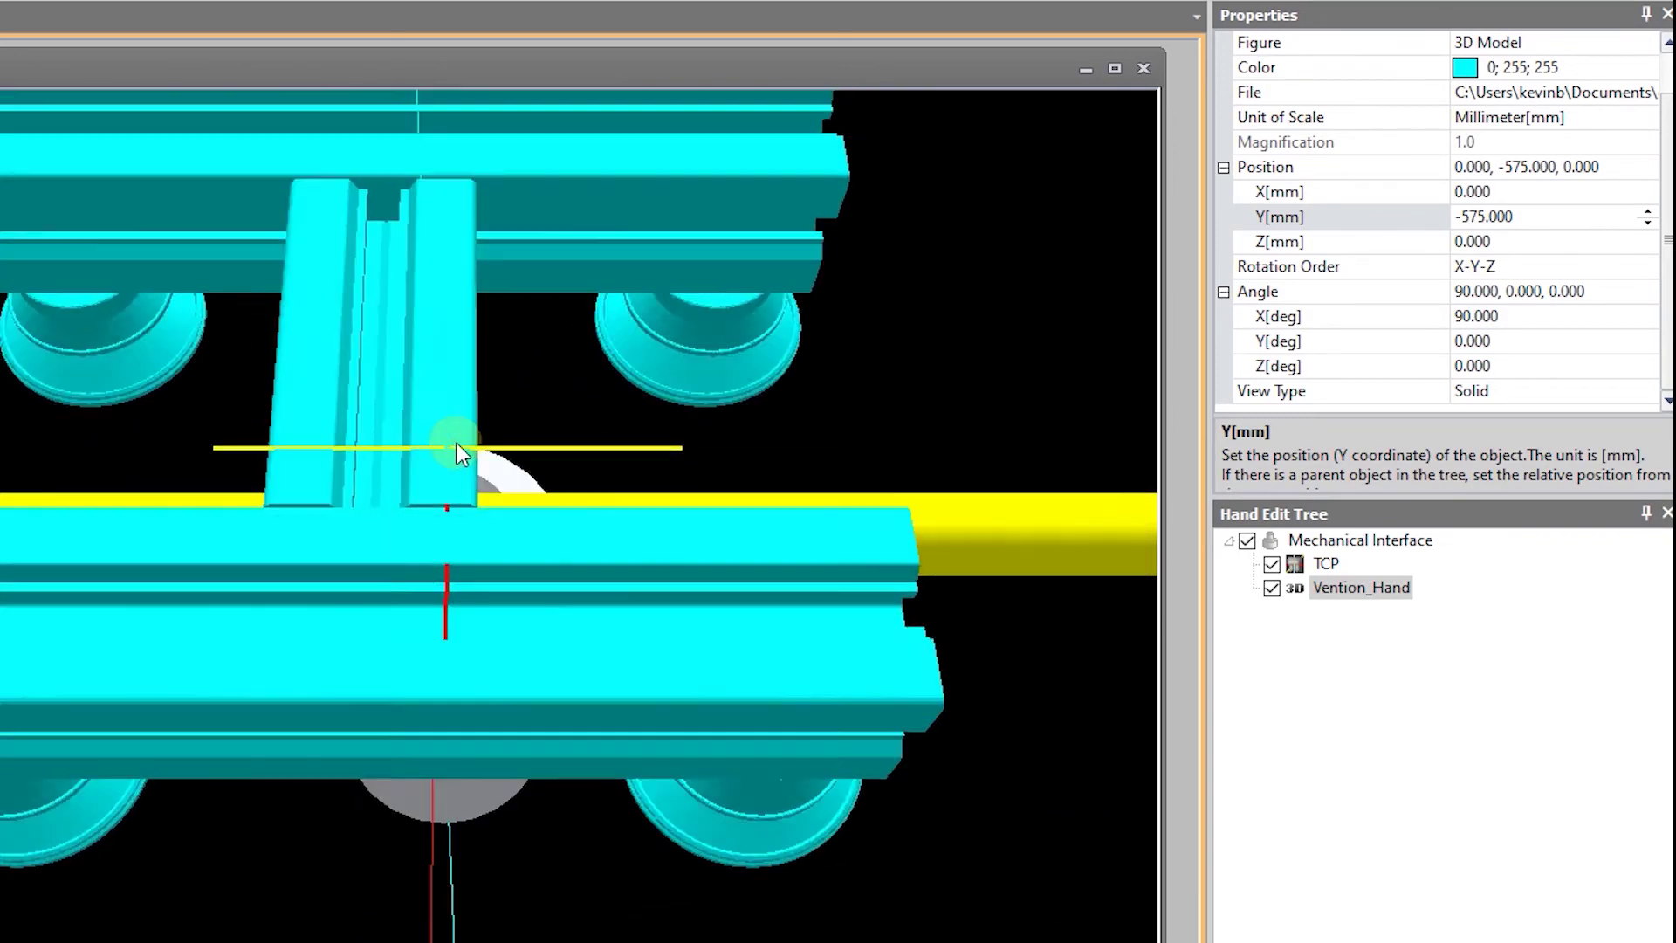
pyautogui.moveTo(461, 454); pyautogui.dragTo(462, 393)
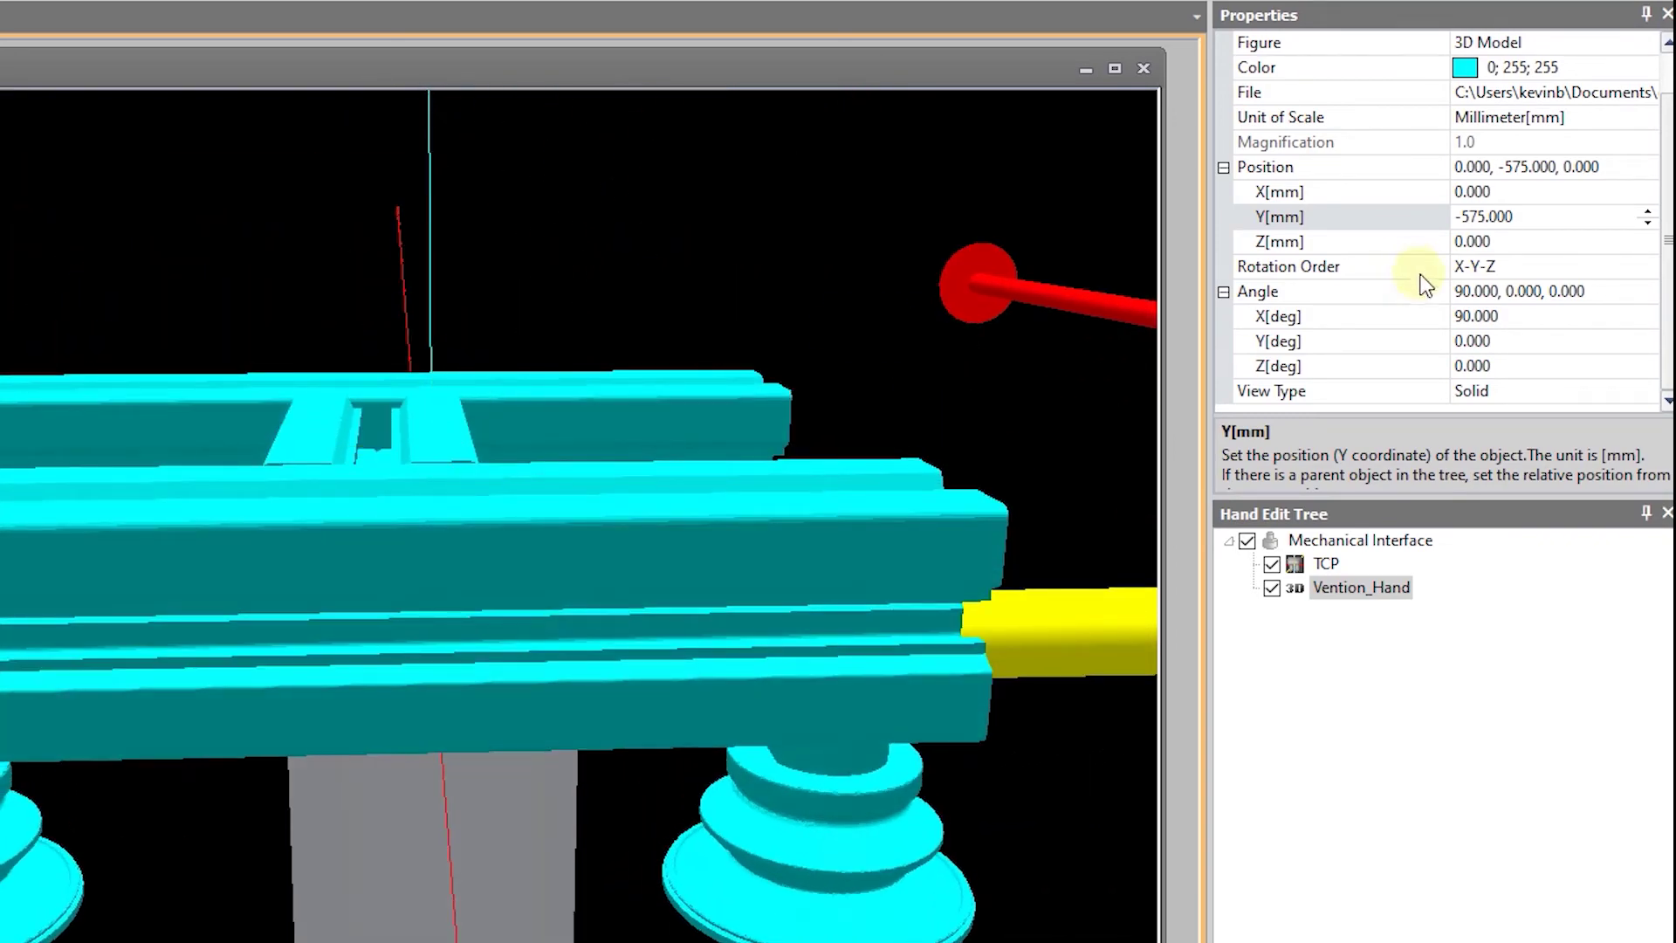
pyautogui.click(1380, 214)
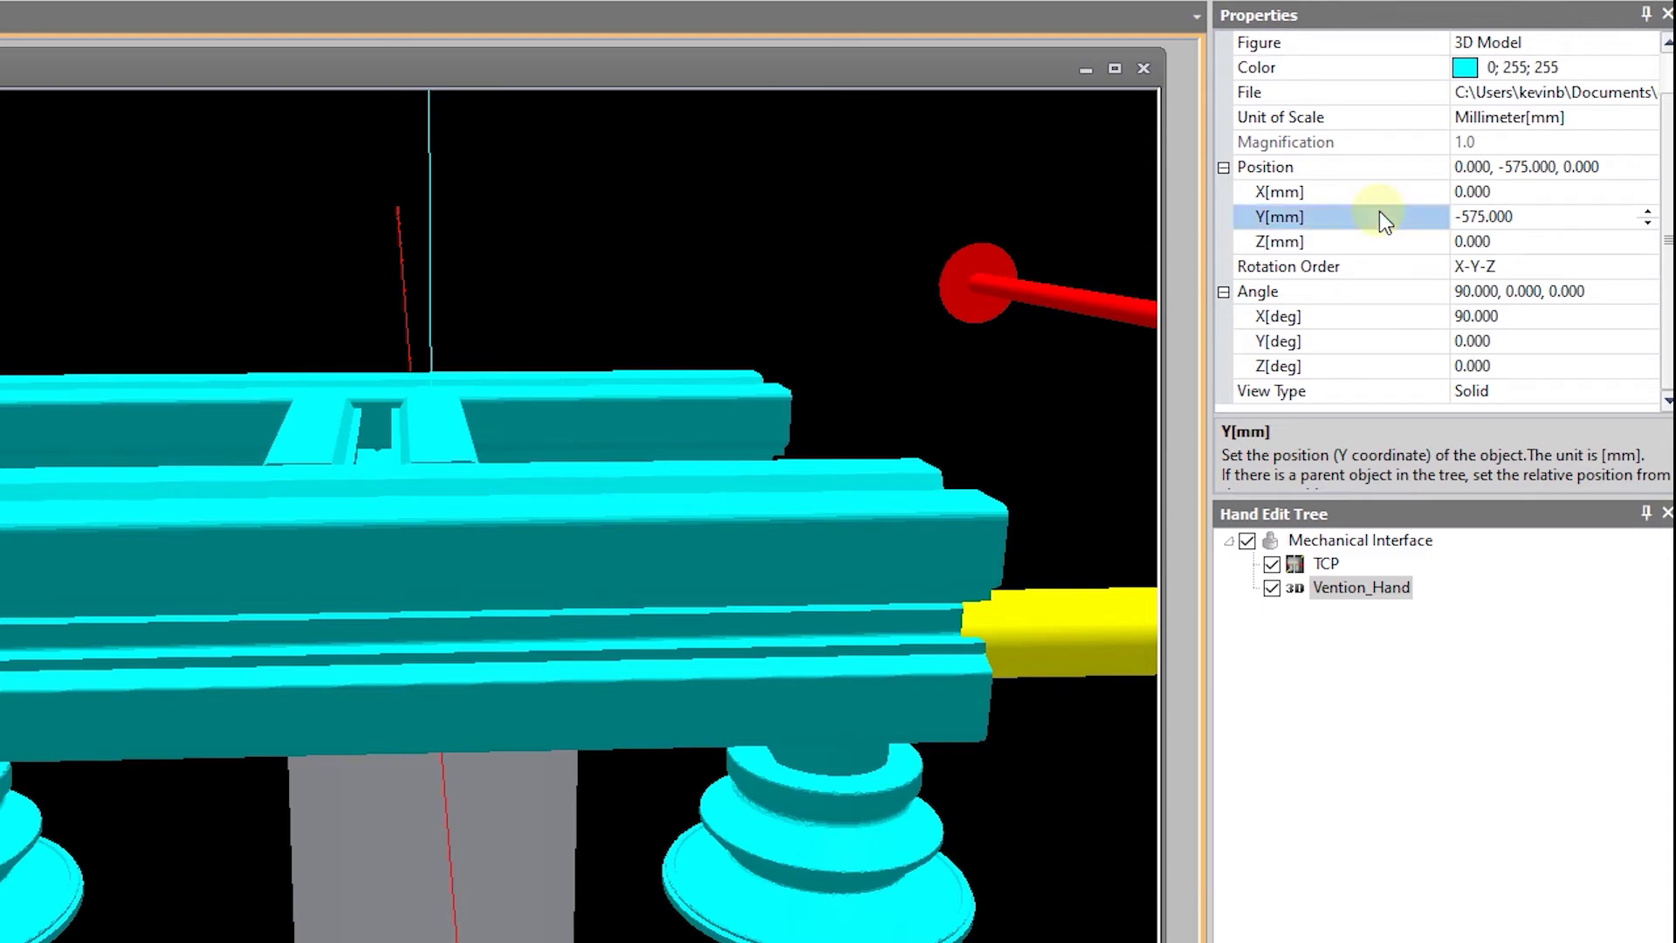
pyautogui.write('-585')
pyautogui.press('Return')
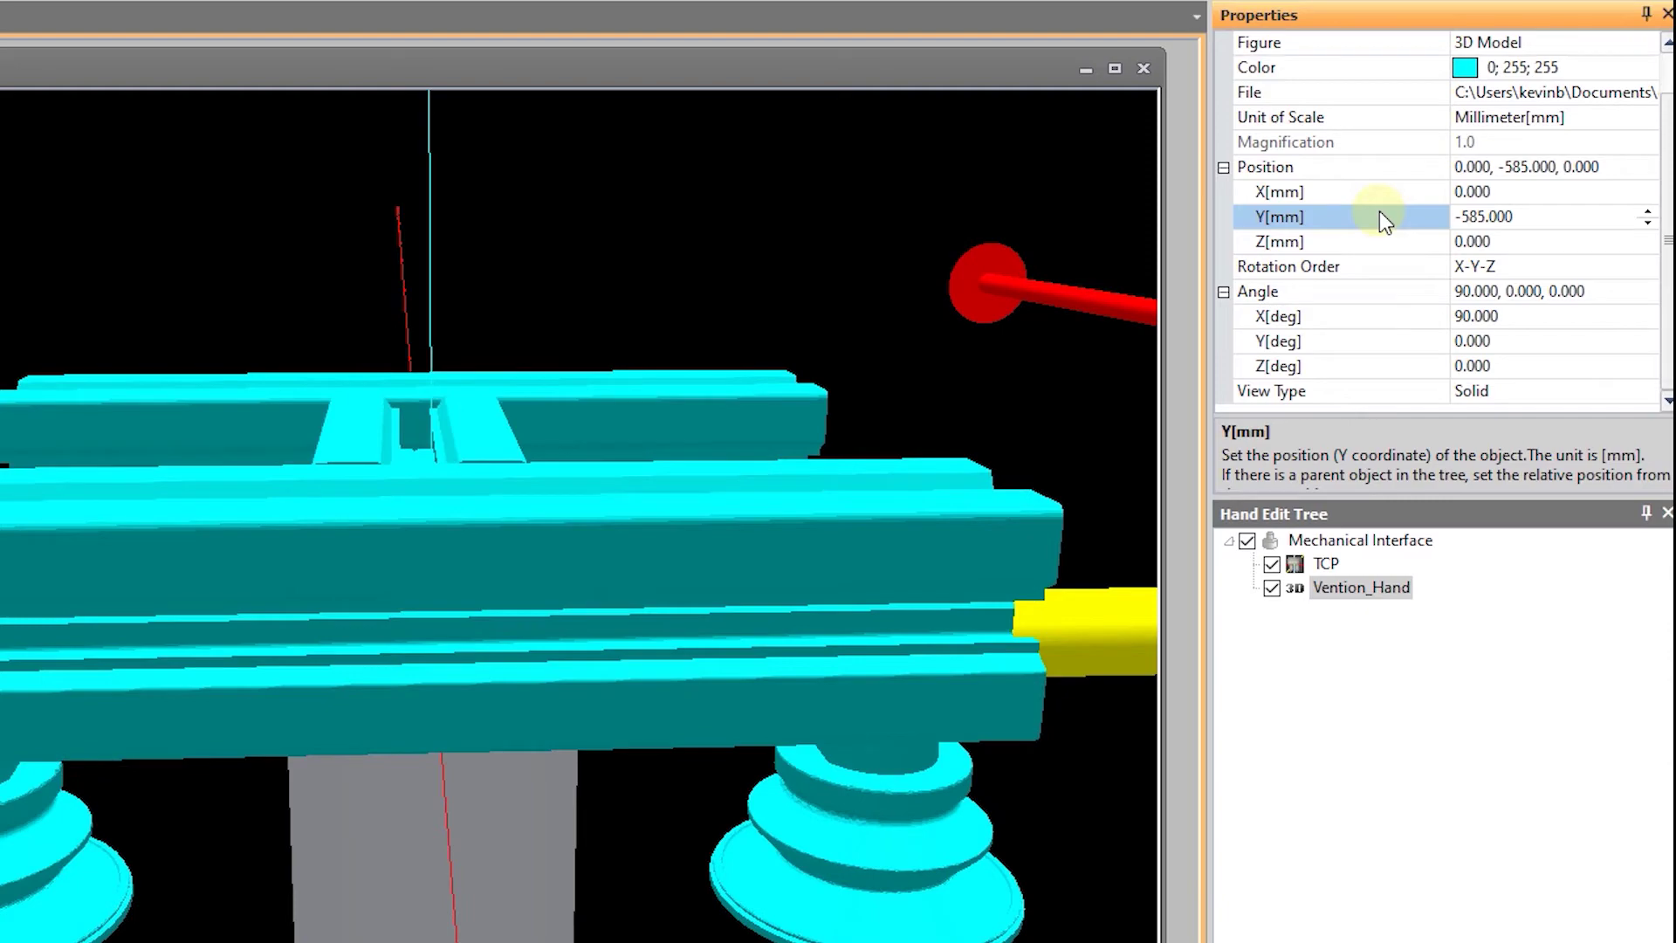
pyautogui.moveTo(588, 431); pyautogui.dragTo(622, 568)
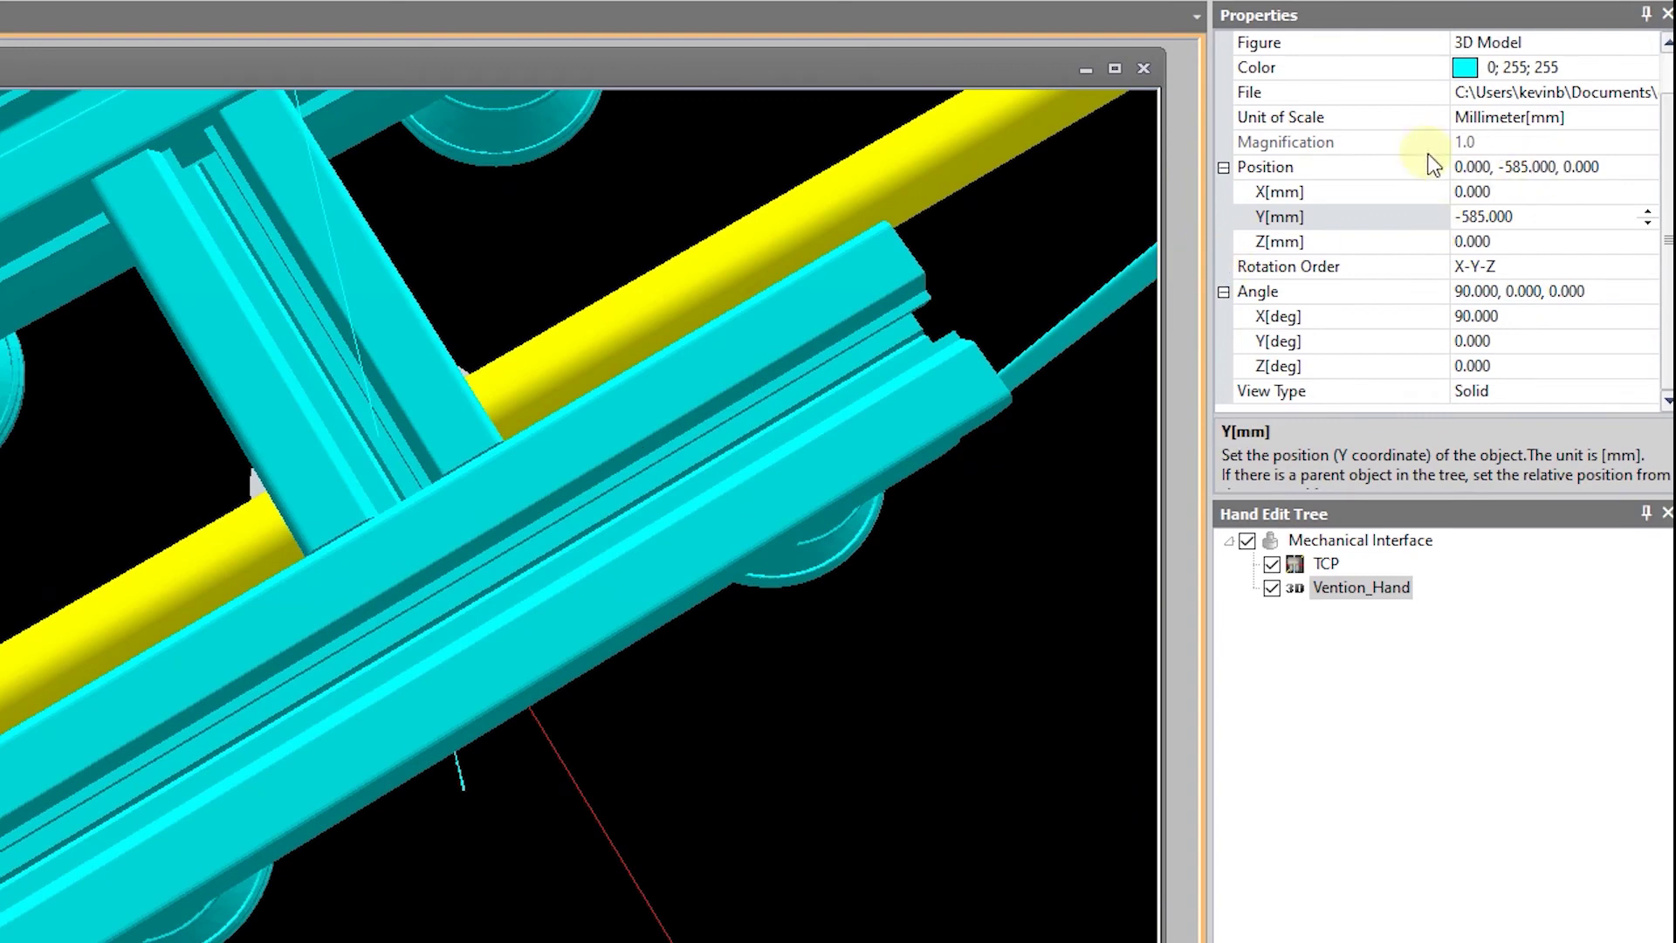
pyautogui.click(1623, 67)
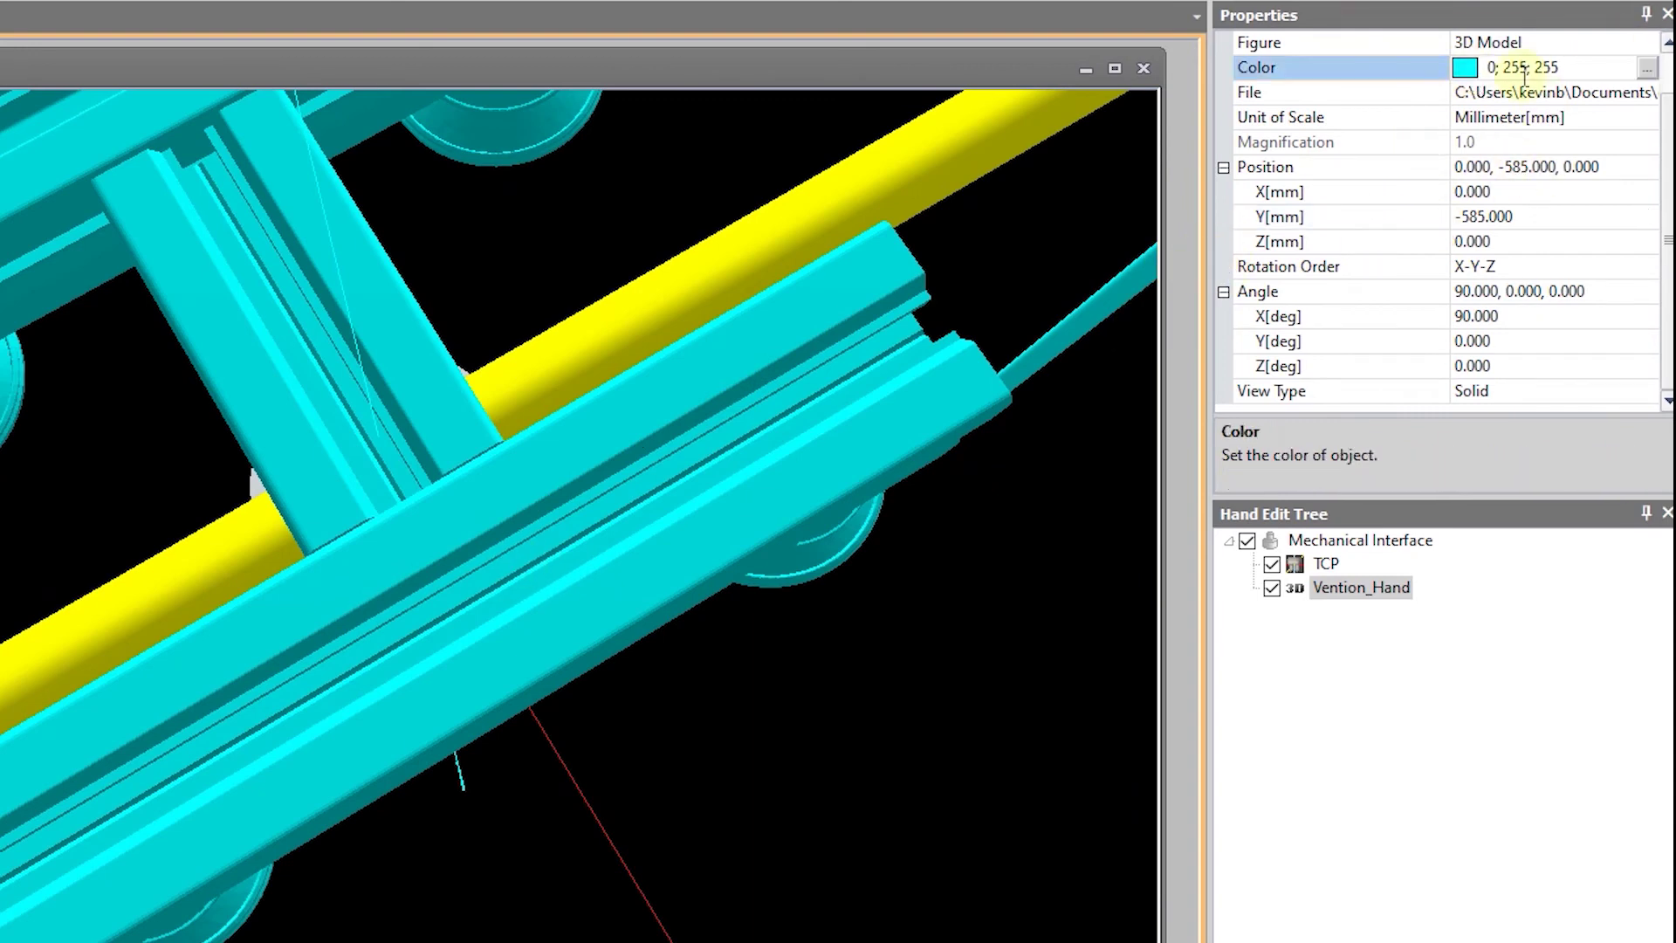
# Step: Colour Vention_Hand purple (70; 0; 255), replacing an initial dark blue choice
pyautogui.click(1647, 67)
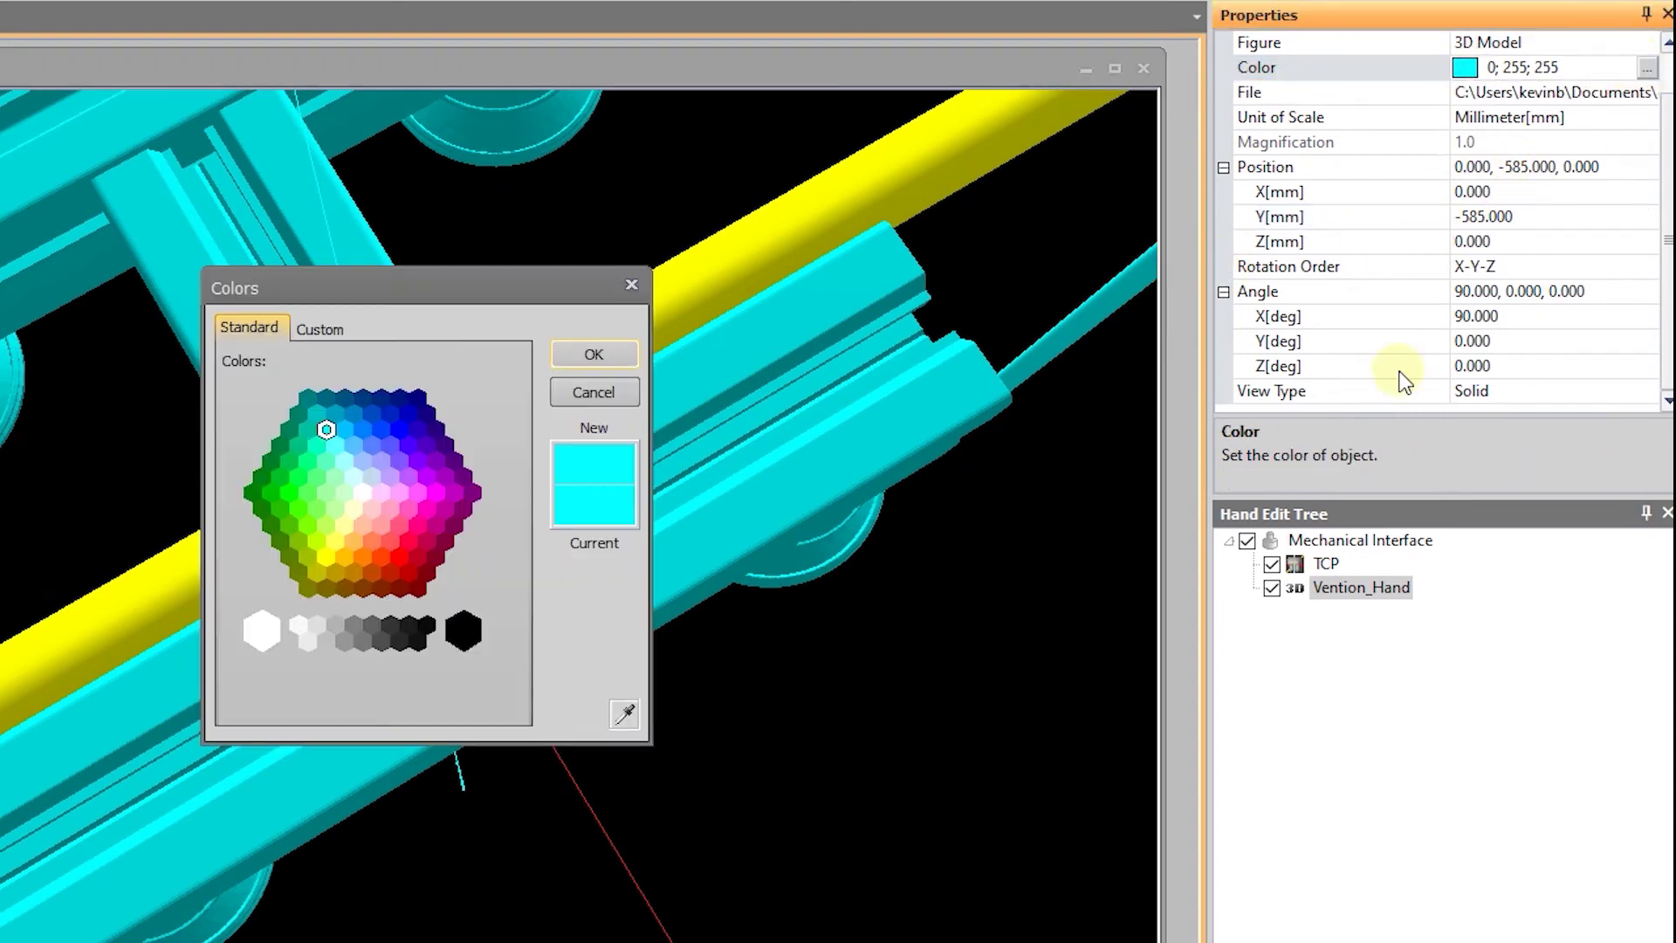
pyautogui.click(409, 434)
pyautogui.click(592, 353)
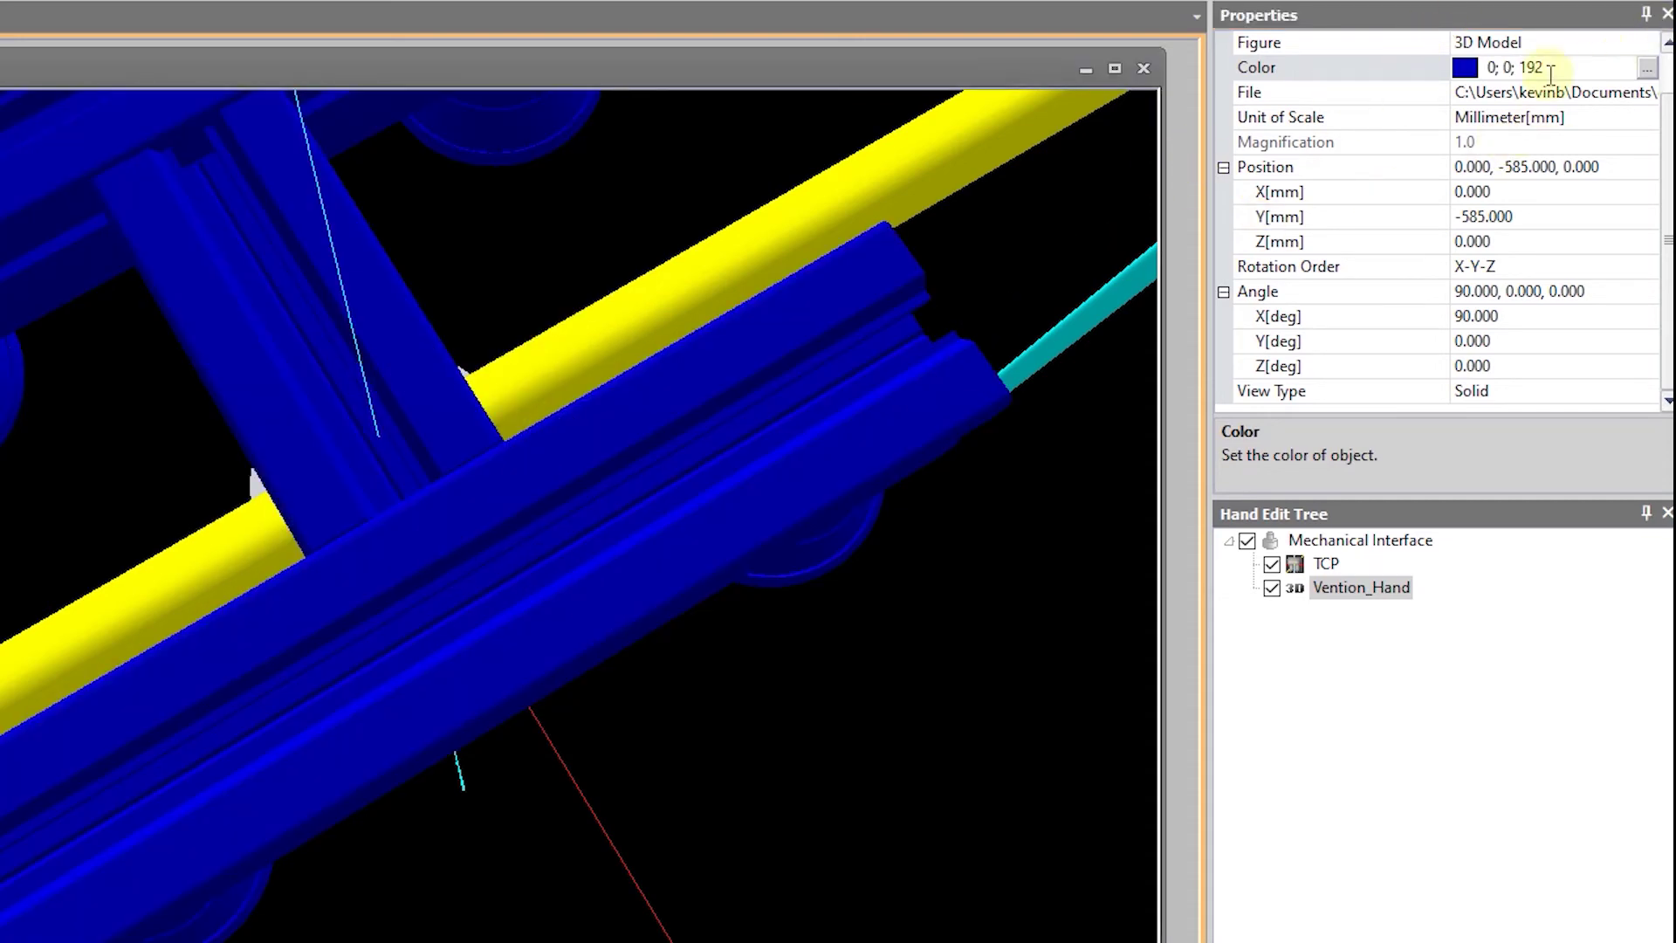
pyautogui.click(1646, 68)
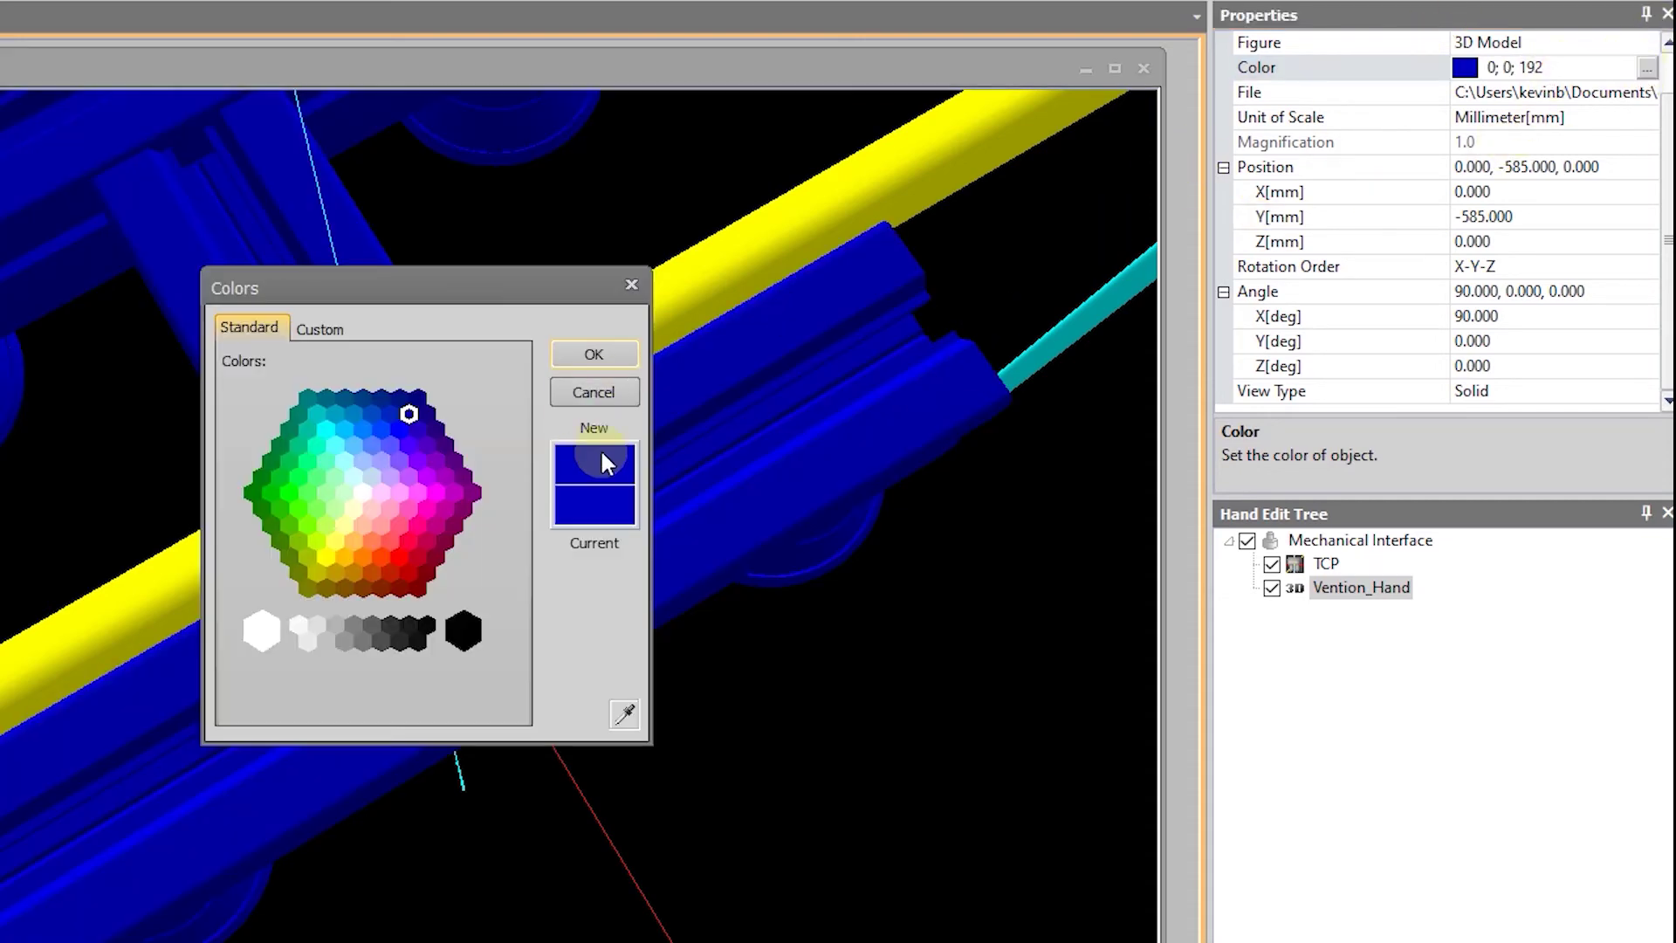
pyautogui.click(405, 440)
pyautogui.click(595, 356)
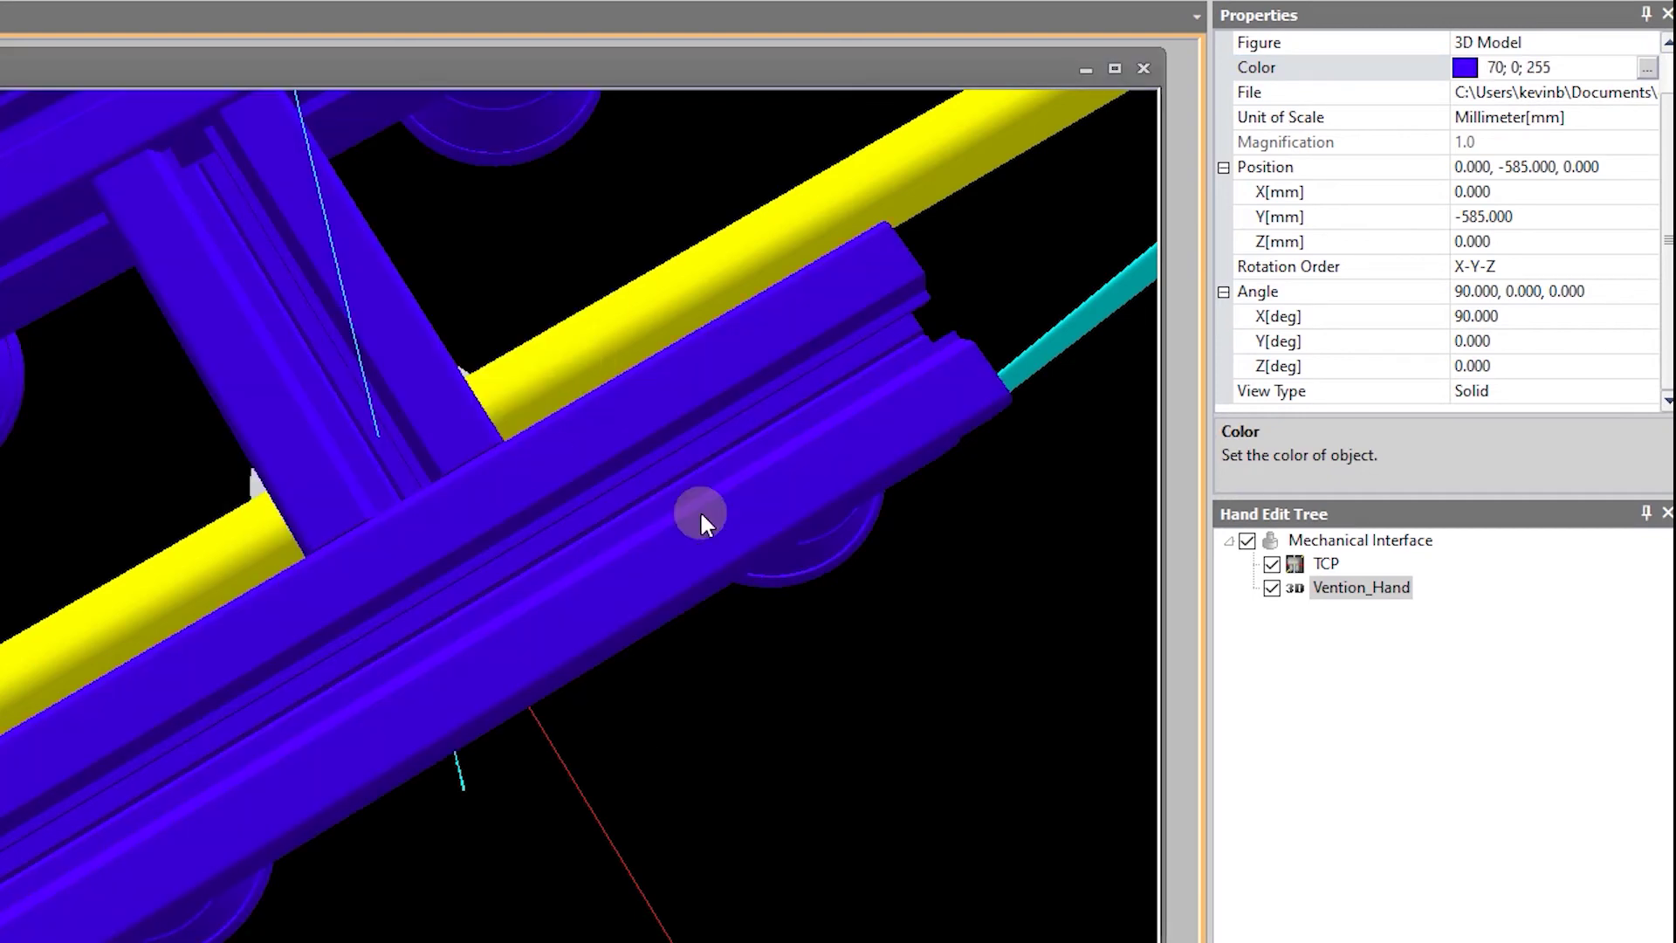
pyautogui.click(1370, 217)
# Step: Adjust Vention_Hand's Y position to -590, then -587 mm
pyautogui.write('-590')
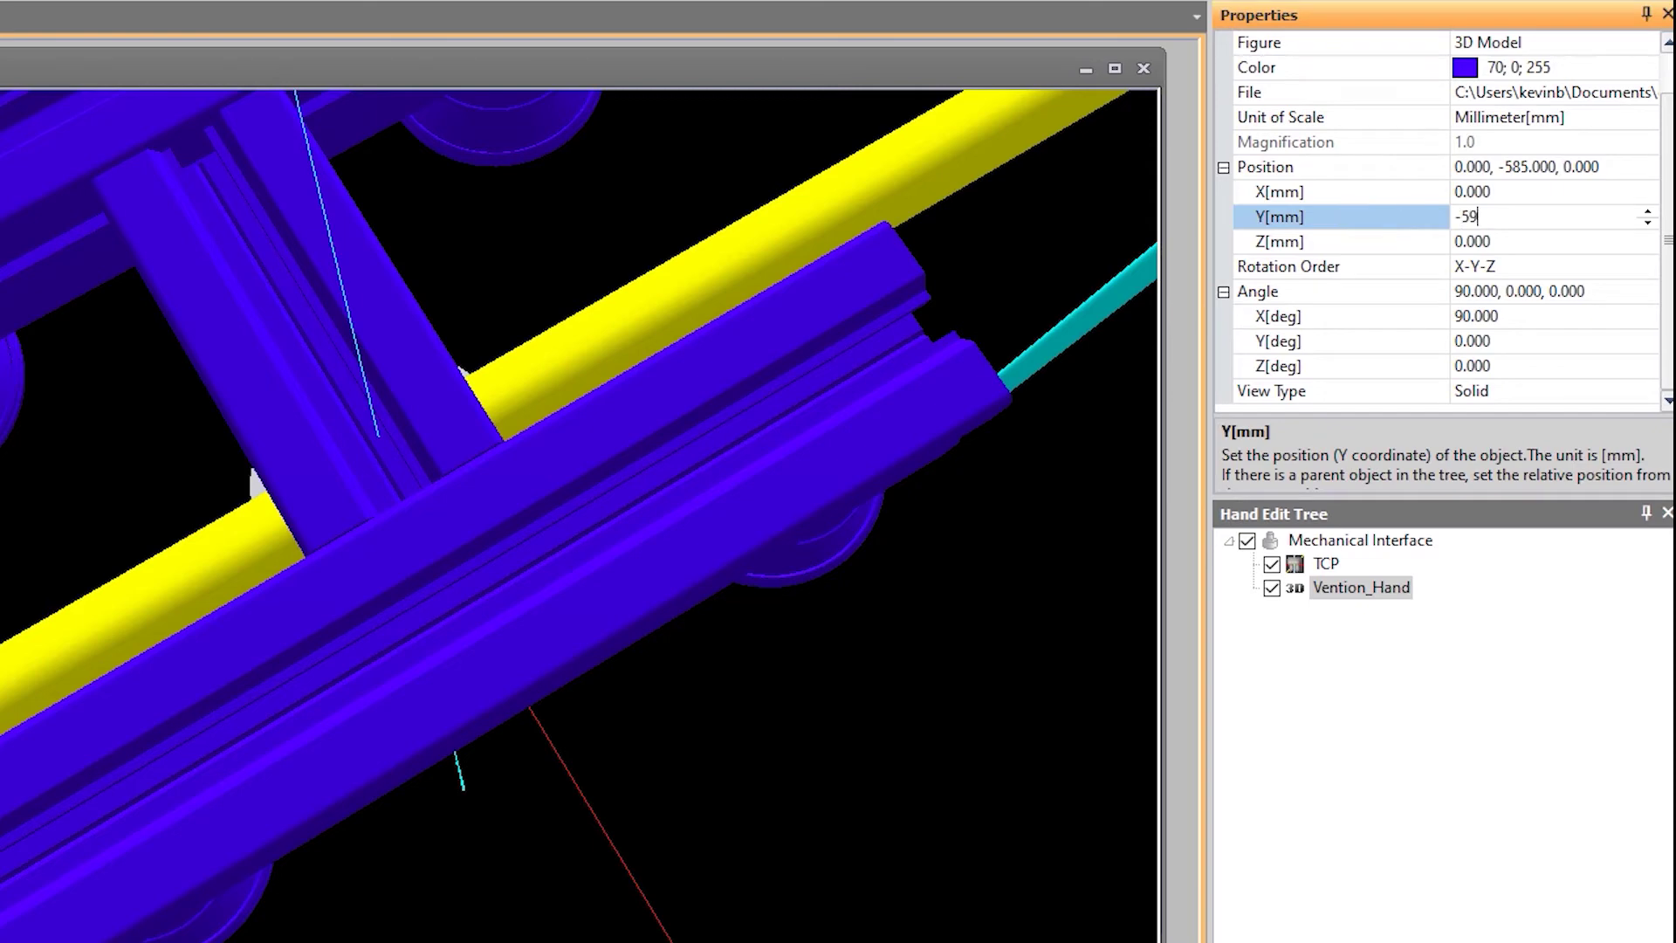
pyautogui.press('Return')
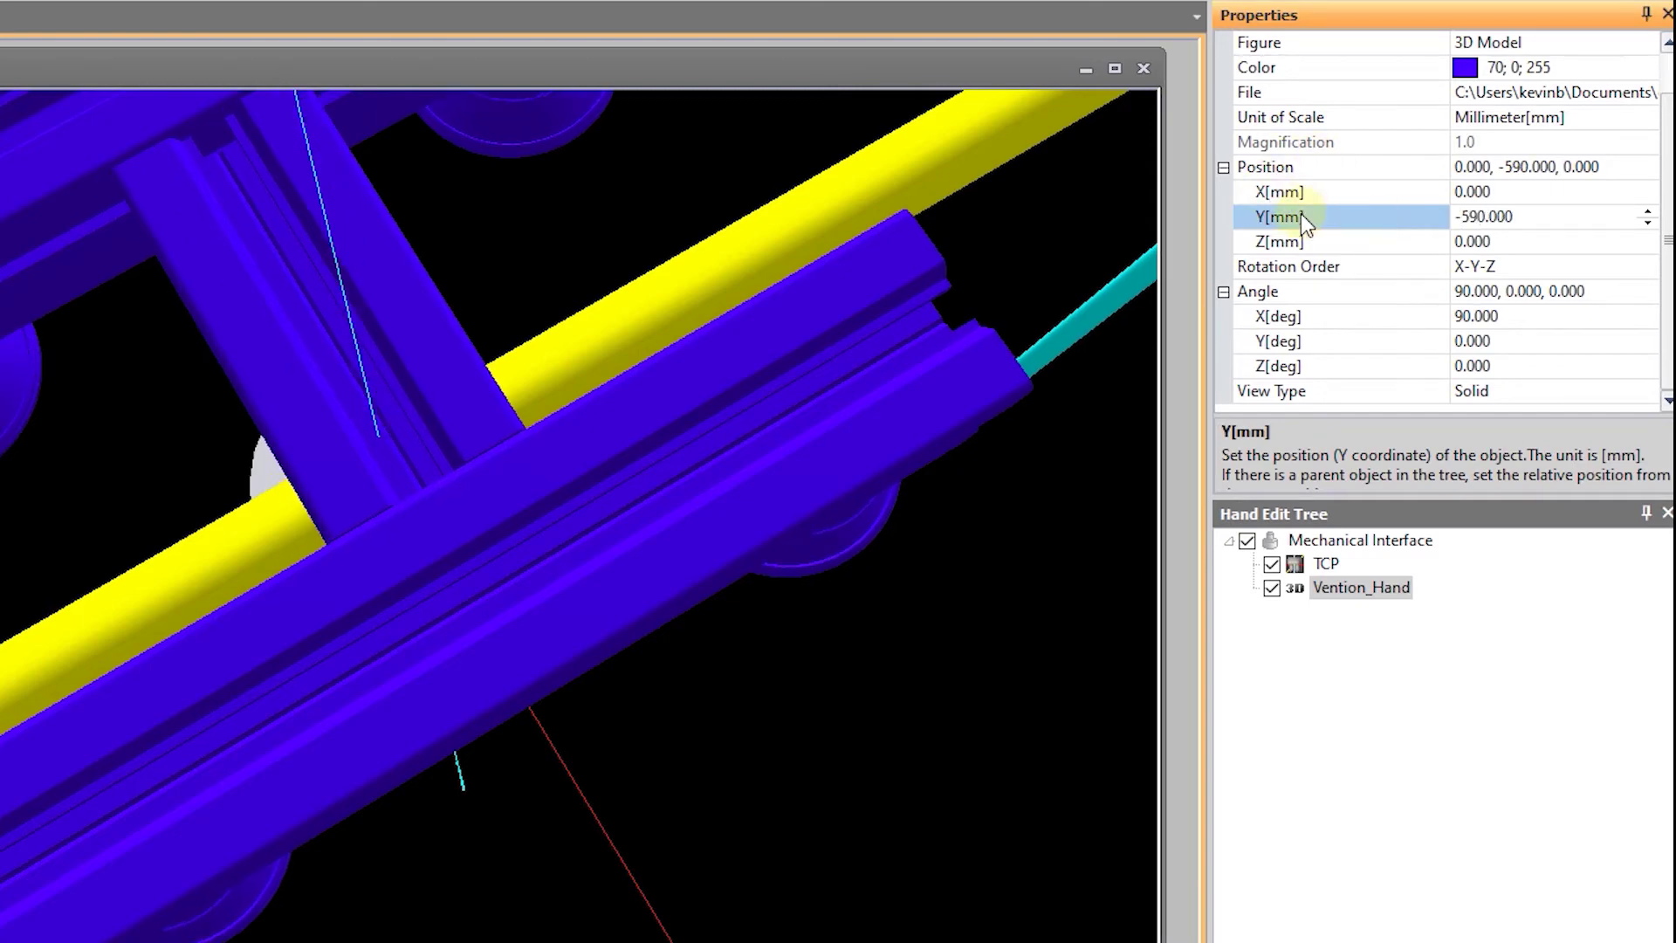
pyautogui.write('-587')
pyautogui.press('Return')
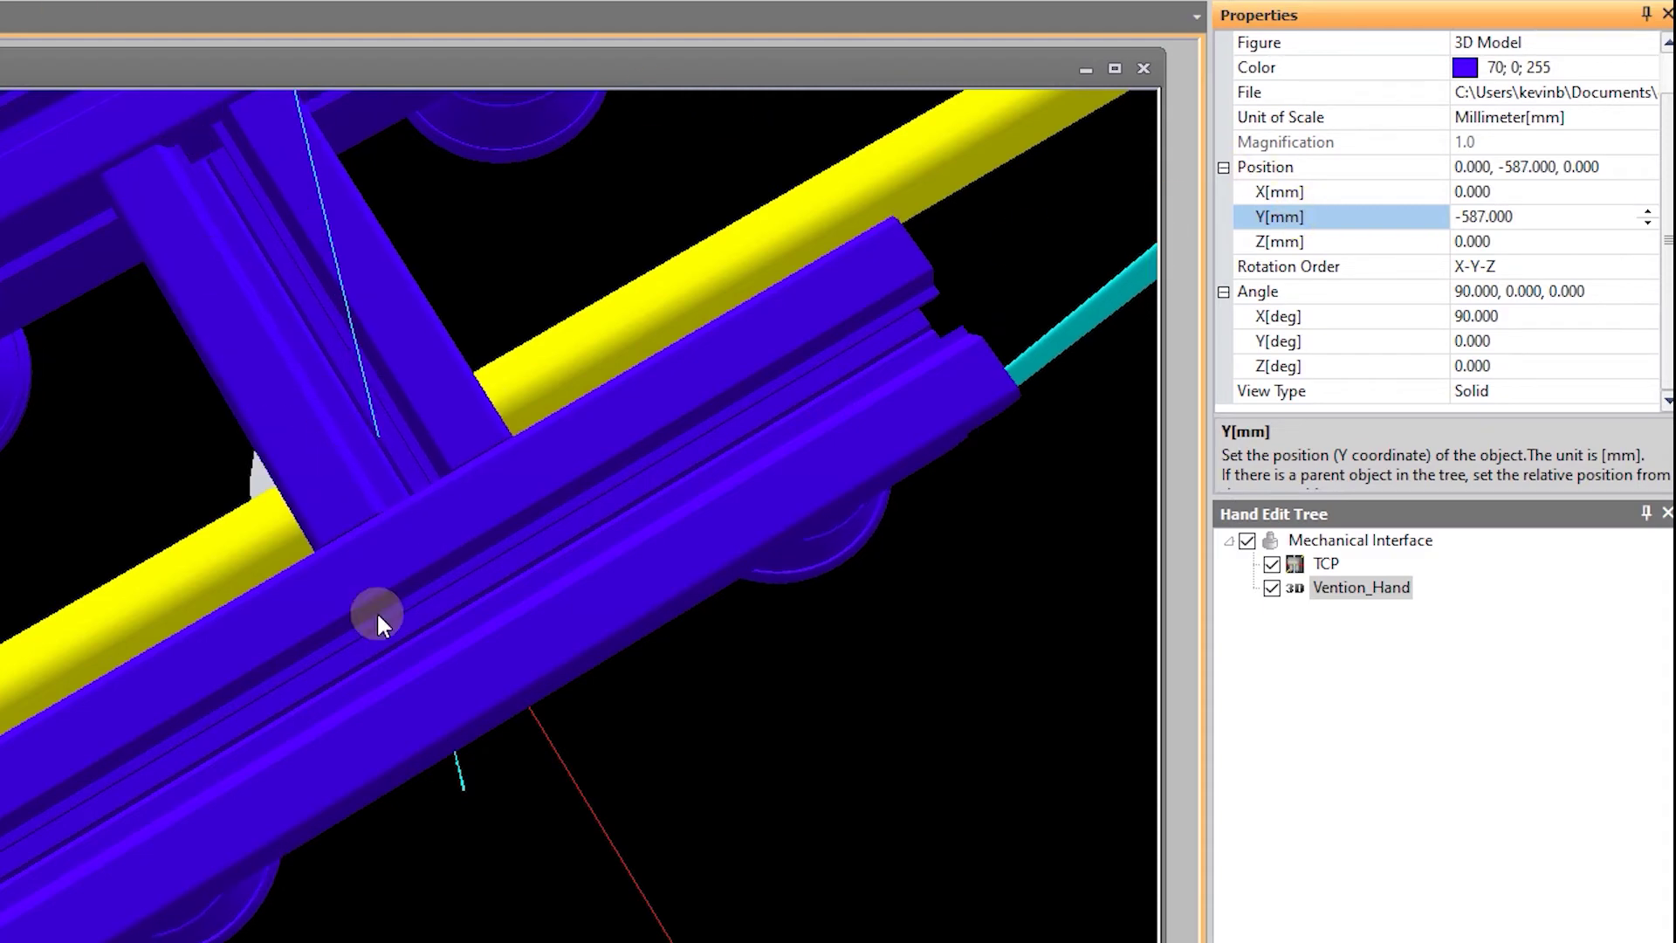
pyautogui.scroll(-3, 404, 511)
pyautogui.moveTo(401, 508); pyautogui.dragTo(511, 474, button='middle')
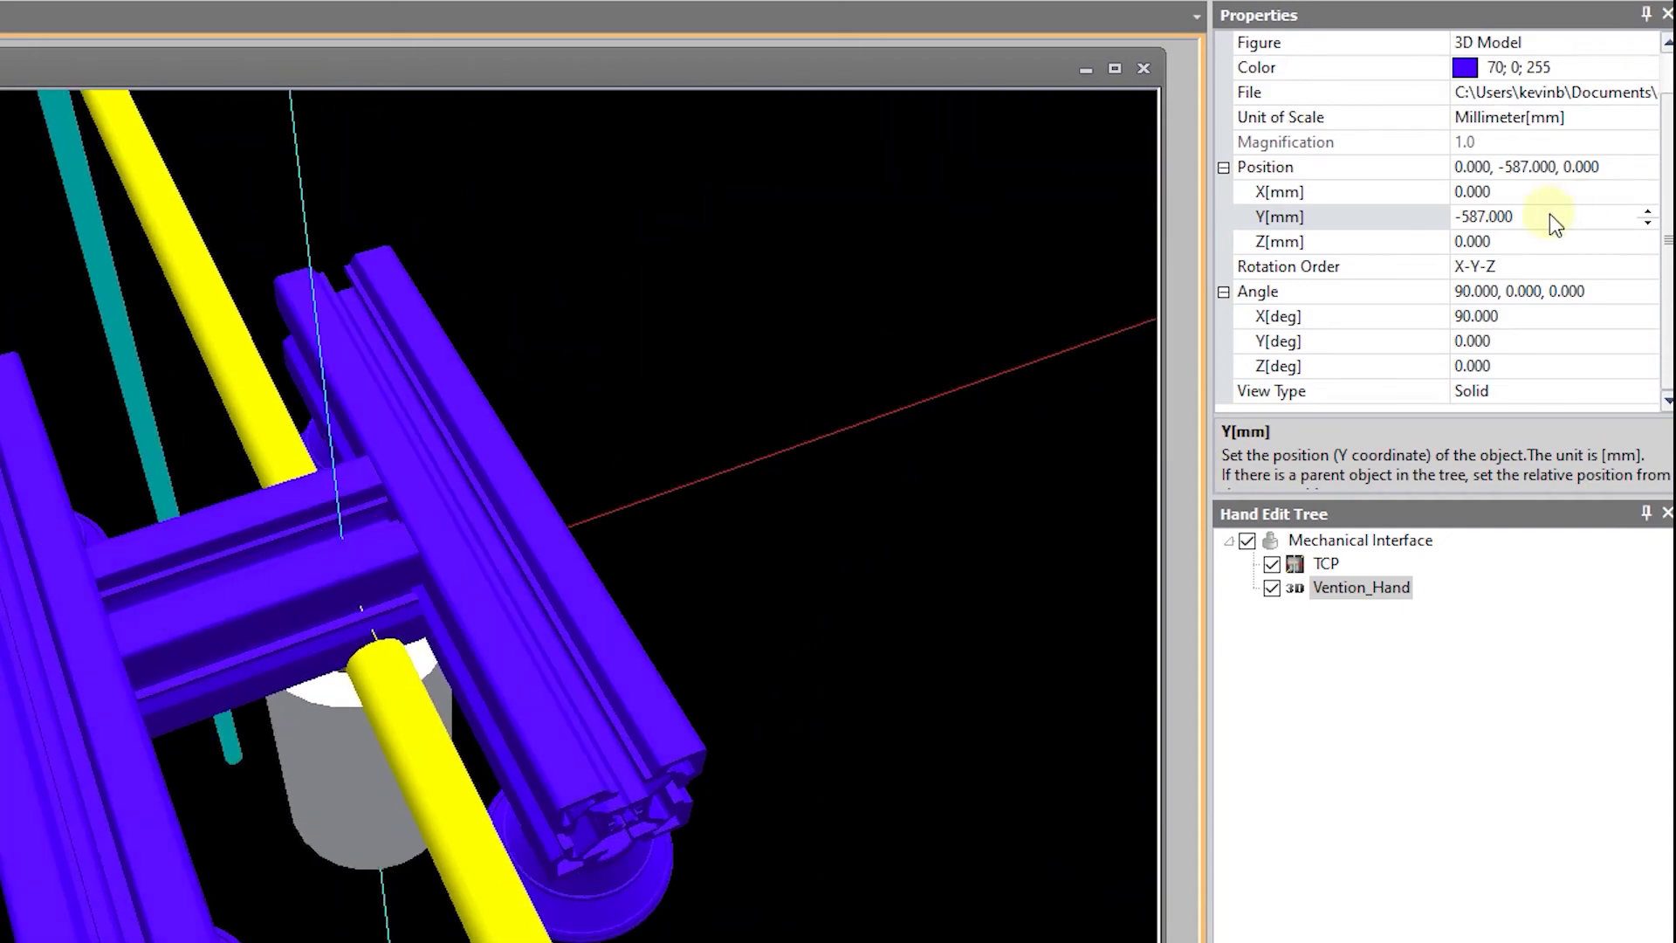
# Step: Try X positions of 50, -50 and -35 mm for Vention_Hand
pyautogui.click(1348, 194)
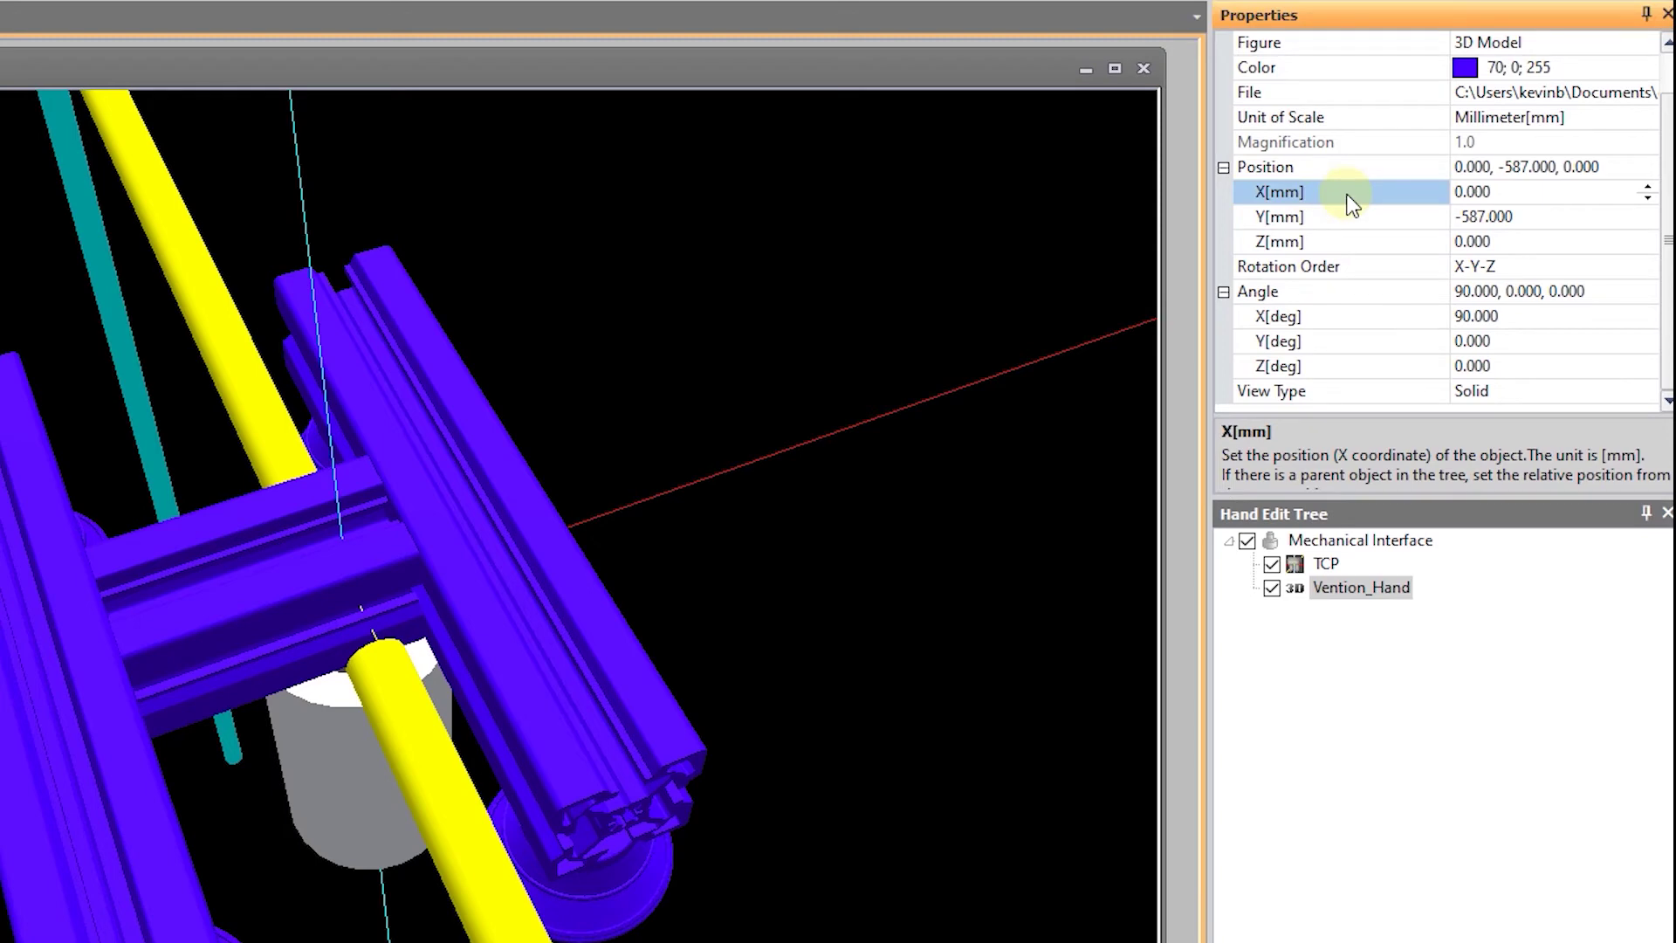
pyautogui.write('50')
pyautogui.press('Return')
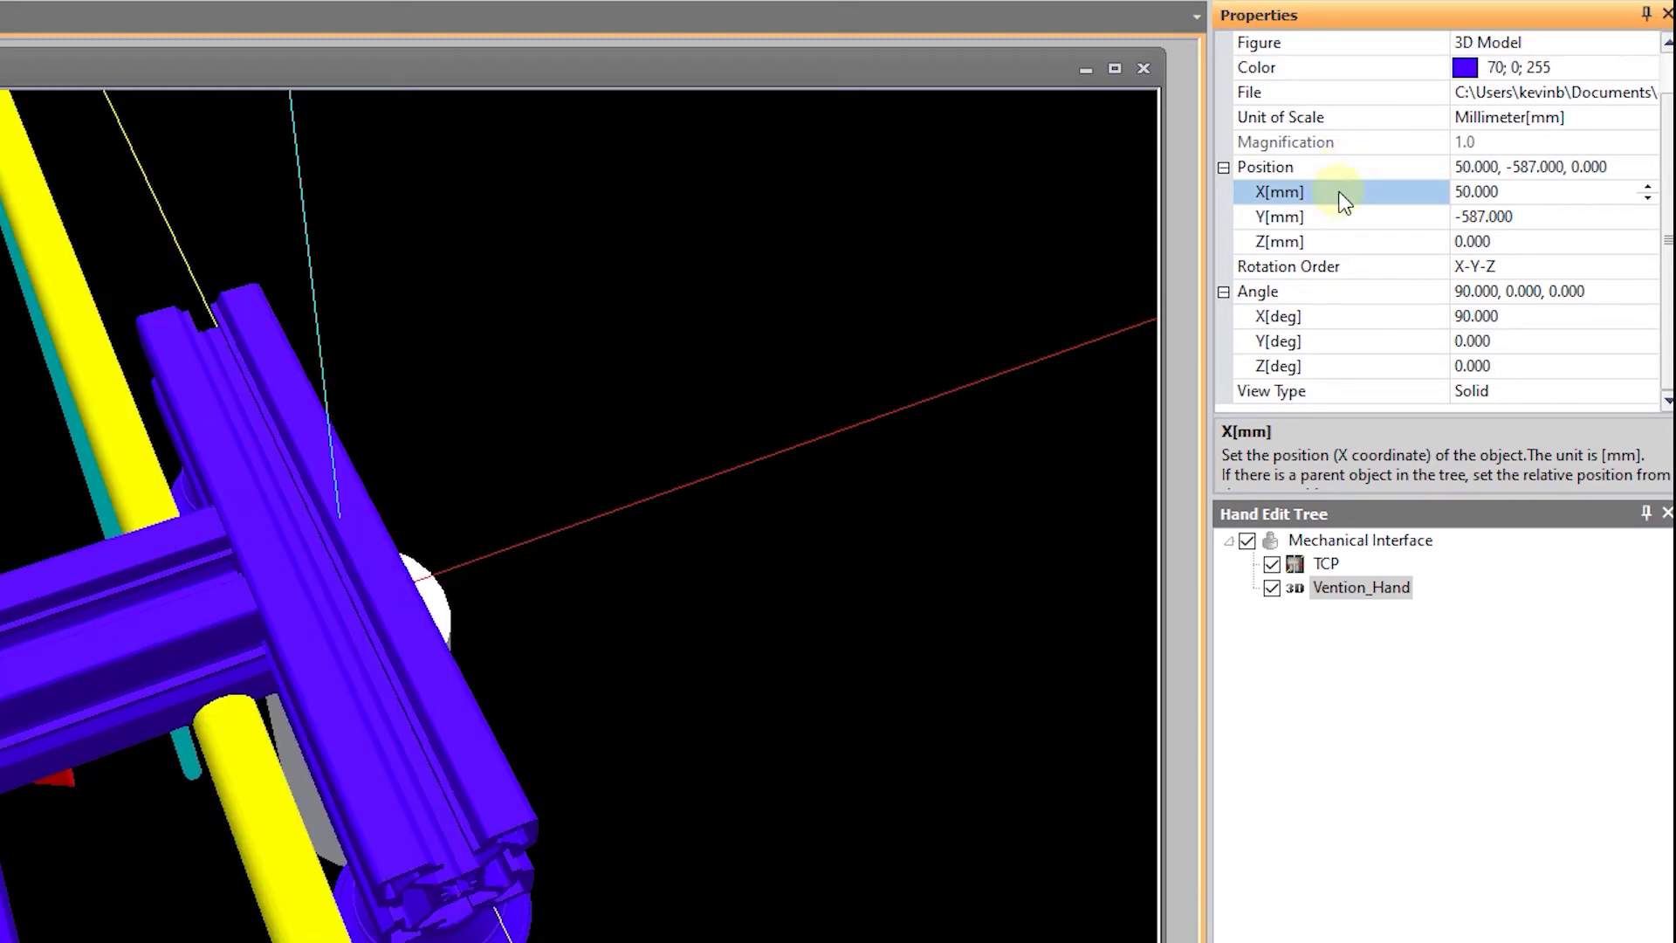
pyautogui.write('-50')
pyautogui.press('Return')
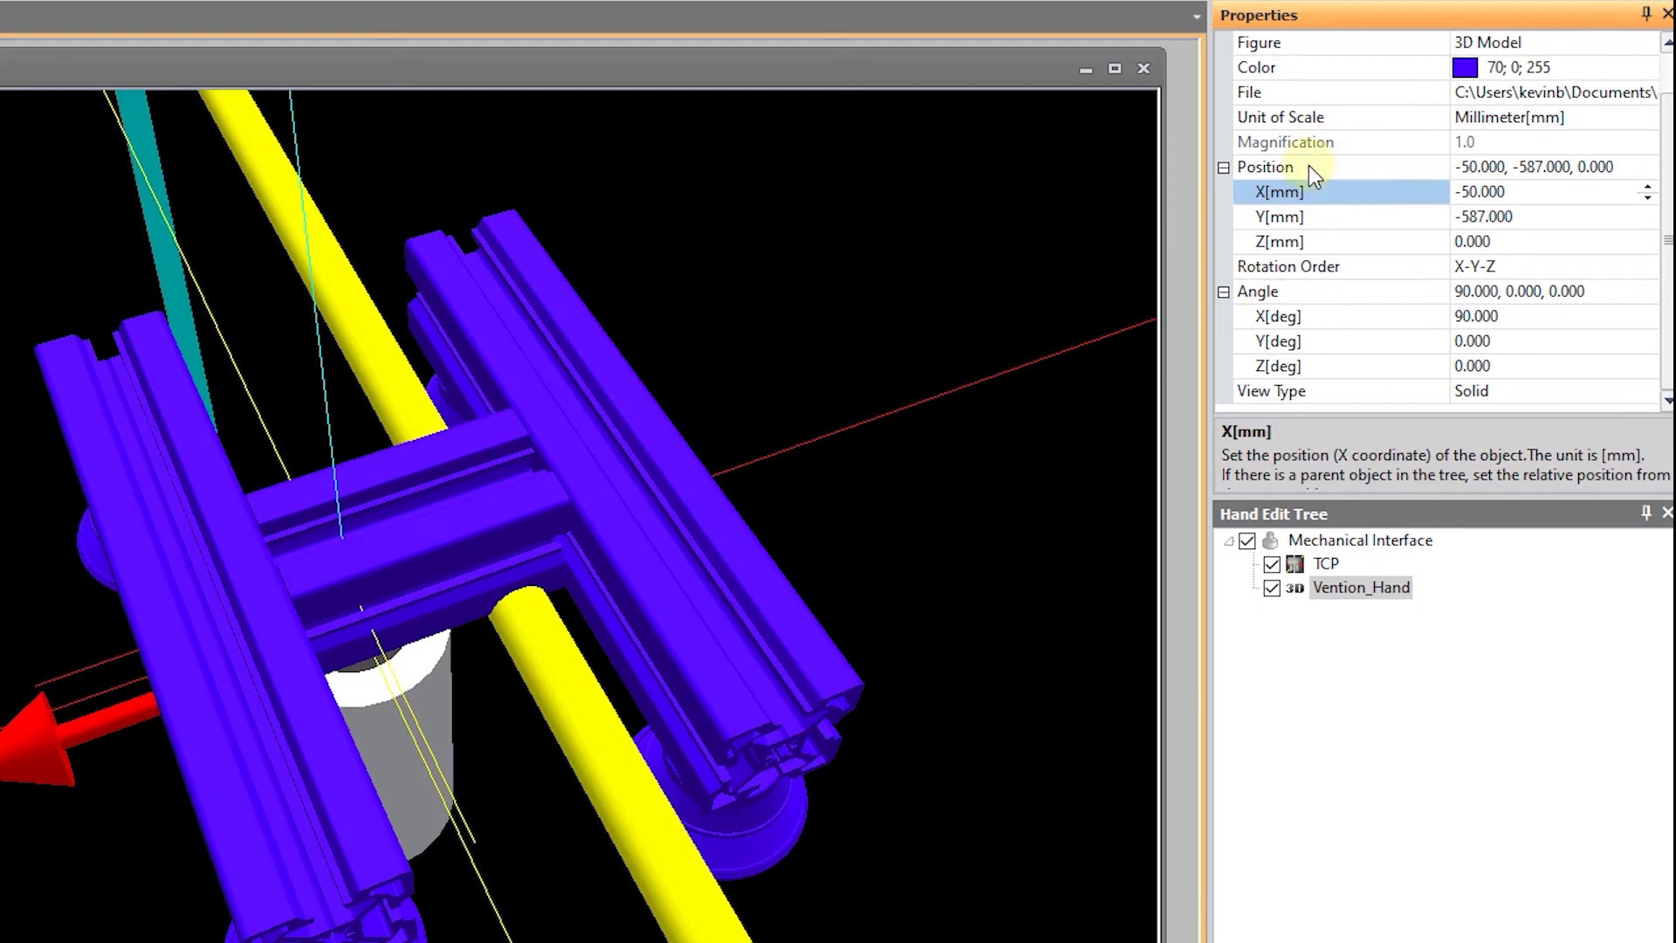
pyautogui.write('-35')
pyautogui.press('Return')
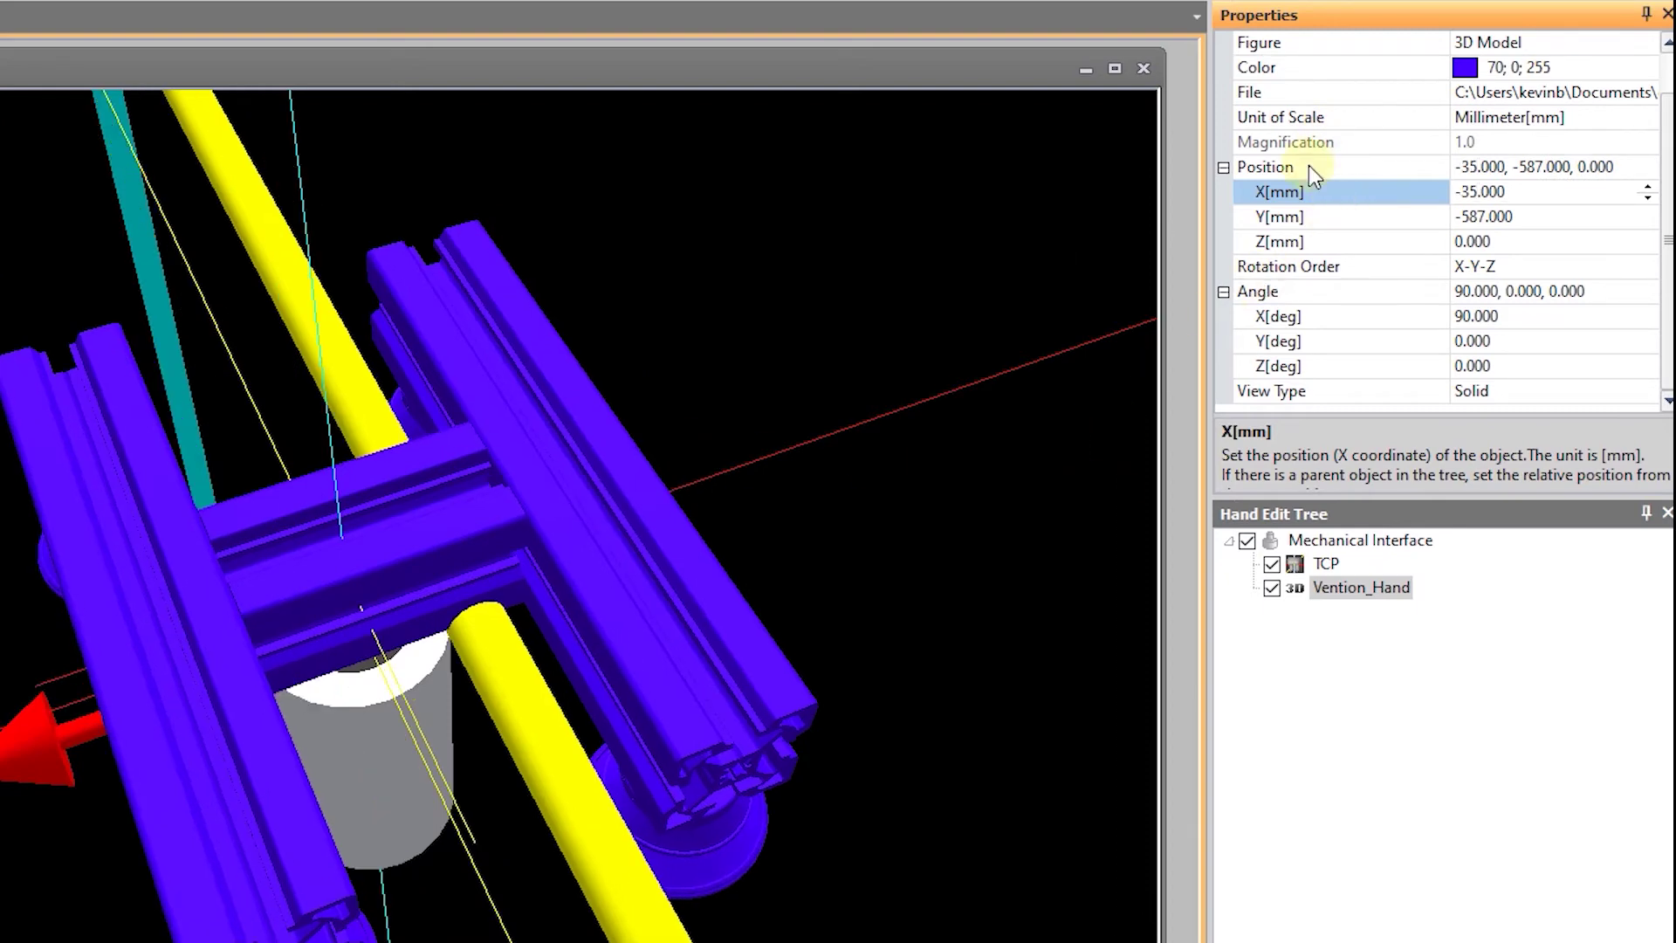
pyautogui.moveTo(553, 732); pyautogui.dragTo(526, 686)
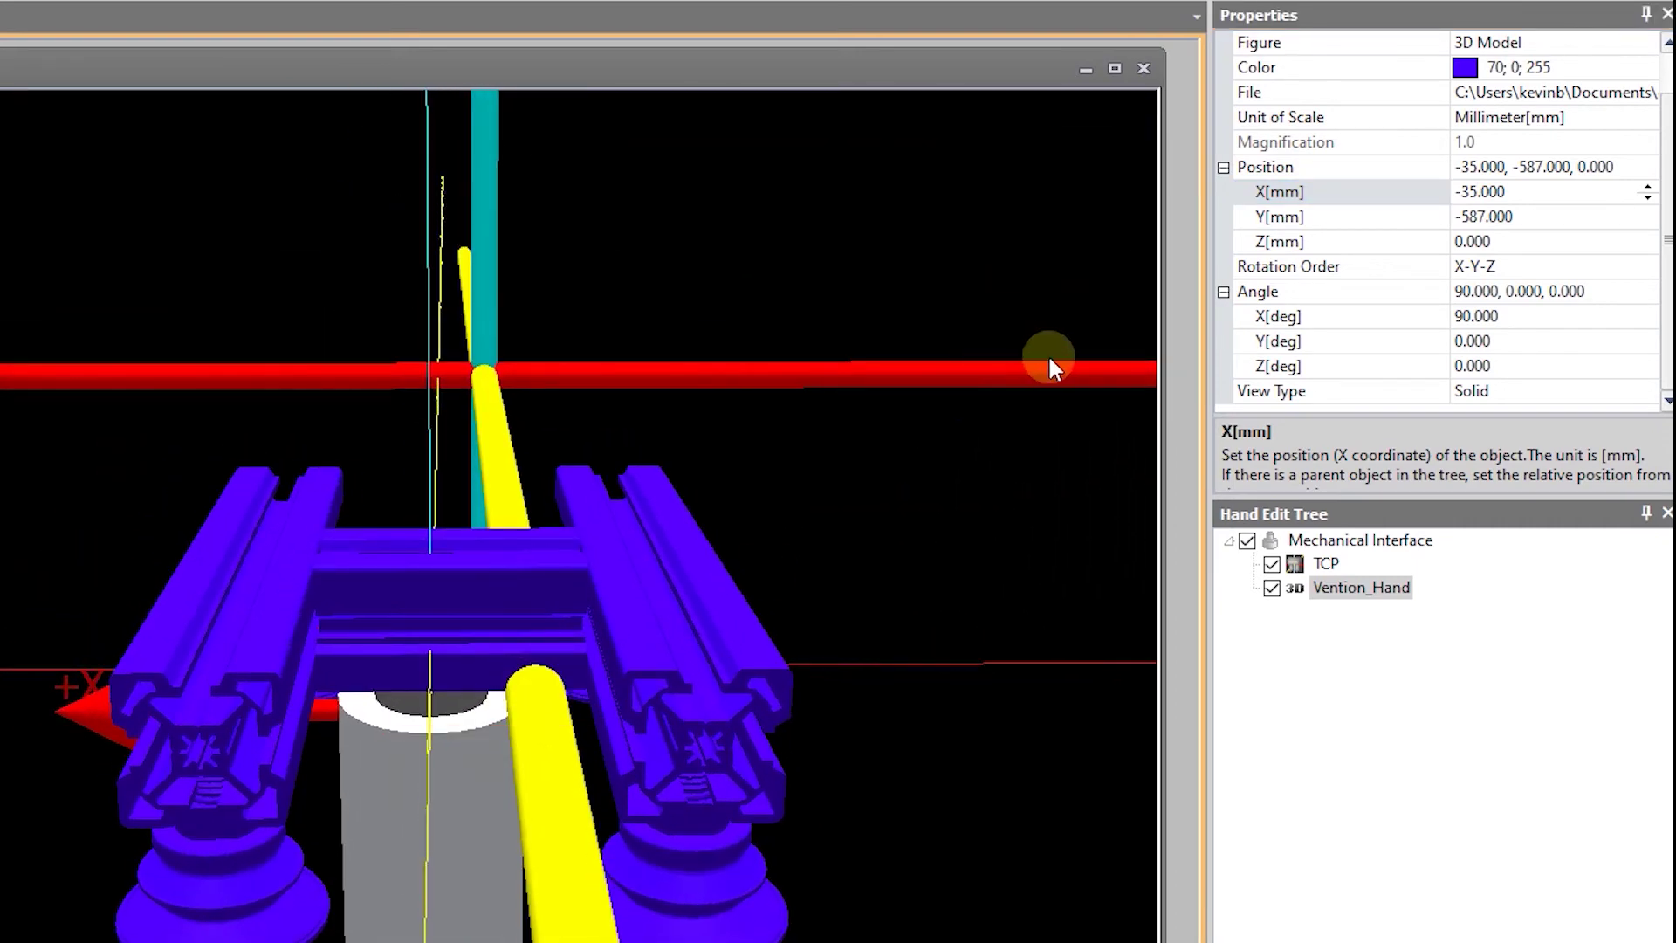
# Step: Fine-tune the X position through -40 and -32 to -30 mm and check alignment
pyautogui.click(1301, 185)
pyautogui.write('-40')
pyautogui.press('Return')
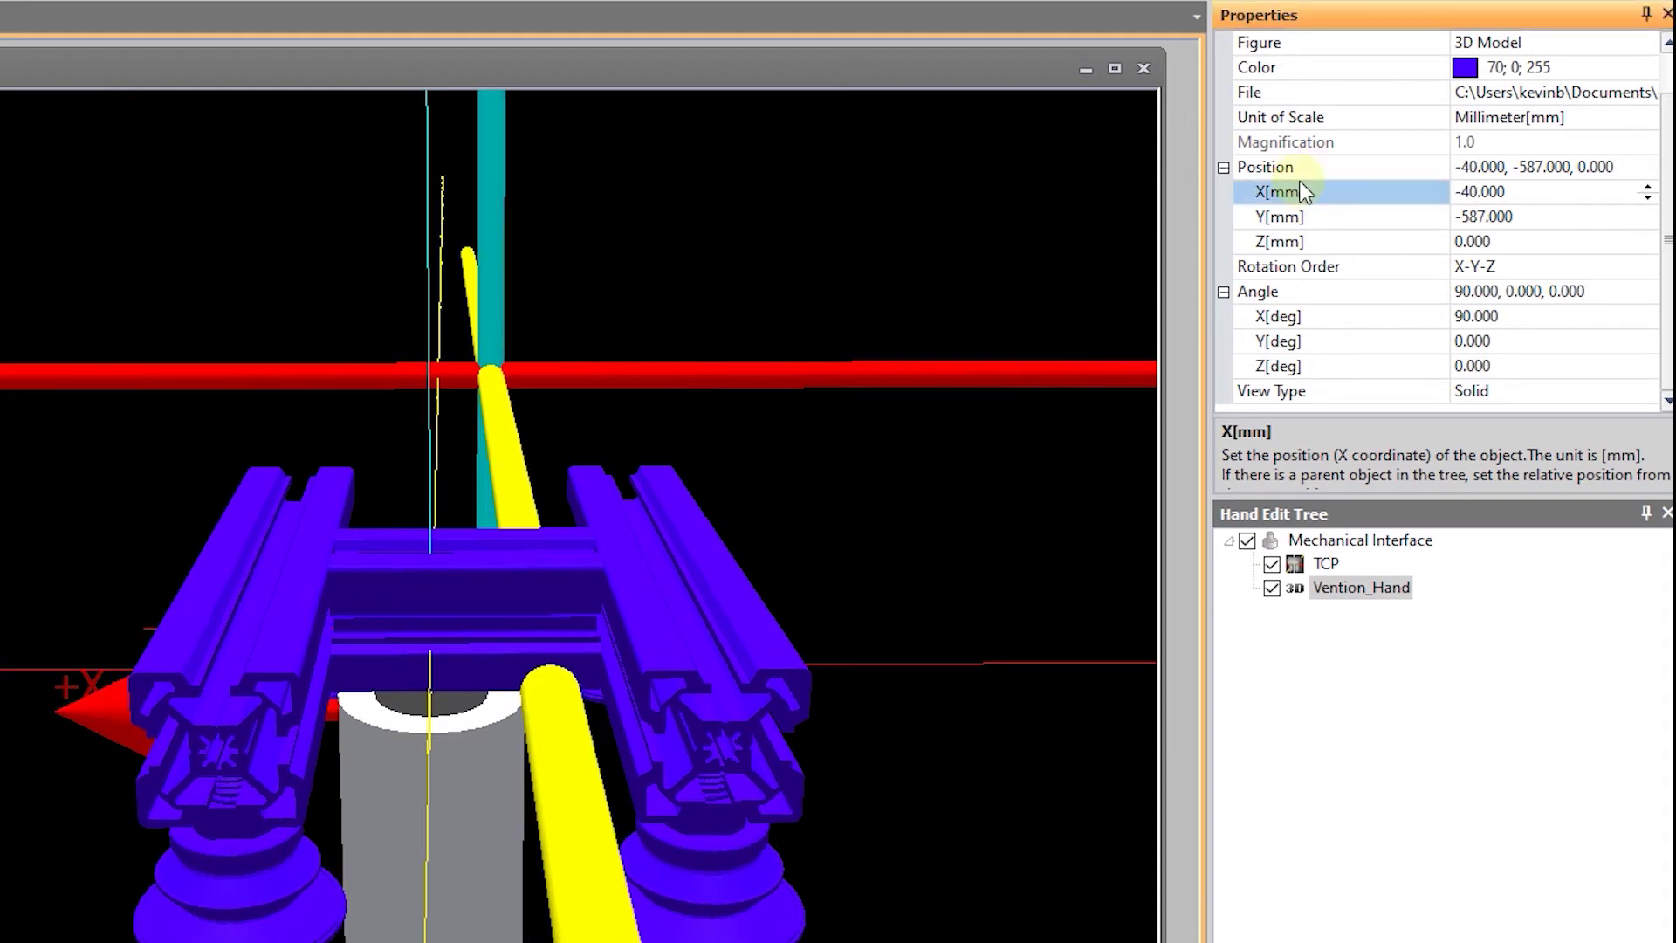
pyautogui.write('-32')
pyautogui.press('Return')
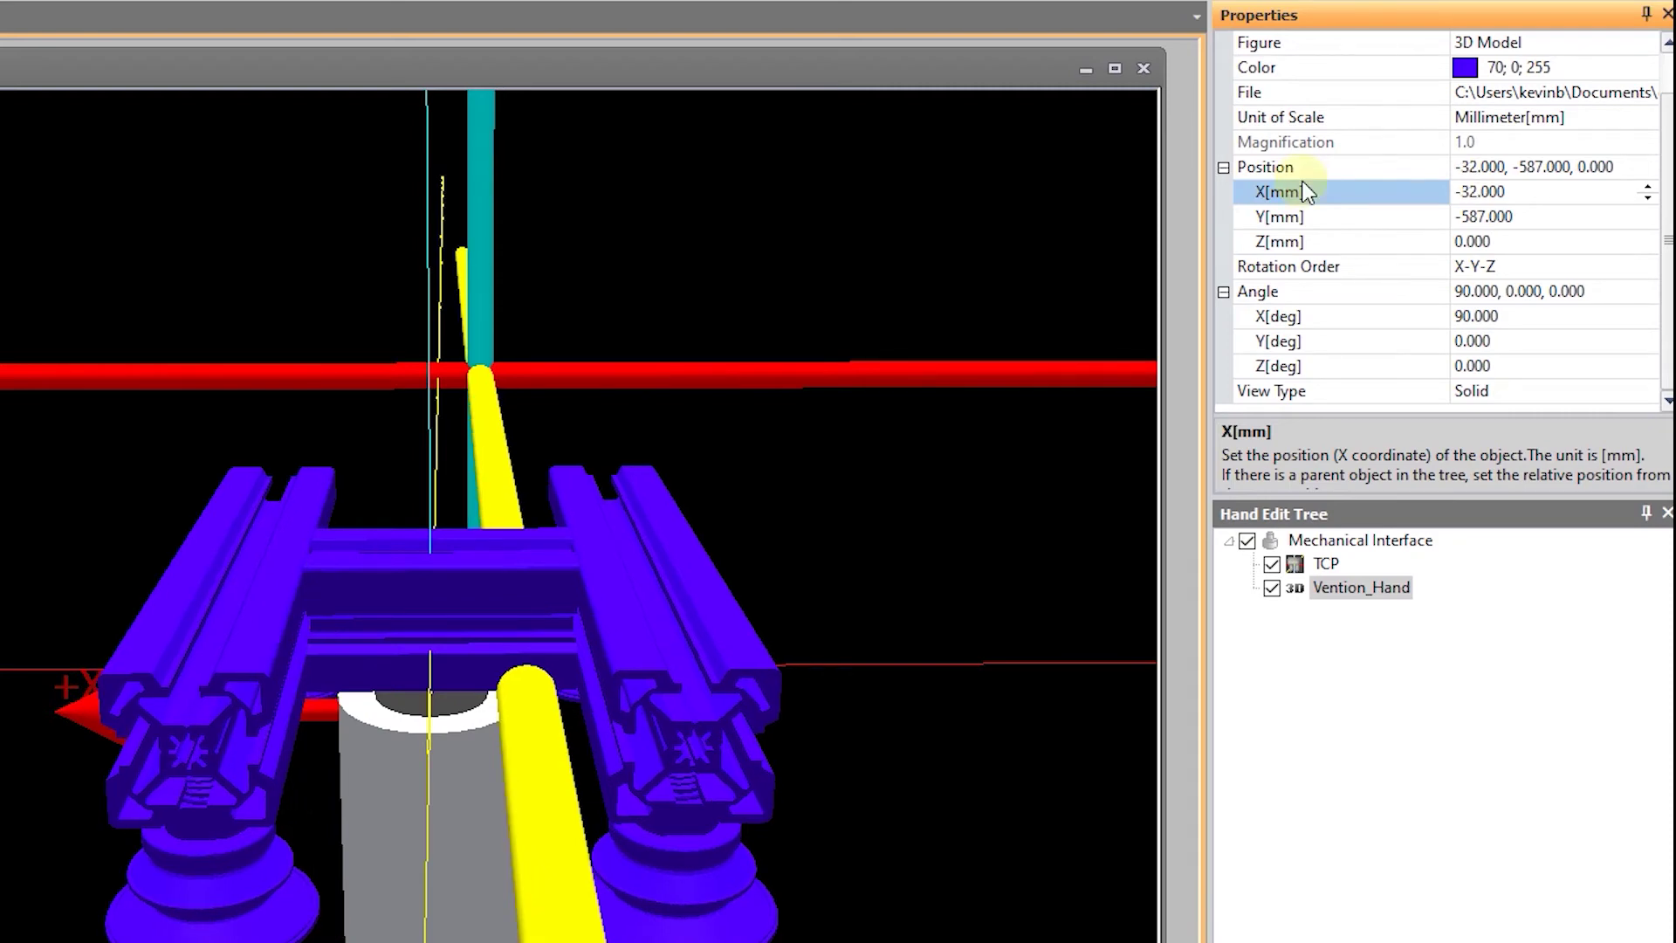
pyautogui.write('-30')
pyautogui.press('Return')
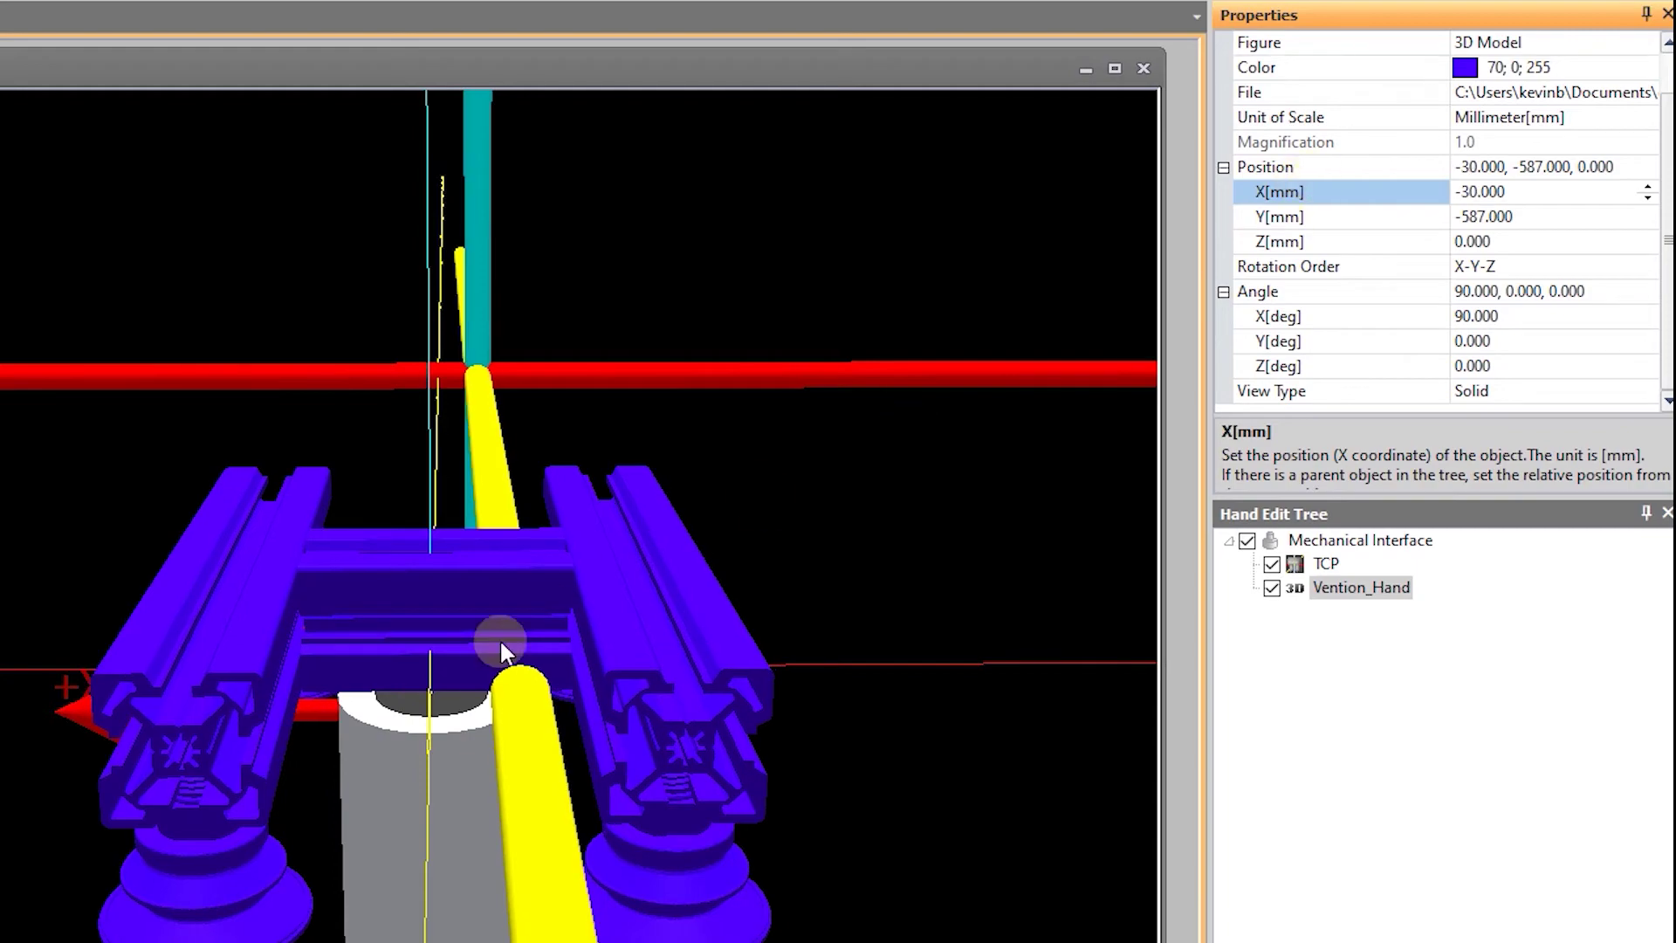
pyautogui.moveTo(412, 607); pyautogui.dragTo(384, 635)
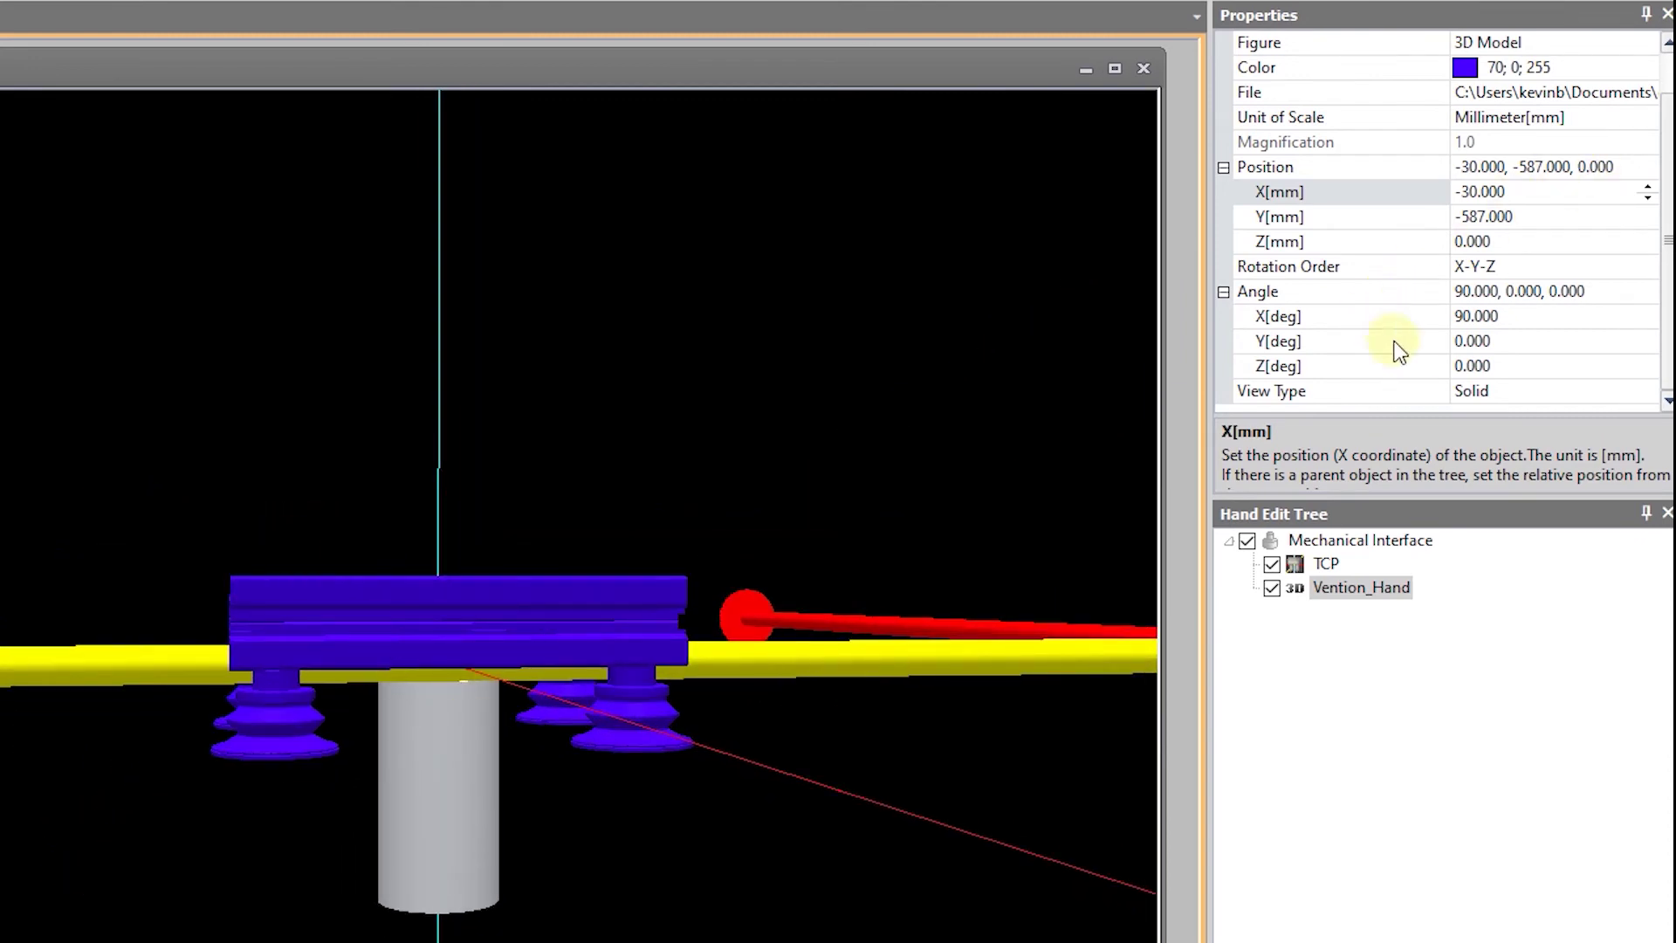
# Step: Rotate Vention_Hand -90° about X and change its Y position to +587 mm
pyautogui.click(1351, 319)
pyautogui.write('-90')
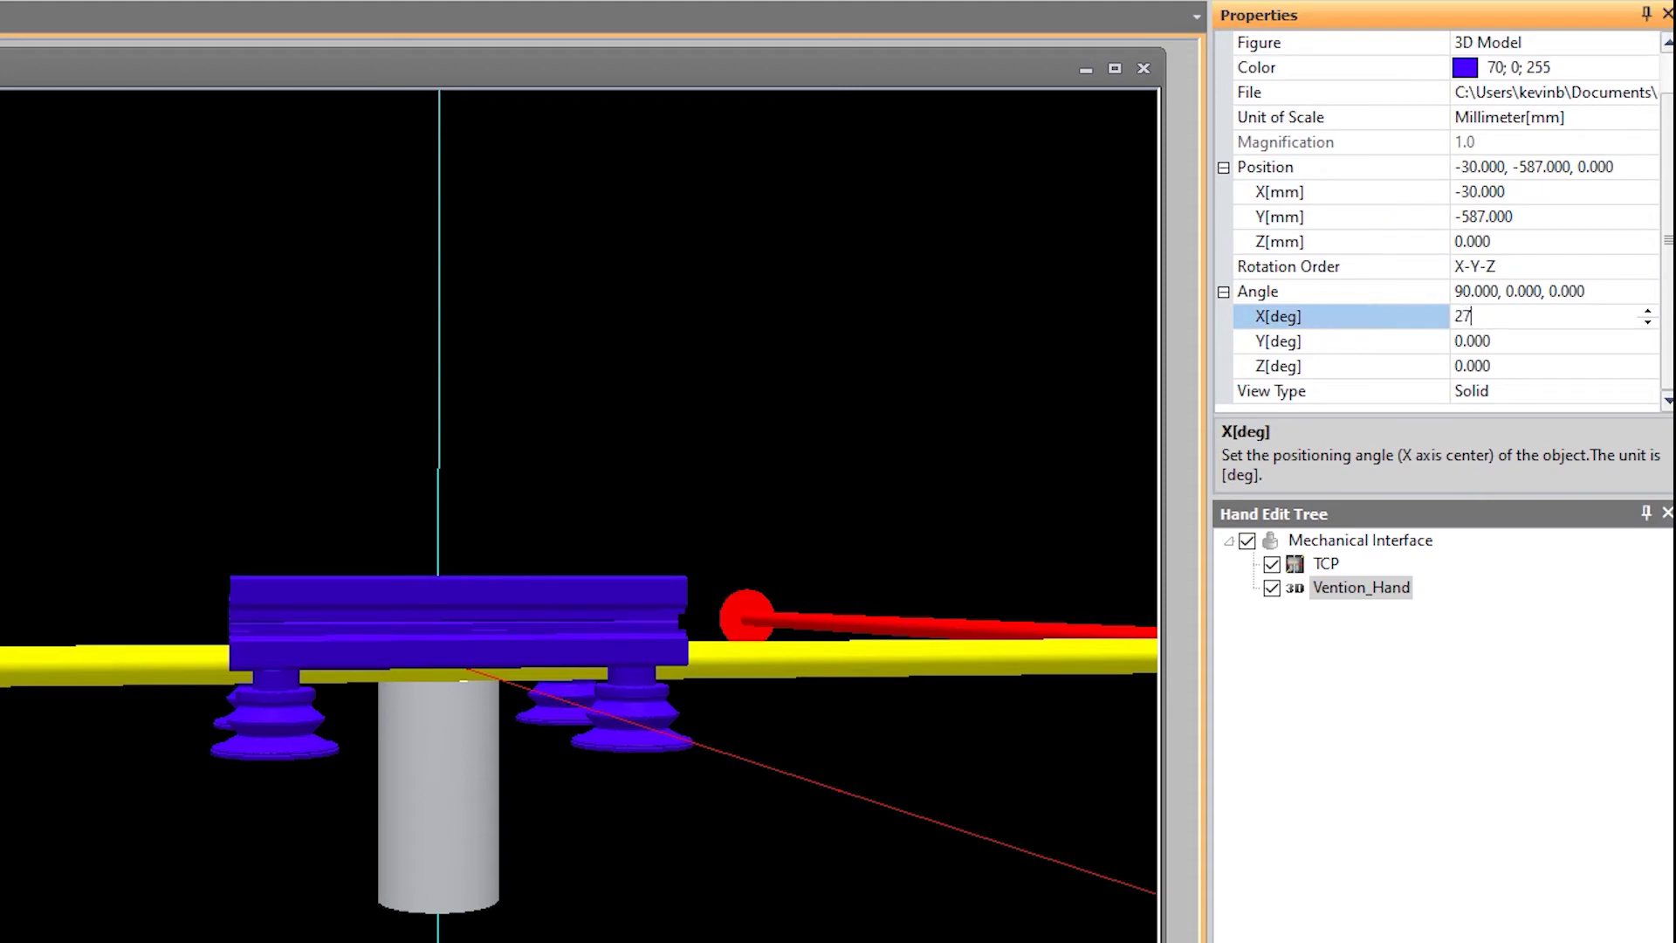
pyautogui.press('Return')
pyautogui.scroll(-5, 506, 693)
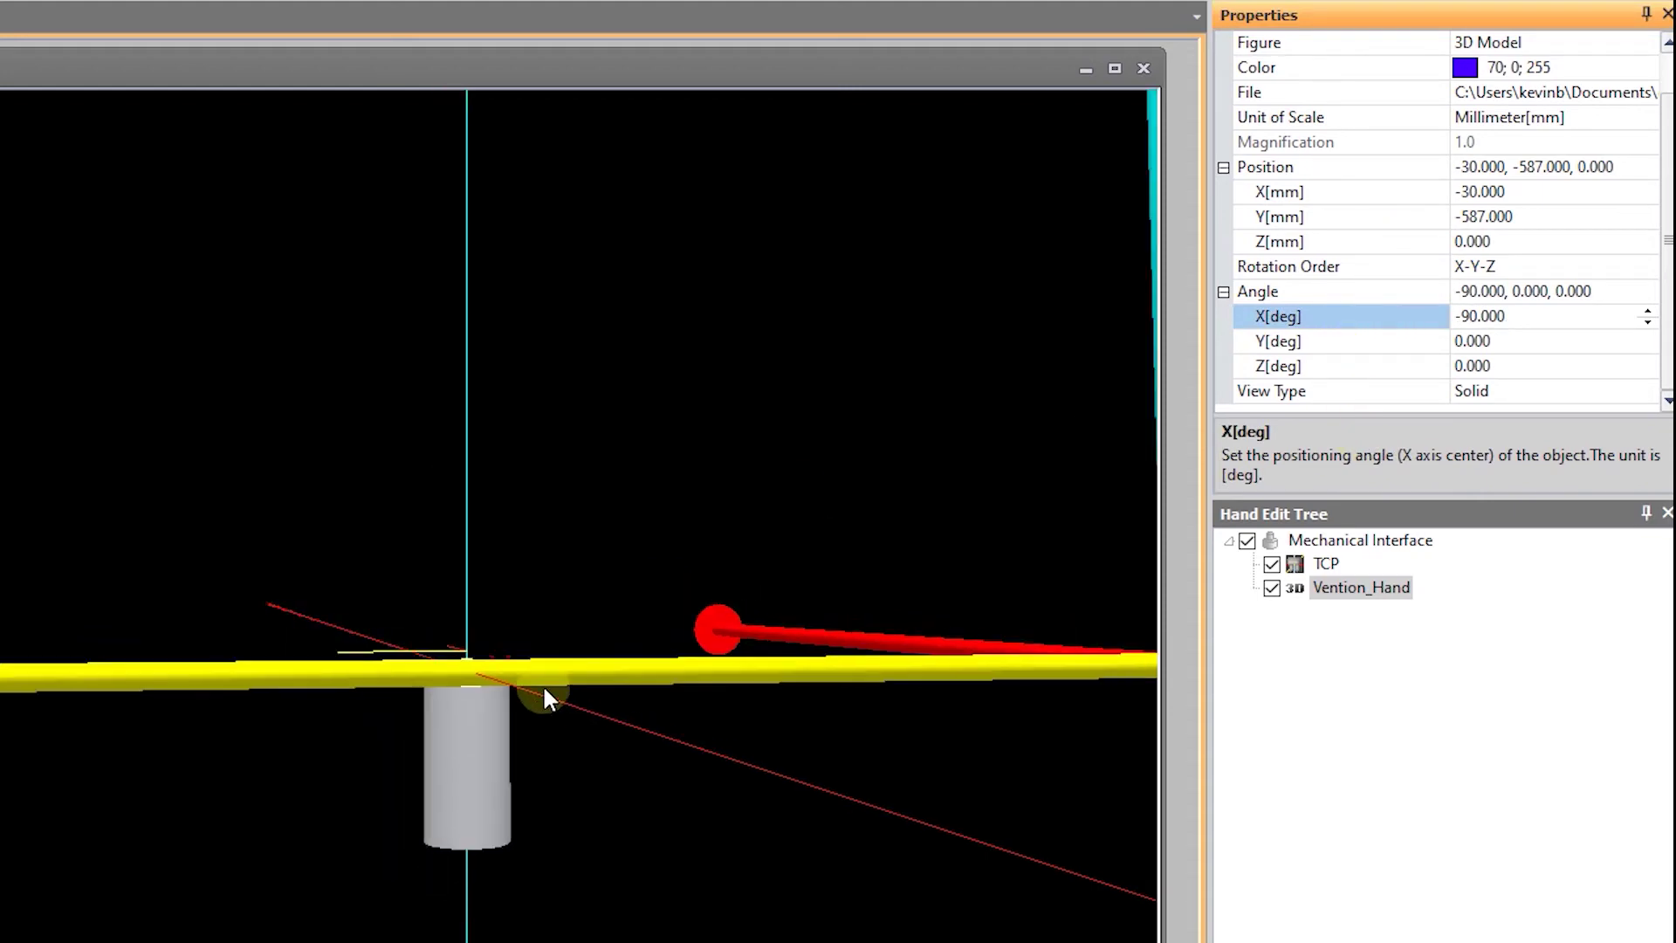
pyautogui.scroll(-1, 553, 652)
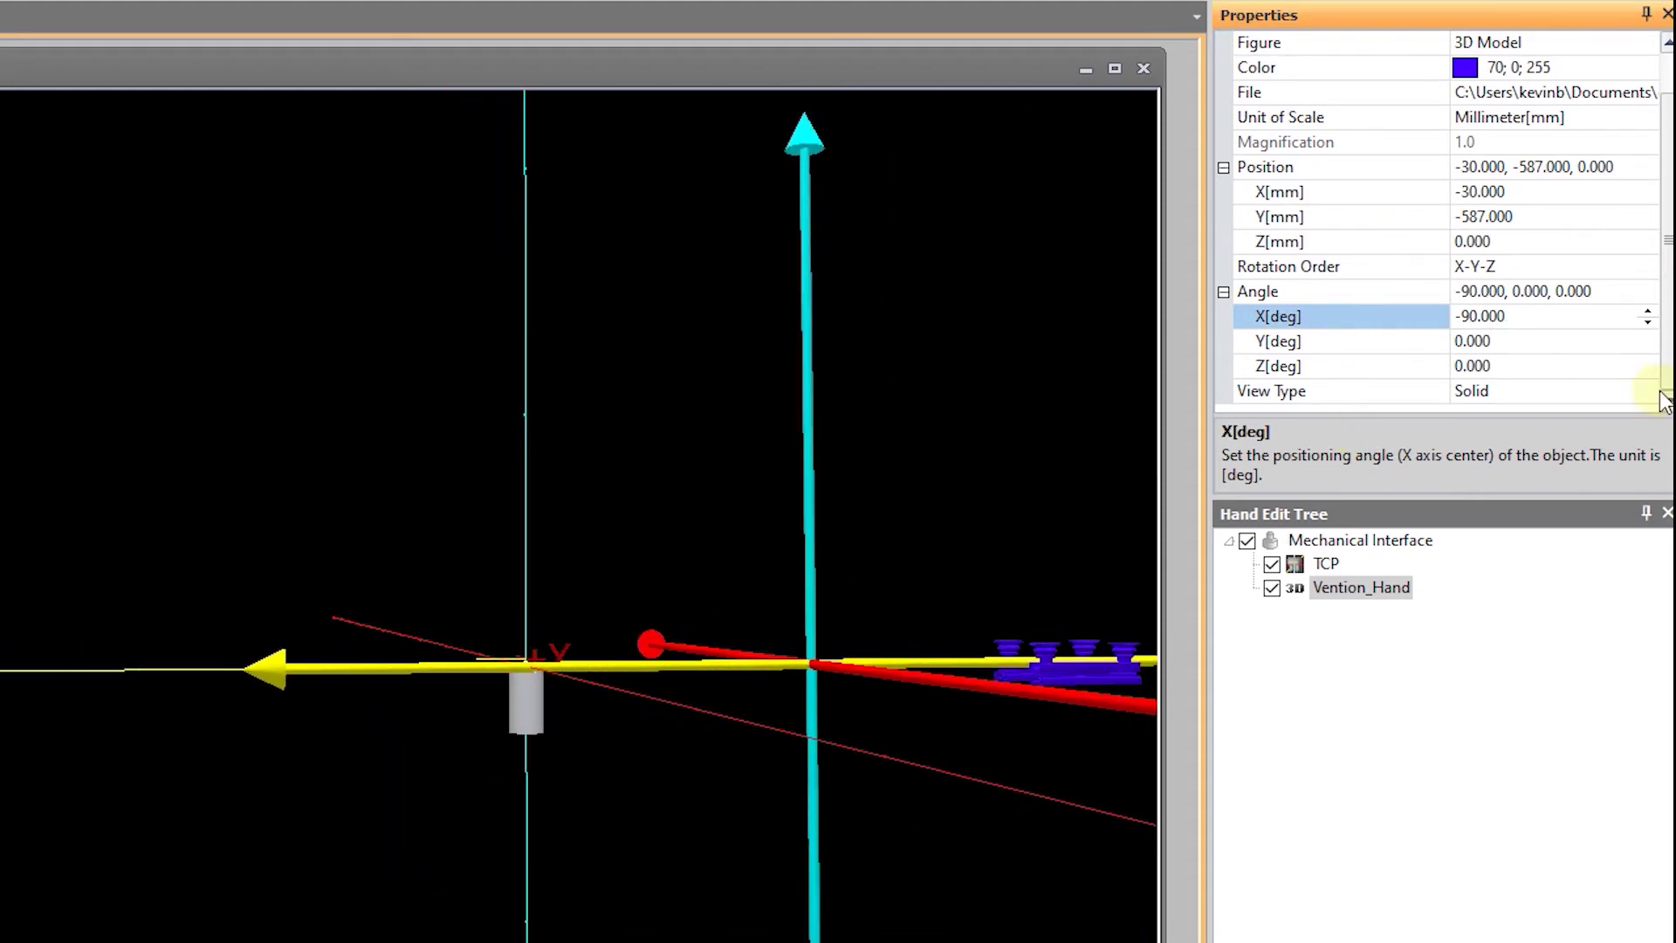
pyautogui.click(1465, 218)
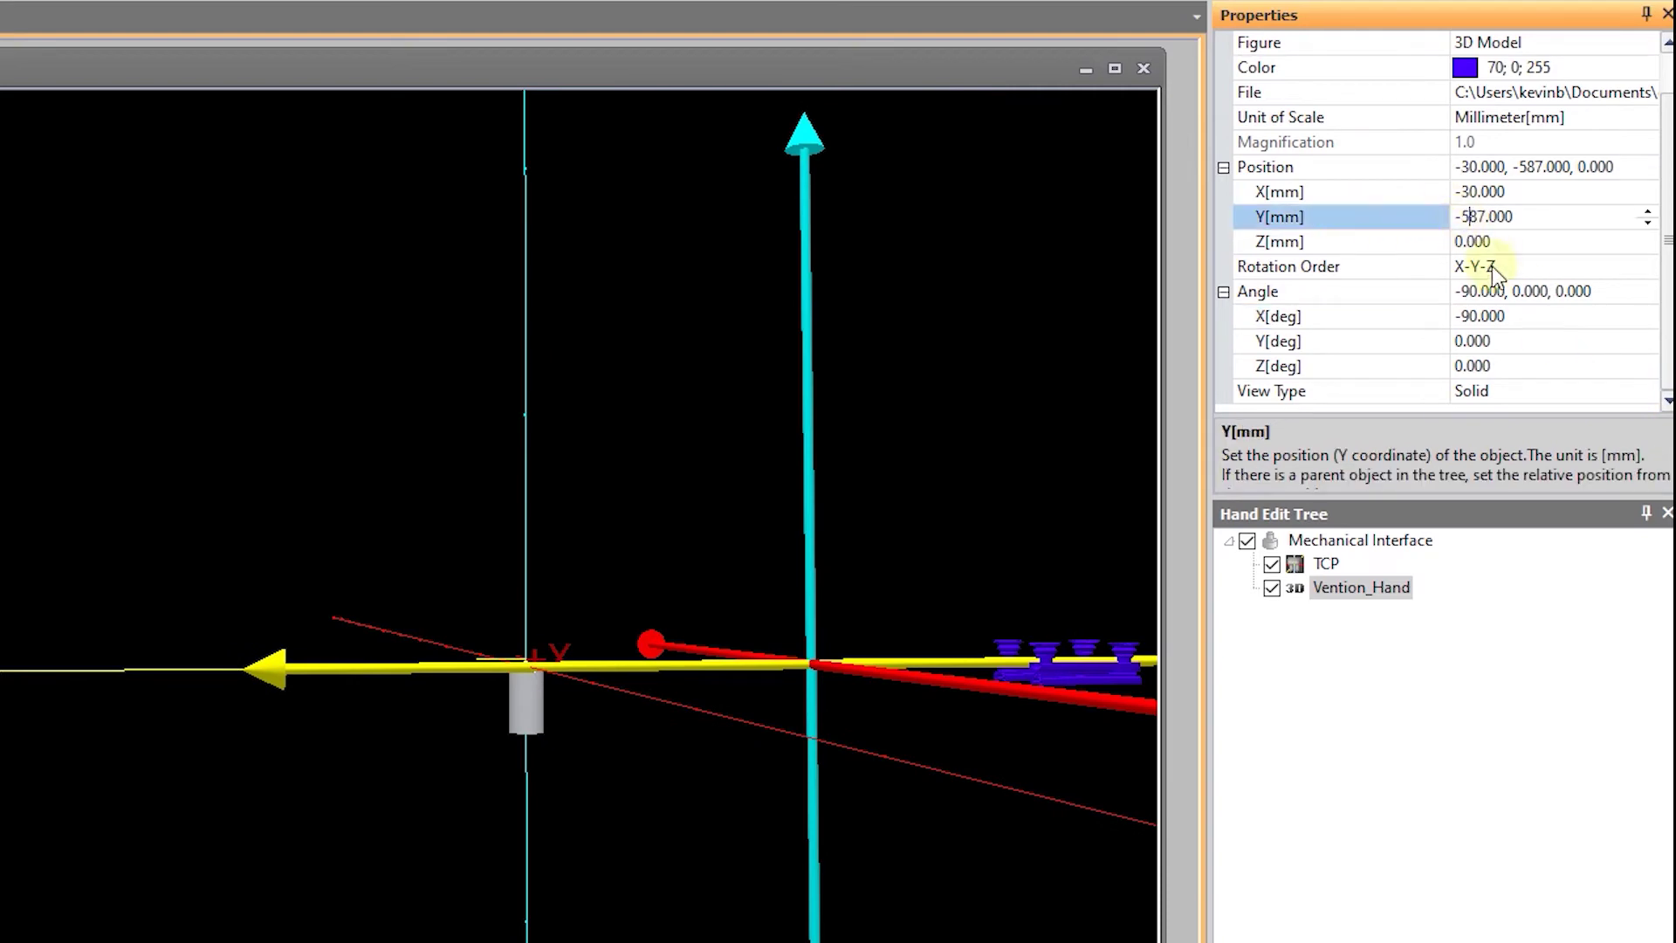
pyautogui.press('Delete')
pyautogui.press('Return')
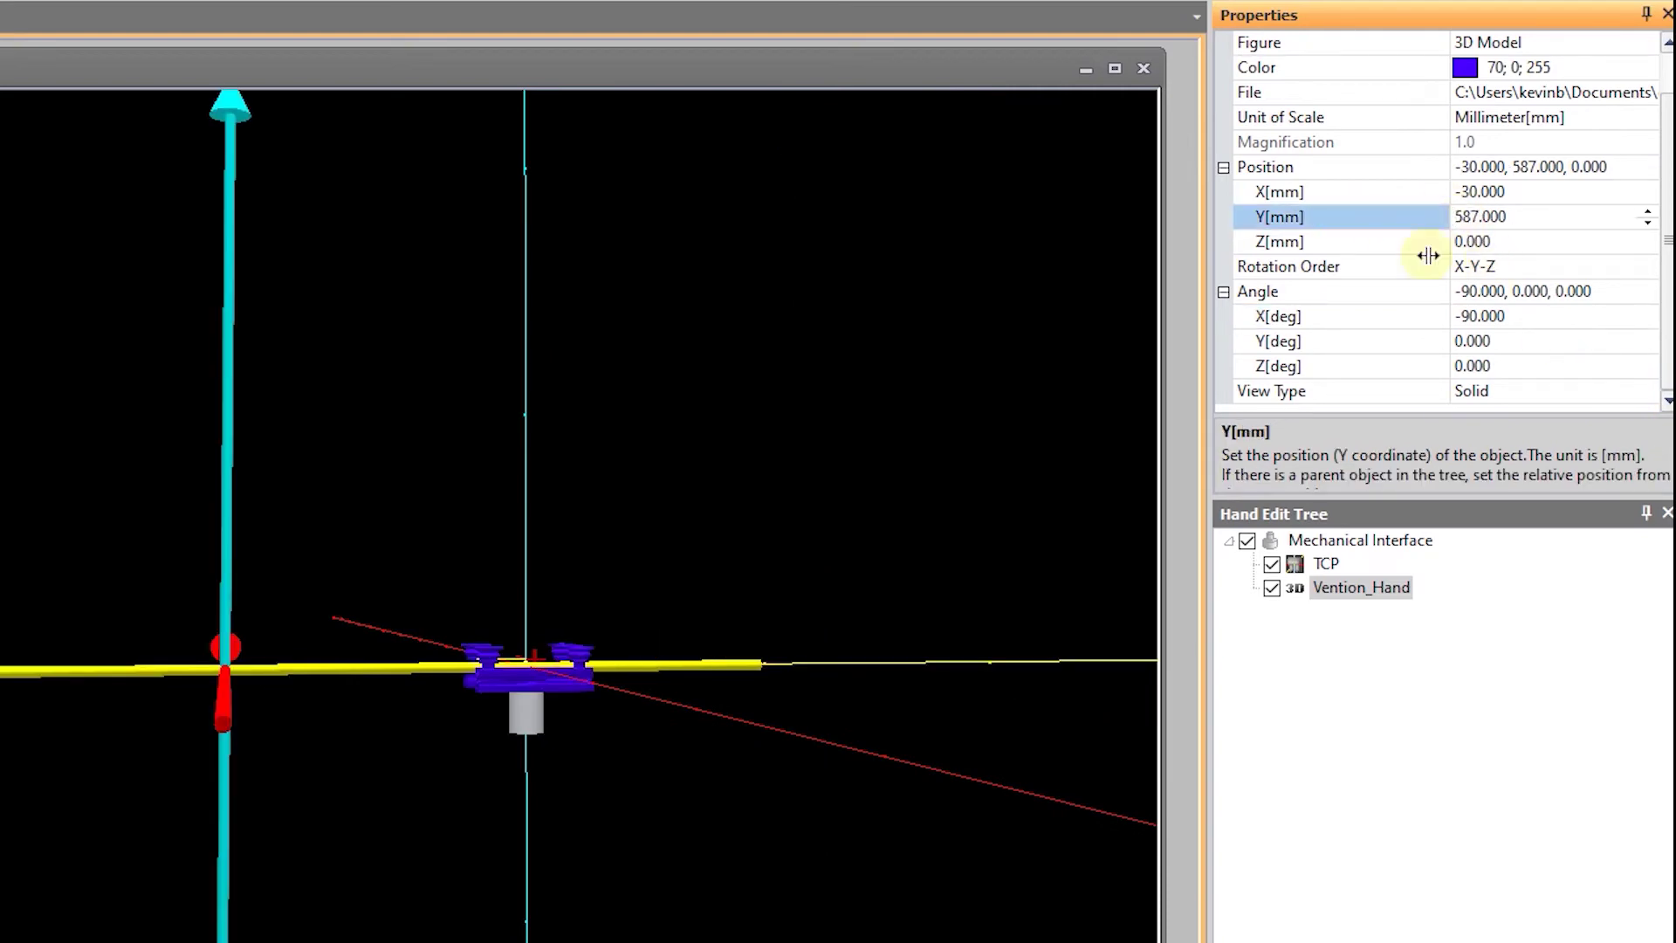
pyautogui.scroll(5, 528, 706)
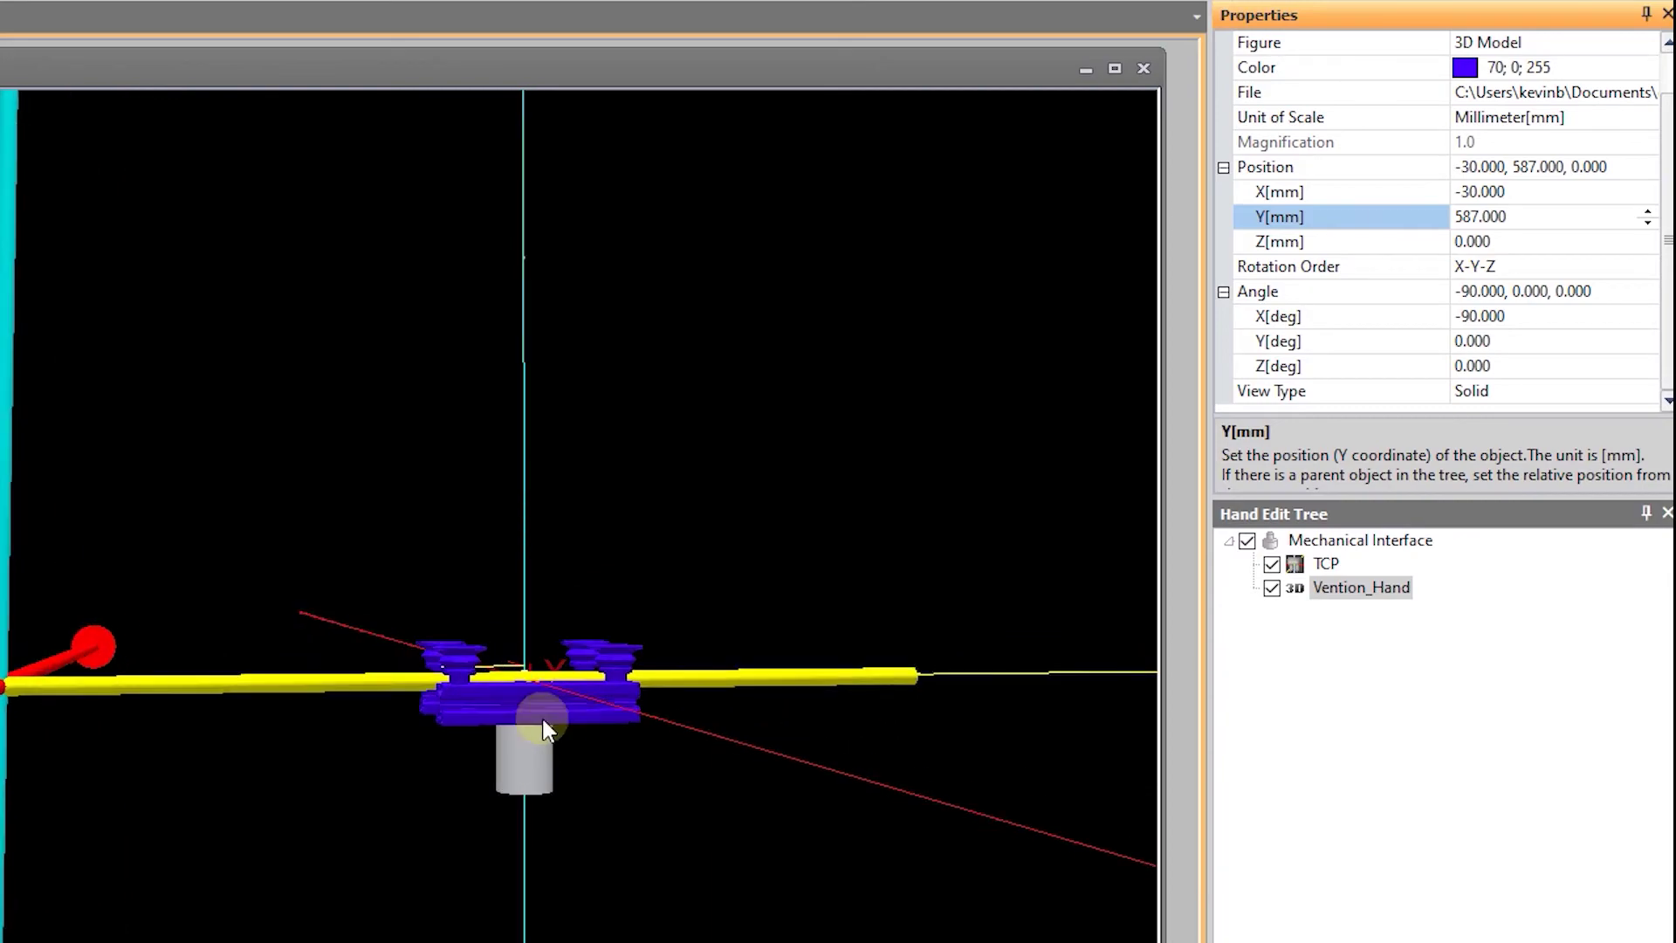
pyautogui.moveTo(521, 699); pyautogui.dragTo(360, 548)
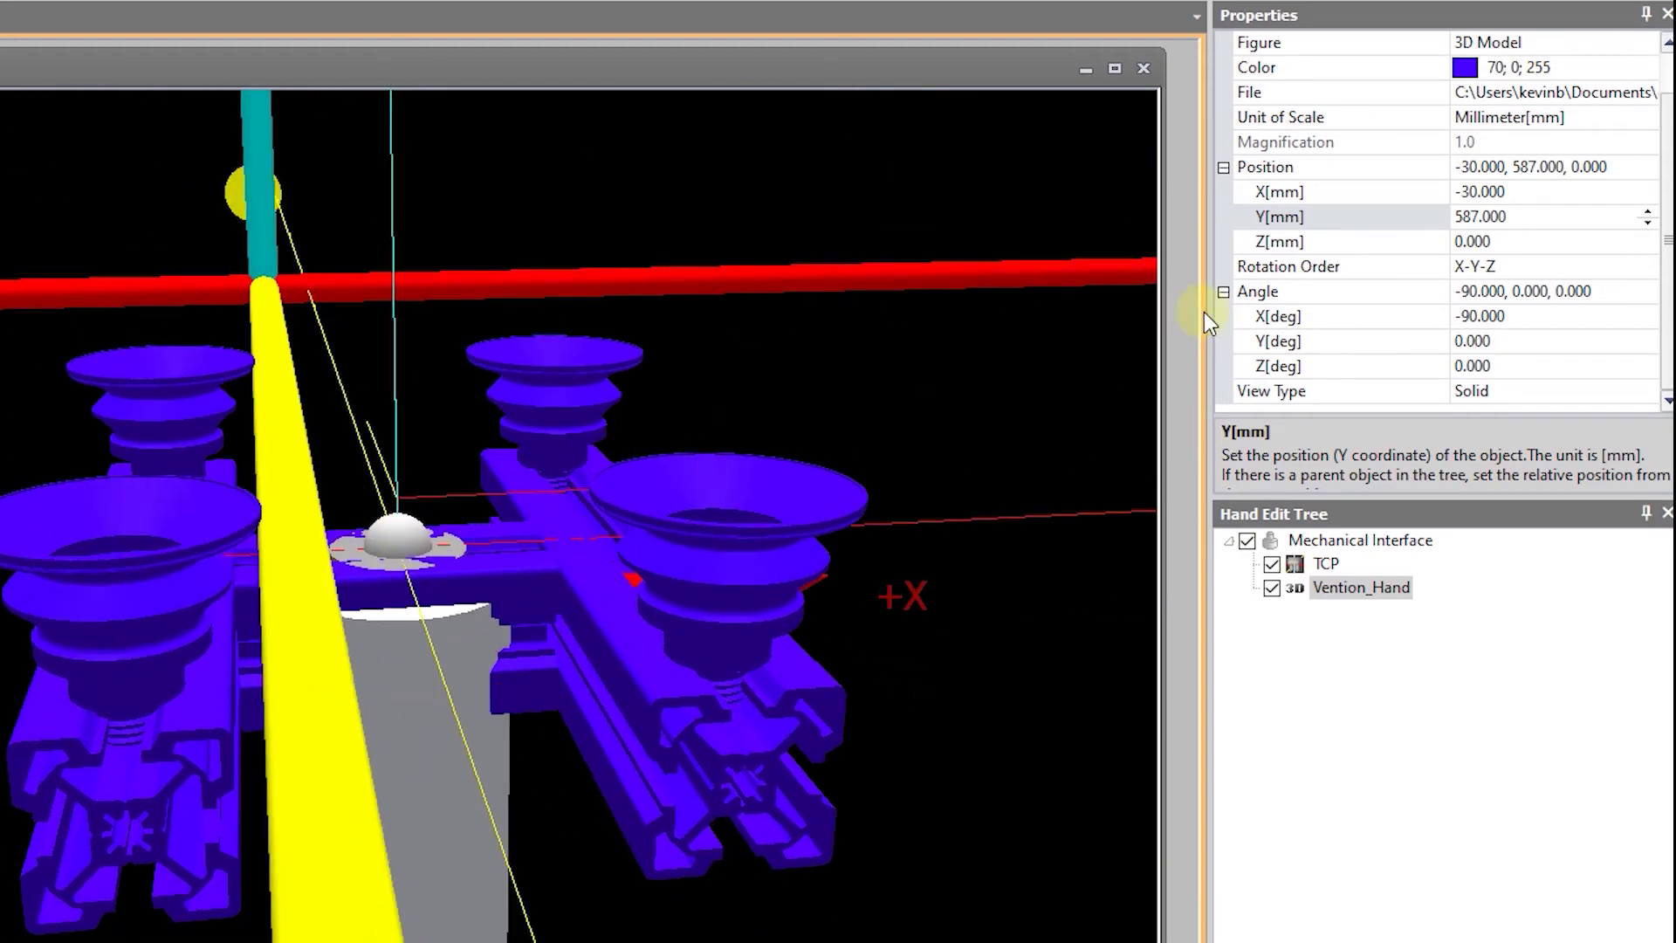
# Step: Try Z positions of -200, 200, 100 and 75 mm for Vention_Hand
pyautogui.click(1407, 244)
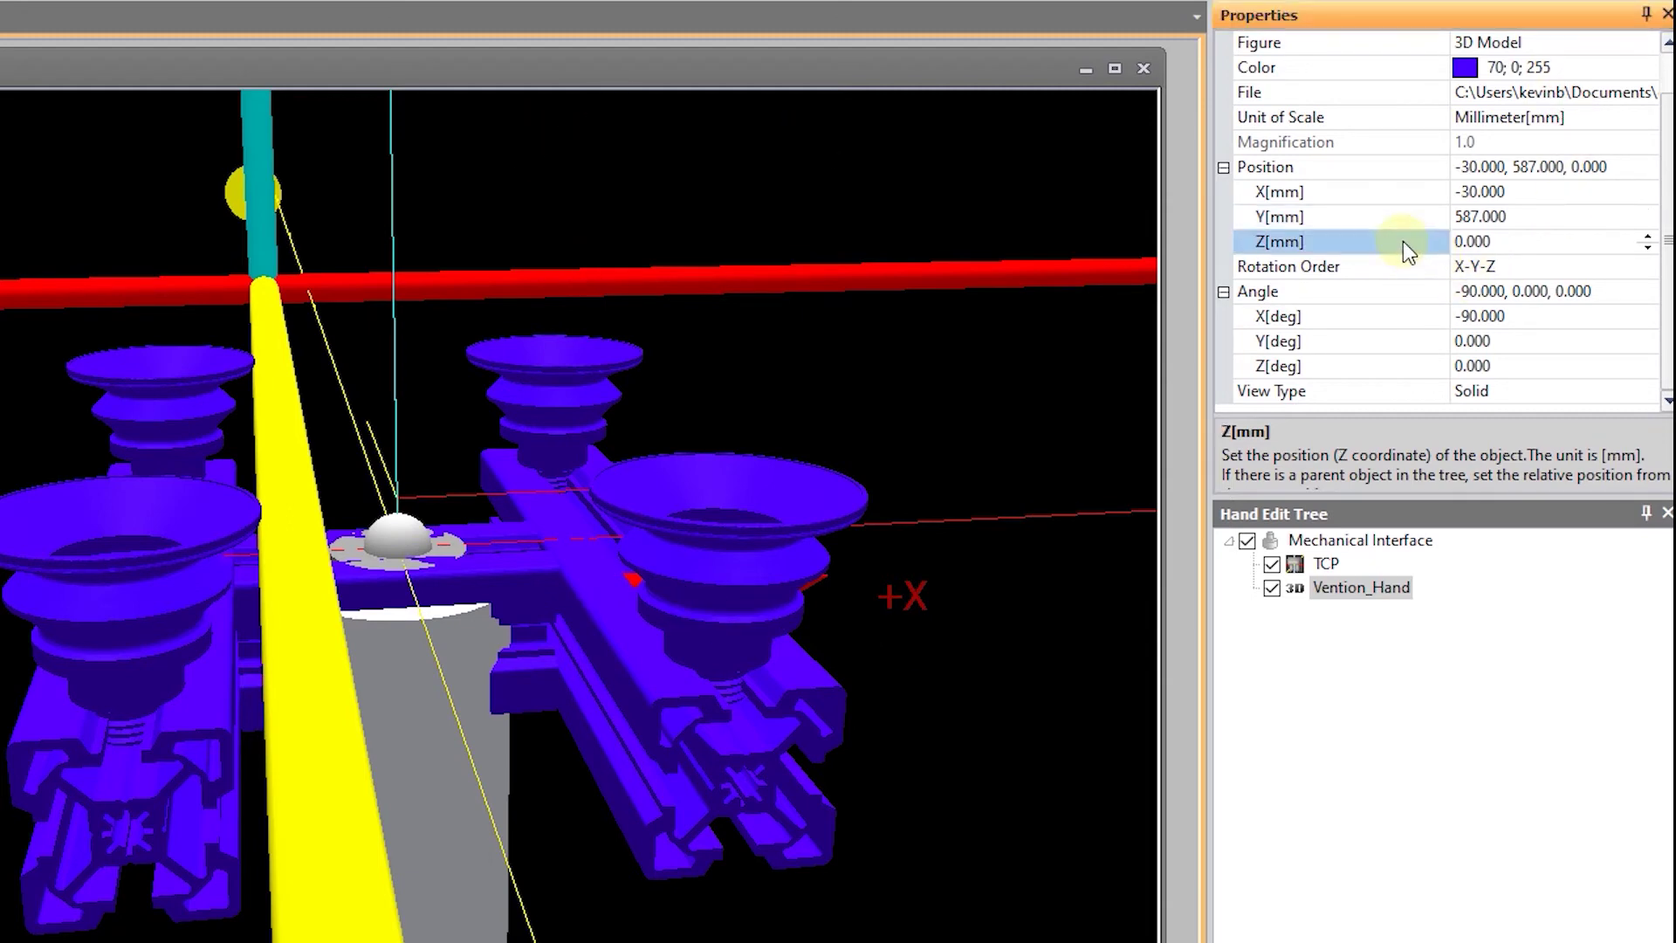
pyautogui.write('-200')
pyautogui.press('Return')
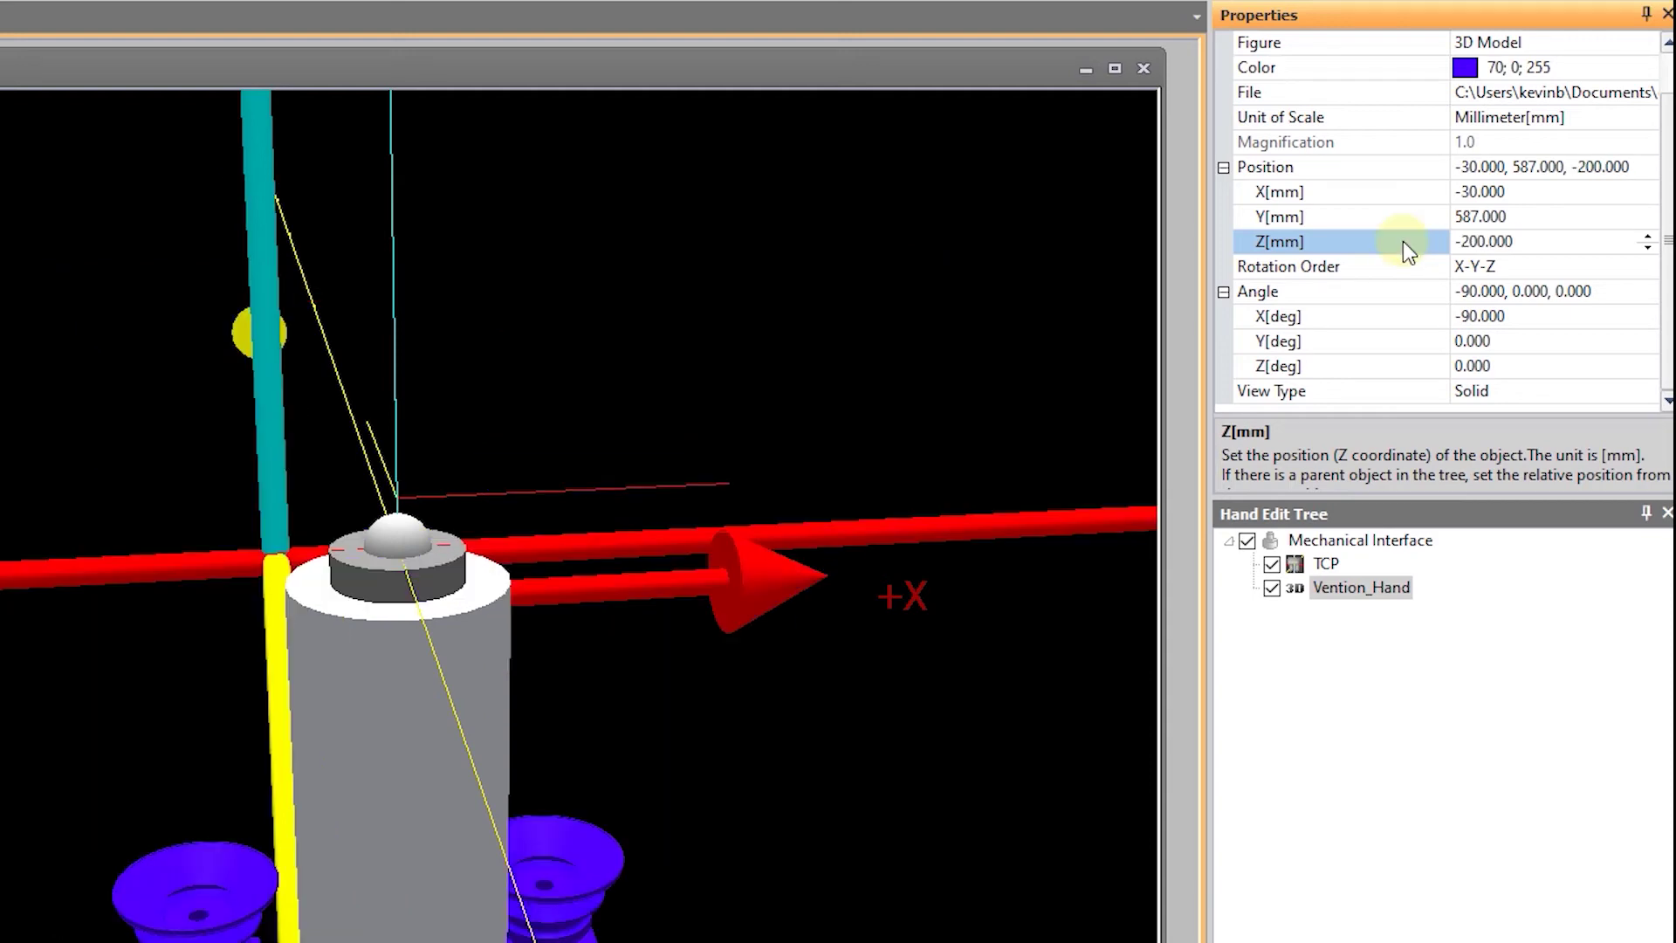
pyautogui.write('200')
pyautogui.press('Return')
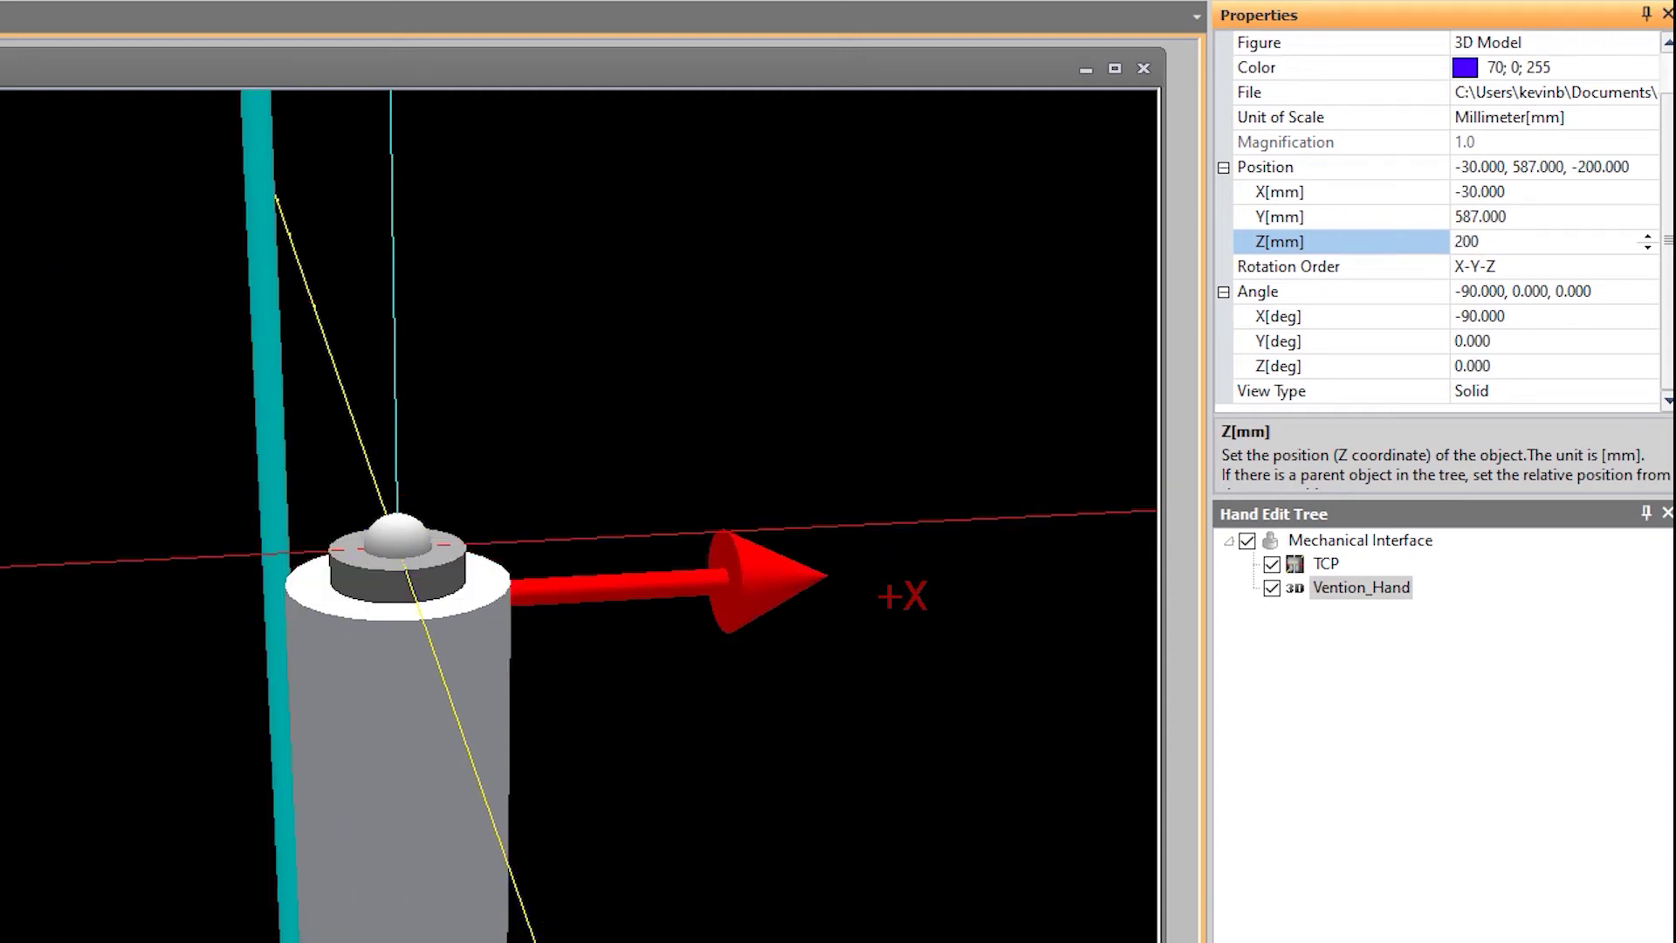
pyautogui.scroll(-3, 768, 449)
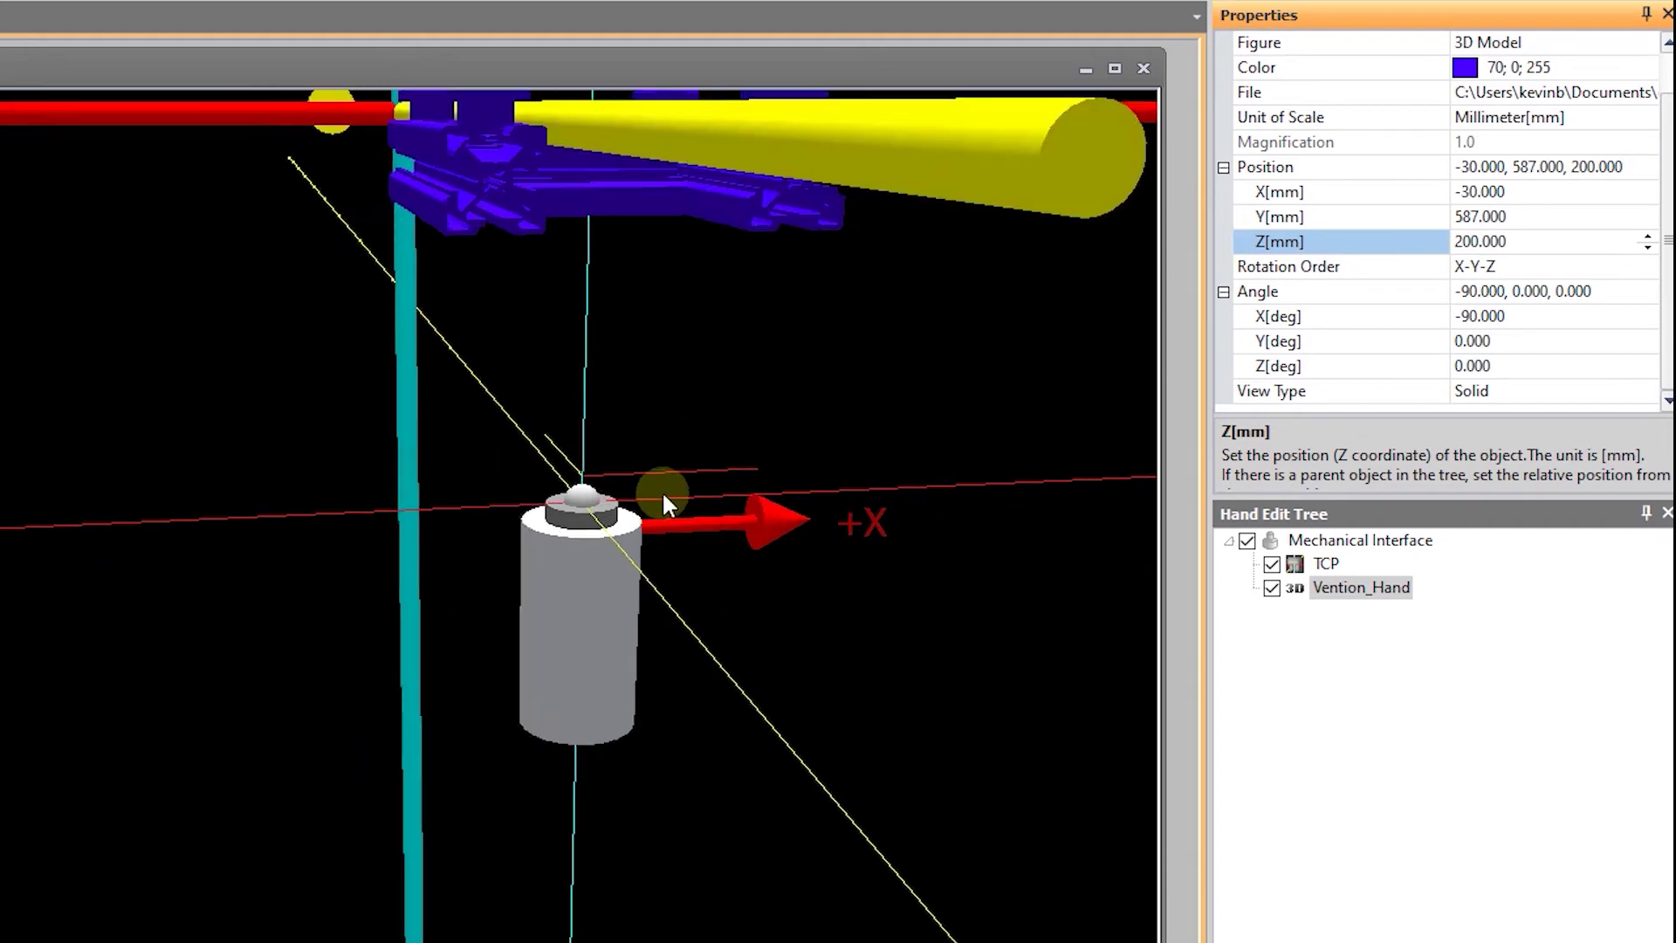
pyautogui.scroll(2, 688, 418)
pyautogui.write('100')
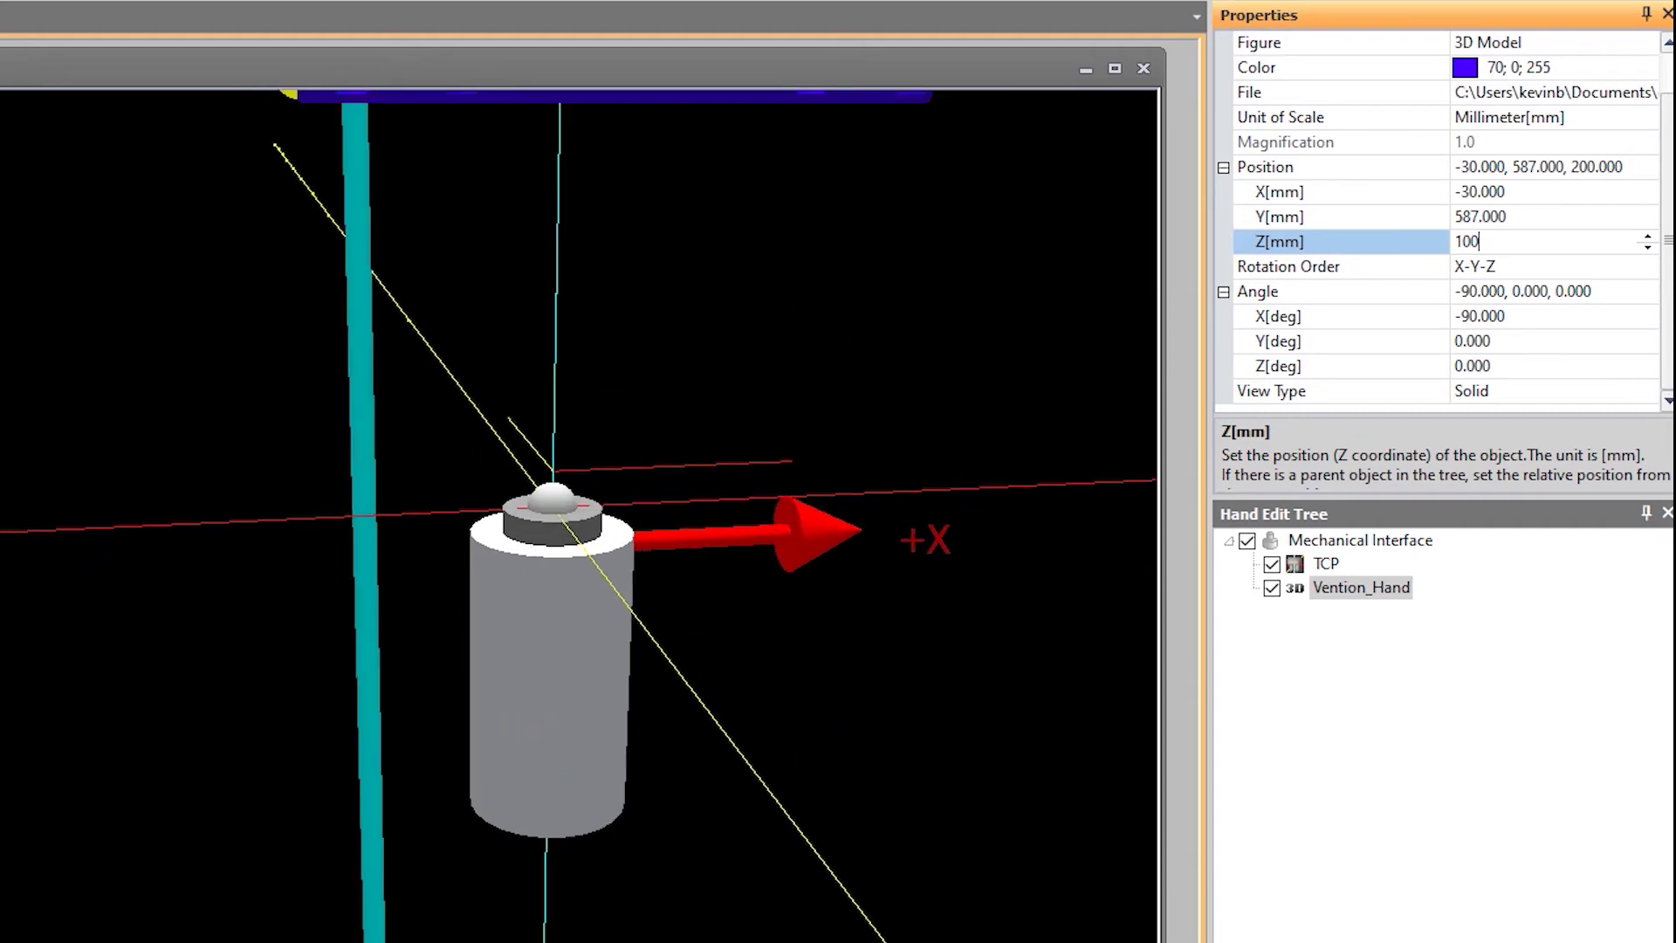
pyautogui.press('Return')
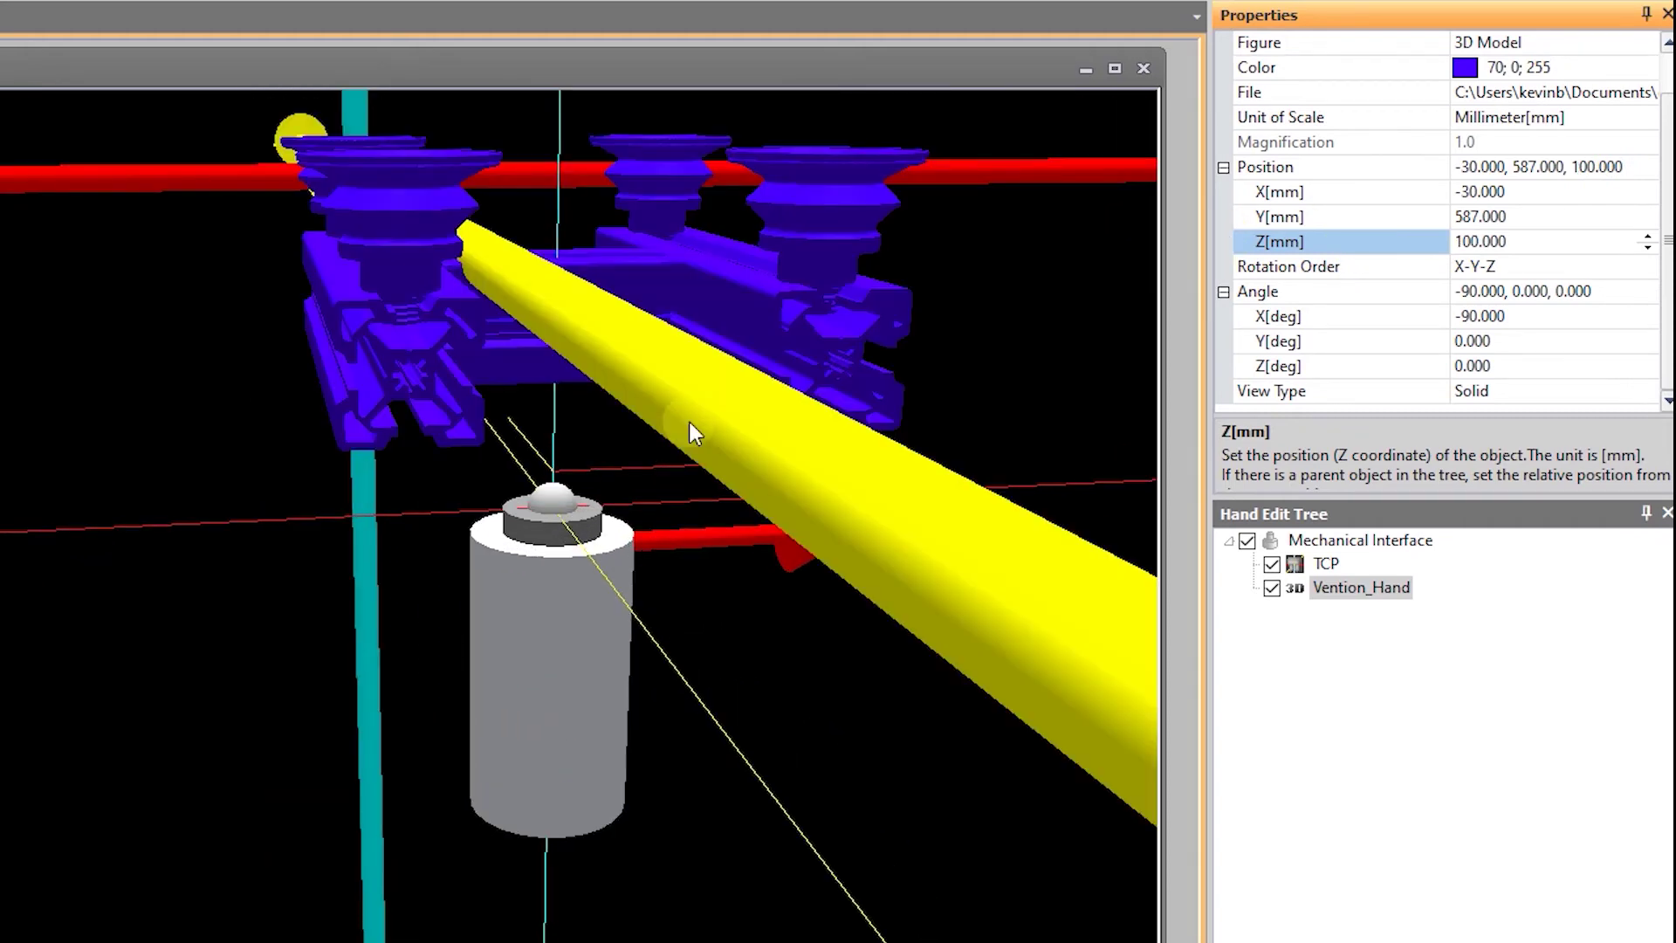
pyautogui.write('75')
pyautogui.press('Return')
pyautogui.click(612, 600)
pyautogui.moveTo(613, 601); pyautogui.dragTo(616, 588)
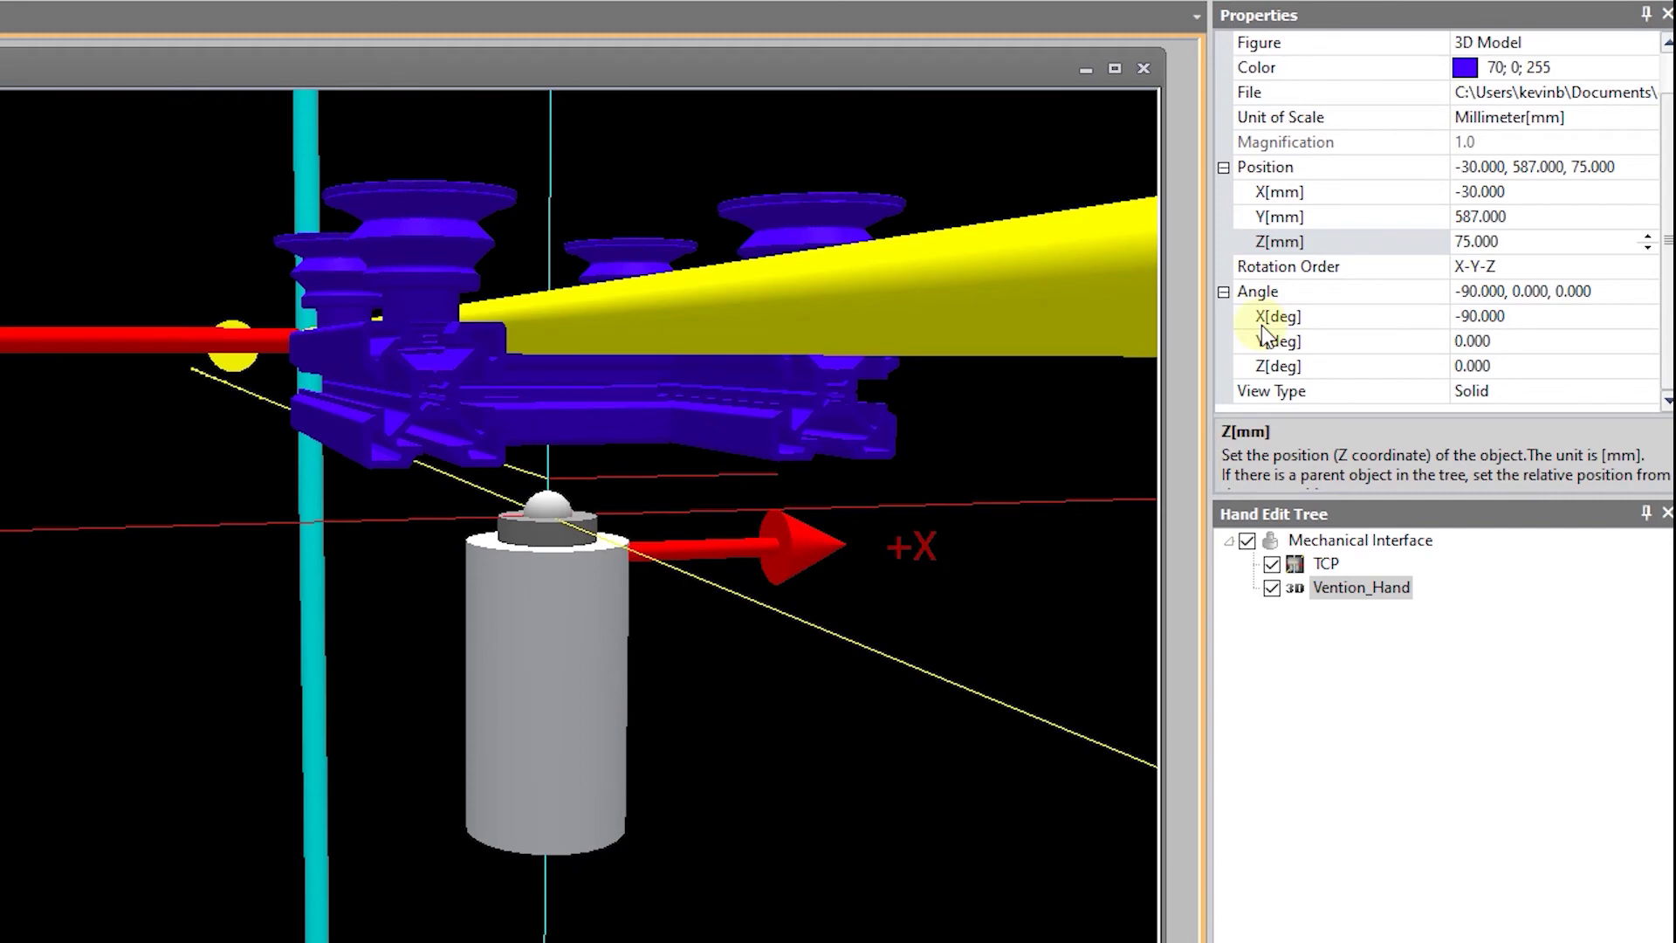
# Step: Lower the Z position to 50, then 45 mm, checking the fit on the cylinder
pyautogui.click(1370, 242)
pyautogui.write('50')
pyautogui.press('Return')
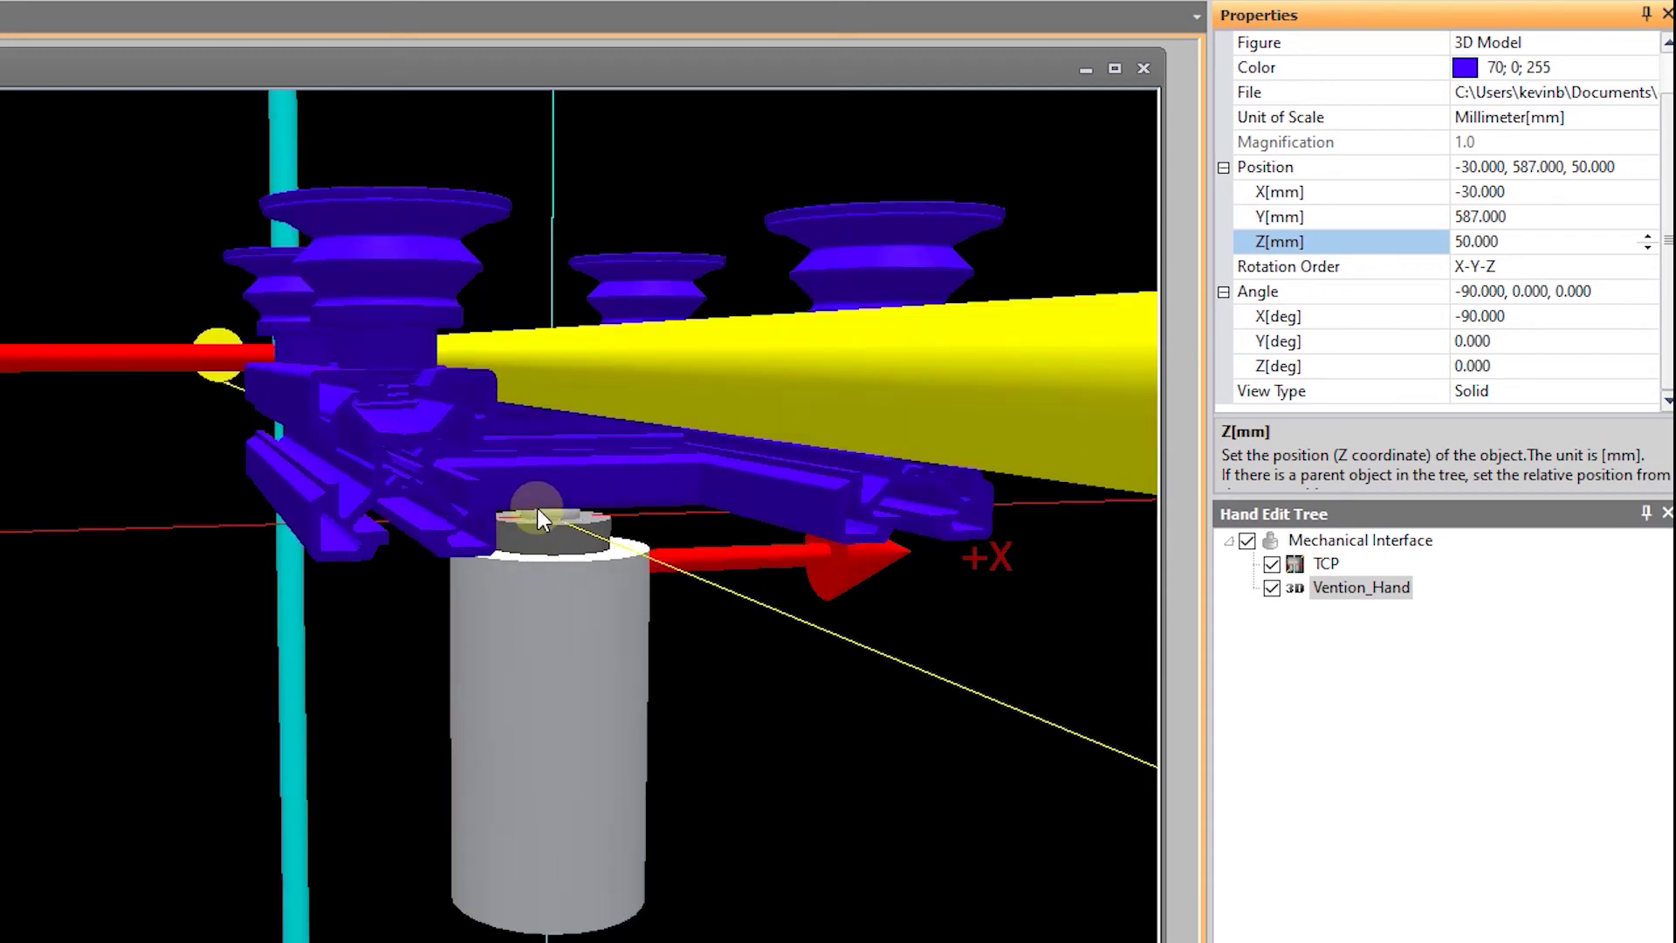
pyautogui.scroll(5, 534, 499)
pyautogui.scroll(-3, 551, 521)
pyautogui.moveTo(604, 575); pyautogui.dragTo(610, 464)
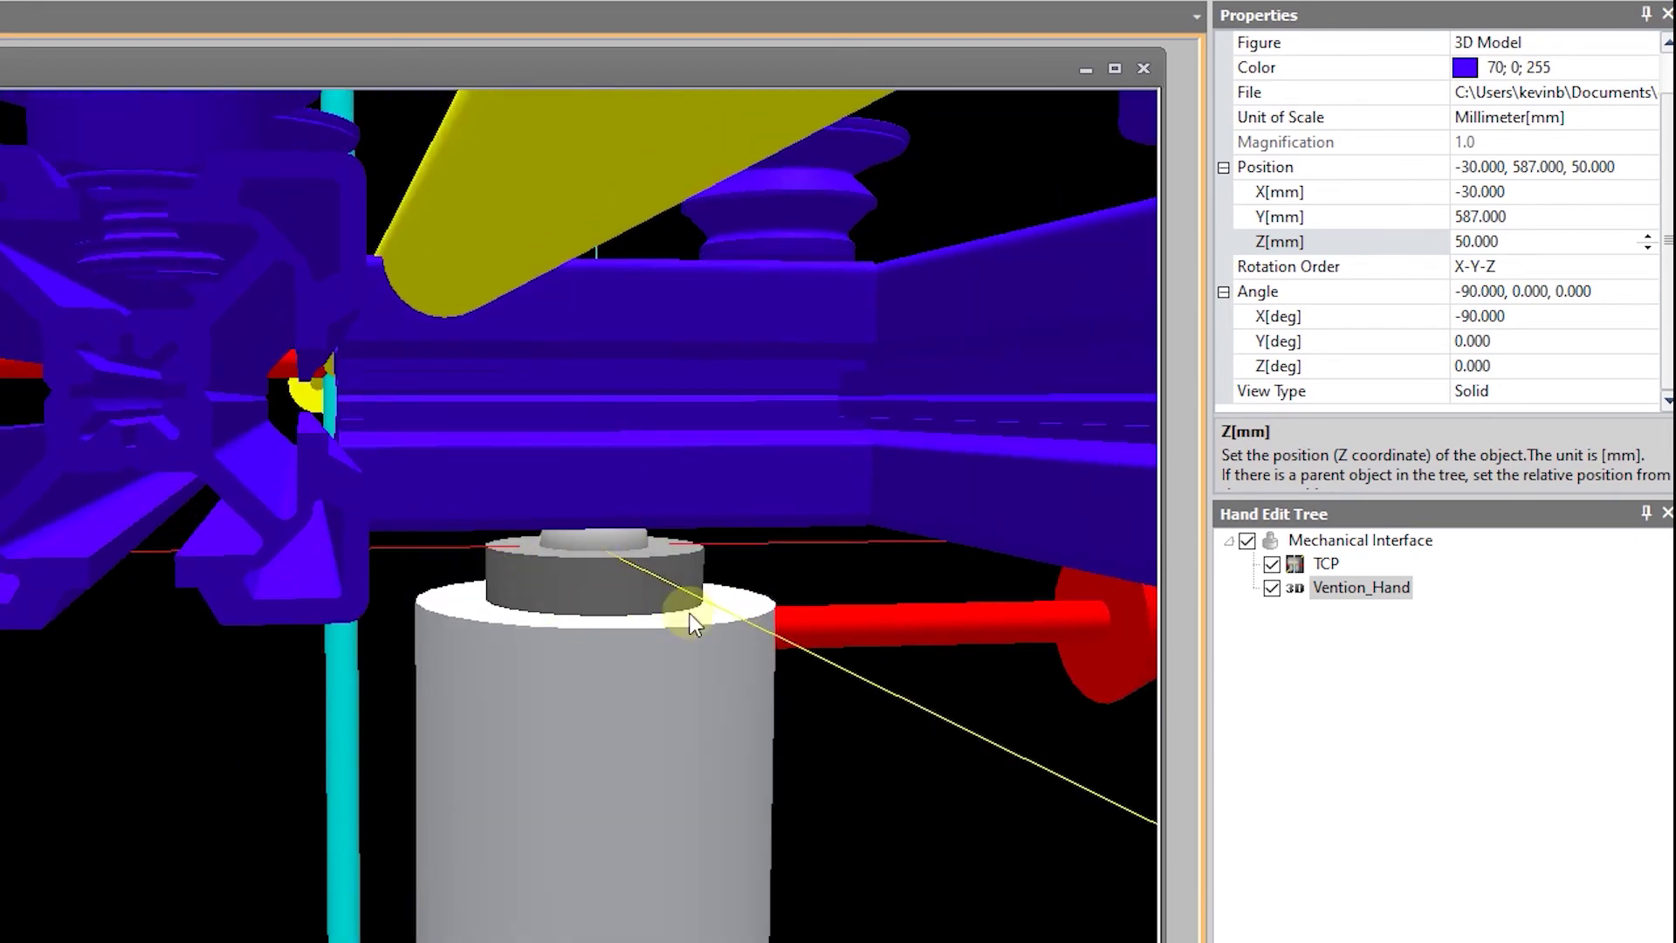
pyautogui.click(1360, 241)
pyautogui.write('45')
pyautogui.press('Return')
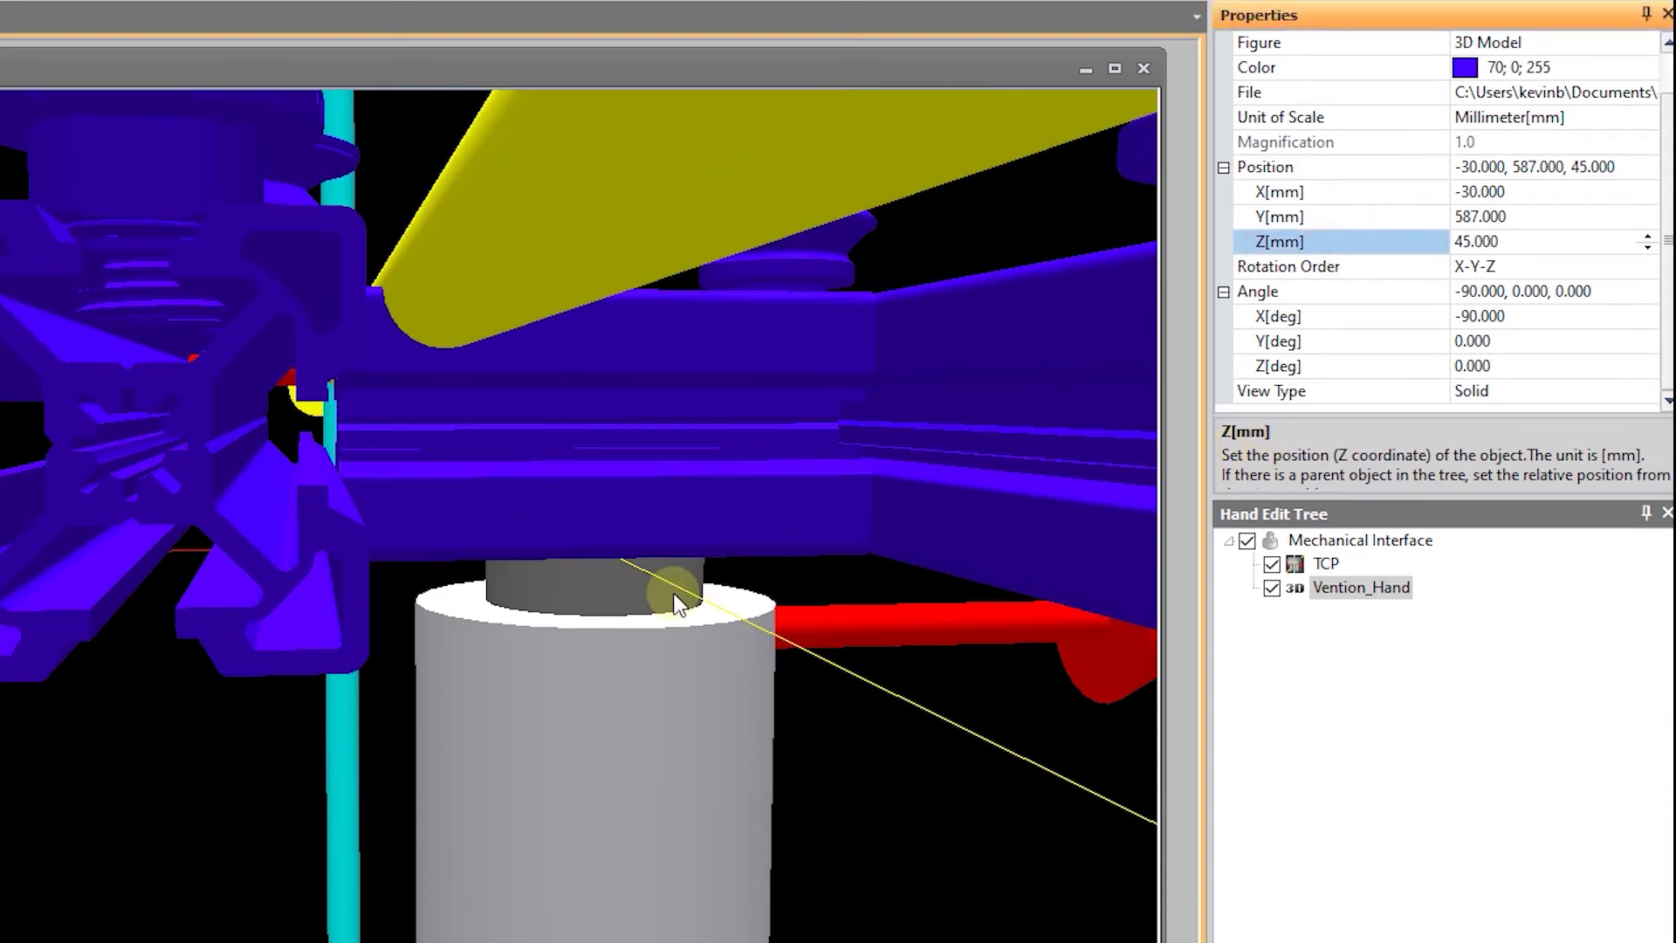
pyautogui.moveTo(542, 598); pyautogui.dragTo(583, 611)
# Step: Set the TCP's Z position to 75 mm, after first trying 100 mm
pyautogui.click(1320, 564)
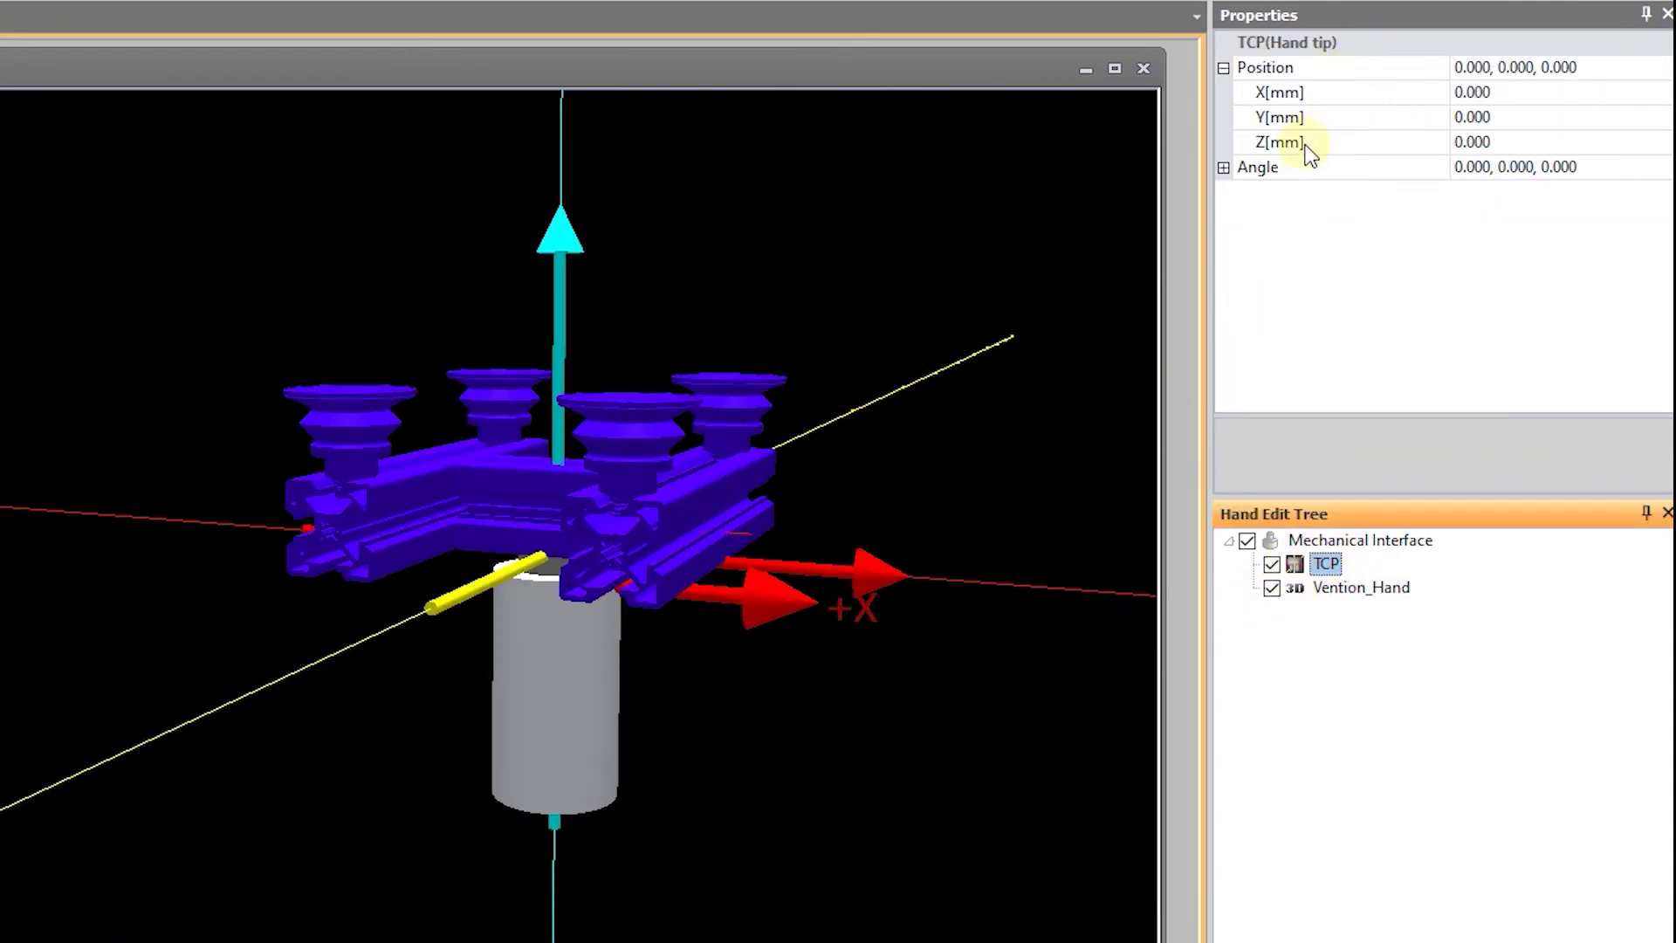
pyautogui.click(1315, 150)
pyautogui.write('100')
pyautogui.press('Return')
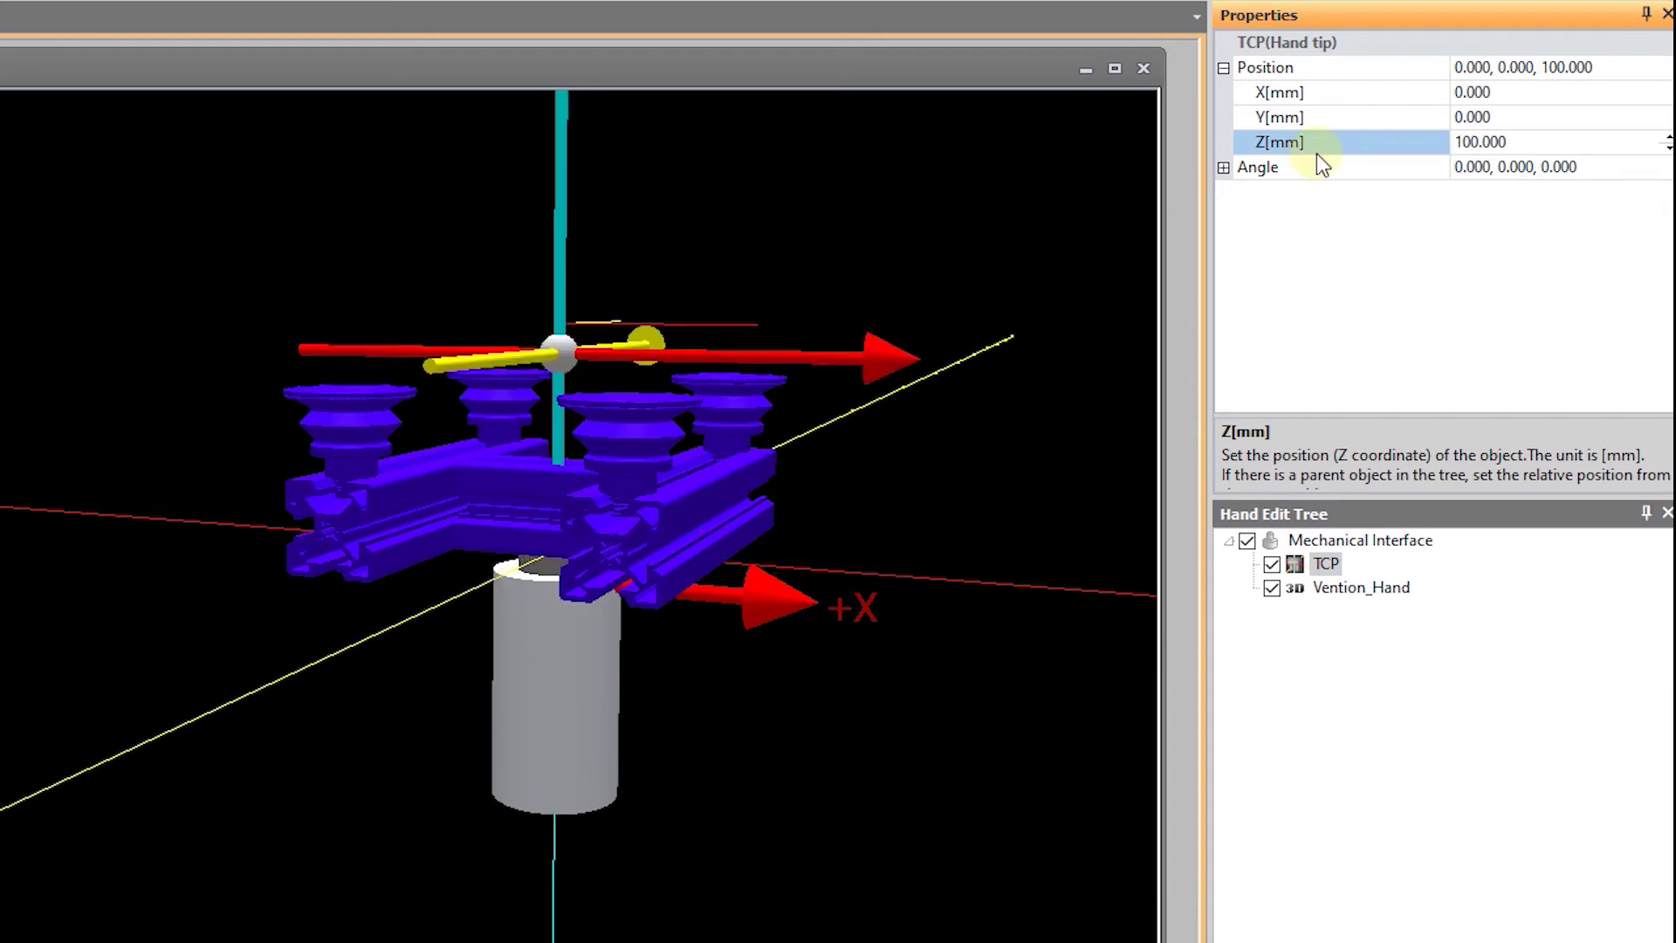
pyautogui.scroll(3, 745, 385)
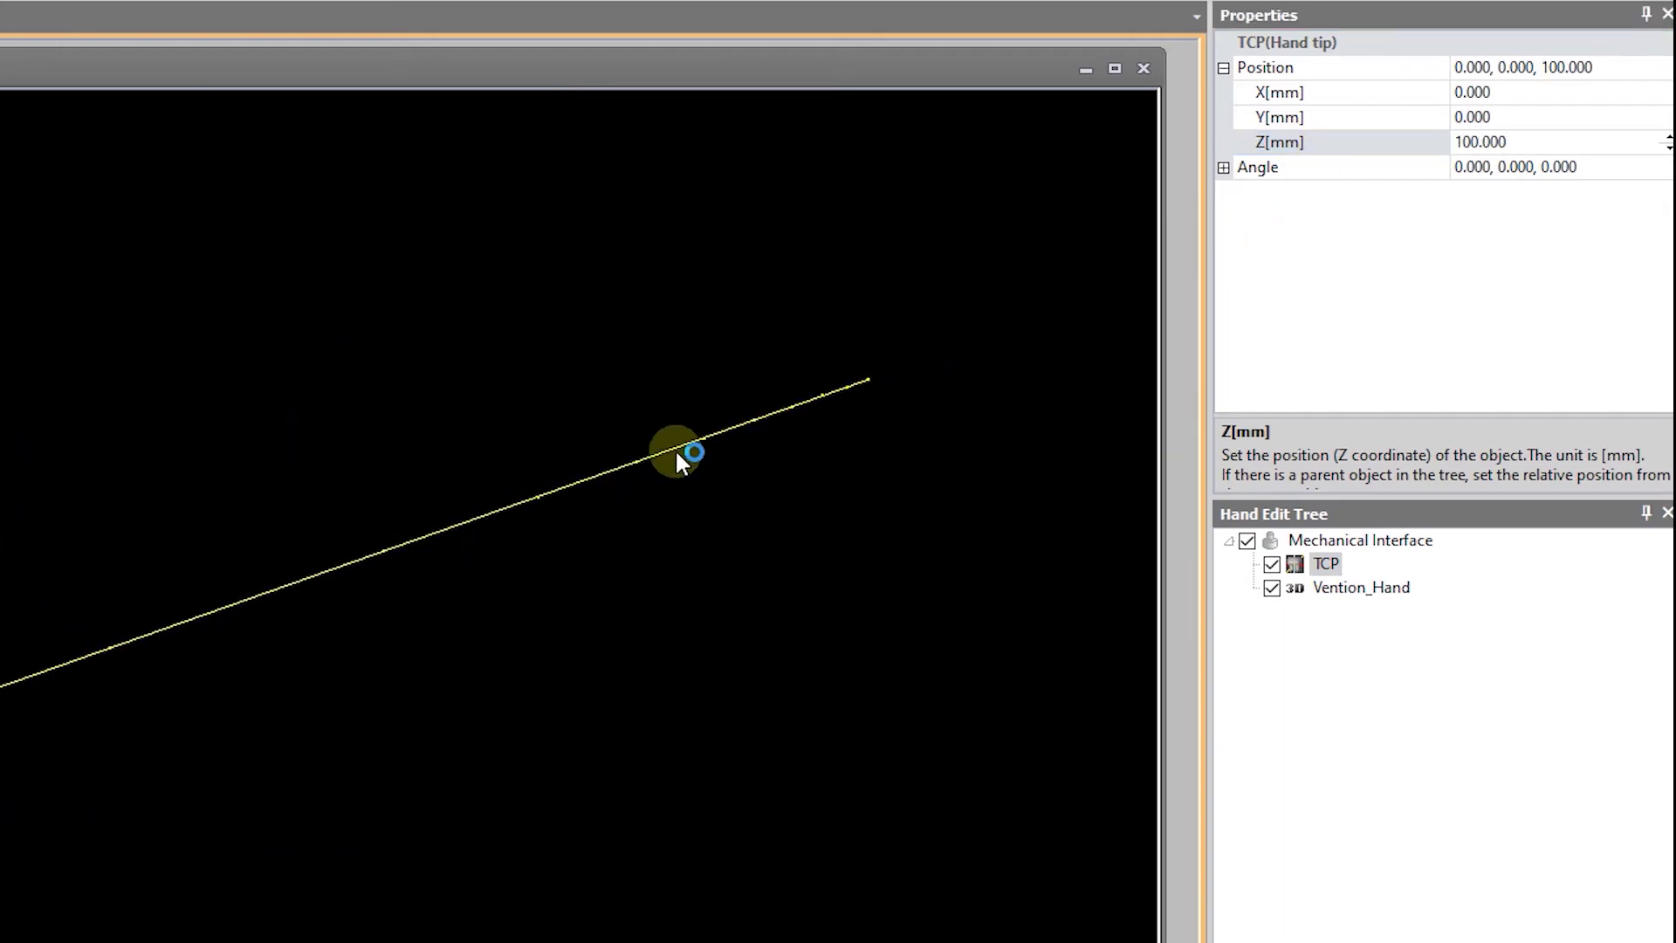
pyautogui.scroll(3, 683, 448)
pyautogui.scroll(-5, 823, 423)
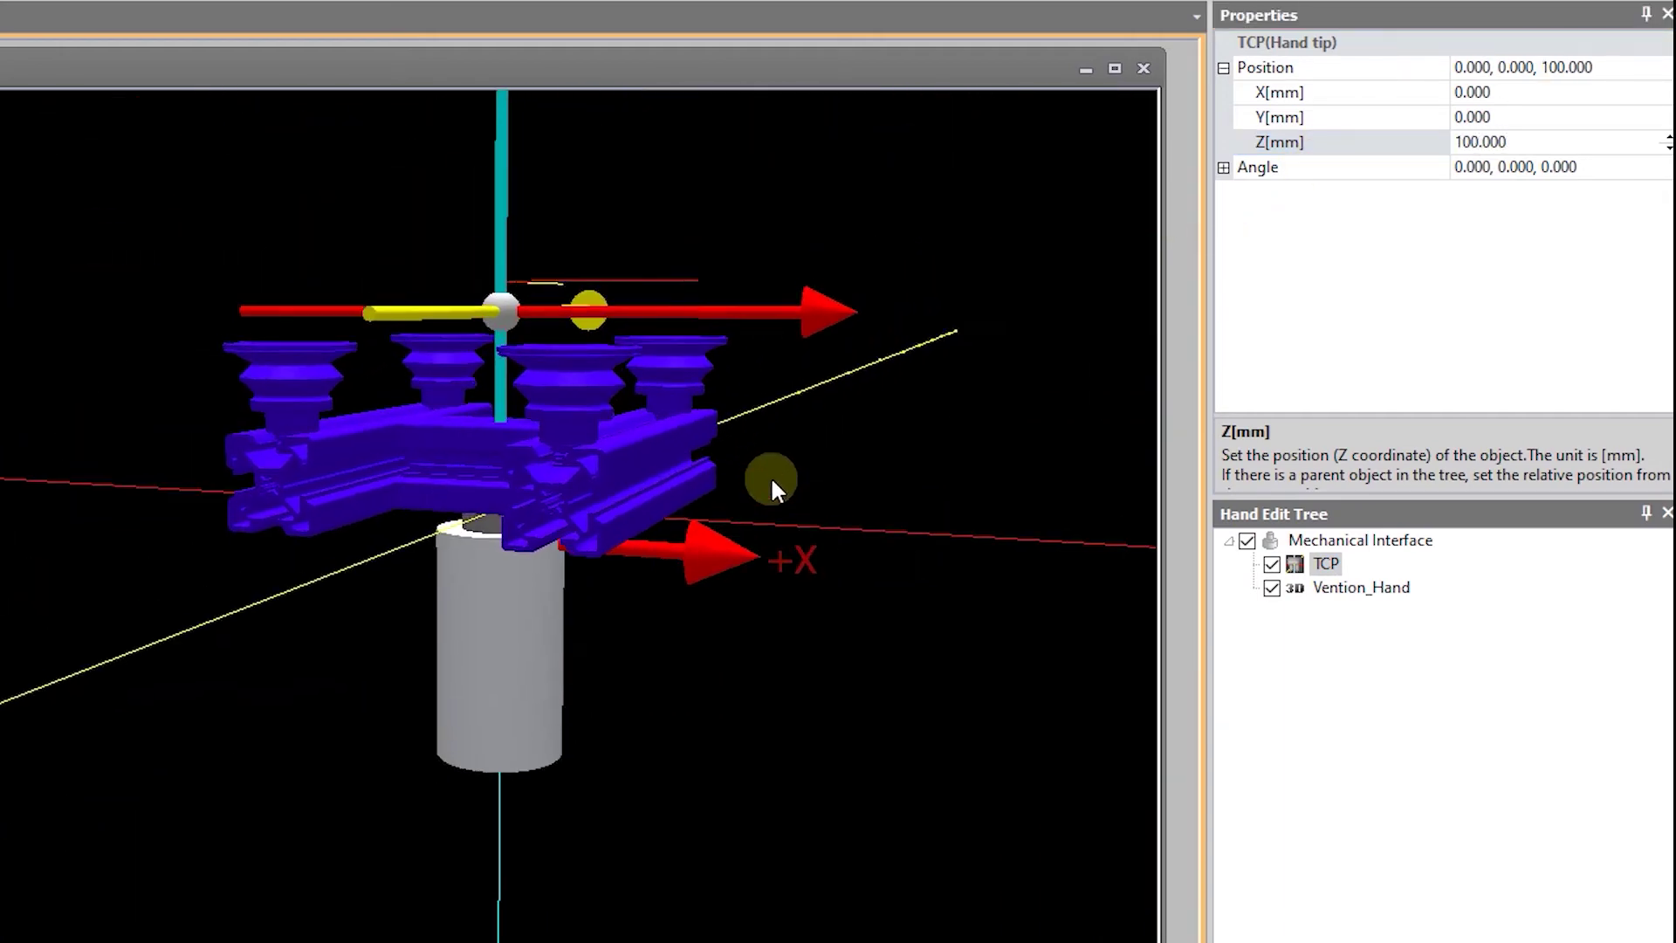
pyautogui.scroll(1, 699, 459)
pyautogui.click(1313, 146)
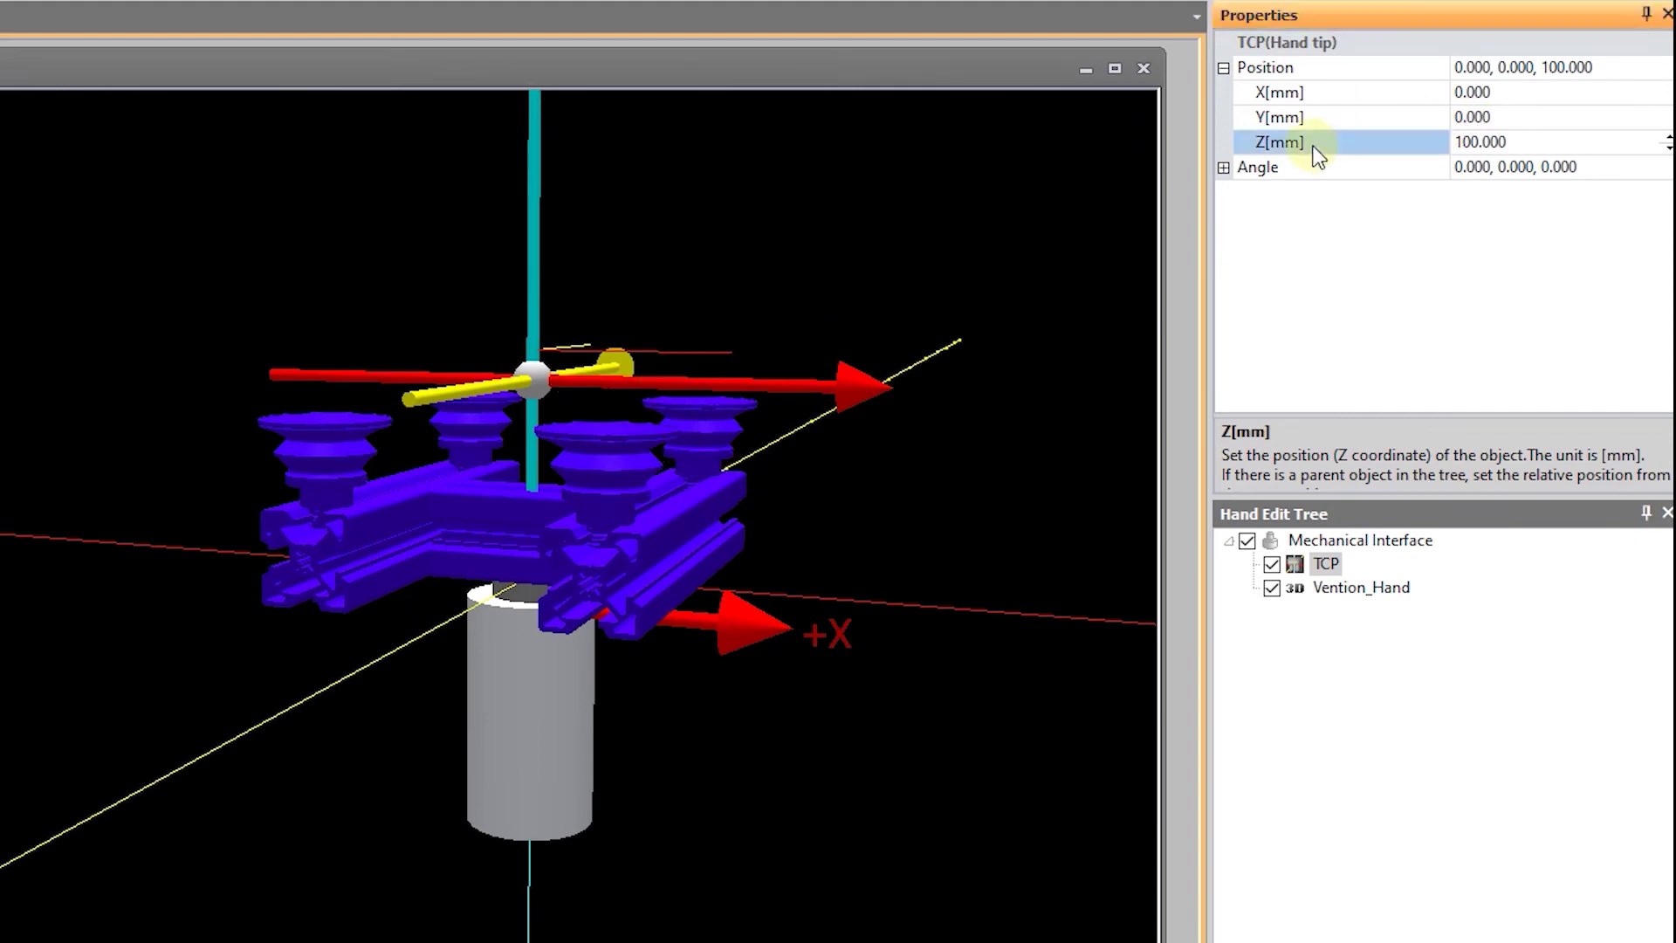
pyautogui.write('75')
pyautogui.press('Return')
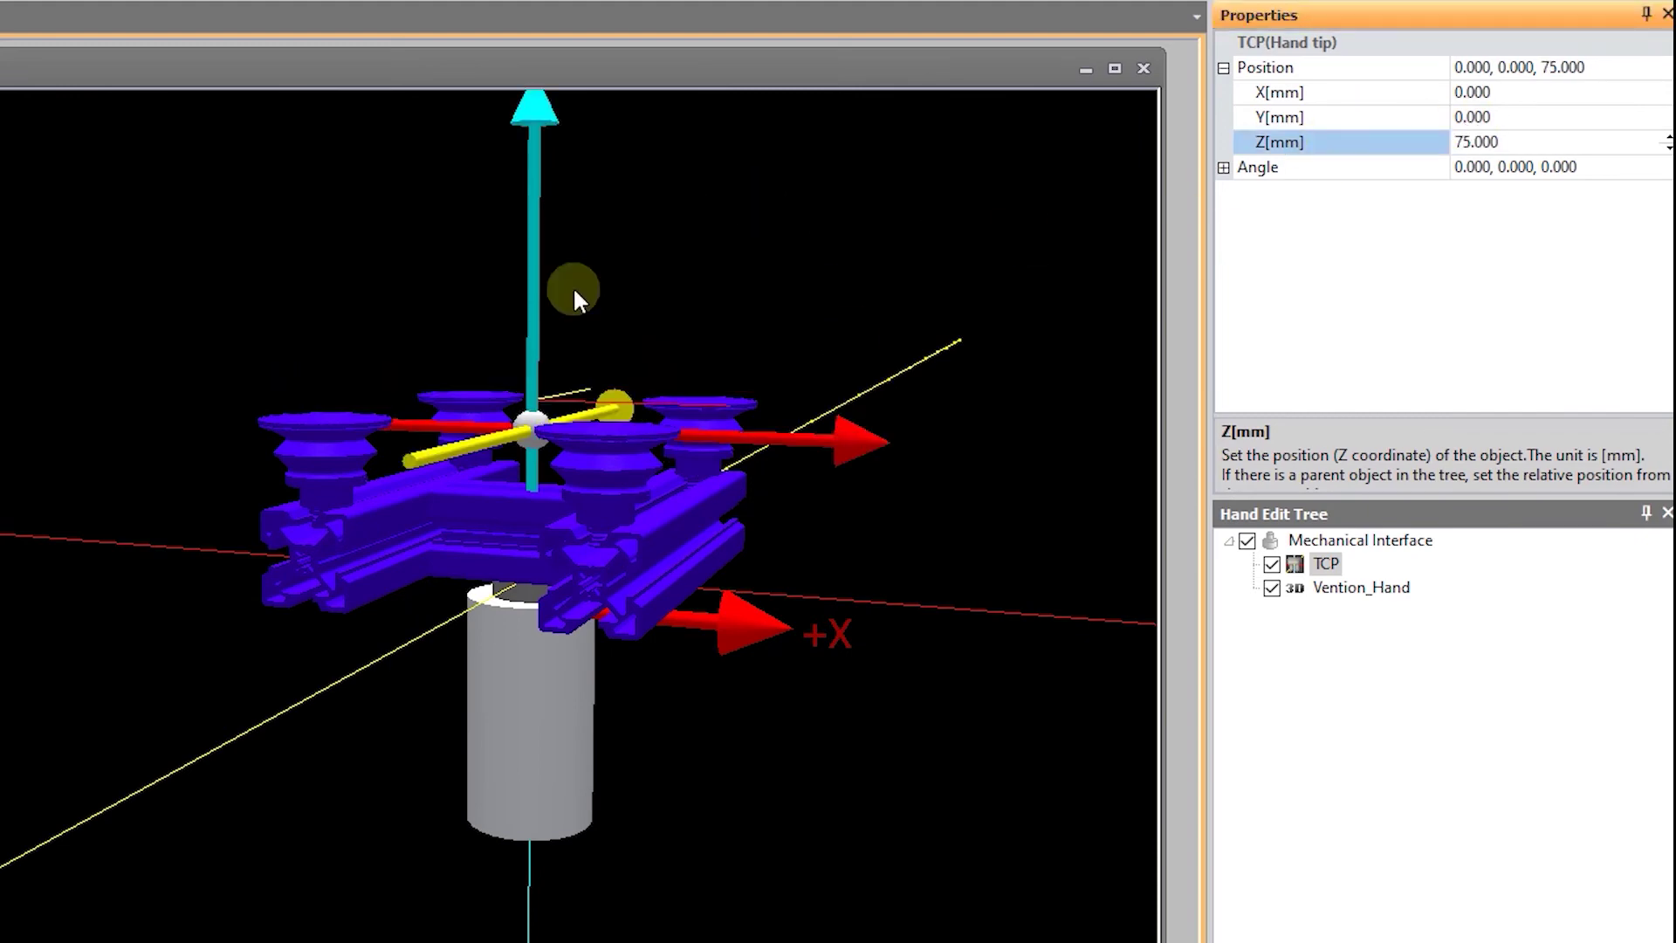
# Step: Inspect the TCP from the side and select the Mechanical Interface in the hand tree
pyautogui.moveTo(488, 539); pyautogui.dragTo(468, 427)
pyautogui.scroll(3, 464, 427)
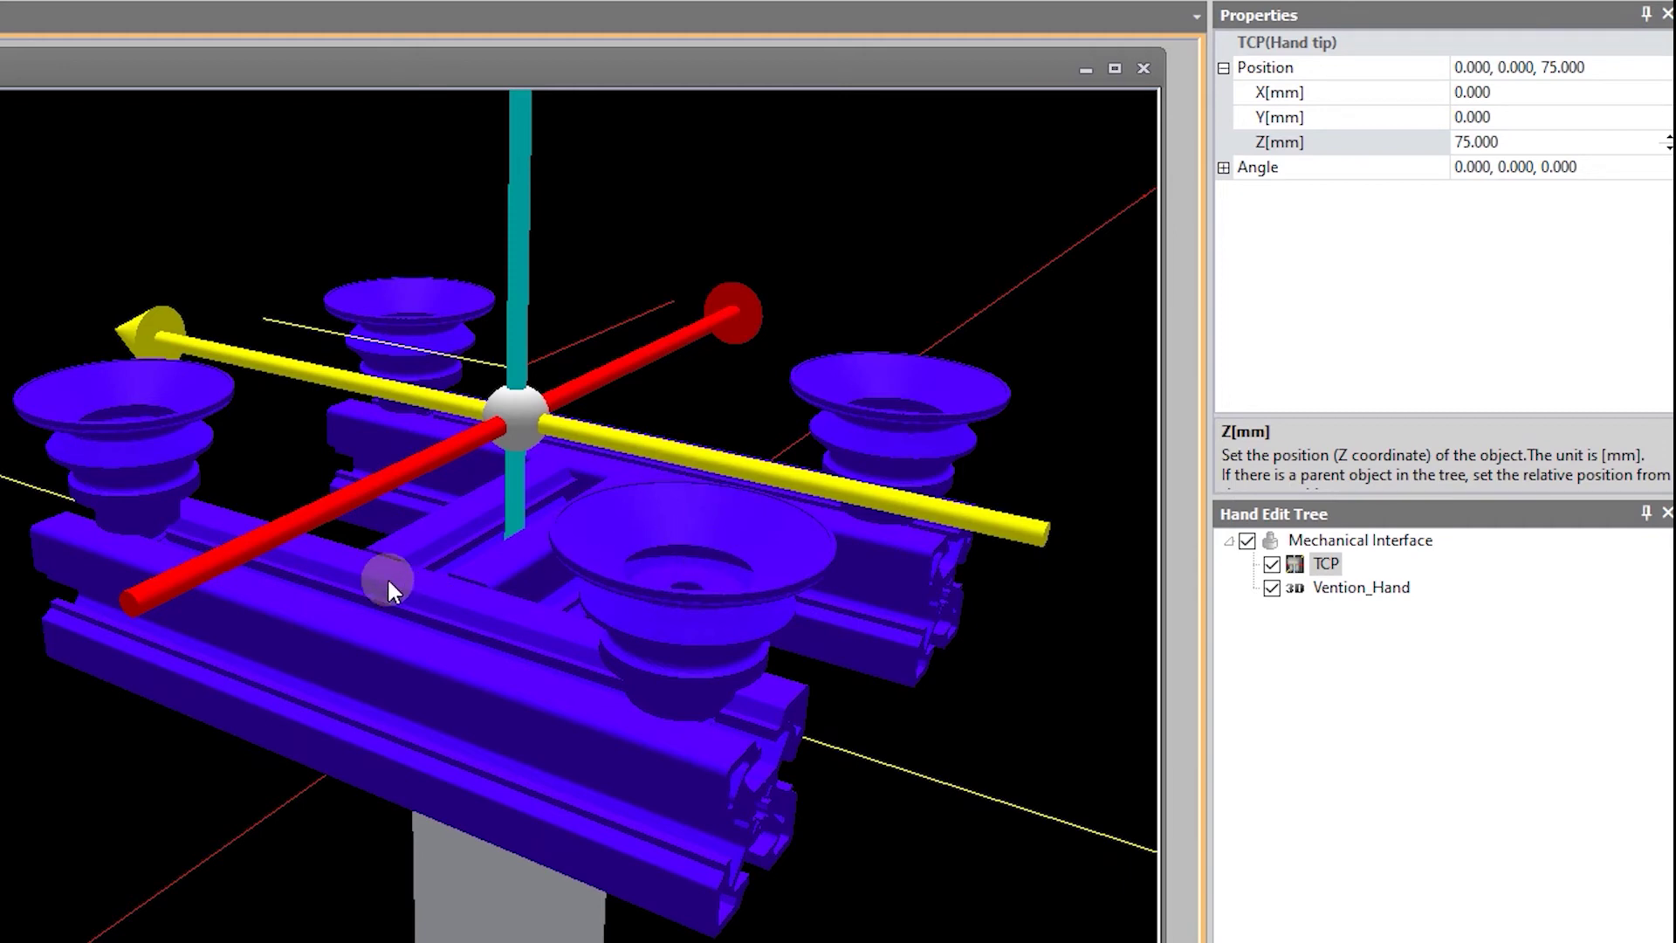
pyautogui.moveTo(388, 583); pyautogui.dragTo(524, 515)
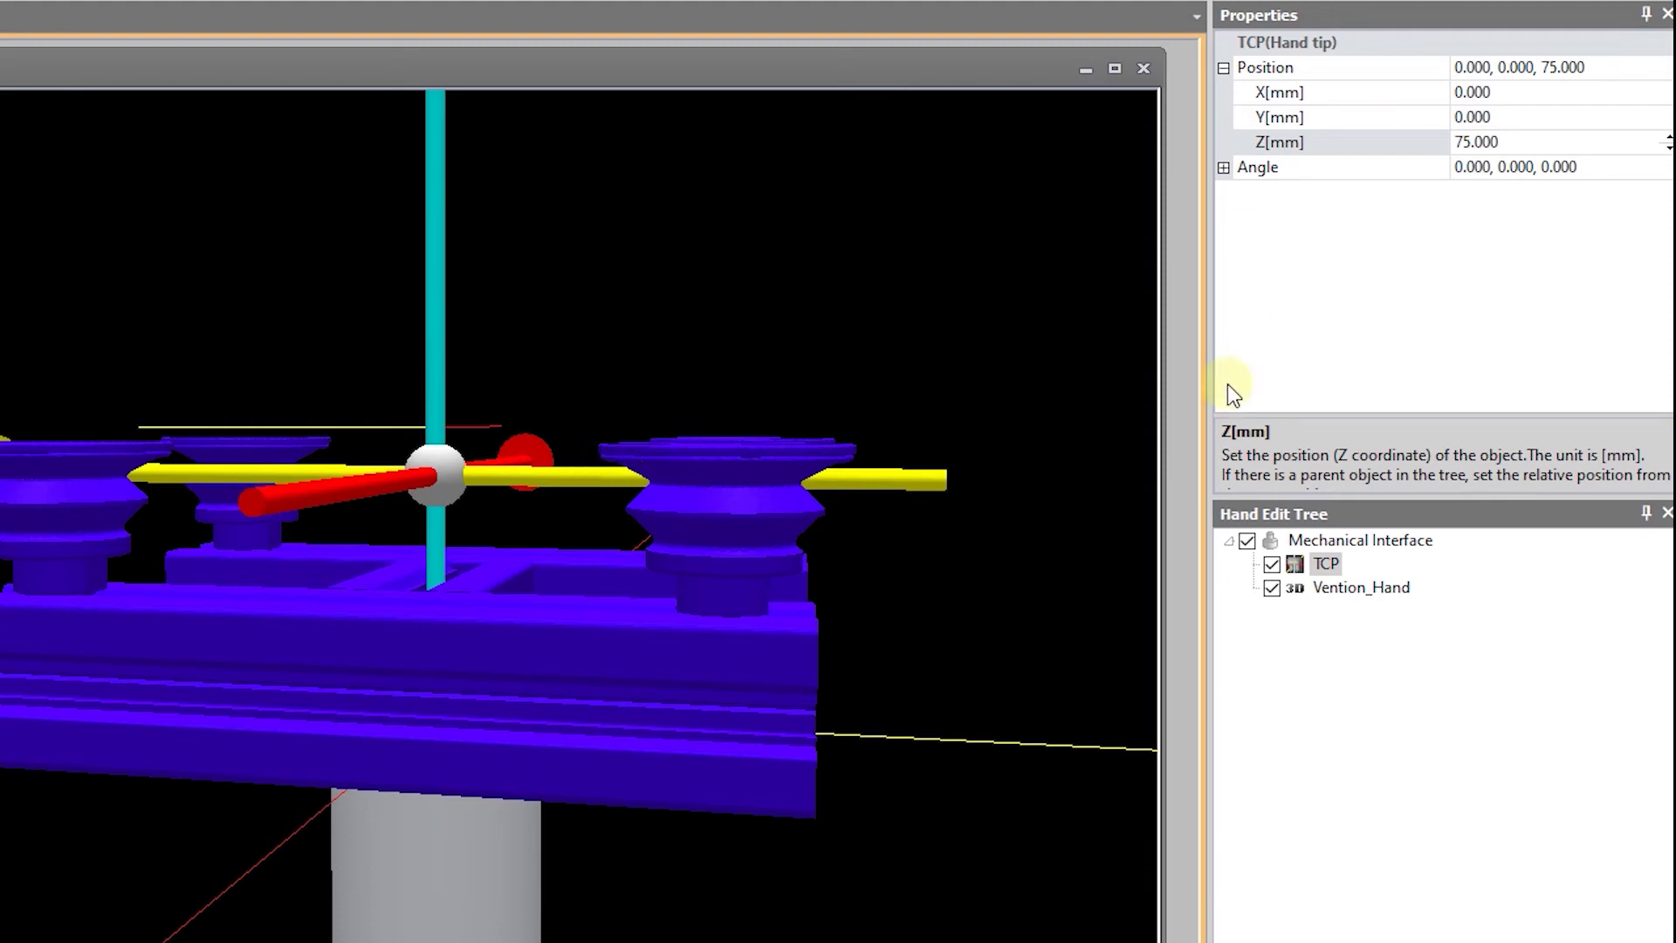
pyautogui.click(1317, 692)
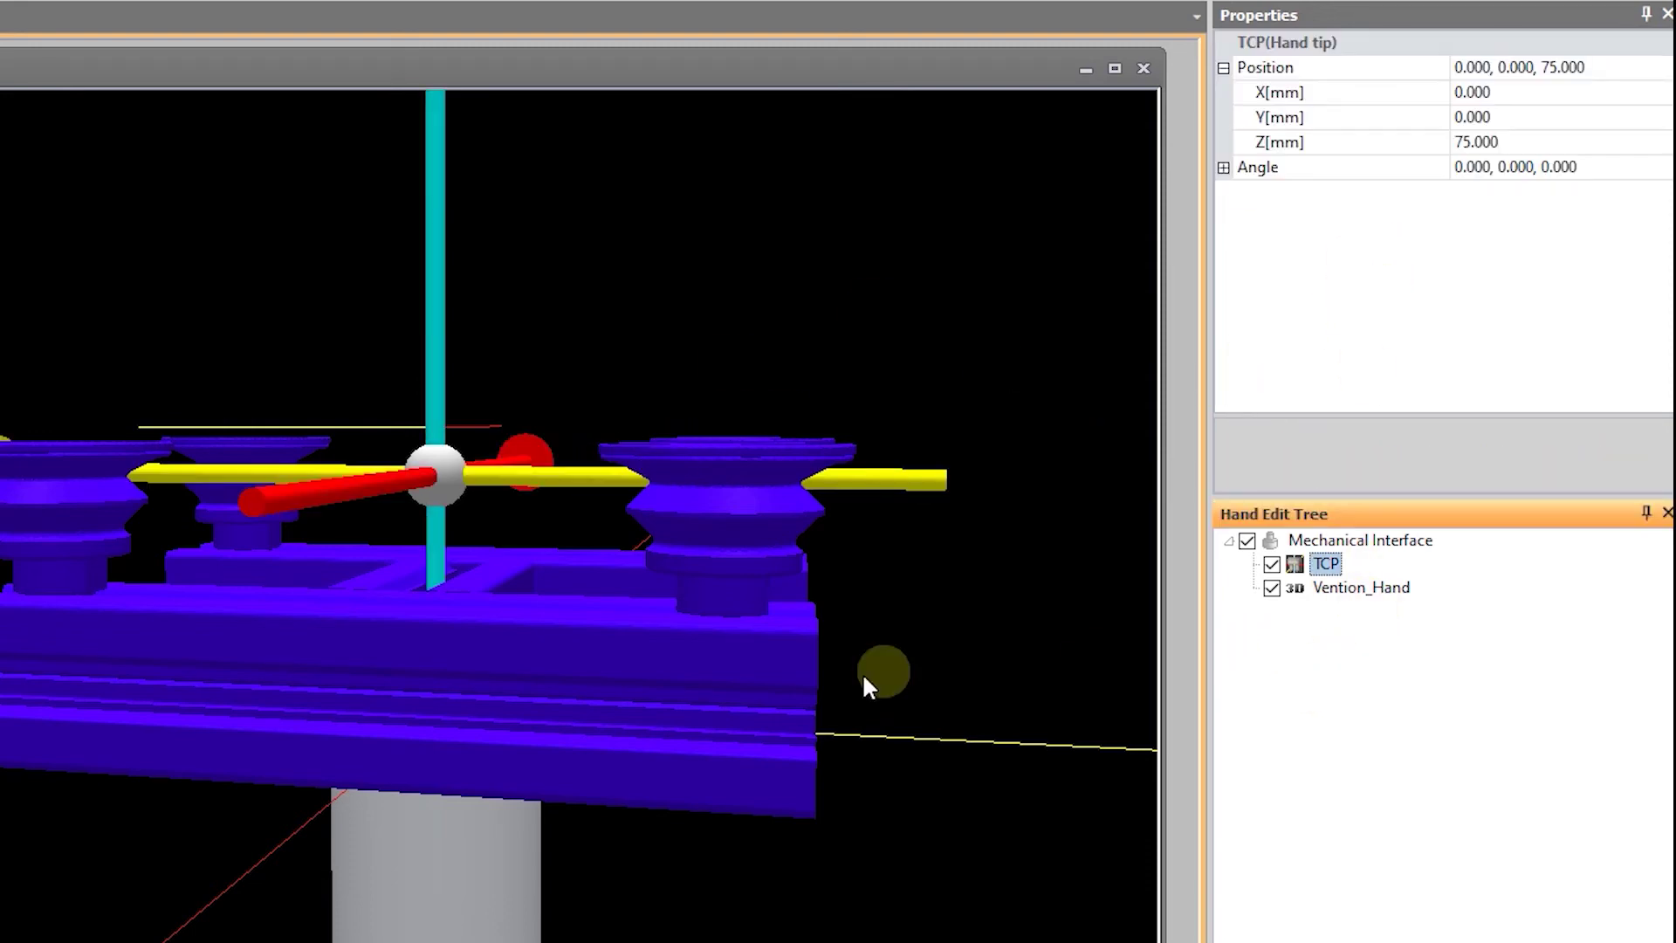
pyautogui.click(1348, 541)
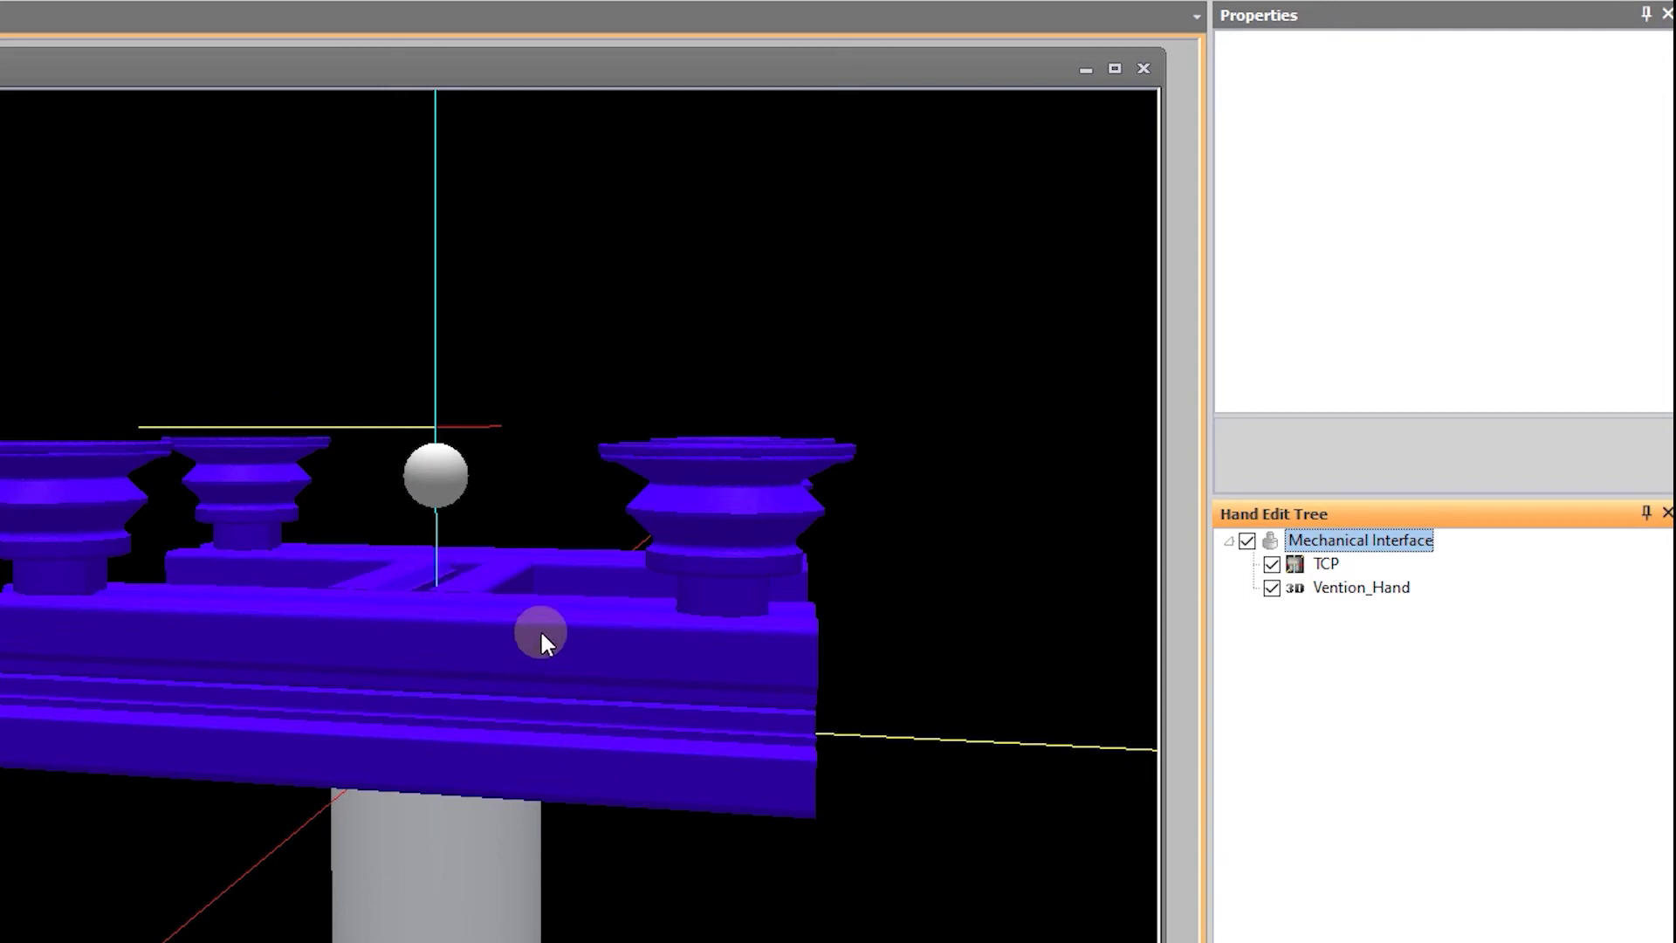
# Step: Start a new hand file with the vention hand selected in Hand File Manager
pyautogui.moveTo(540, 628); pyautogui.dragTo(479, 622)
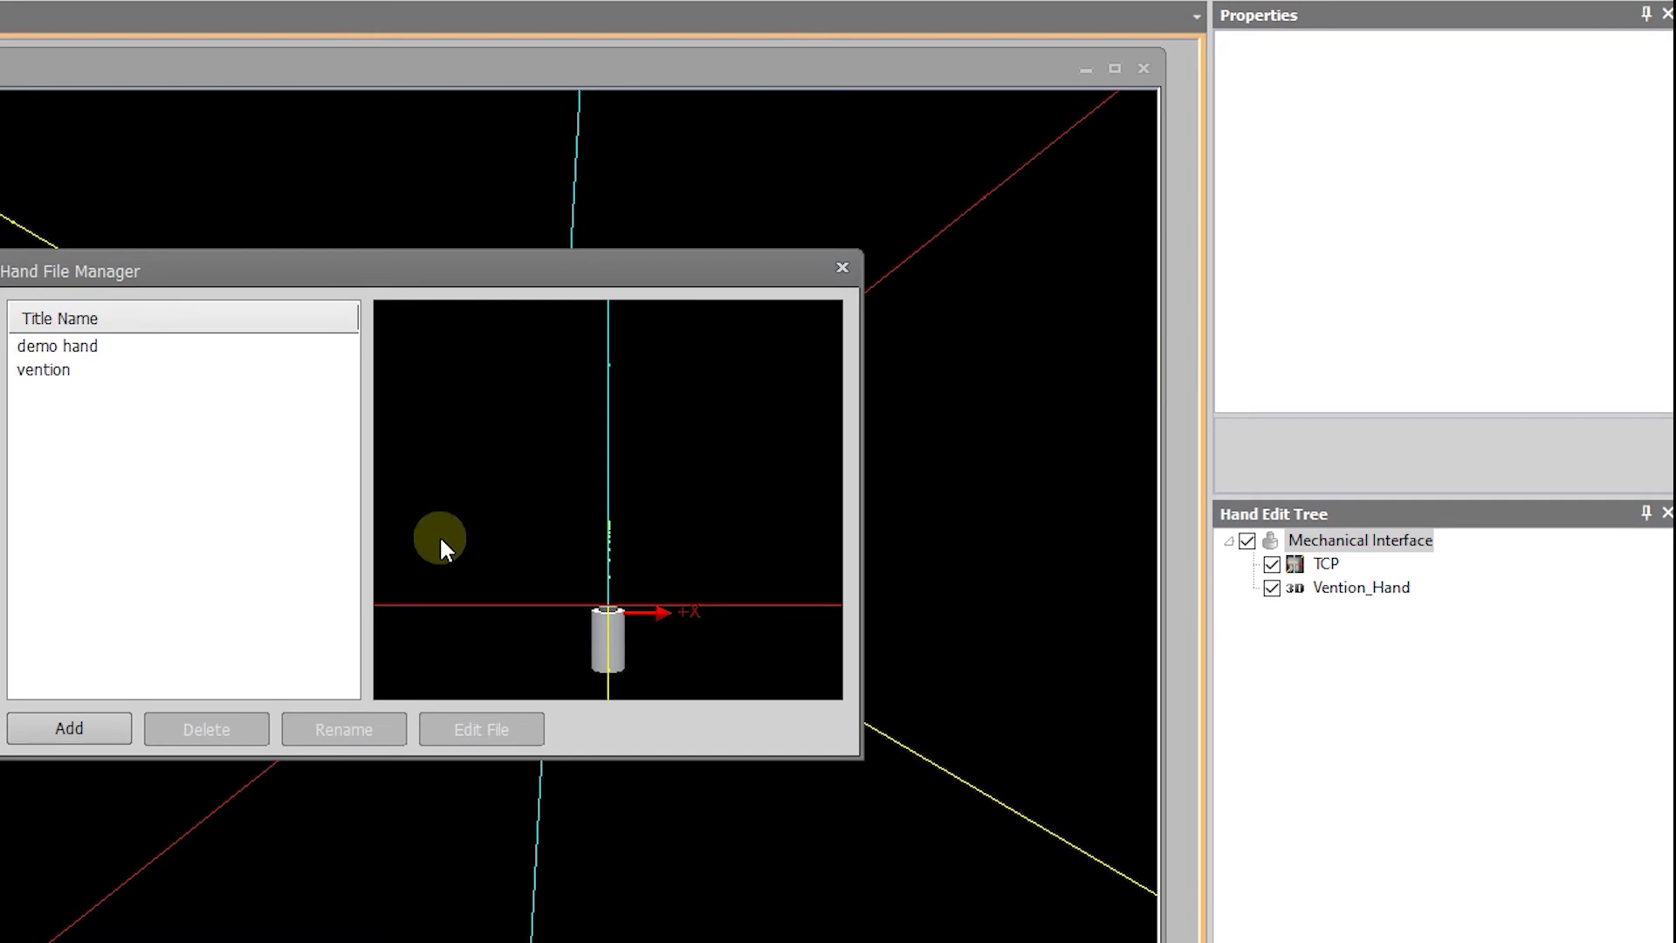
pyautogui.click(48, 370)
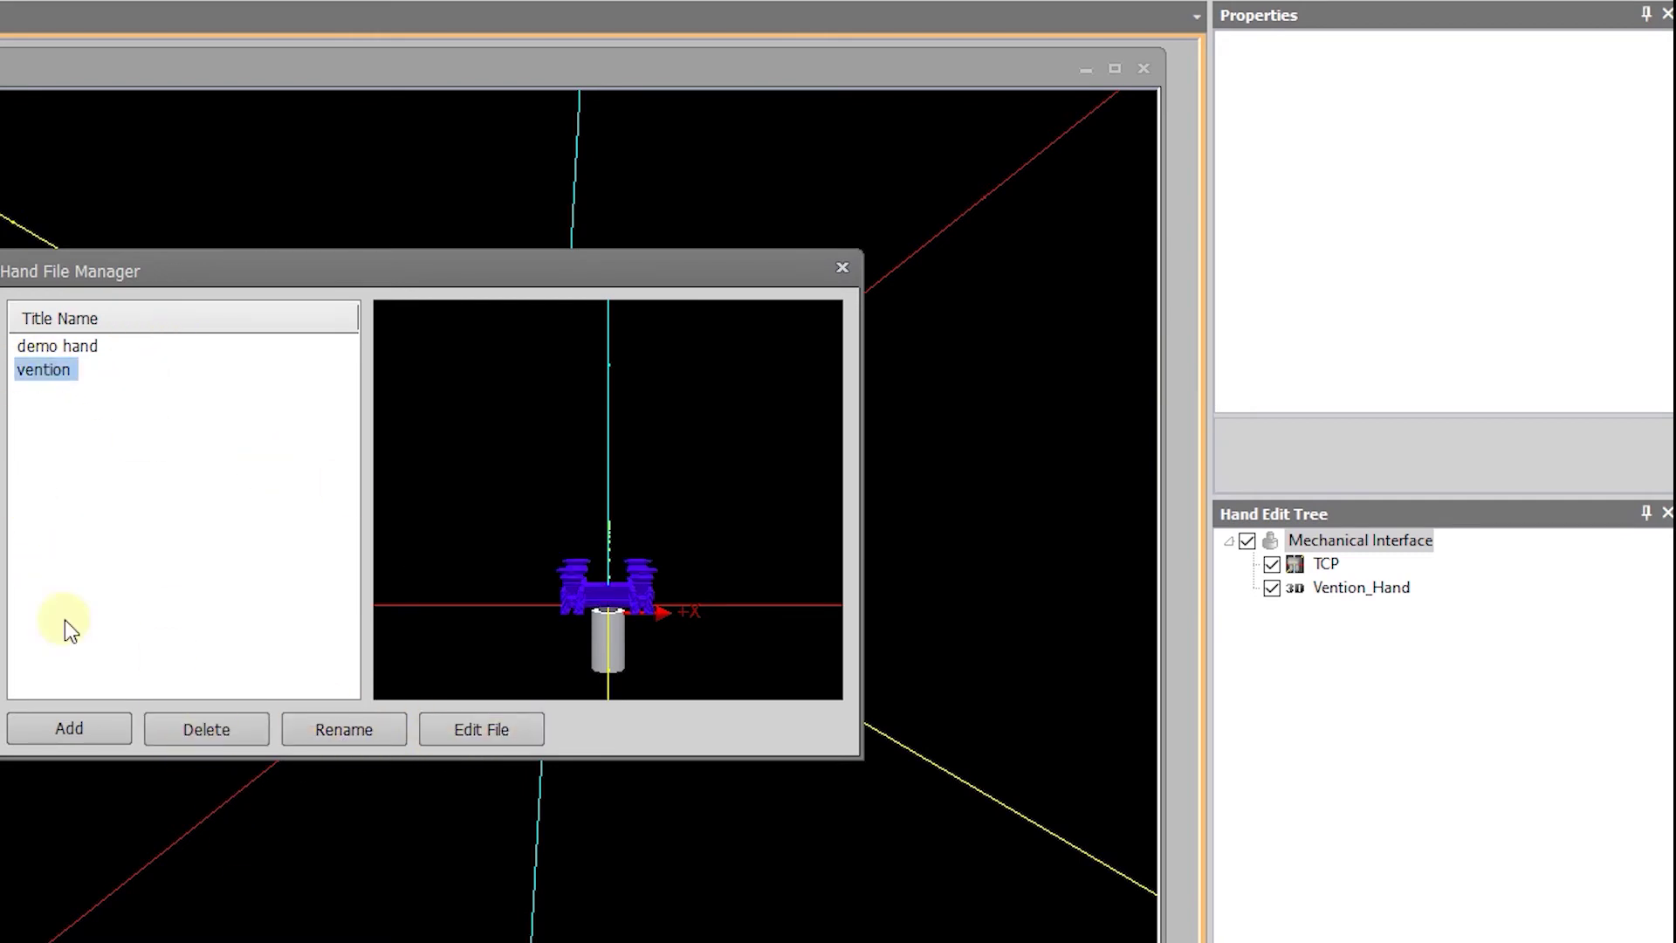
pyautogui.click(96, 729)
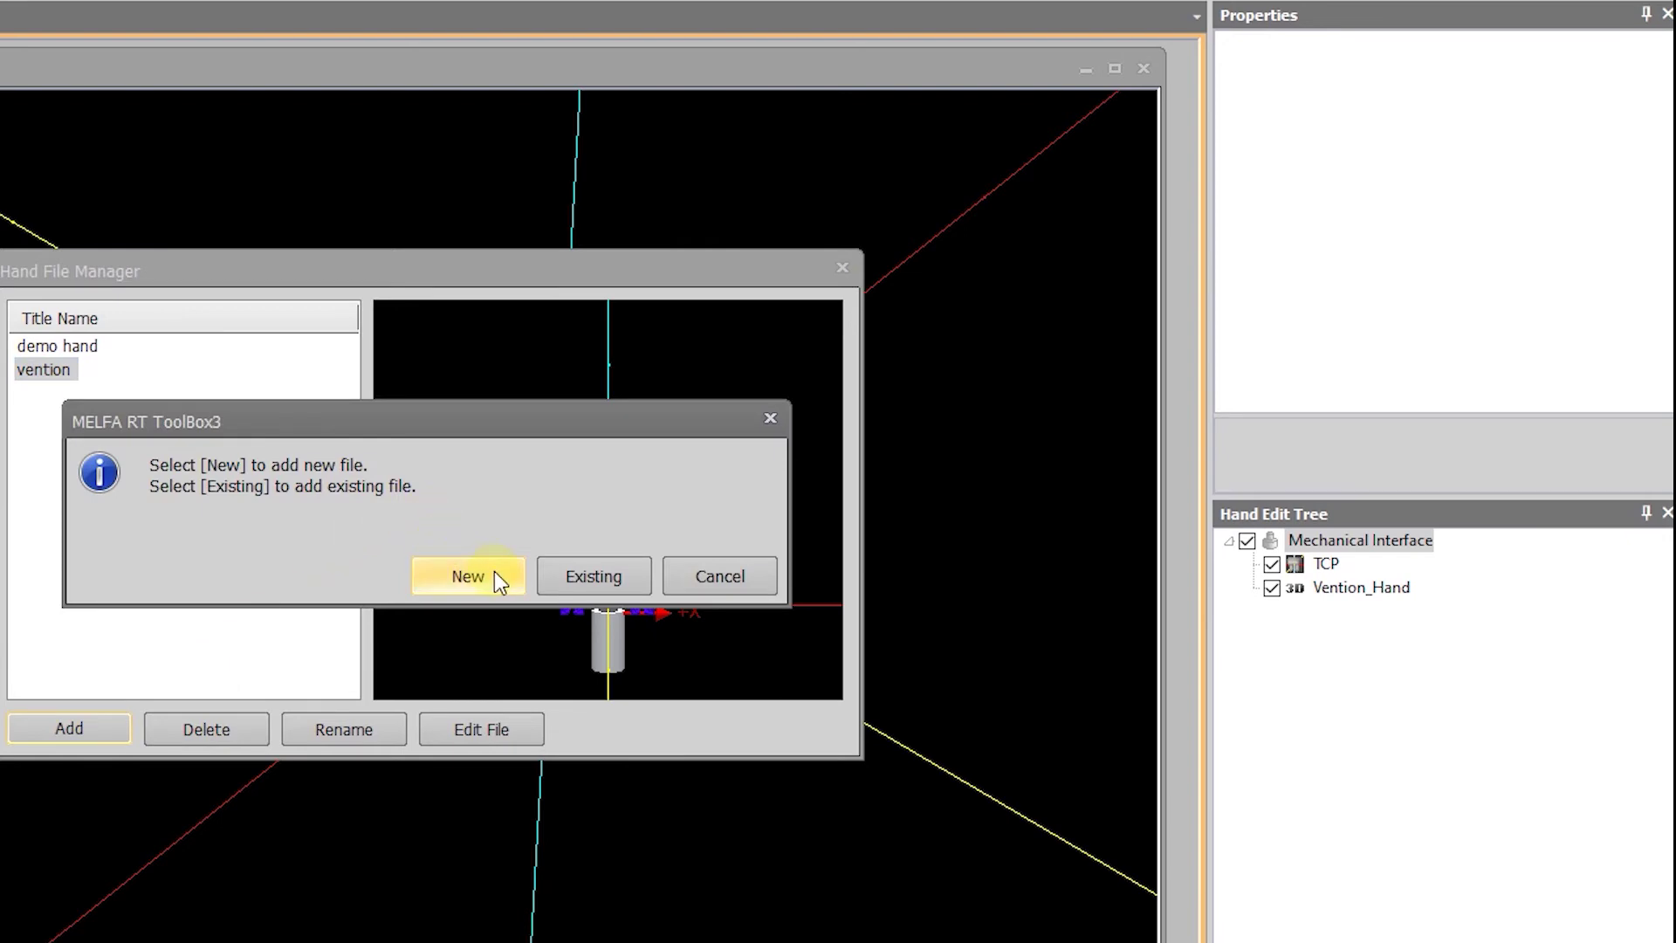
pyautogui.click(494, 571)
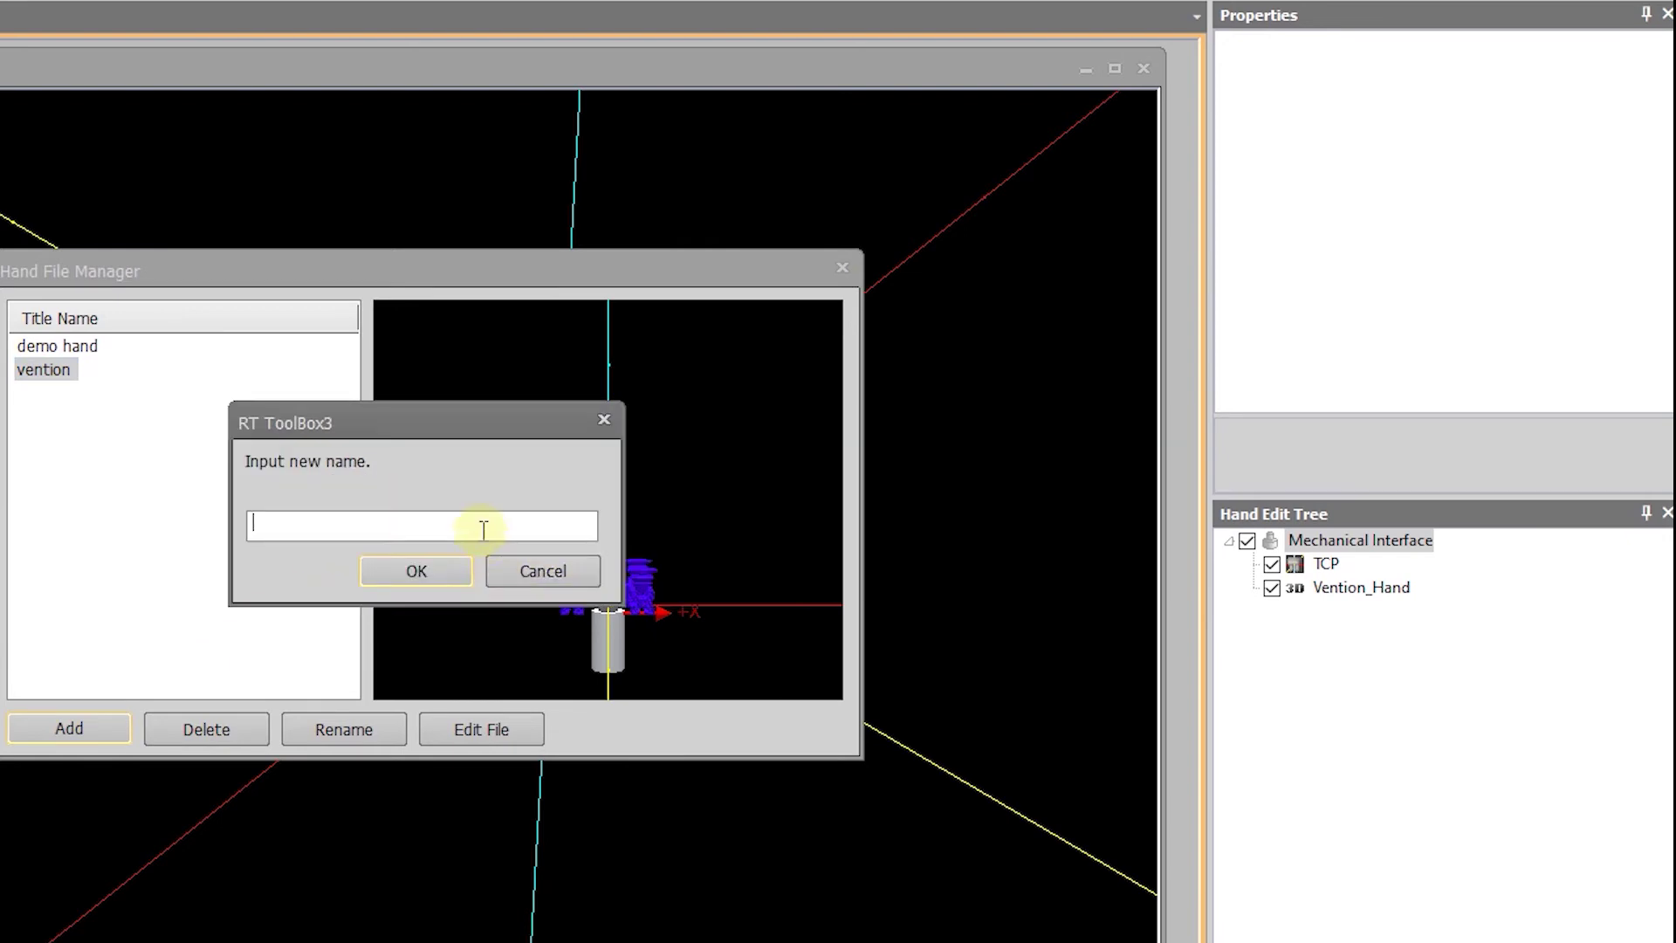
# Step: Name the new hand 'vention-with part', then open and close its editor
pyautogui.write('centi')
pyautogui.press('BackSpace')
pyautogui.press('BackSpace')
pyautogui.press('BackSpace')
pyautogui.press('BackSpace')
pyautogui.press('BackSpace')
pyautogui.write('vention')
pyautogui.press('BackSpace')
pyautogui.write('-')
pyautogui.write('with')
pyautogui.press('BackSpace')
pyautogui.press('BackSpace')
pyautogui.press('BackSpace')
pyautogui.press('BackSpace')
pyautogui.write('withpa')
pyautogui.press('BackSpace')
pyautogui.press('BackSpace')
pyautogui.write('part')
pyautogui.press('Return')
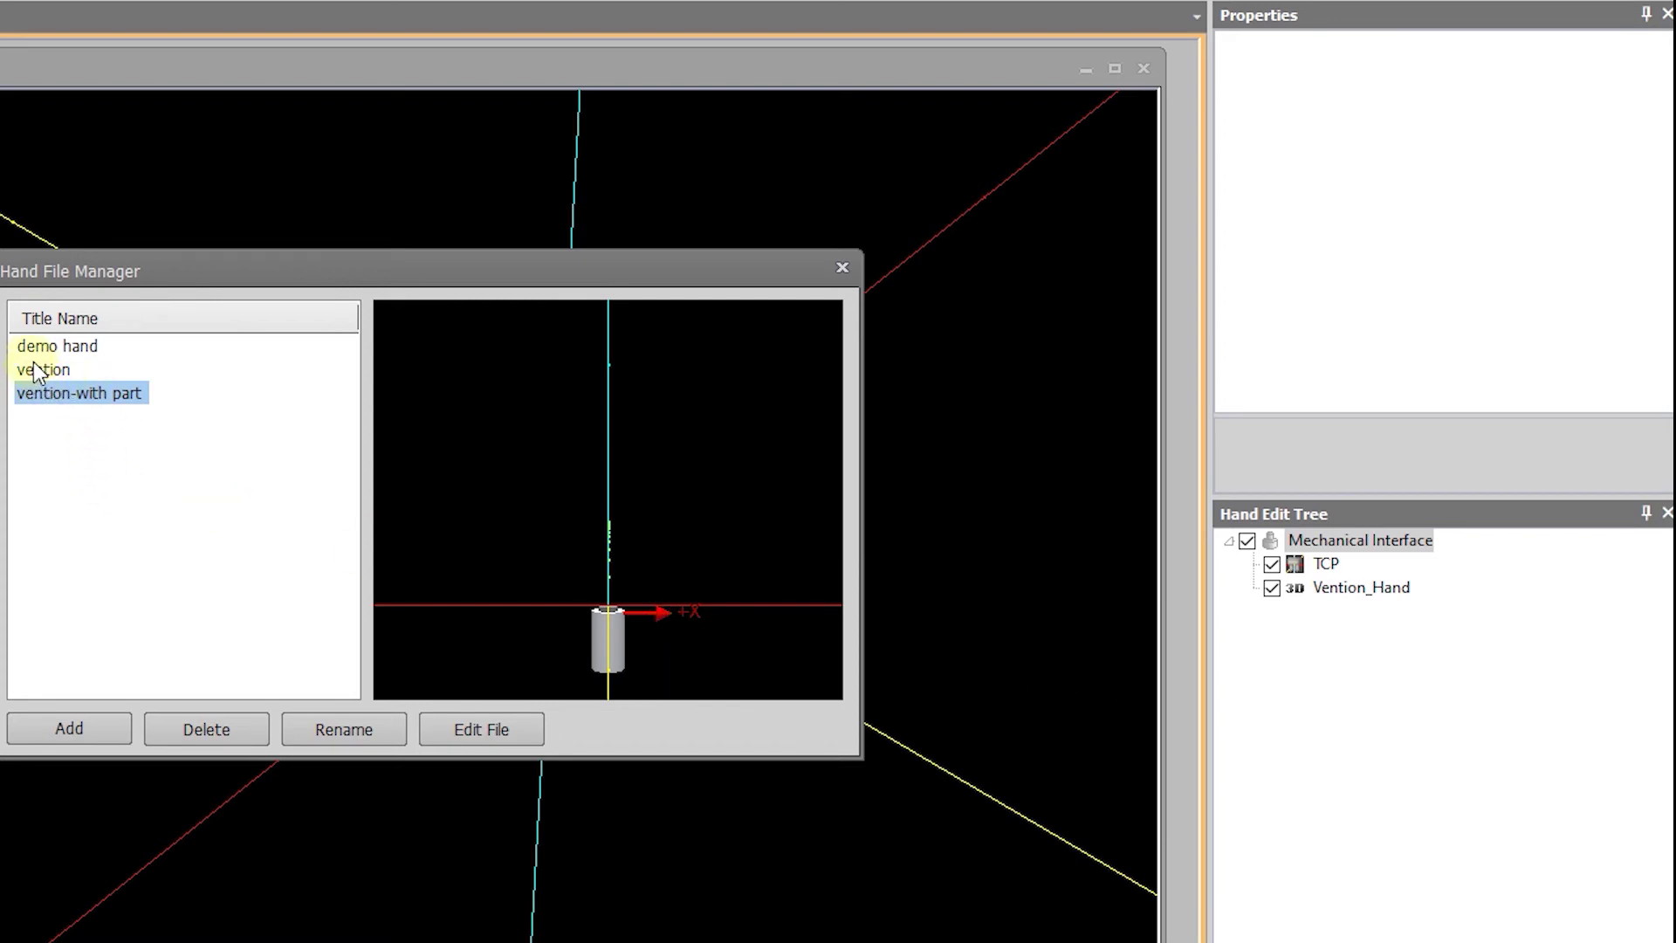
pyautogui.click(467, 734)
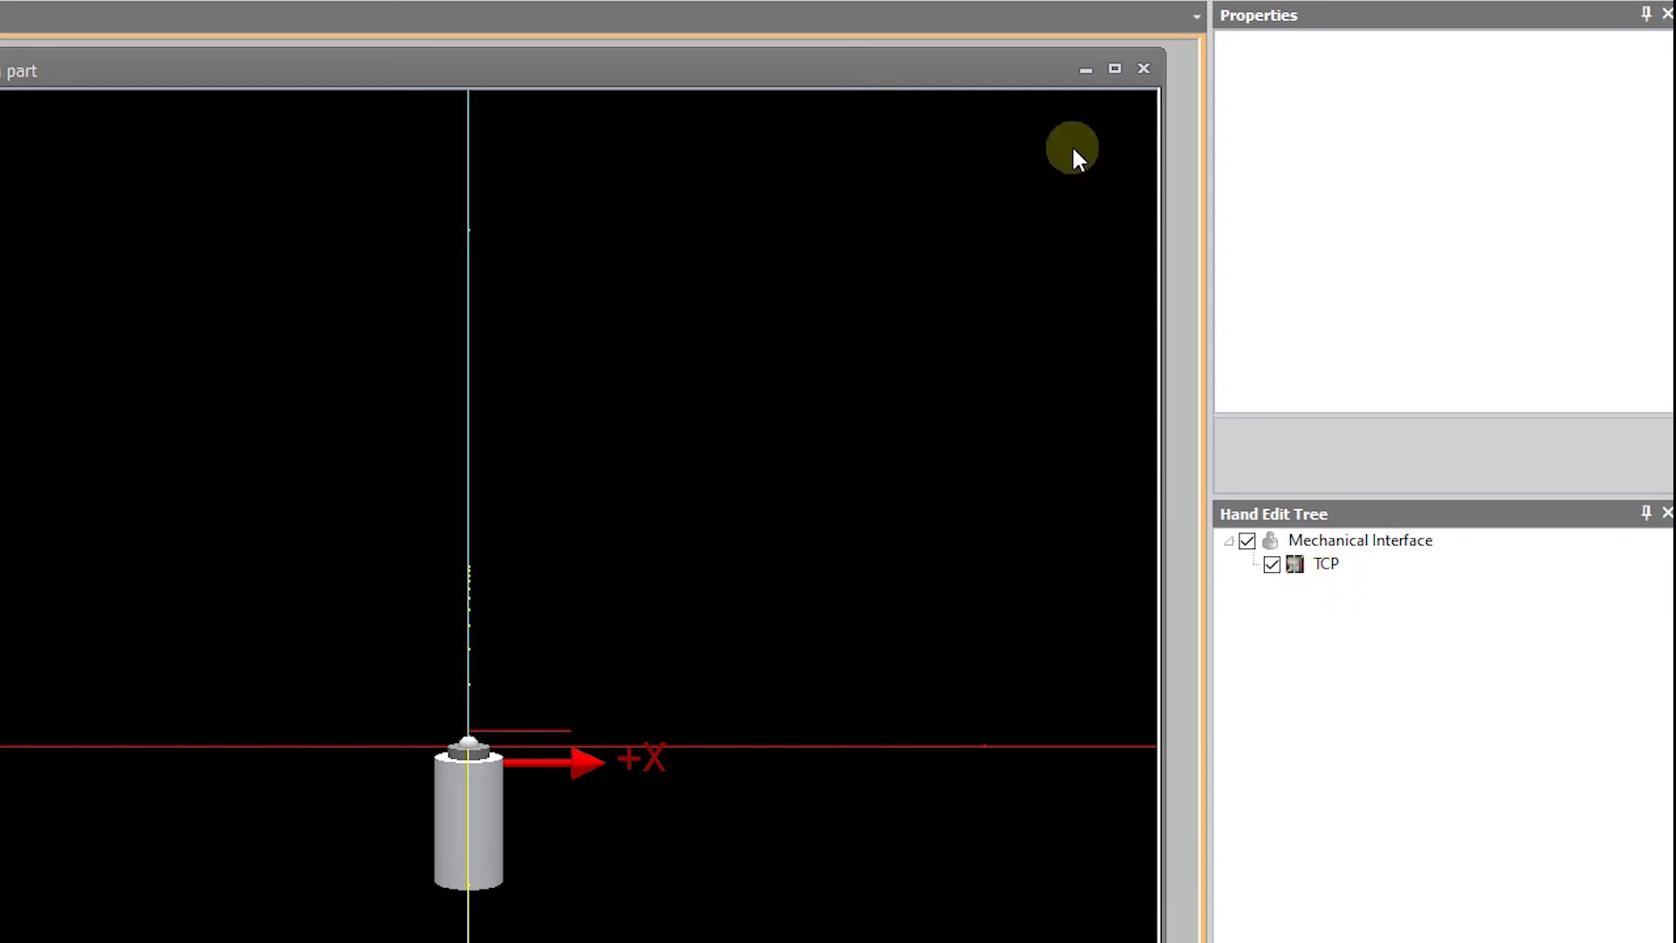
pyautogui.click(1144, 70)
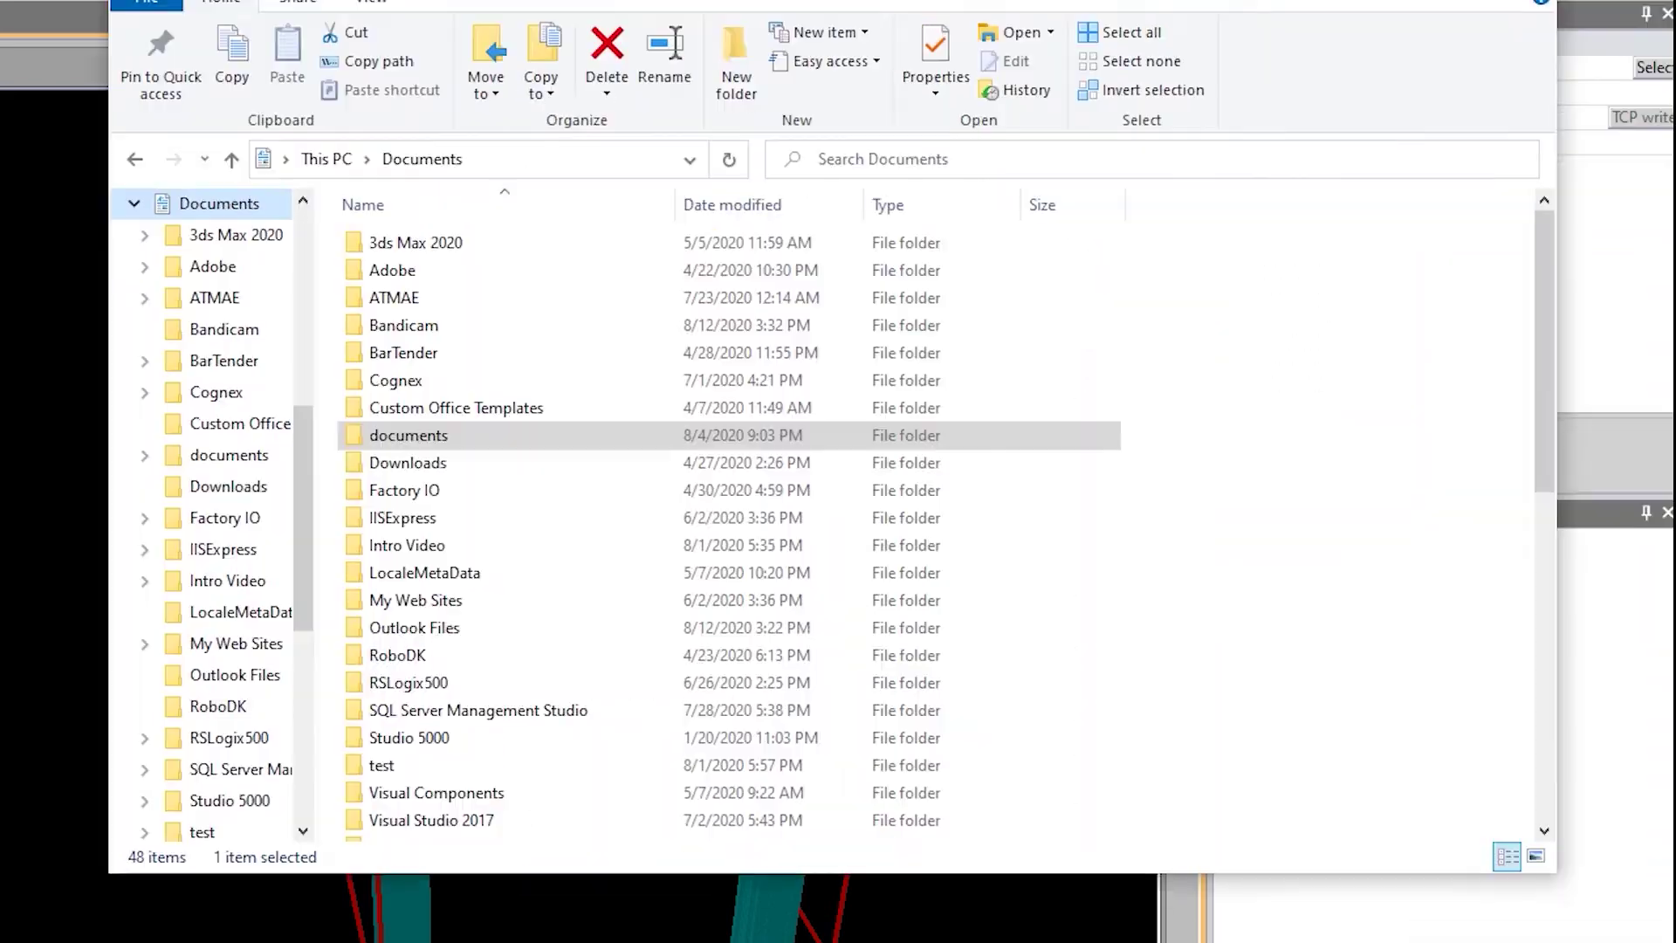
# Step: Copy both files from 3D Models\Grippers\Hand\vention, including vention_gripper.stl, into the vention-with part folder
pyautogui.moveTo(733, 0); pyautogui.dragTo(621, 38)
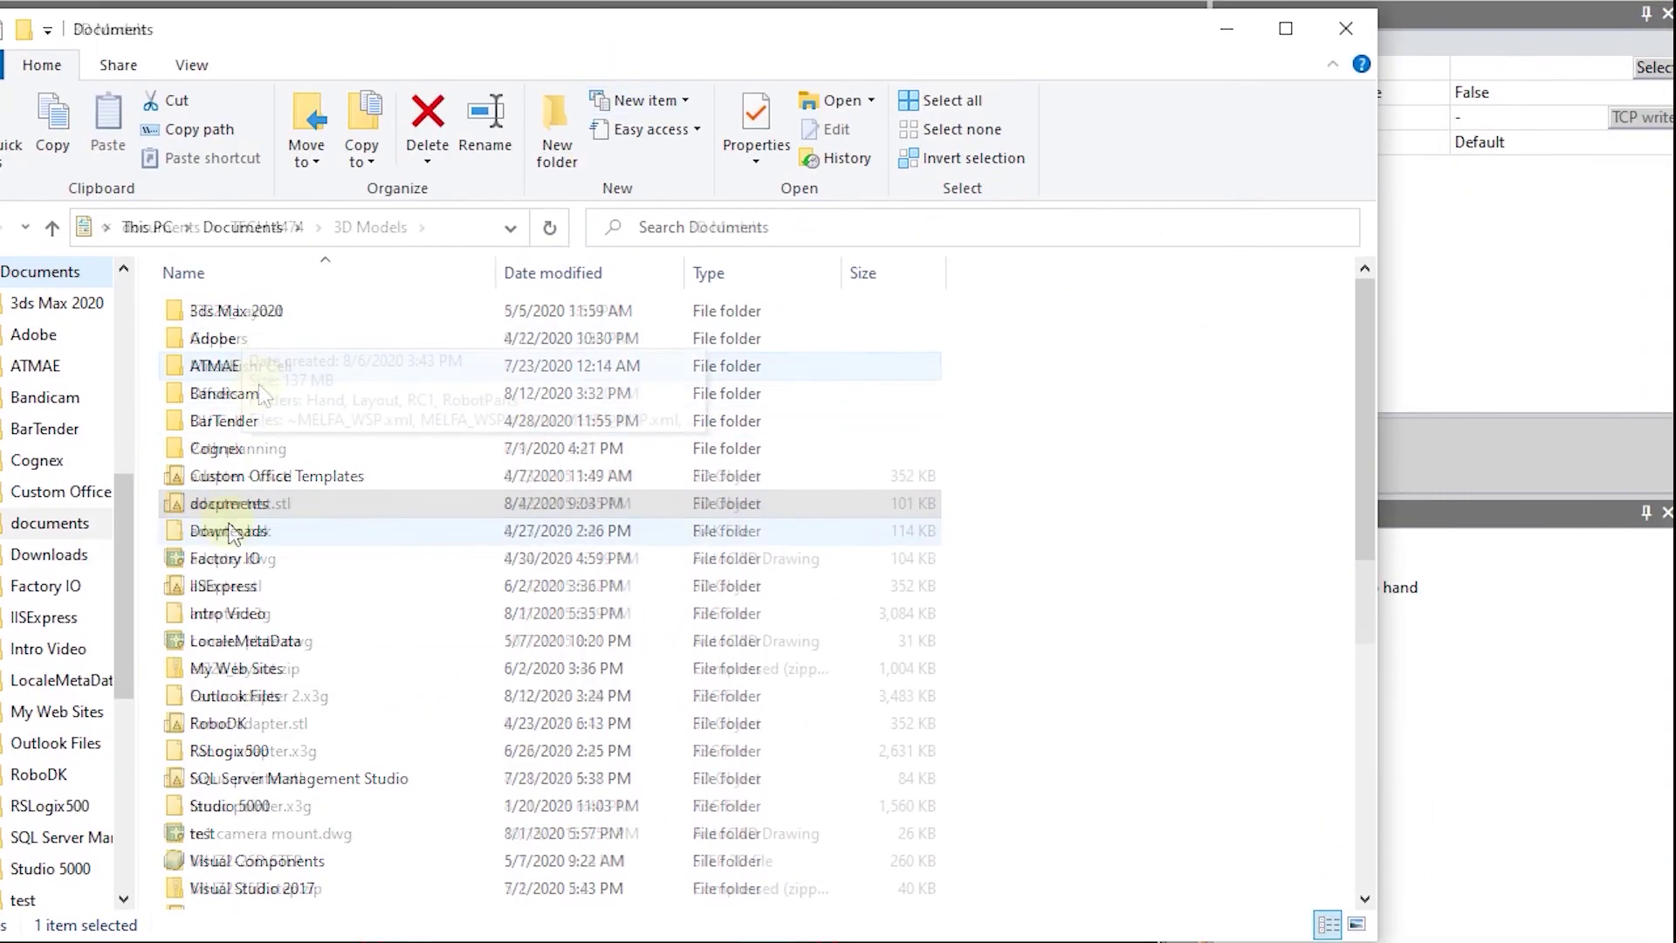
pyautogui.doubleClick(233, 343)
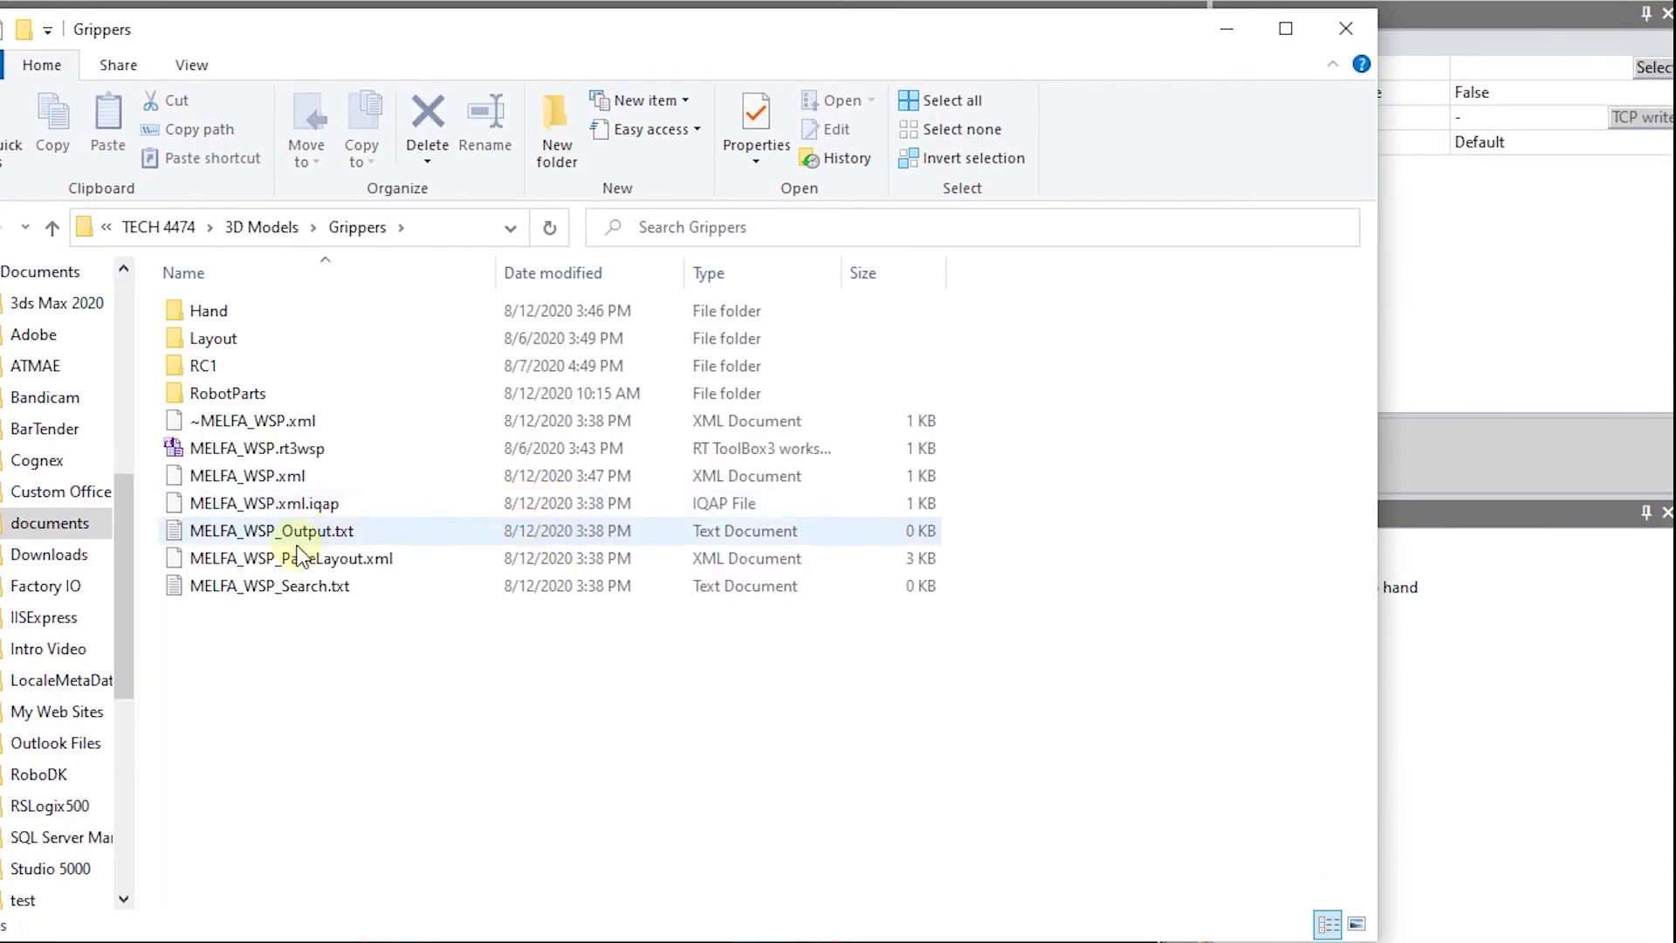
pyautogui.doubleClick(239, 309)
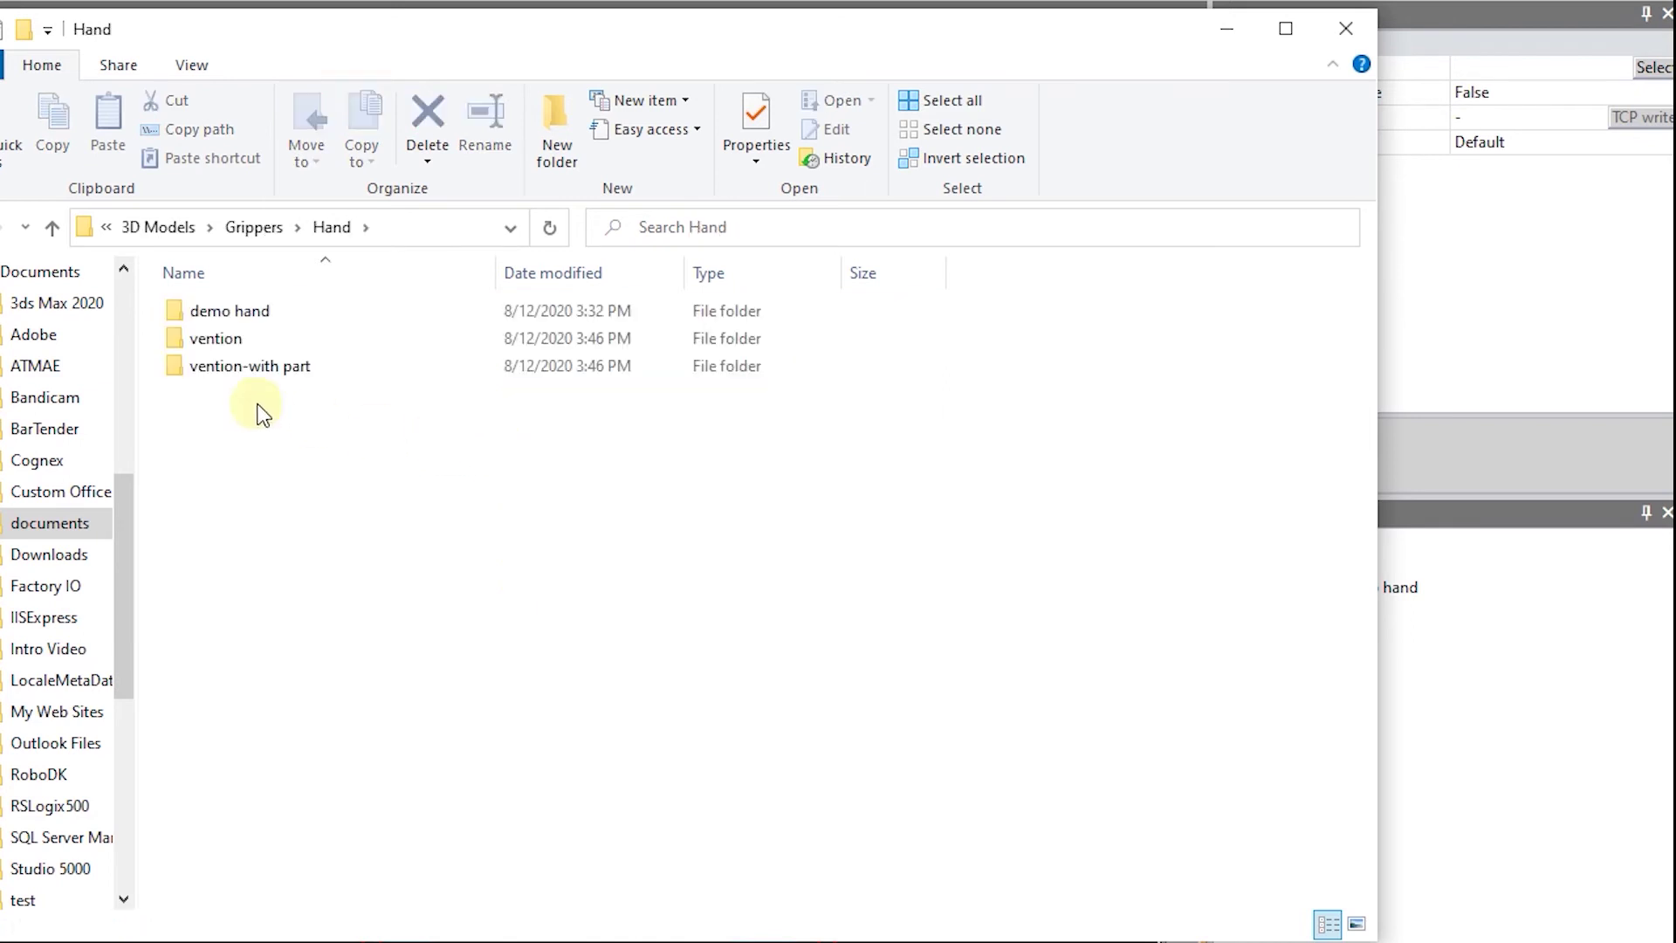
pyautogui.doubleClick(242, 341)
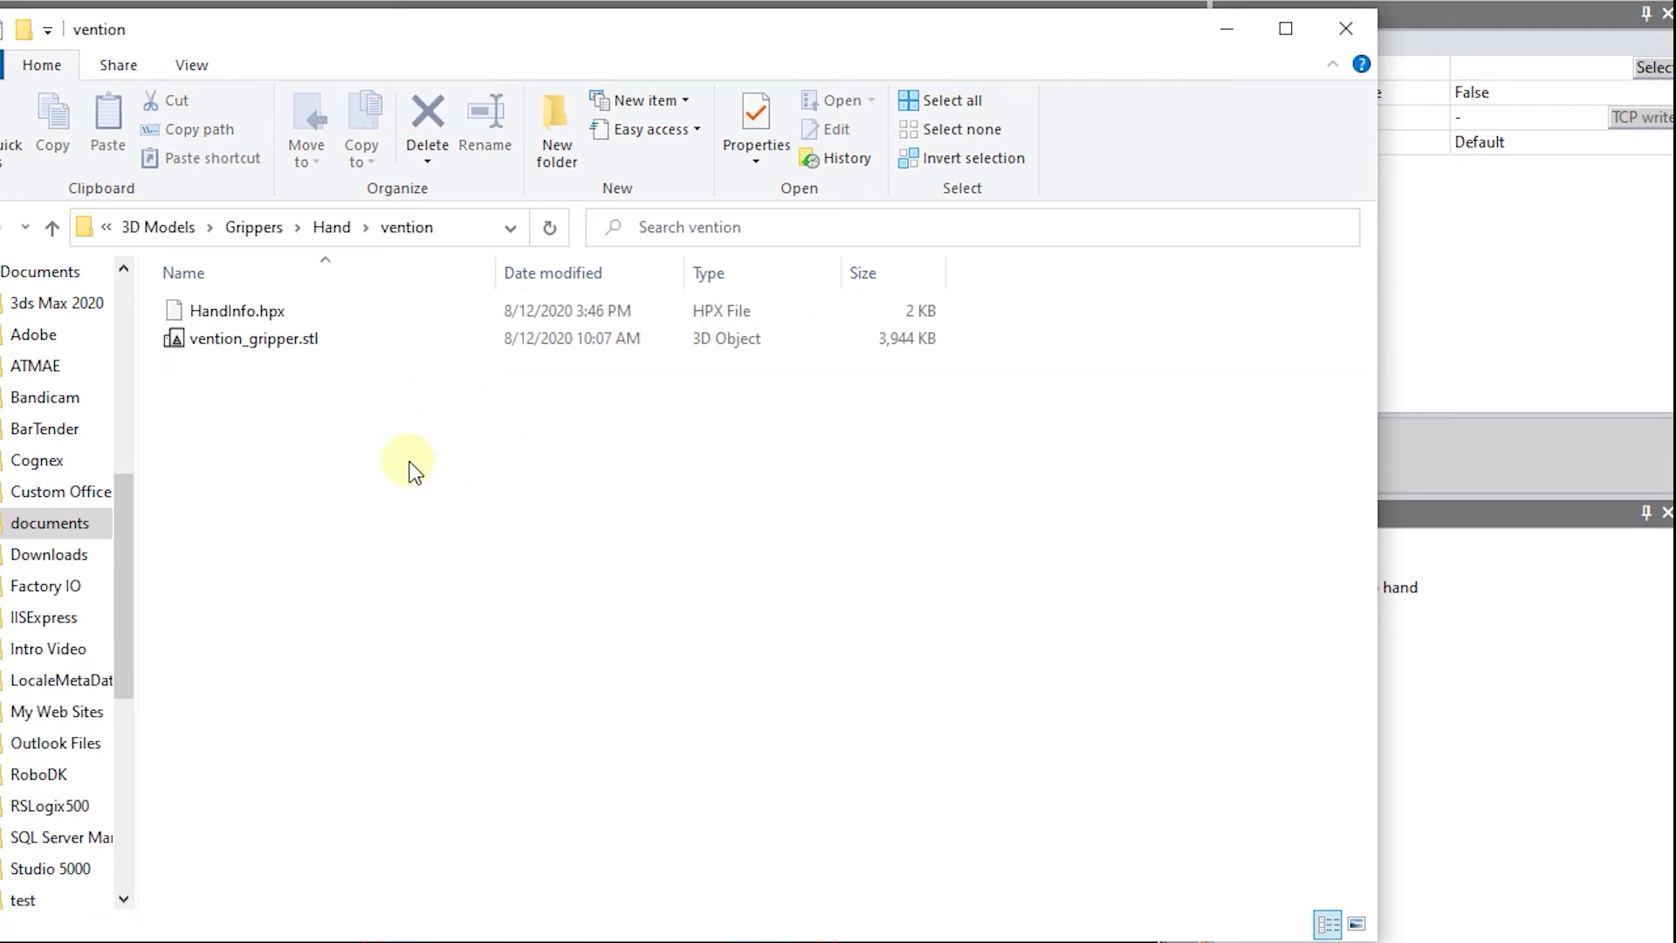
pyautogui.moveTo(423, 436); pyautogui.dragTo(301, 315)
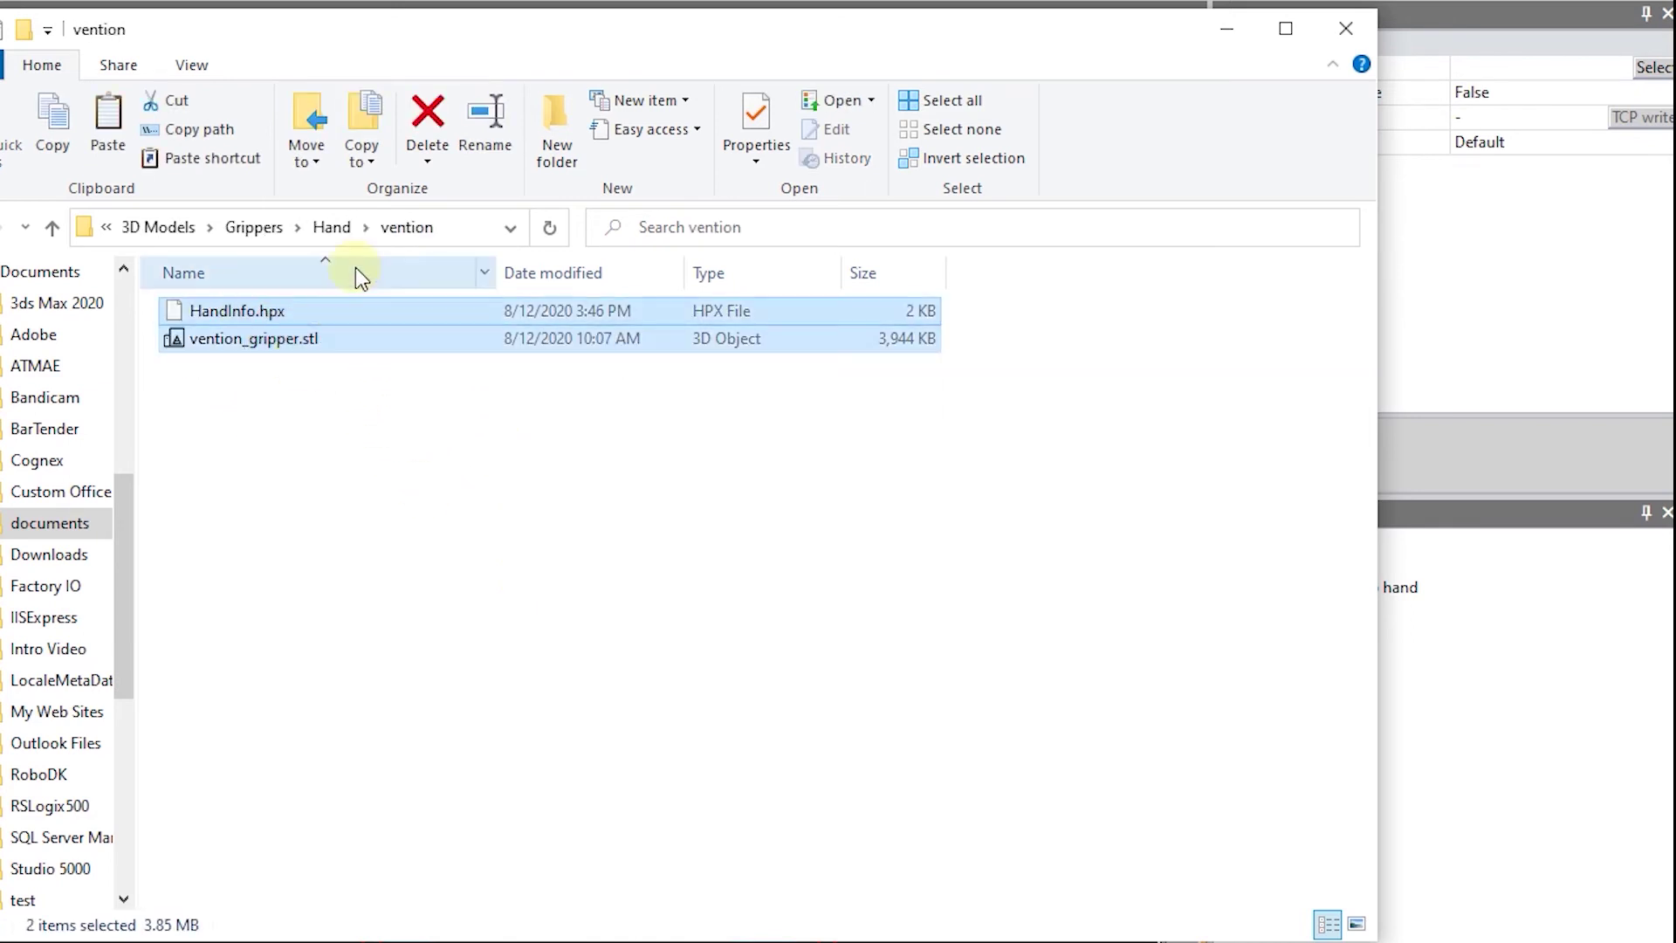
pyautogui.click(333, 229)
pyautogui.doubleClick(248, 368)
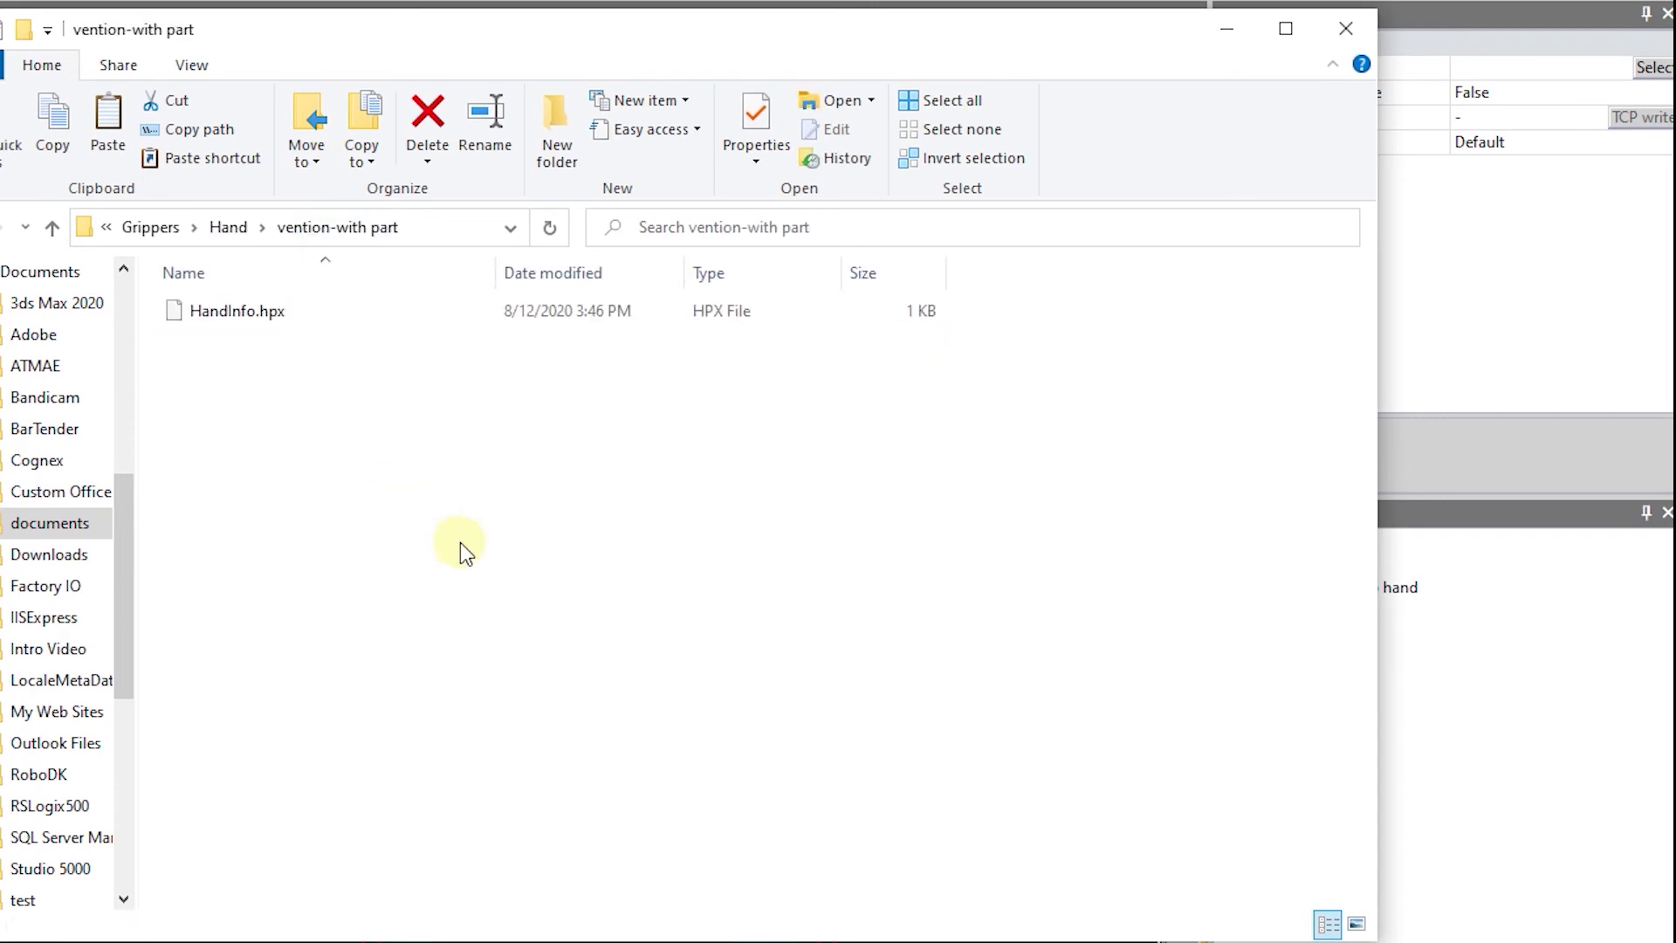
pyautogui.hotkey('ctrl', 'v')
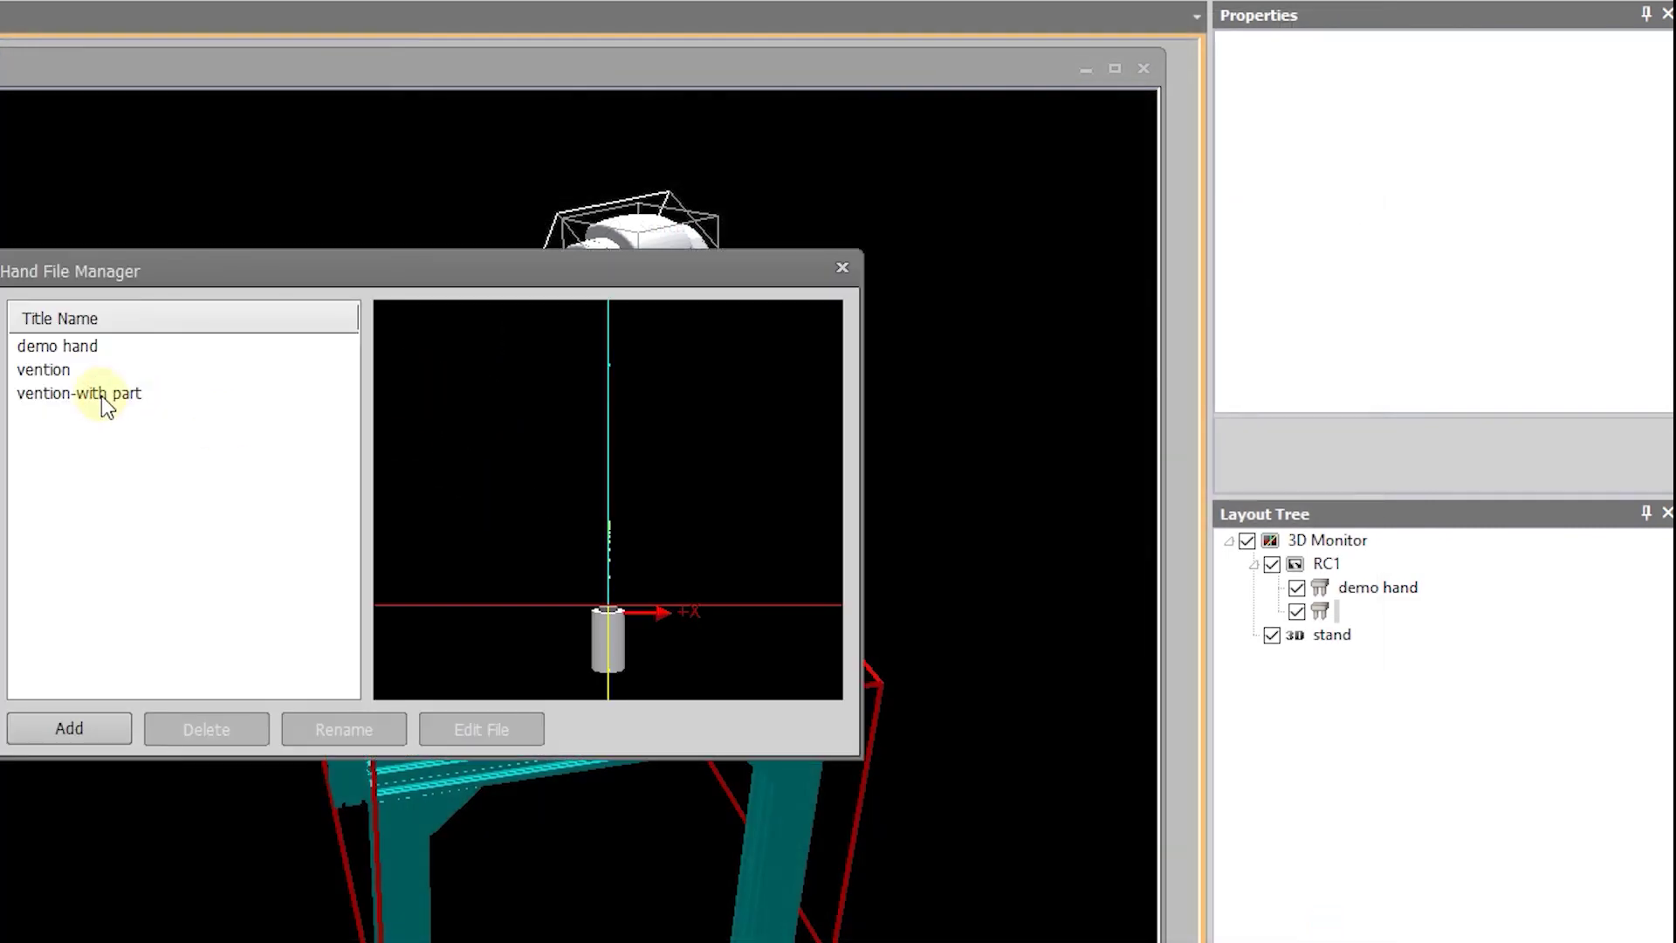
# Step: Compare the vention and vention-with part hand previews, then open vention-with part for editing
pyautogui.click(102, 395)
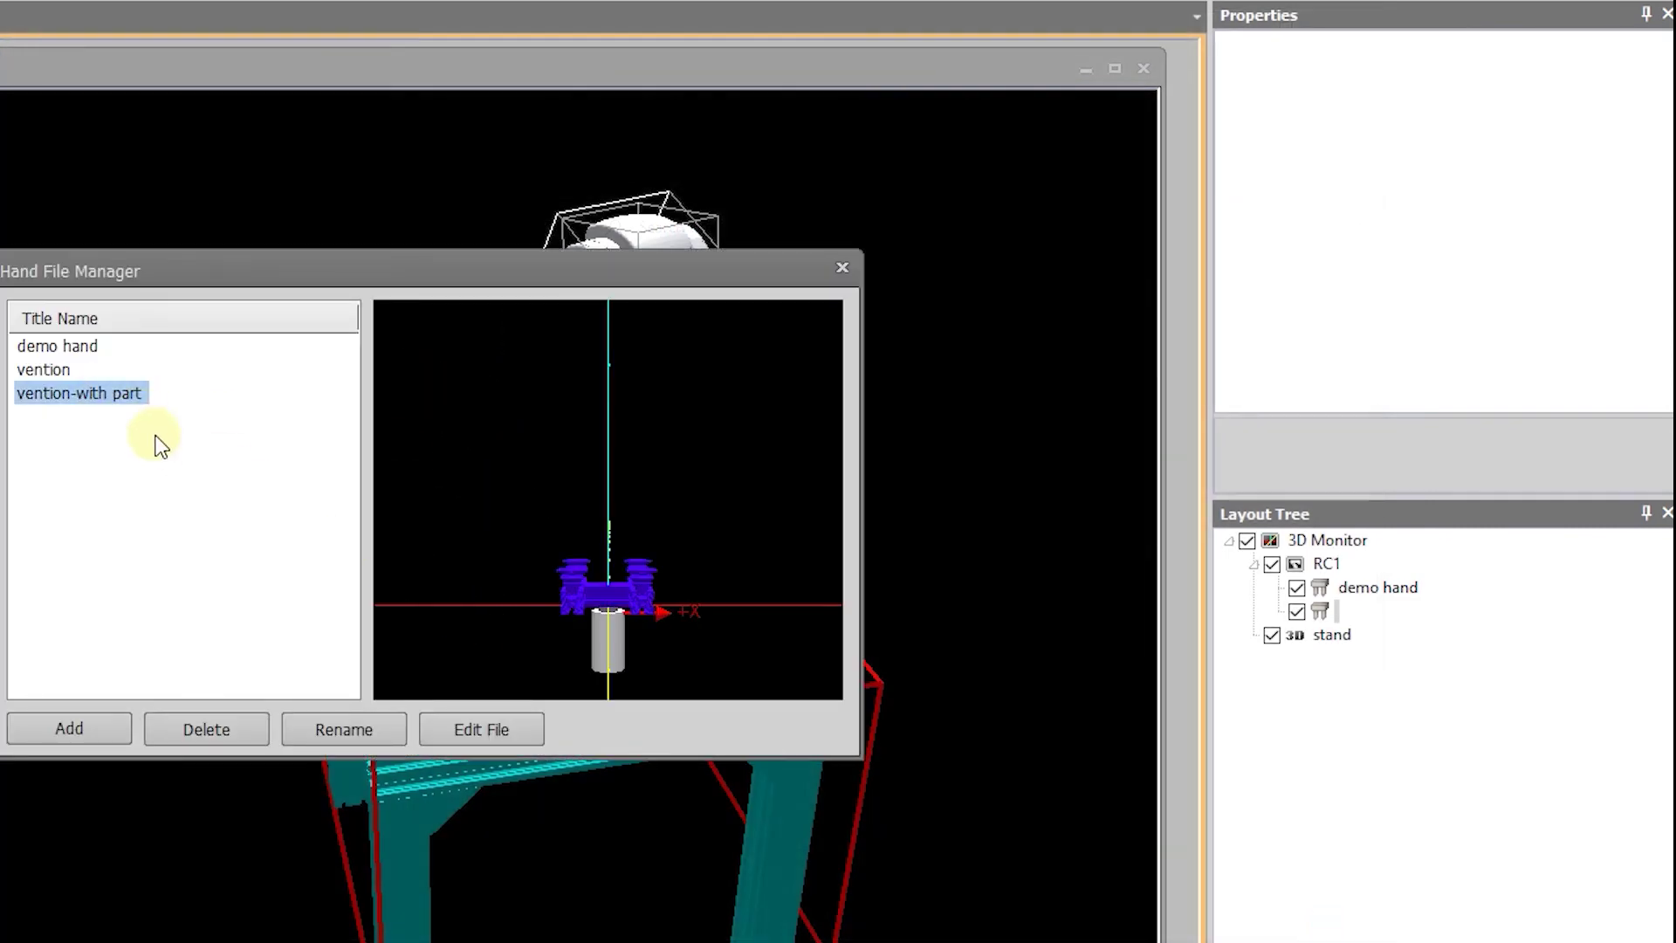
pyautogui.click(74, 371)
pyautogui.click(75, 391)
pyautogui.click(72, 375)
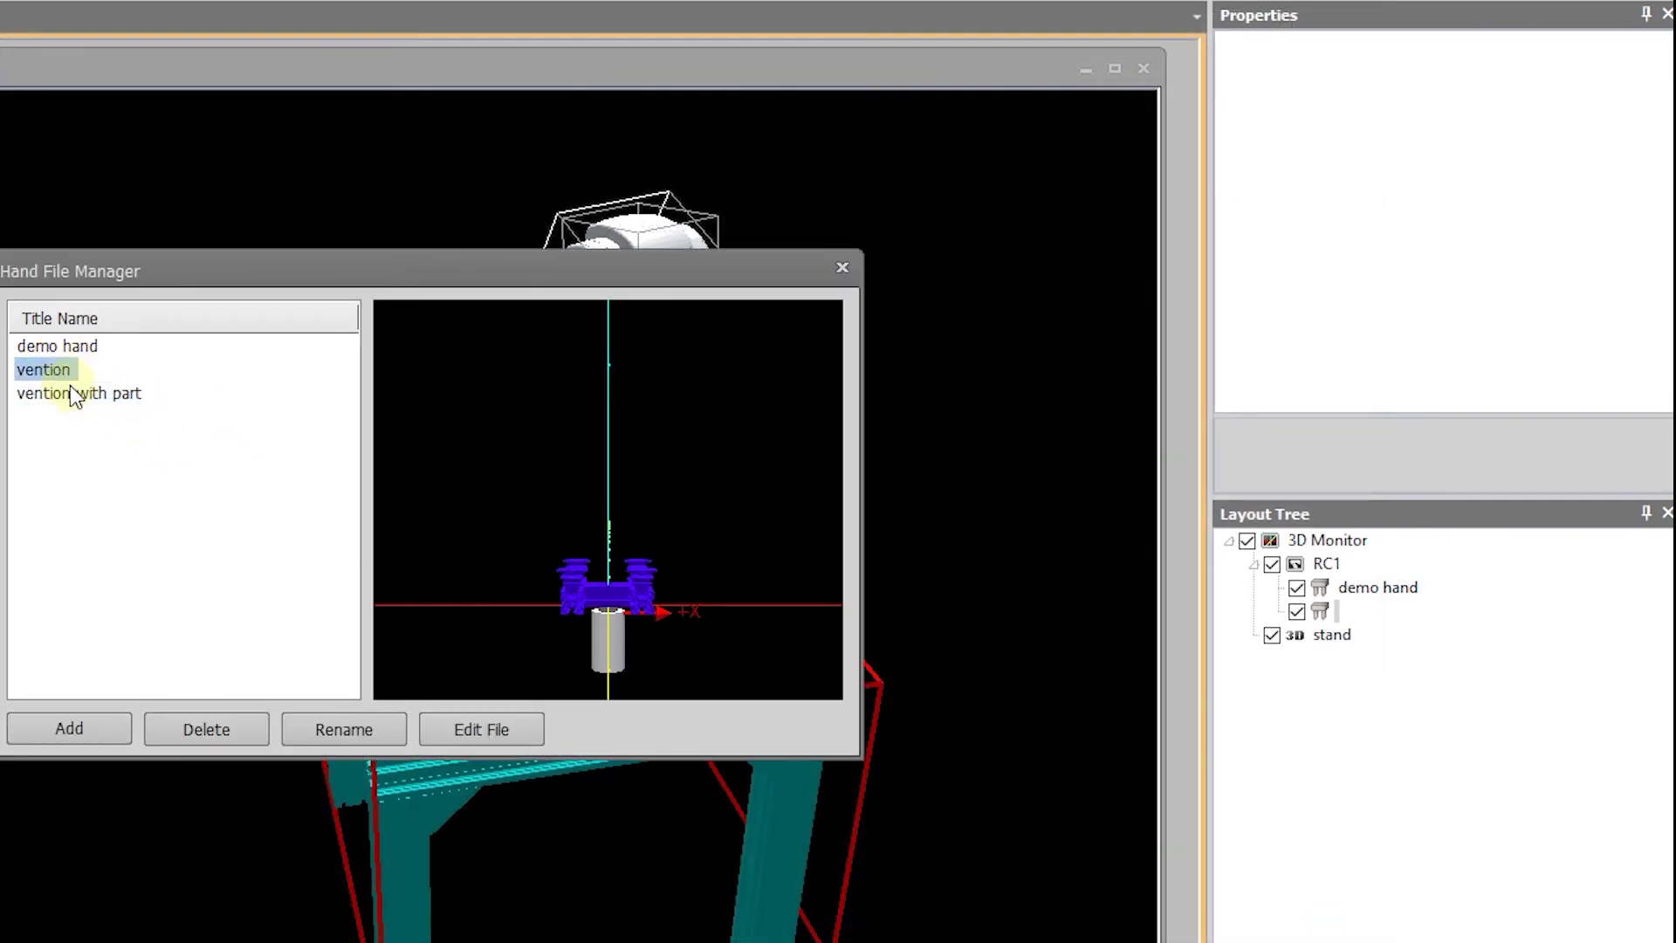
pyautogui.click(75, 391)
pyautogui.click(489, 735)
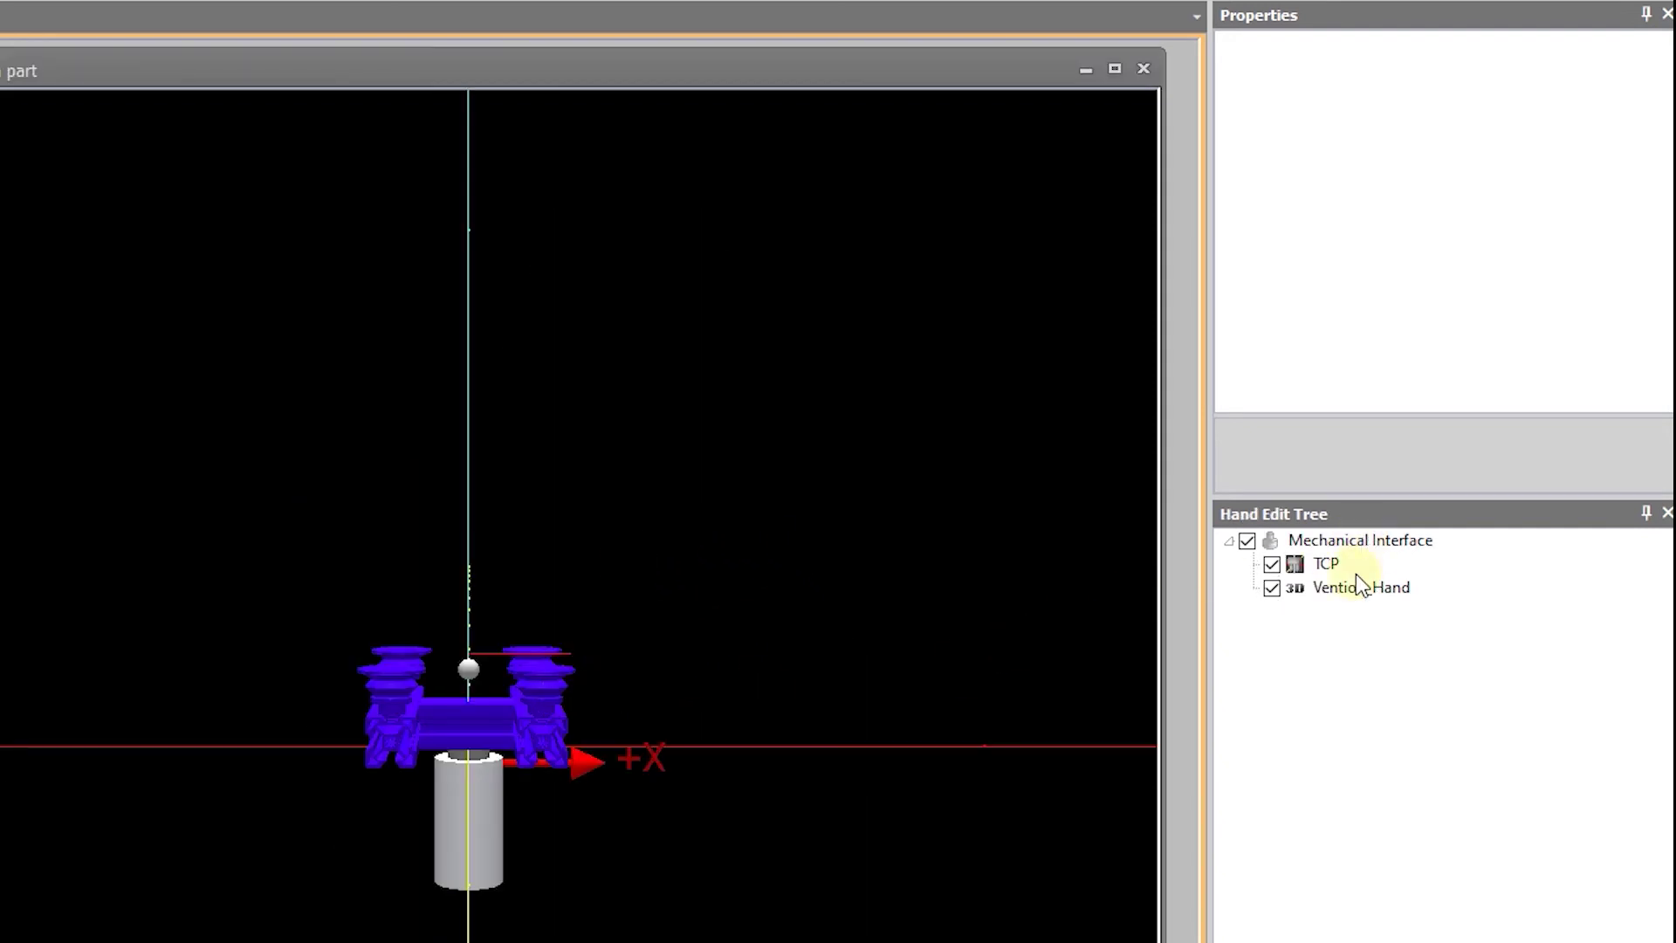
# Step: Add a new object to the Mechanical Interface and set its Figure to 3D Model
pyautogui.rightClick(1316, 540)
pyautogui.click(1392, 550)
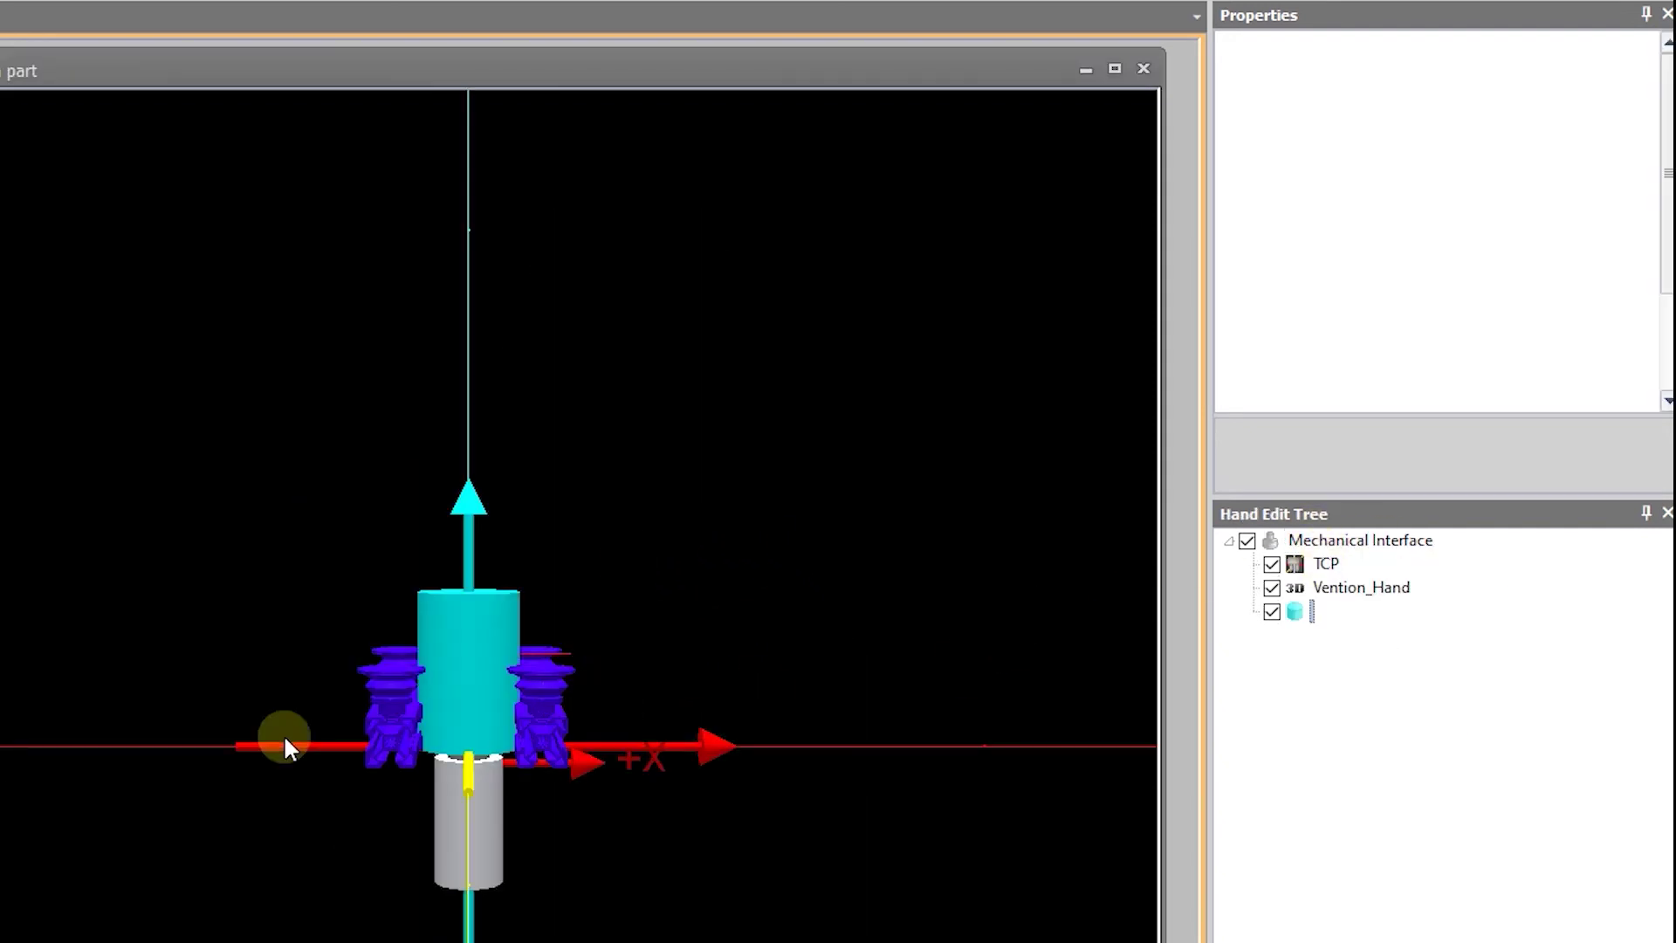
pyautogui.click(1610, 92)
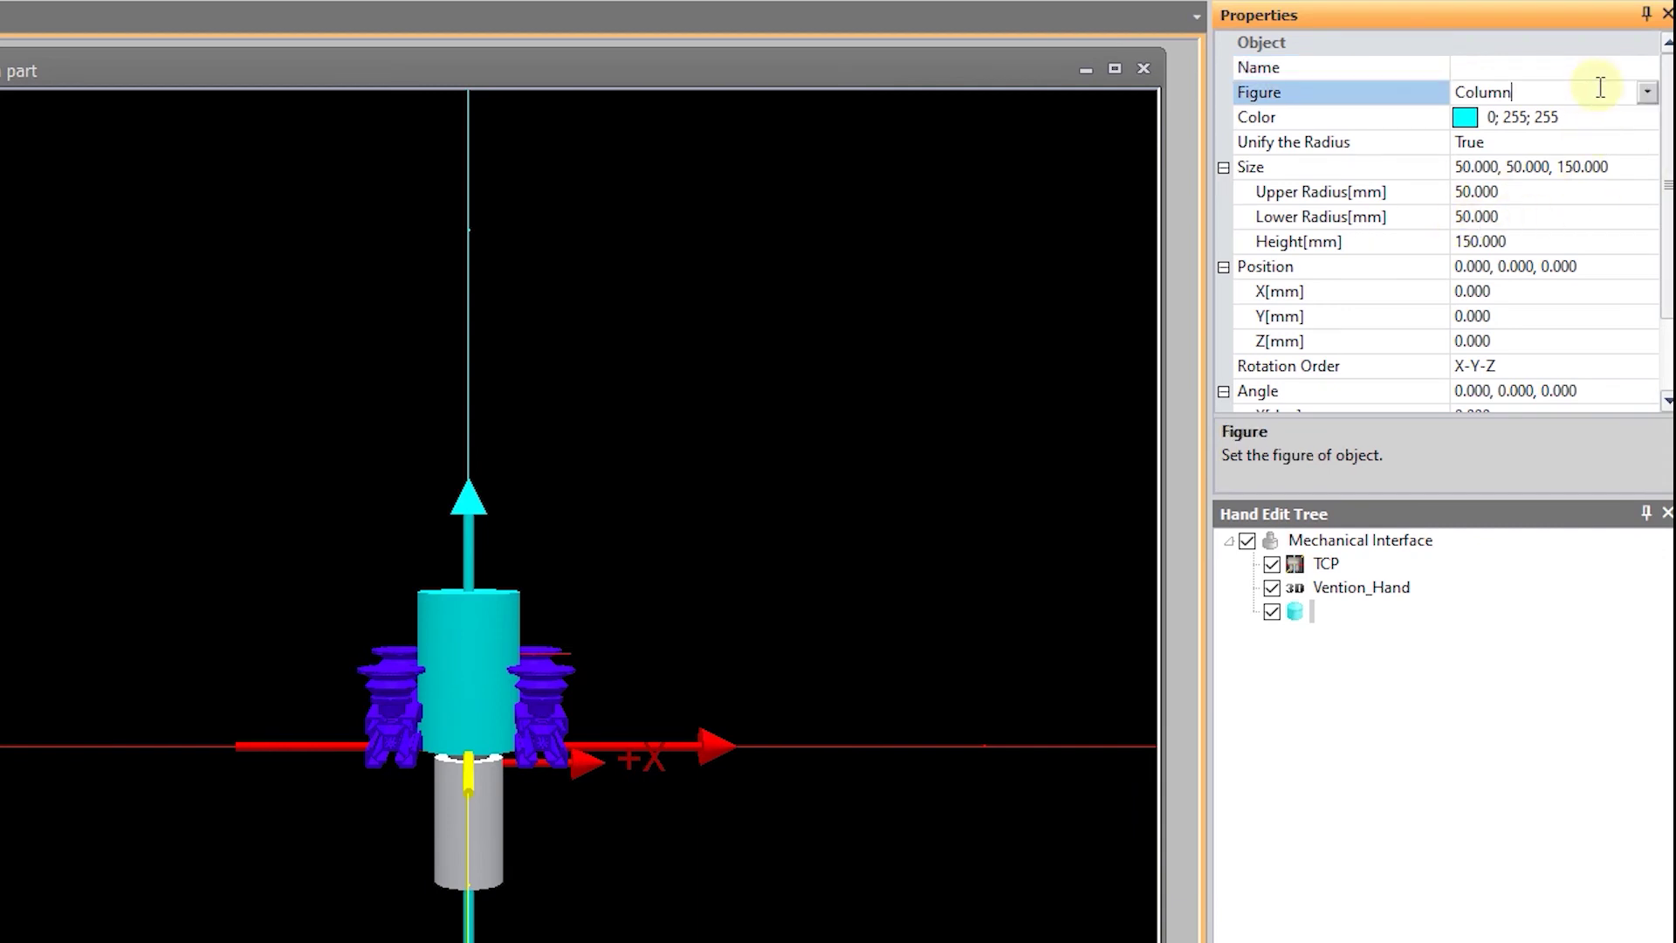
pyautogui.click(1646, 92)
pyautogui.click(1503, 260)
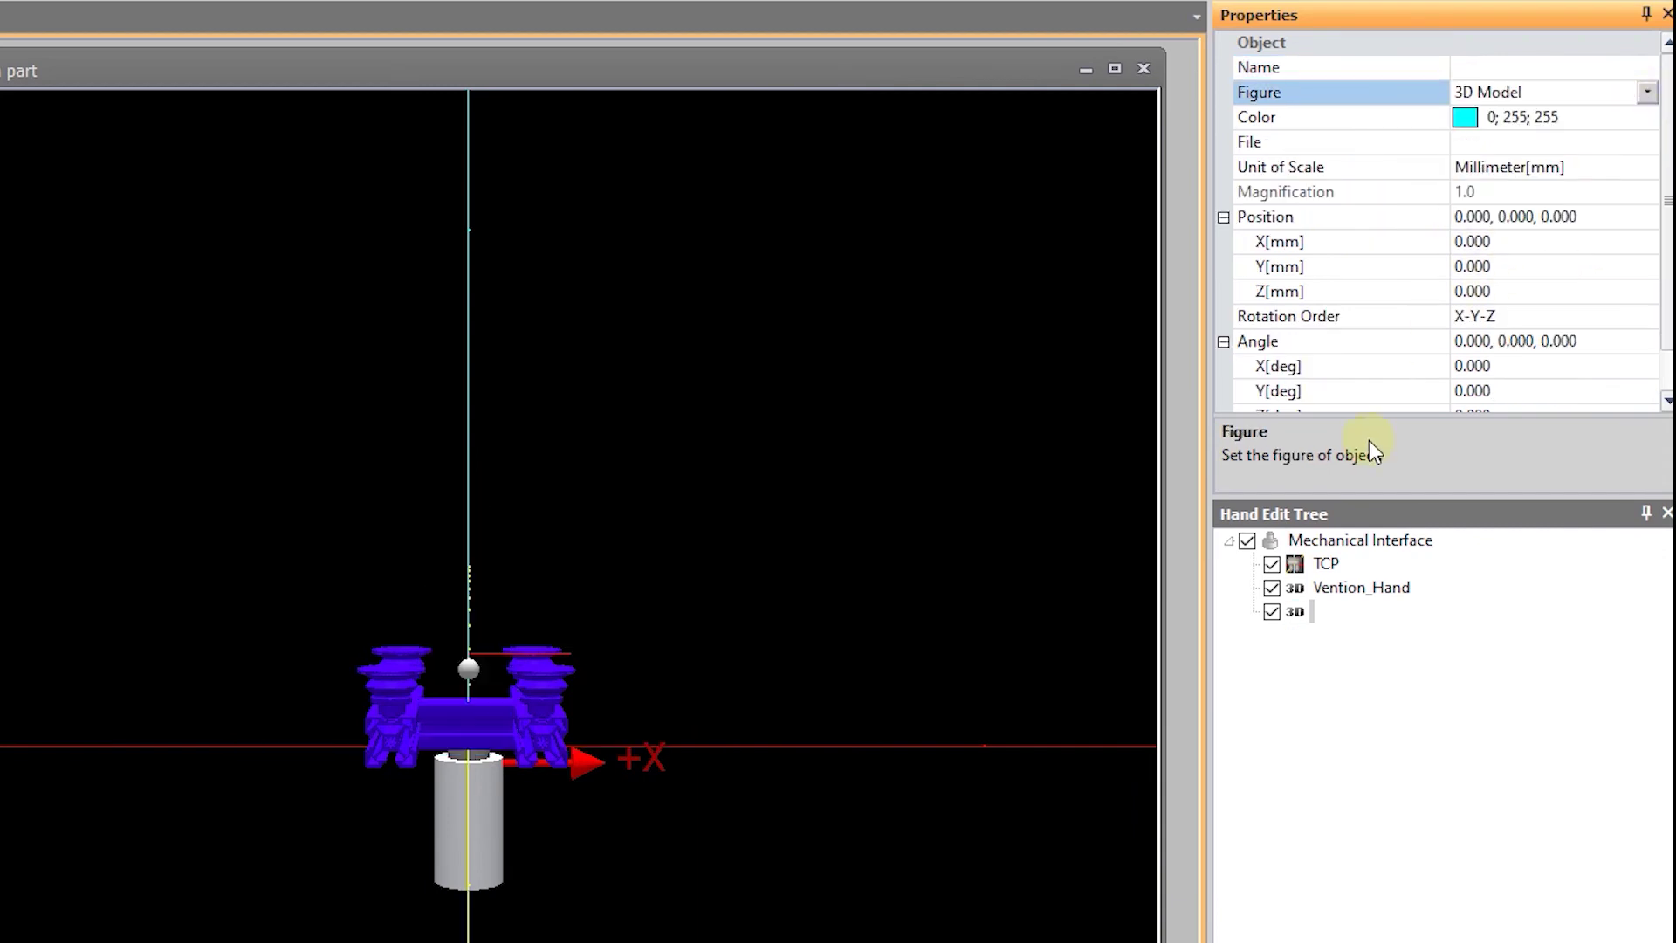
pyautogui.click(1562, 142)
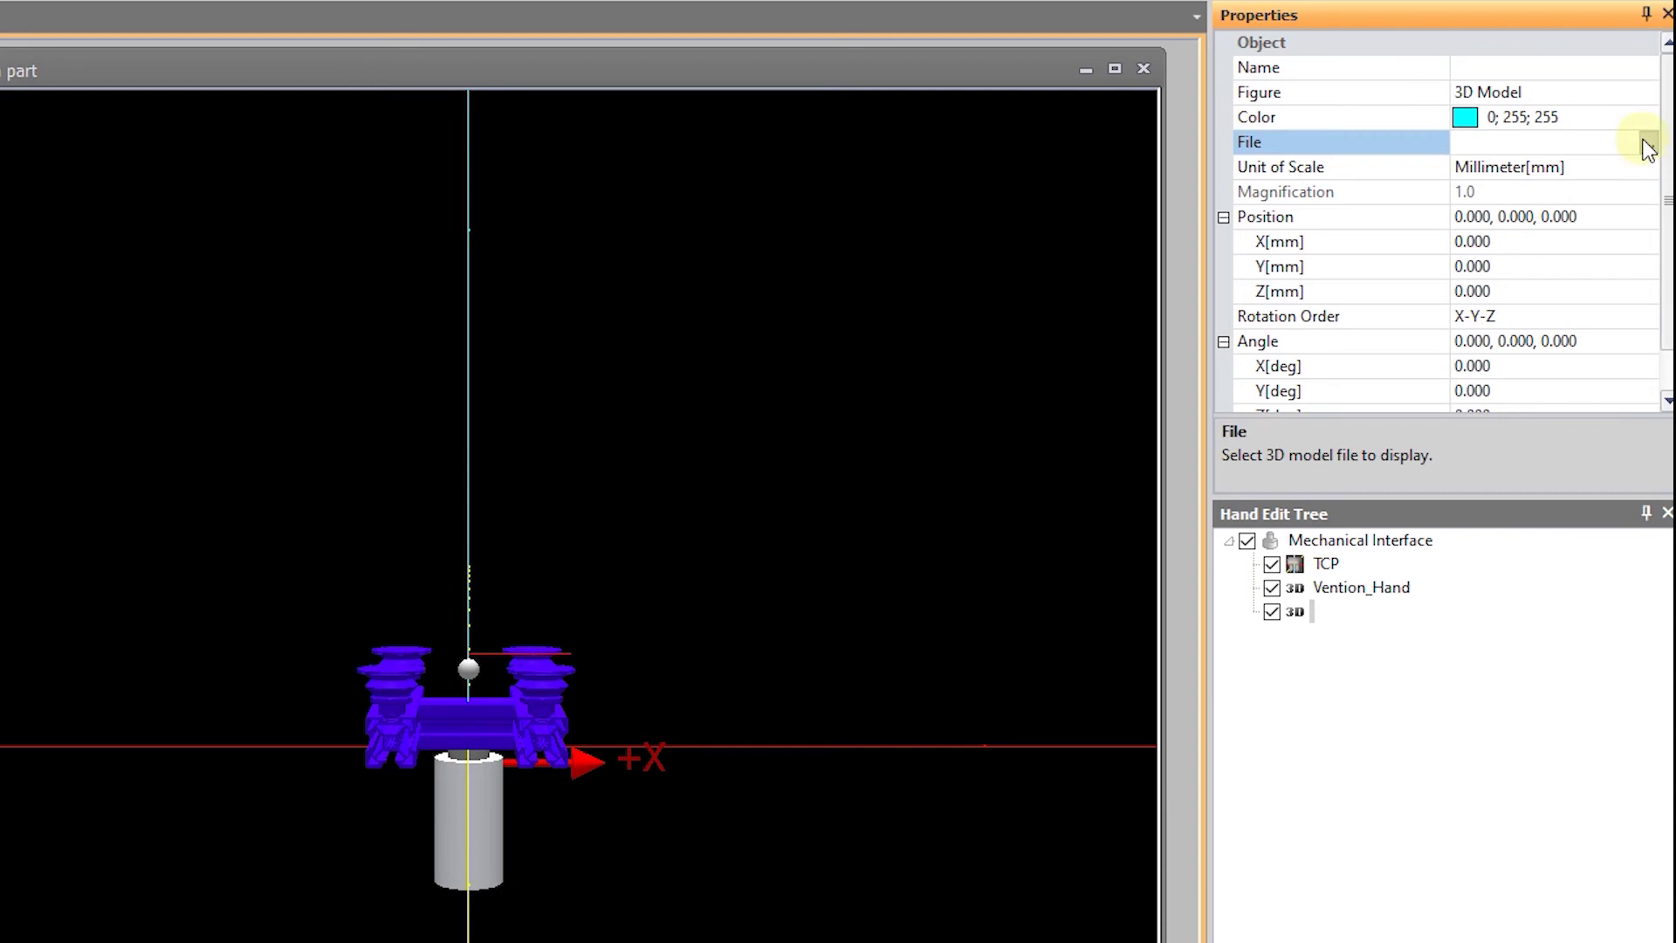
pyautogui.click(1648, 142)
# Step: Load SAMPLE PART.stl from the Mitsubishi Cell folder as the new object's model file
pyautogui.click(657, 318)
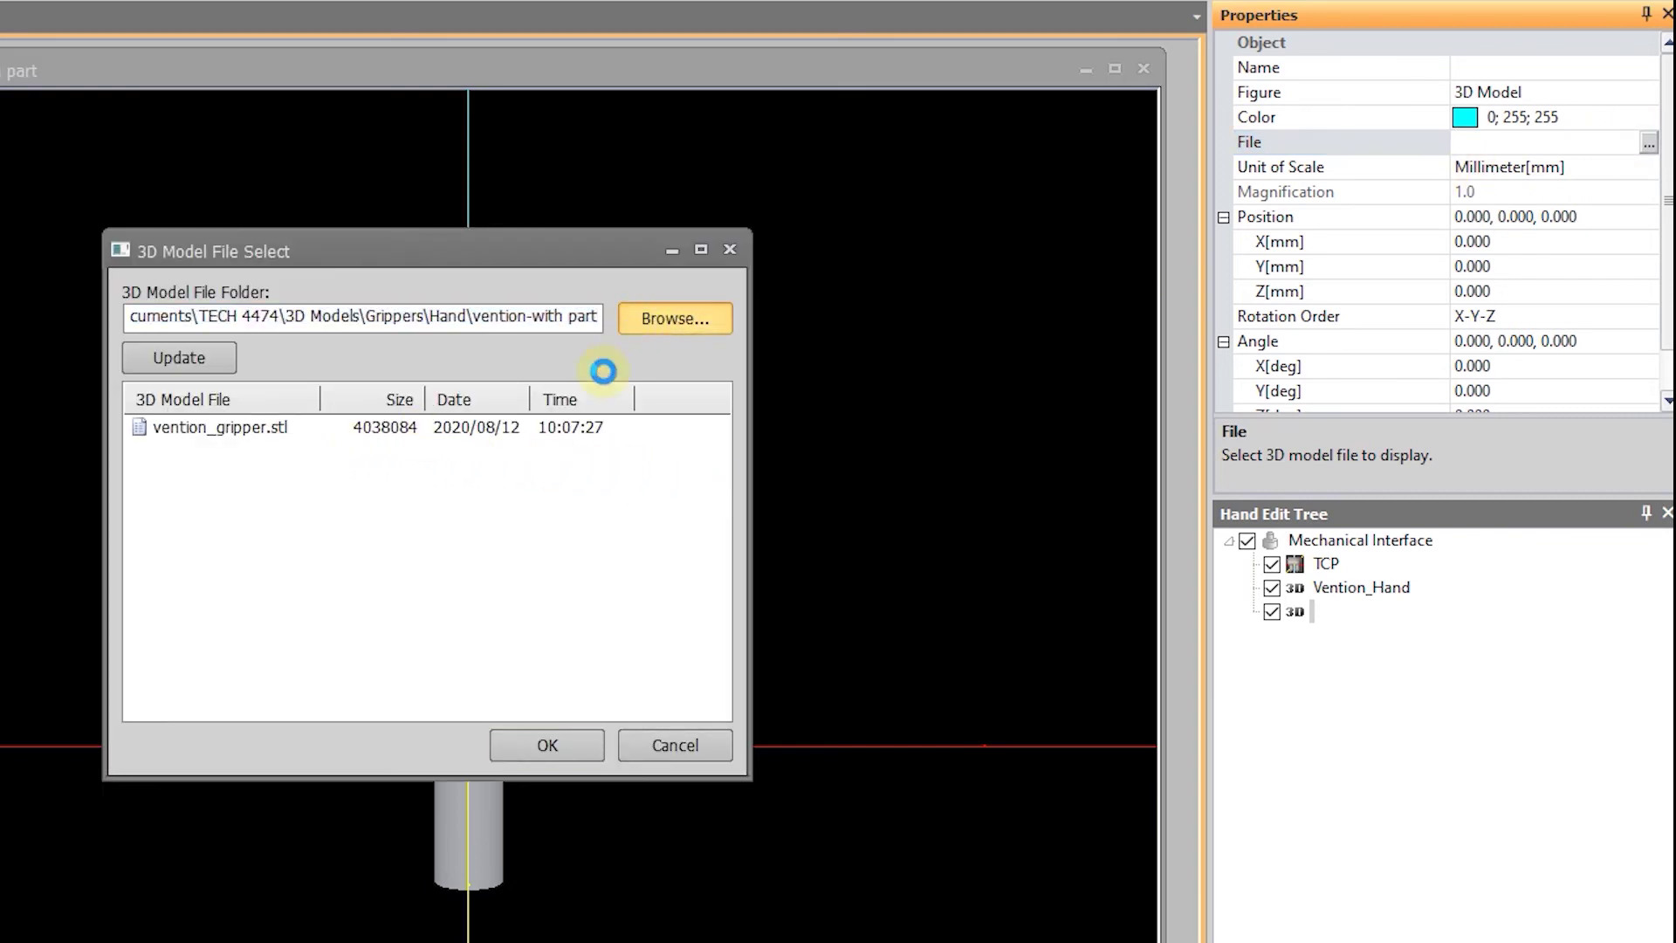
pyautogui.scroll(-15, 411, 535)
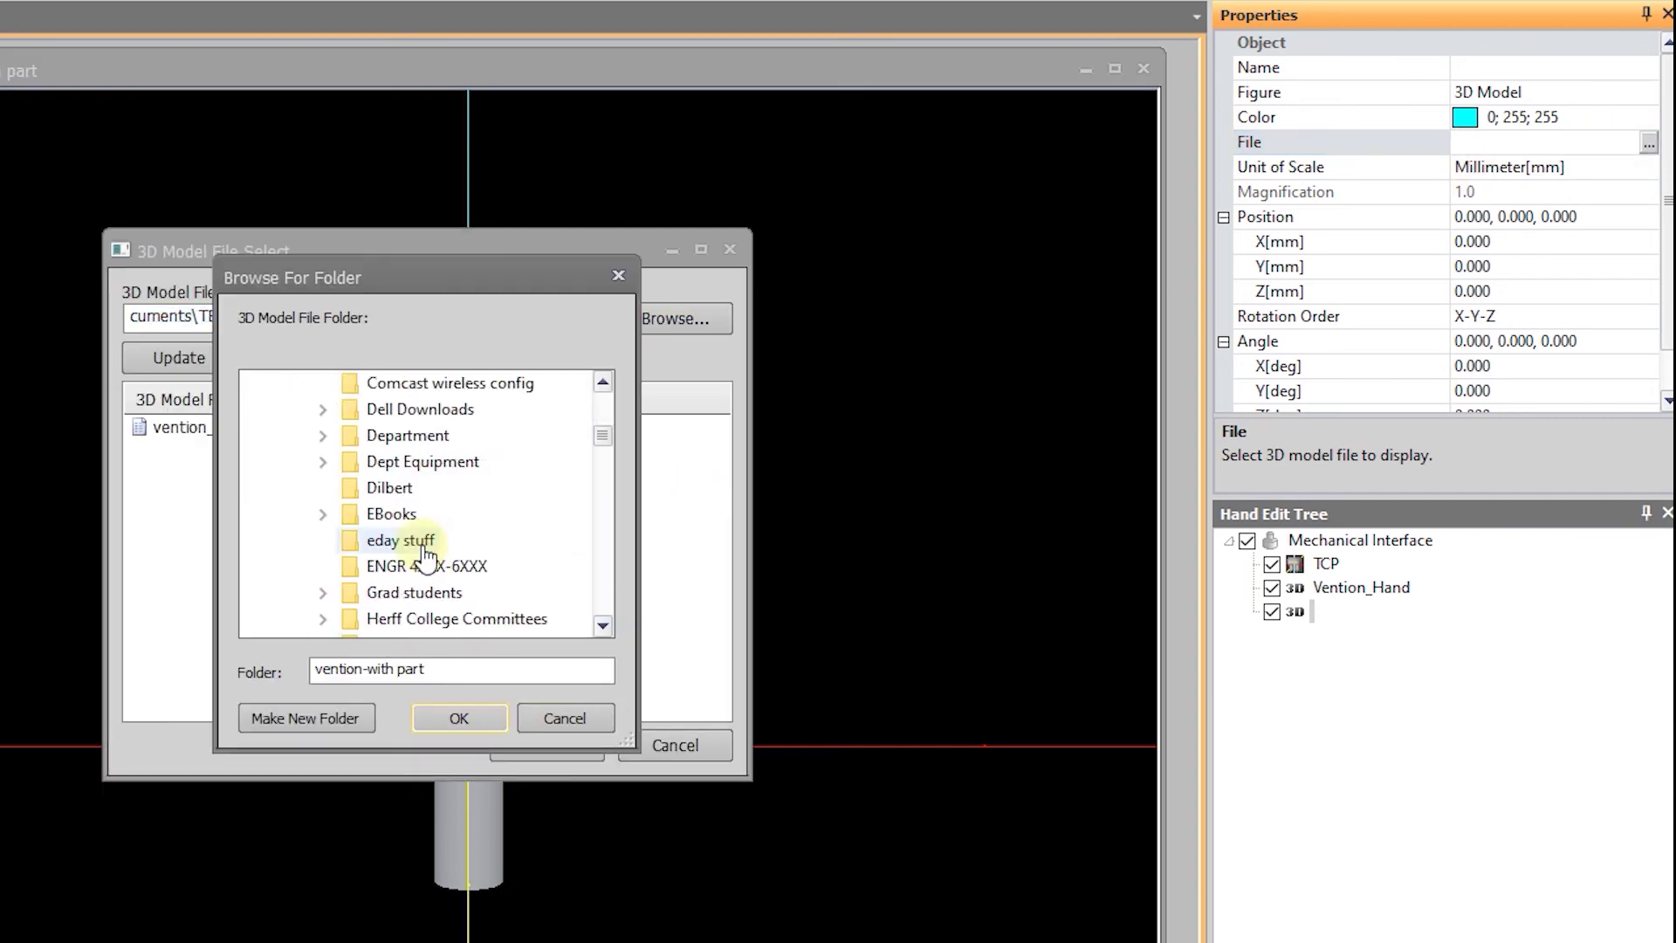
pyautogui.scroll(2, 472, 559)
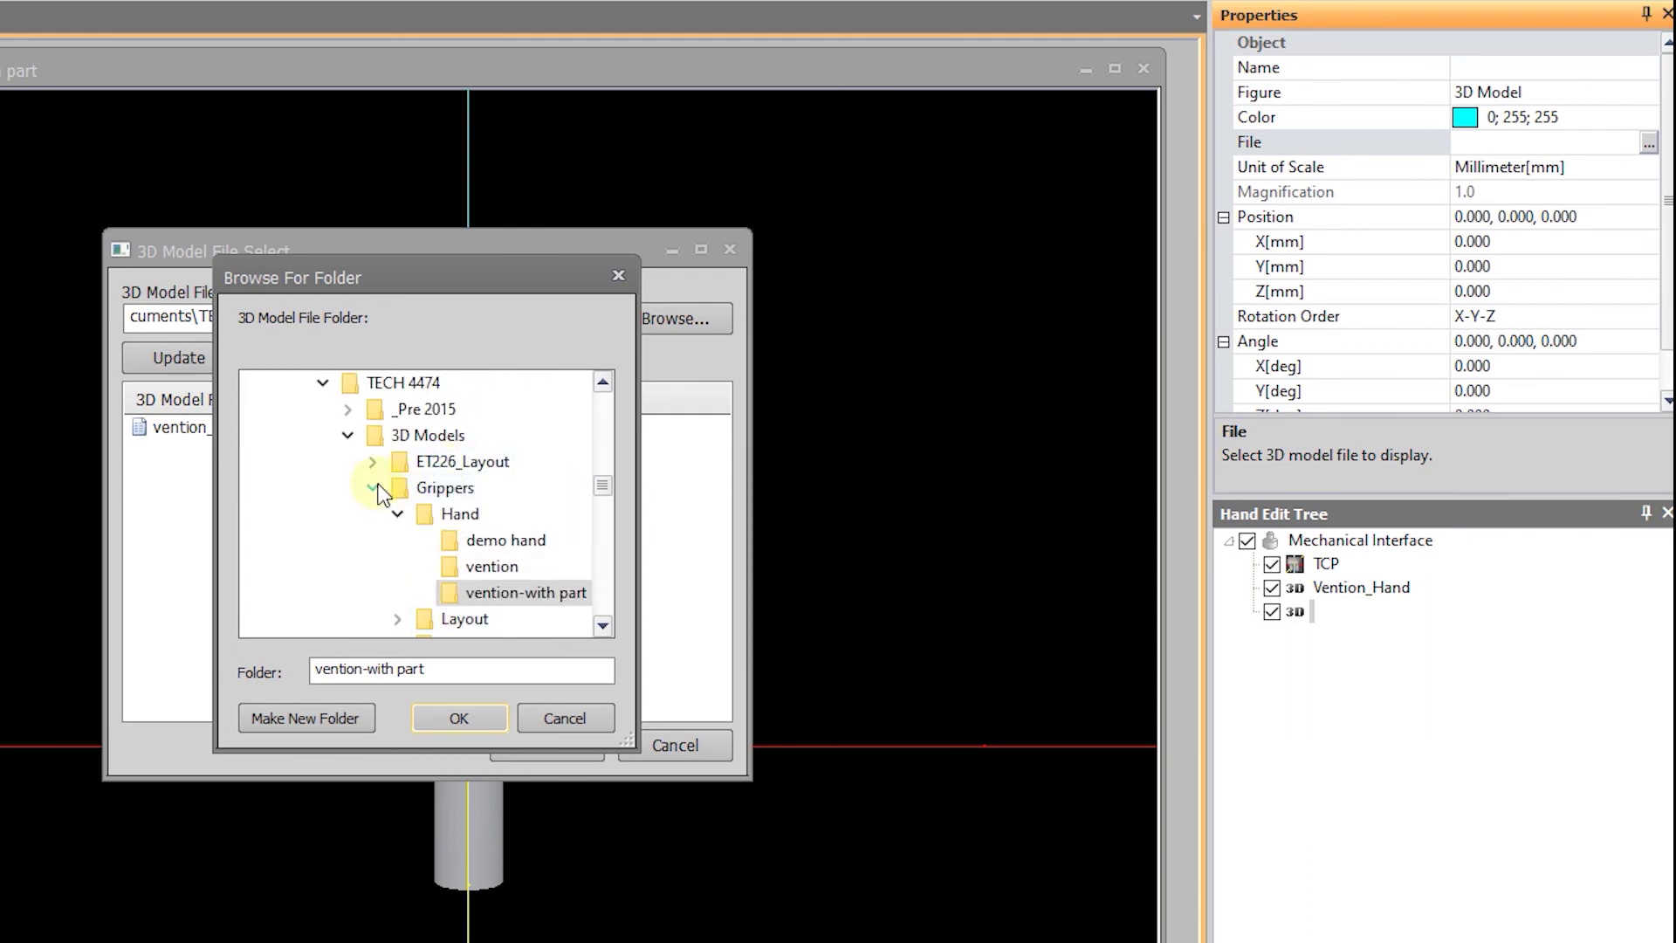
pyautogui.click(427, 435)
pyautogui.scroll(-5, 532, 454)
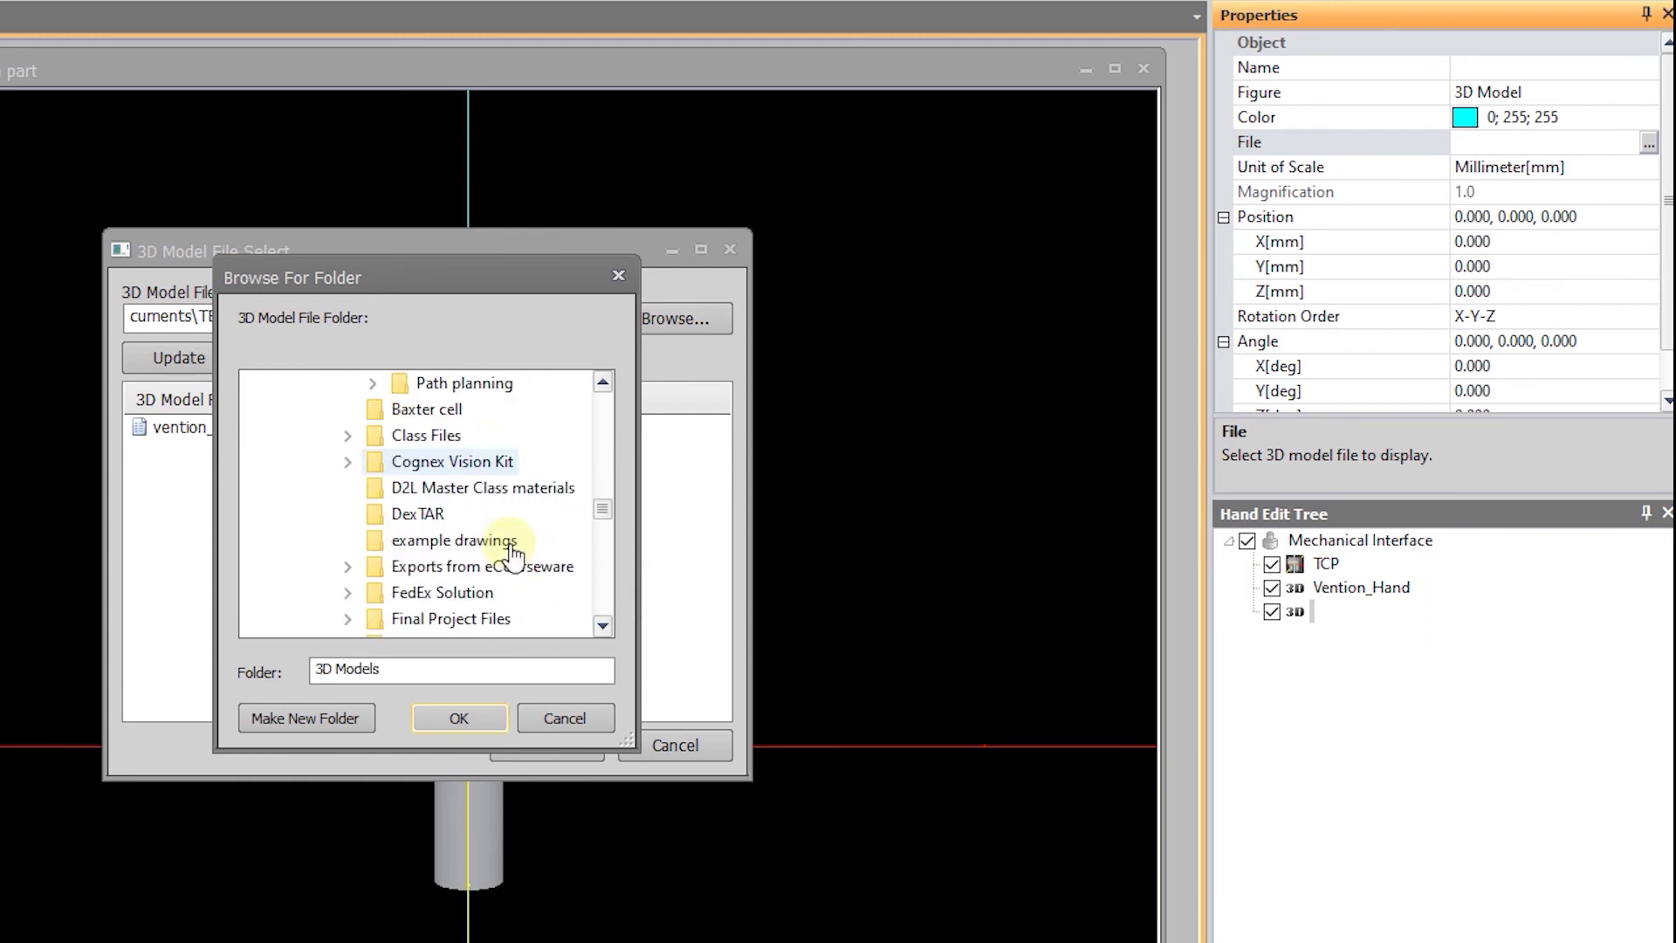
pyautogui.scroll(3, 480, 522)
pyautogui.click(478, 540)
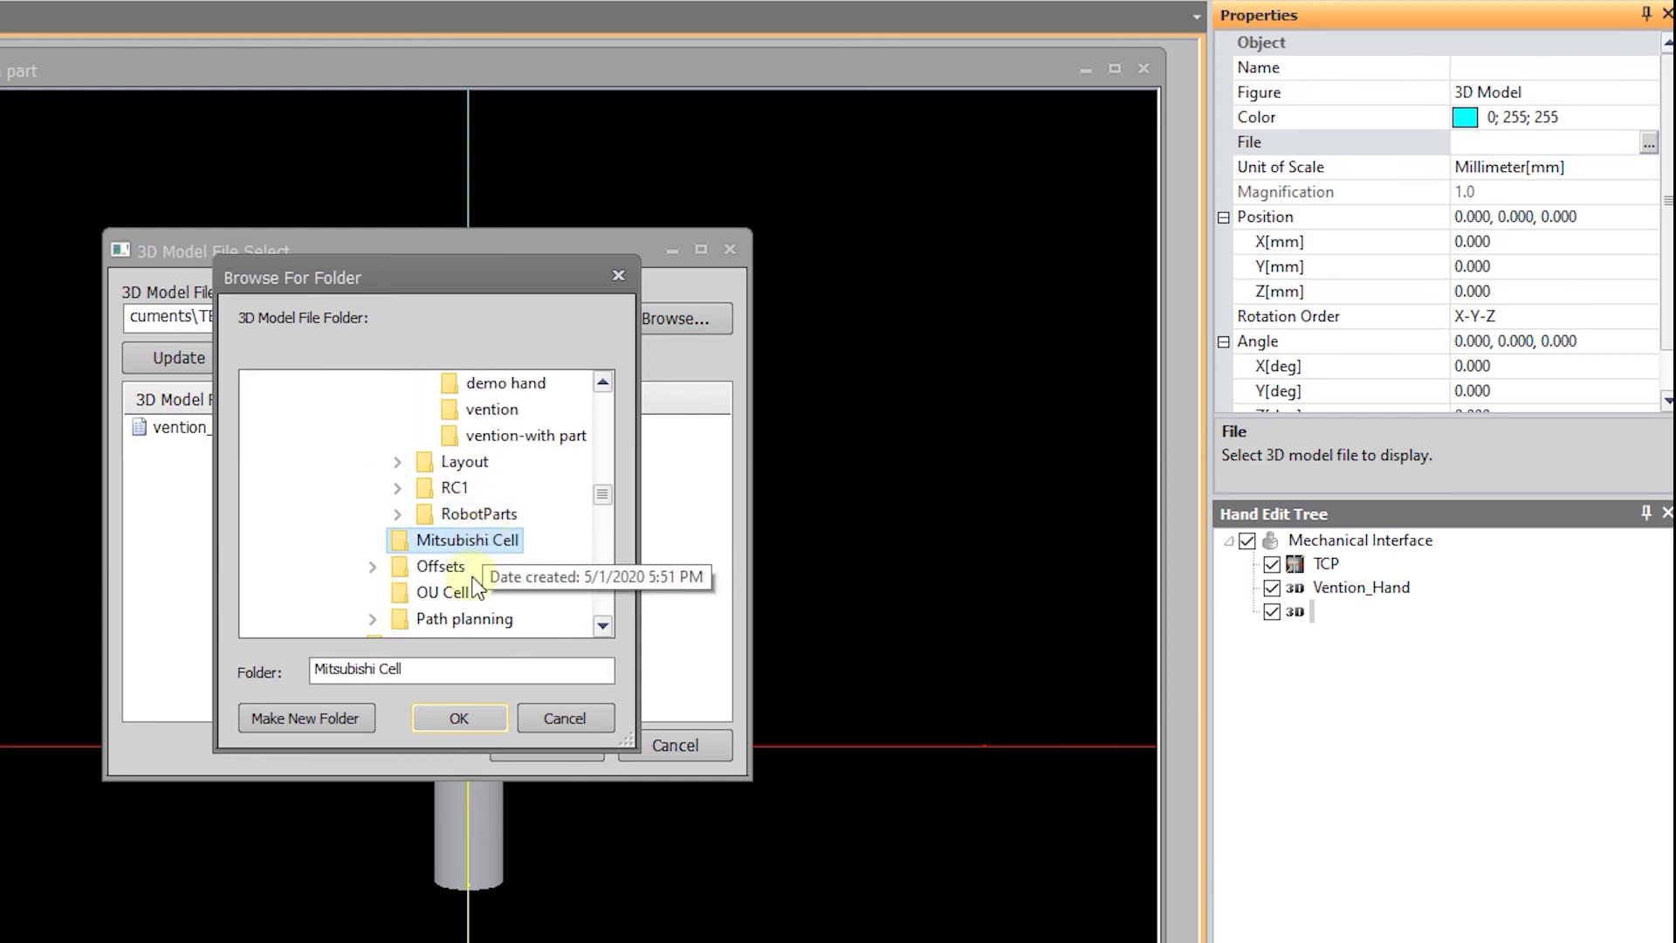
pyautogui.click(457, 716)
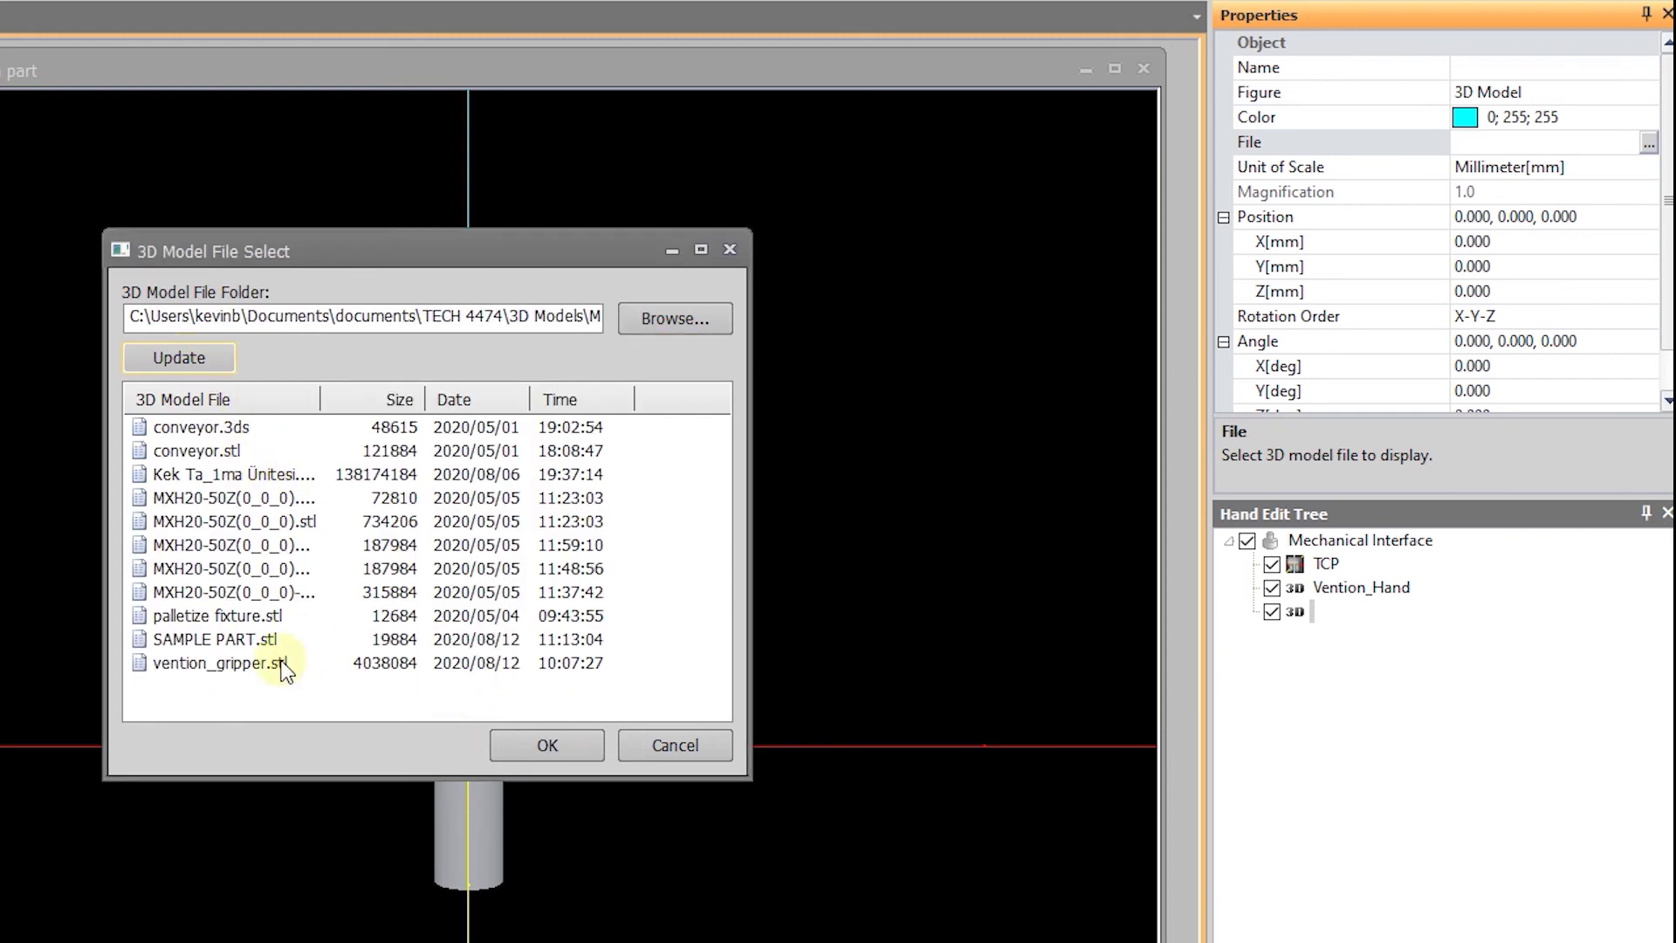
pyautogui.doubleClick(238, 642)
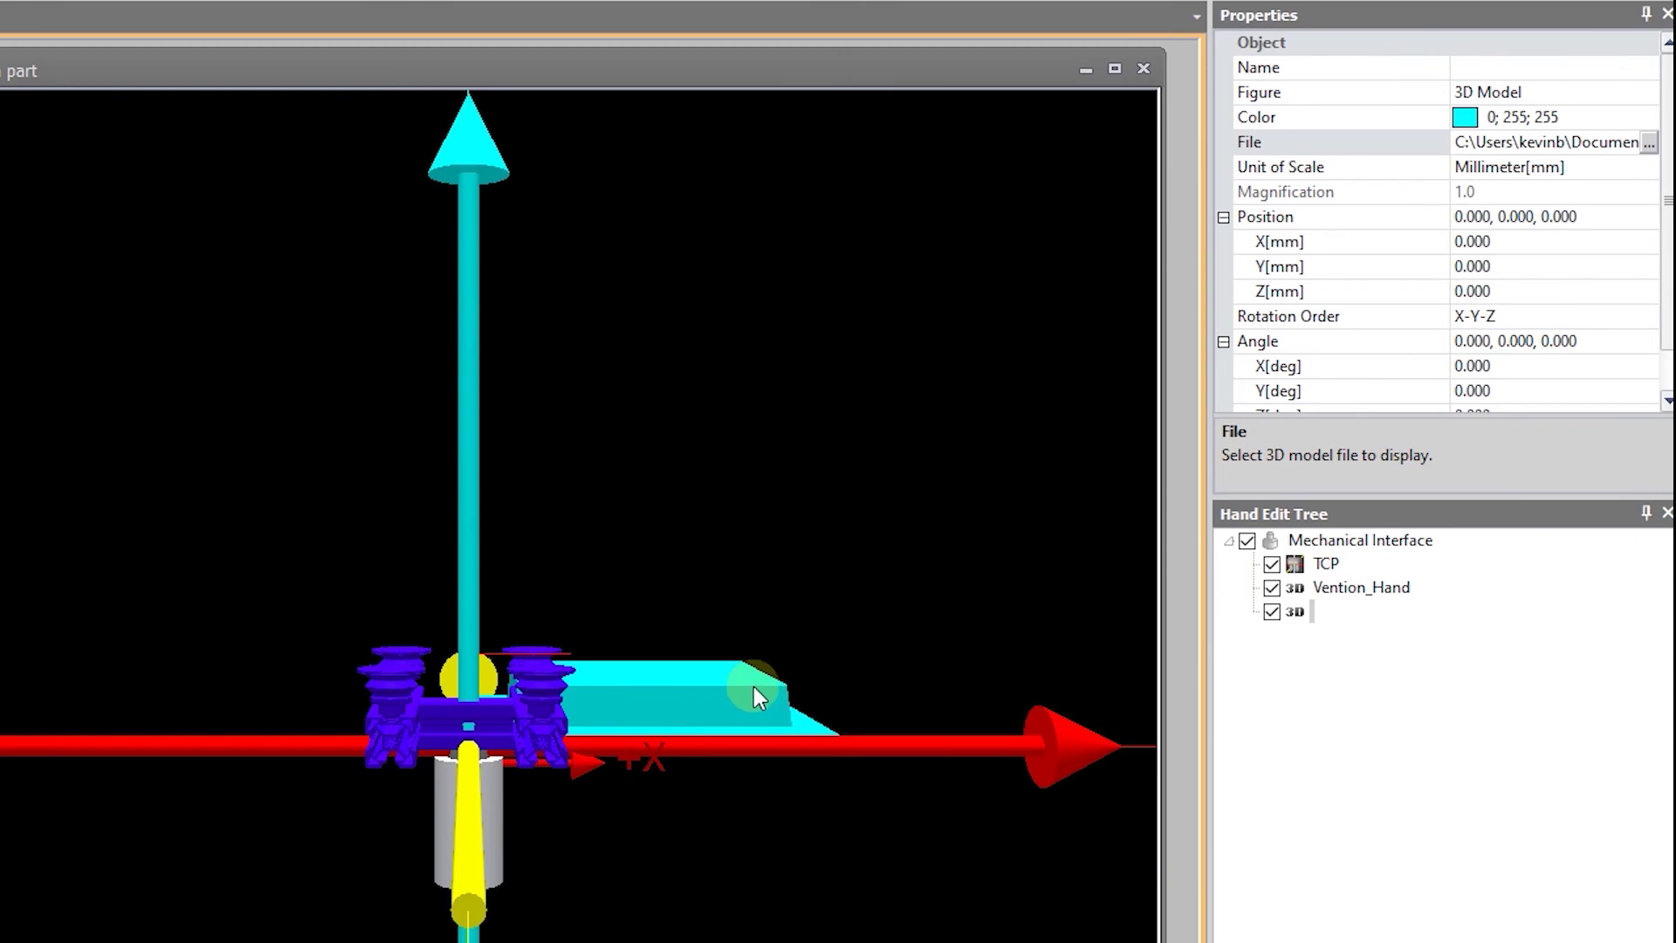
# Step: Name the new model 'part' and flip it 180° about X
pyautogui.moveTo(646, 617); pyautogui.dragTo(673, 687)
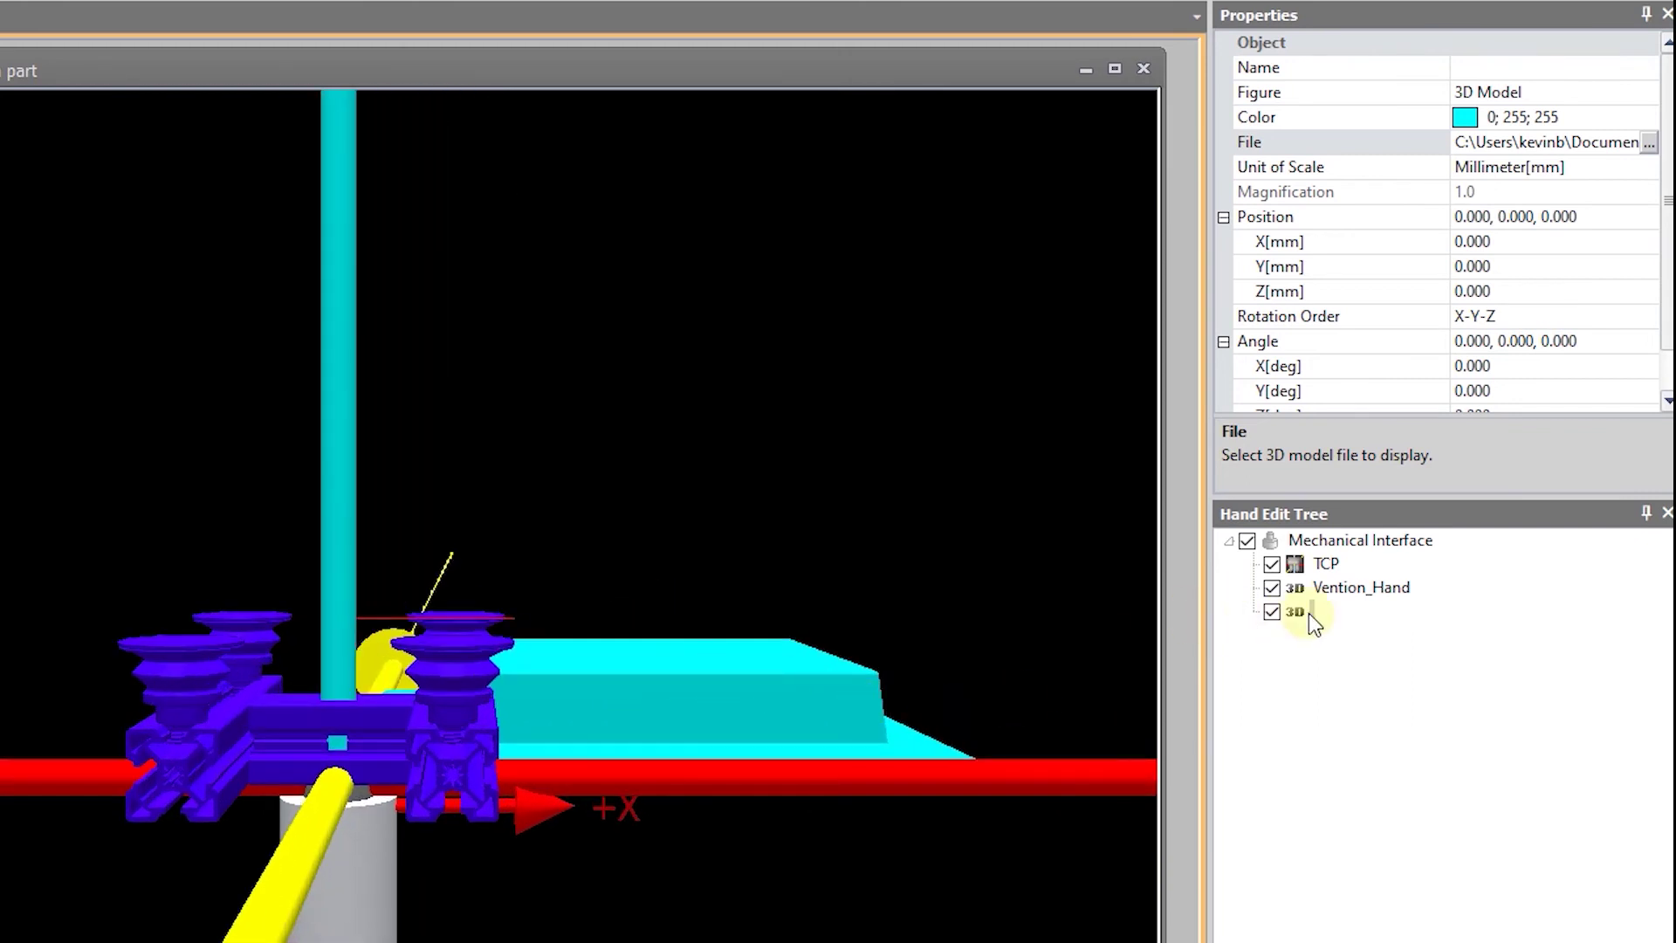
pyautogui.click(1311, 72)
pyautogui.write('part')
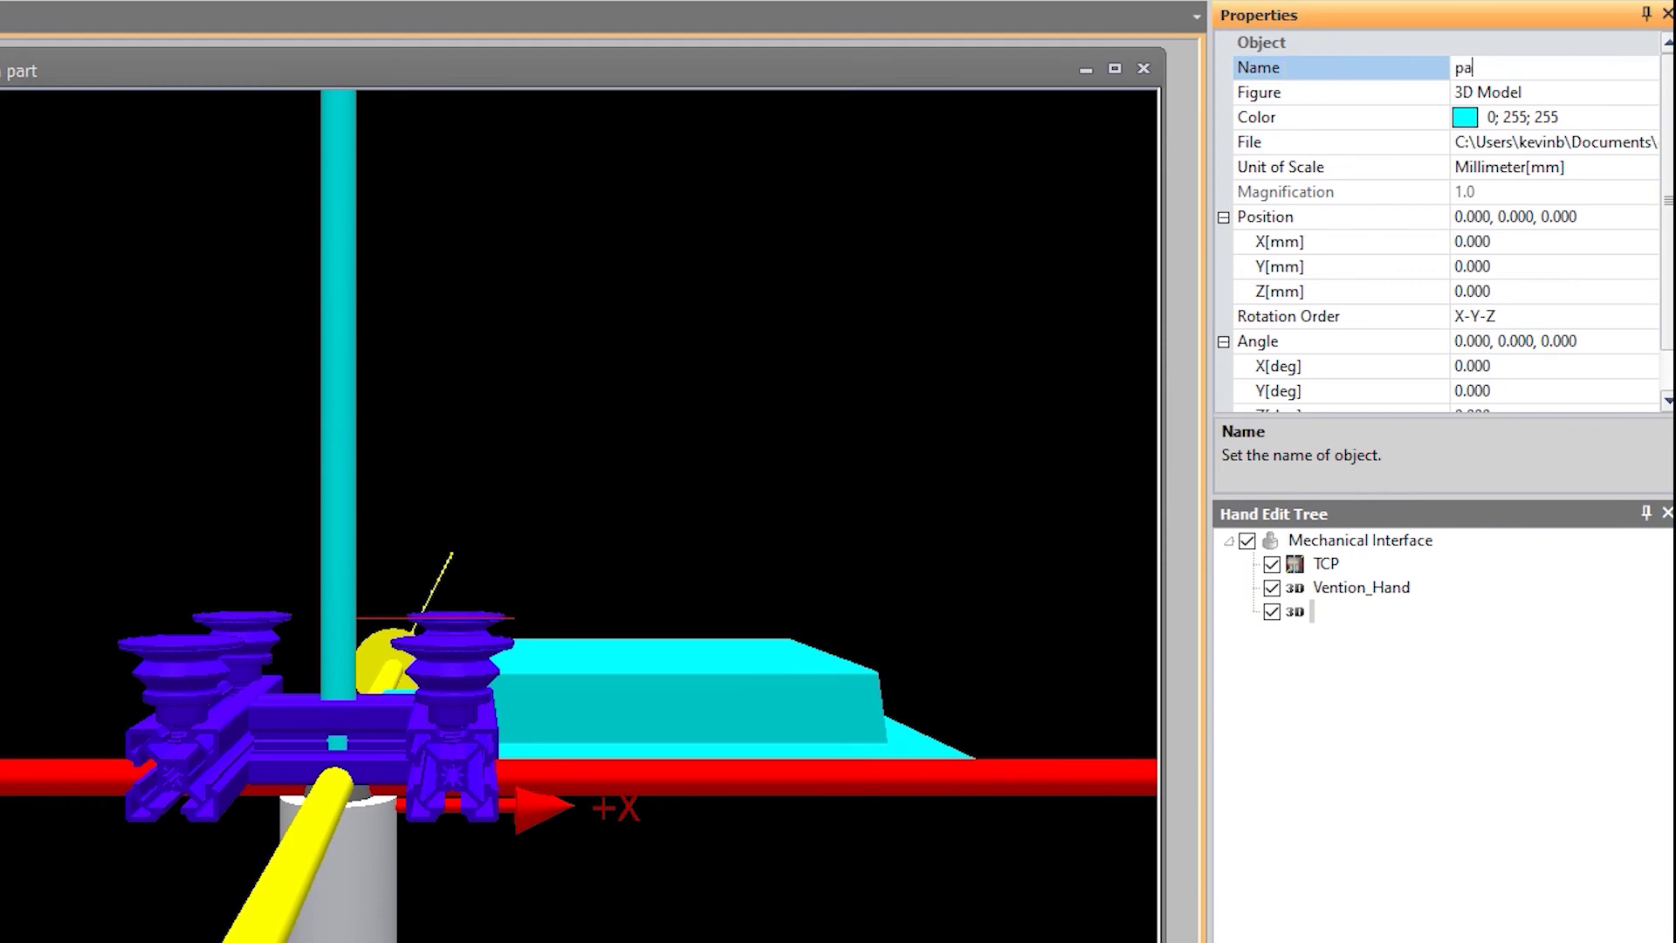
pyautogui.press('Return')
pyautogui.scroll(-1, 1344, 372)
pyautogui.click(1321, 317)
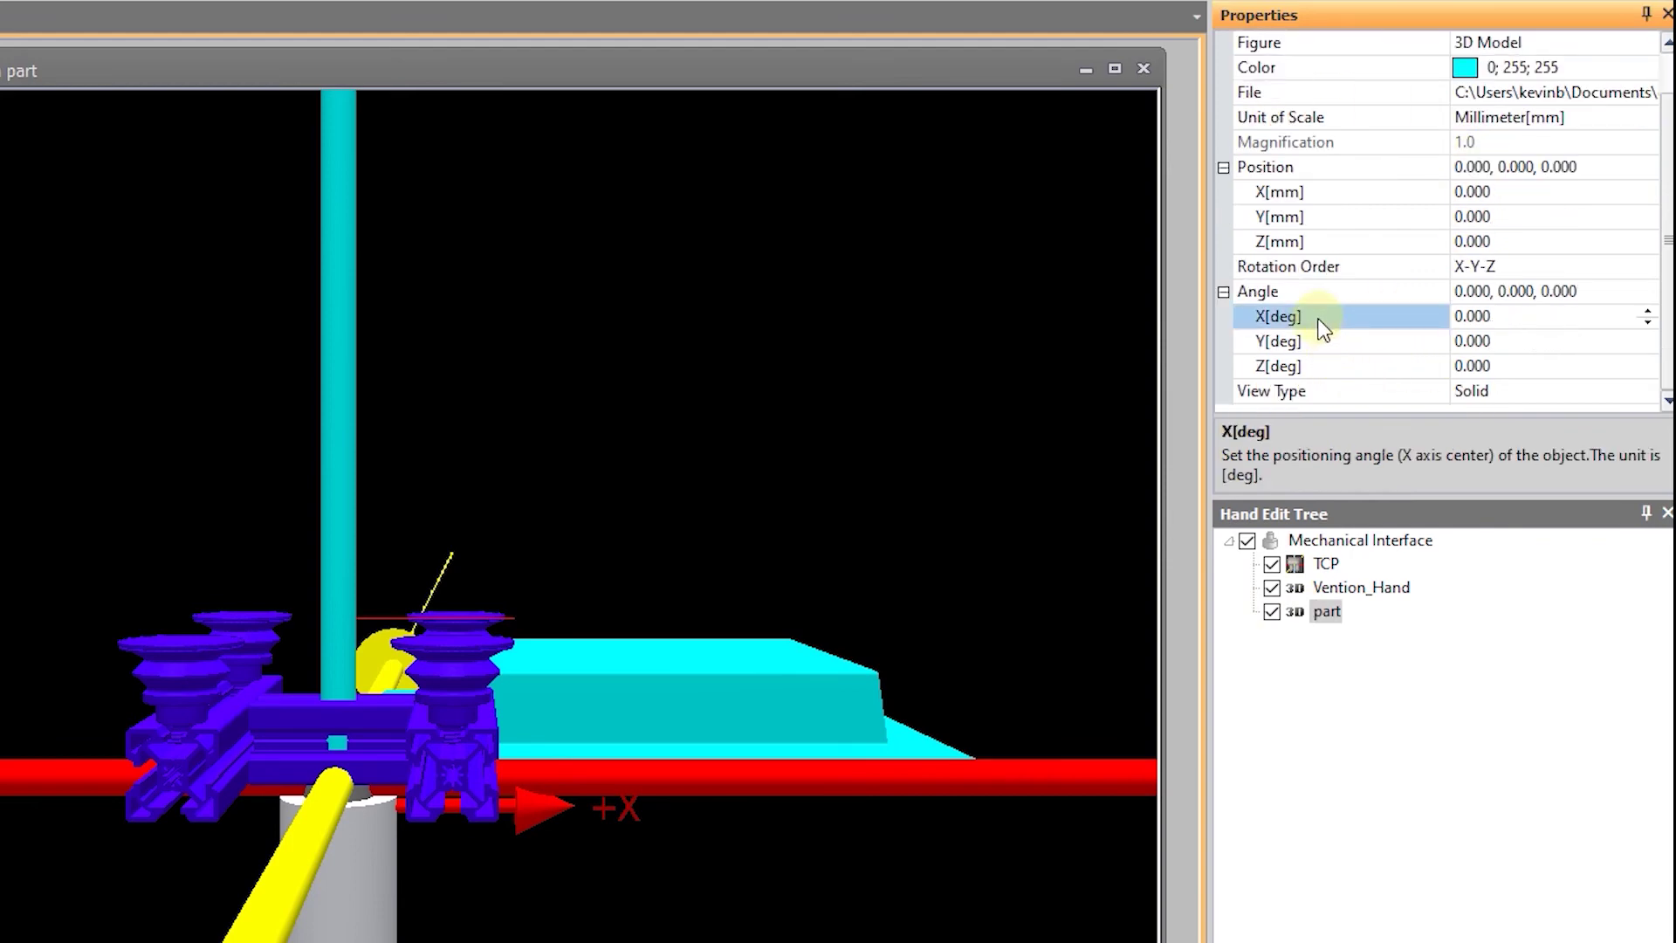
pyautogui.write('180')
pyautogui.press('Return')
pyautogui.moveTo(960, 568); pyautogui.dragTo(756, 656)
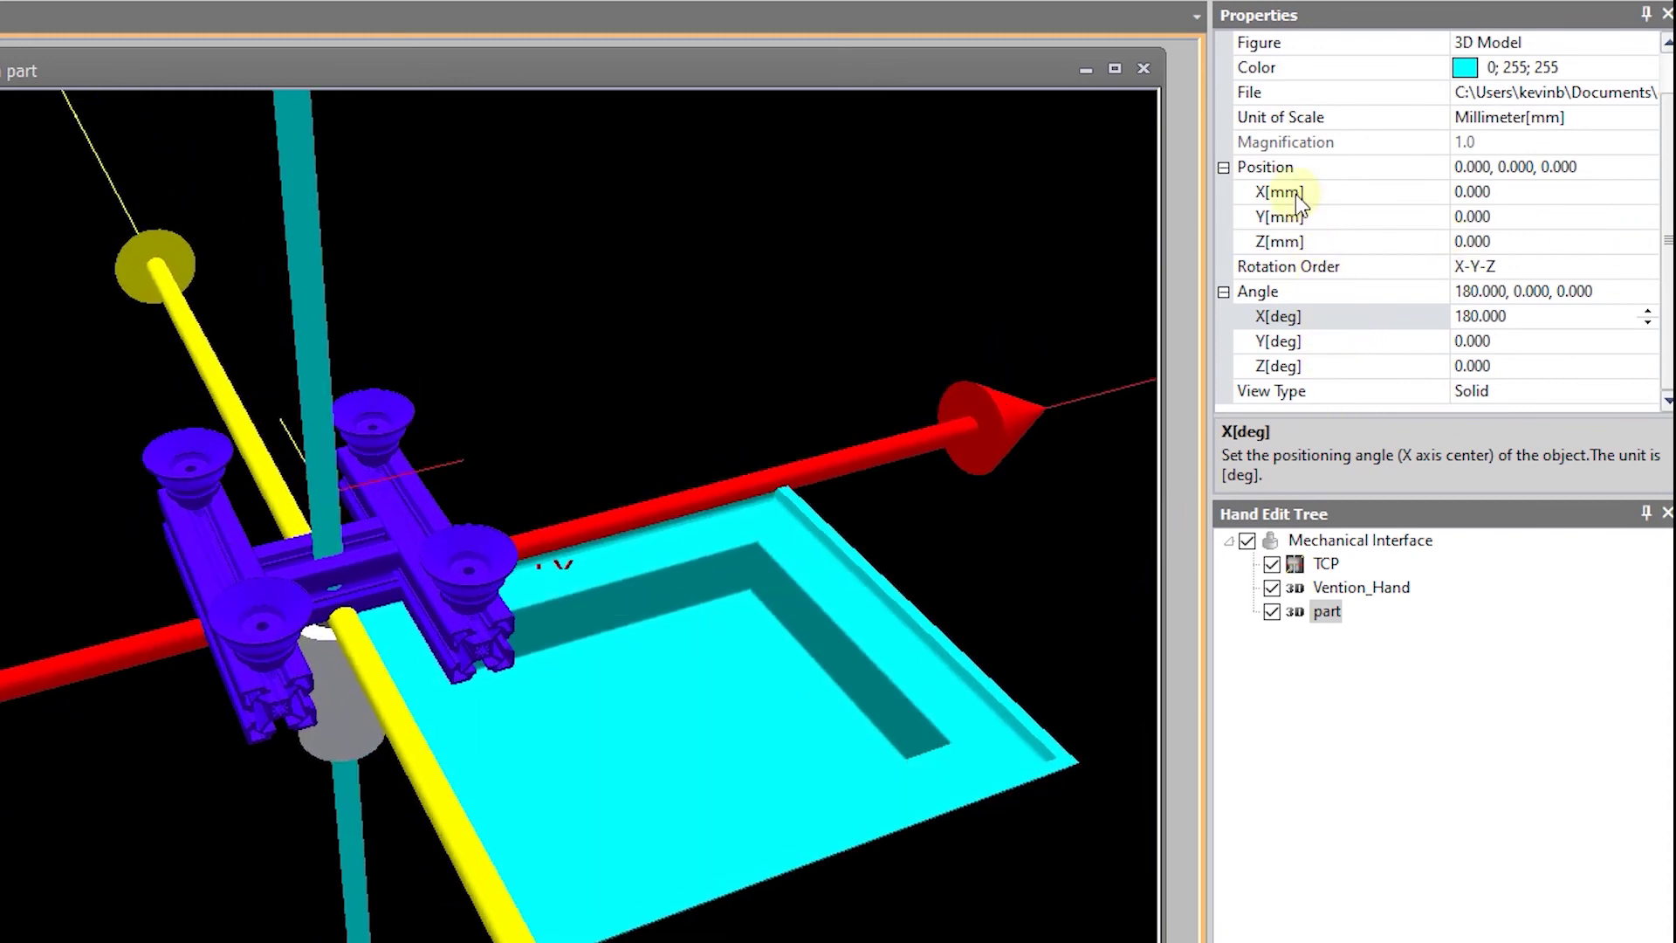
# Step: Try Z positions of 75, 100, 150 and 135 mm for the part
pyautogui.click(1302, 240)
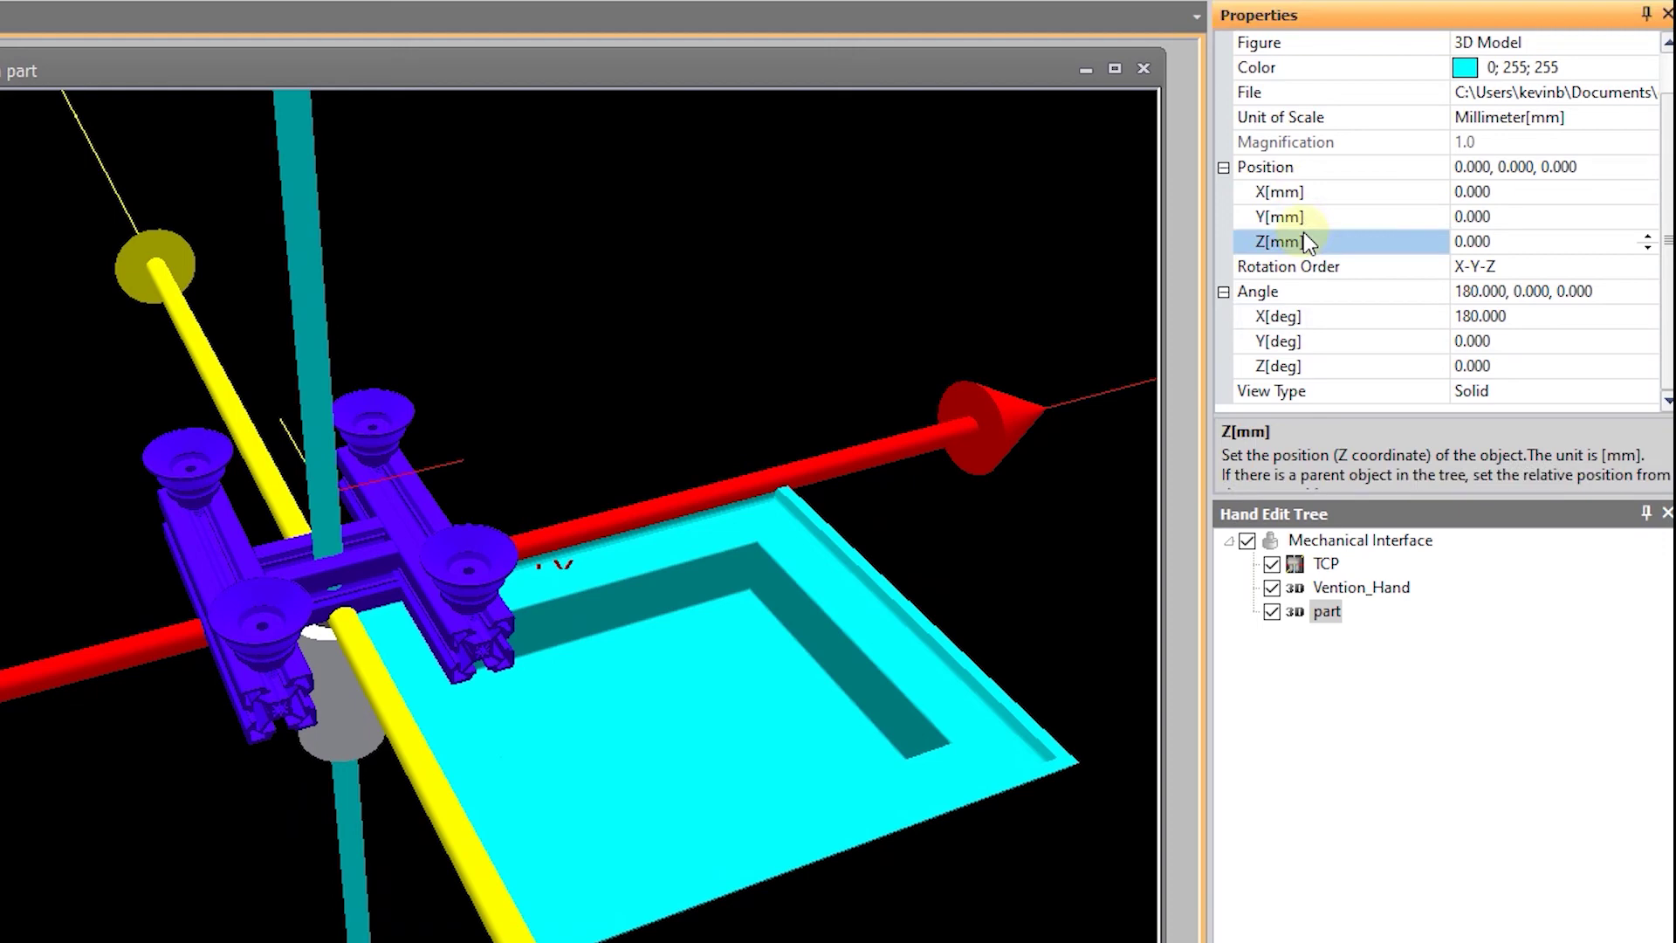
pyautogui.write('75')
pyautogui.press('Return')
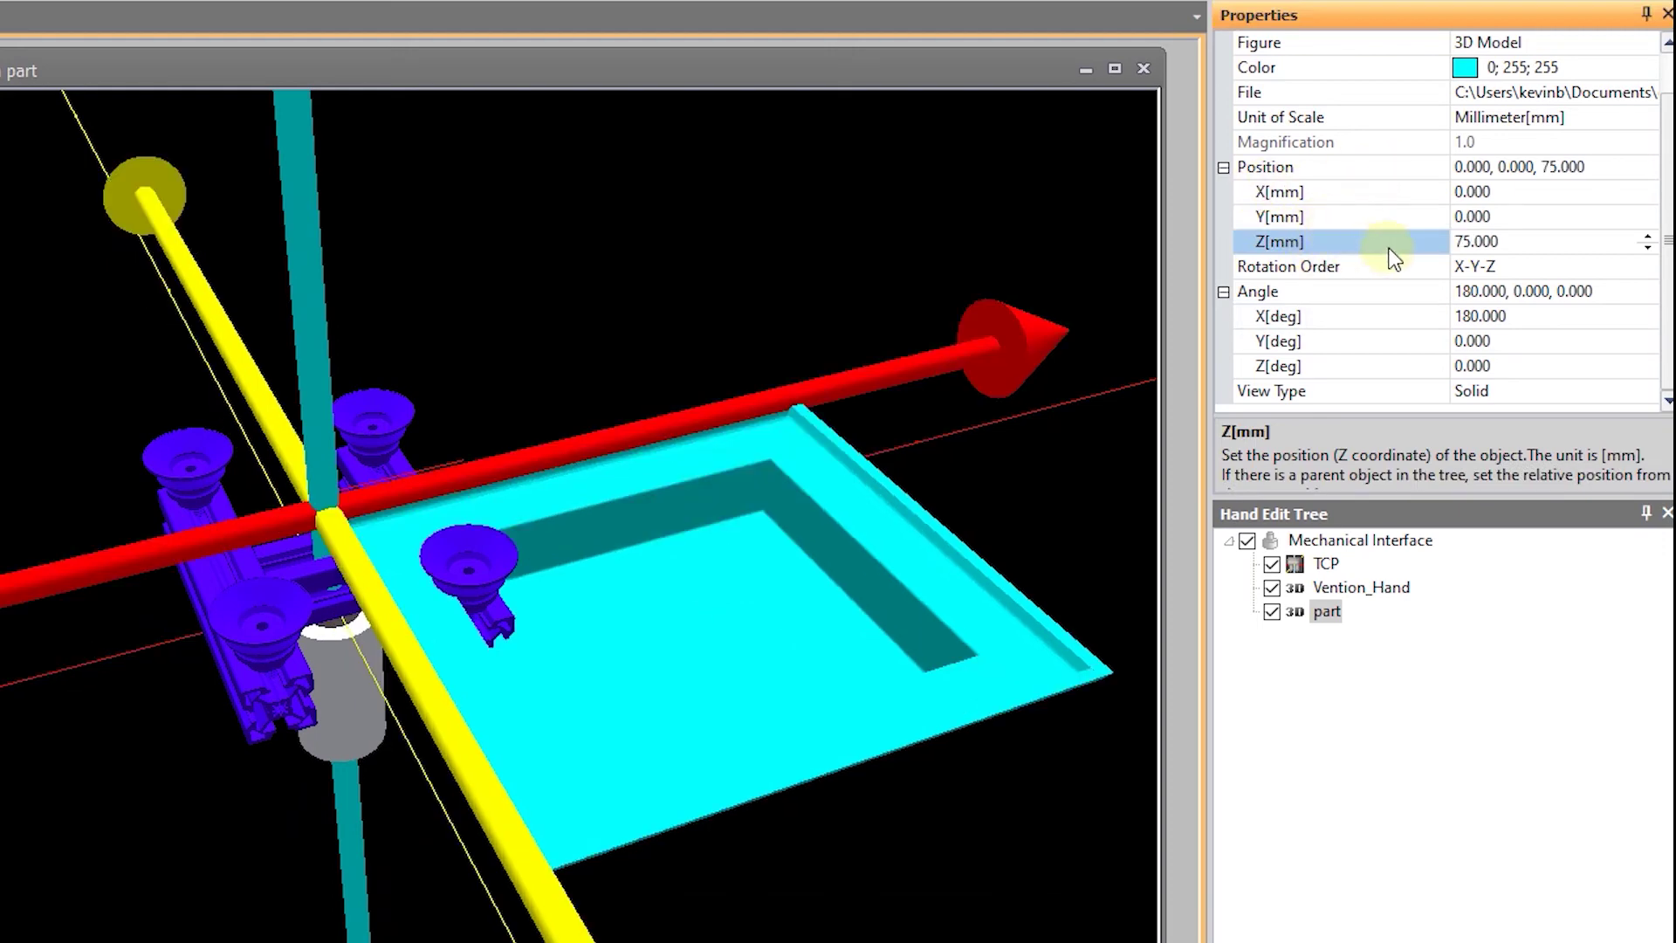
pyautogui.write('100')
pyautogui.press('Return')
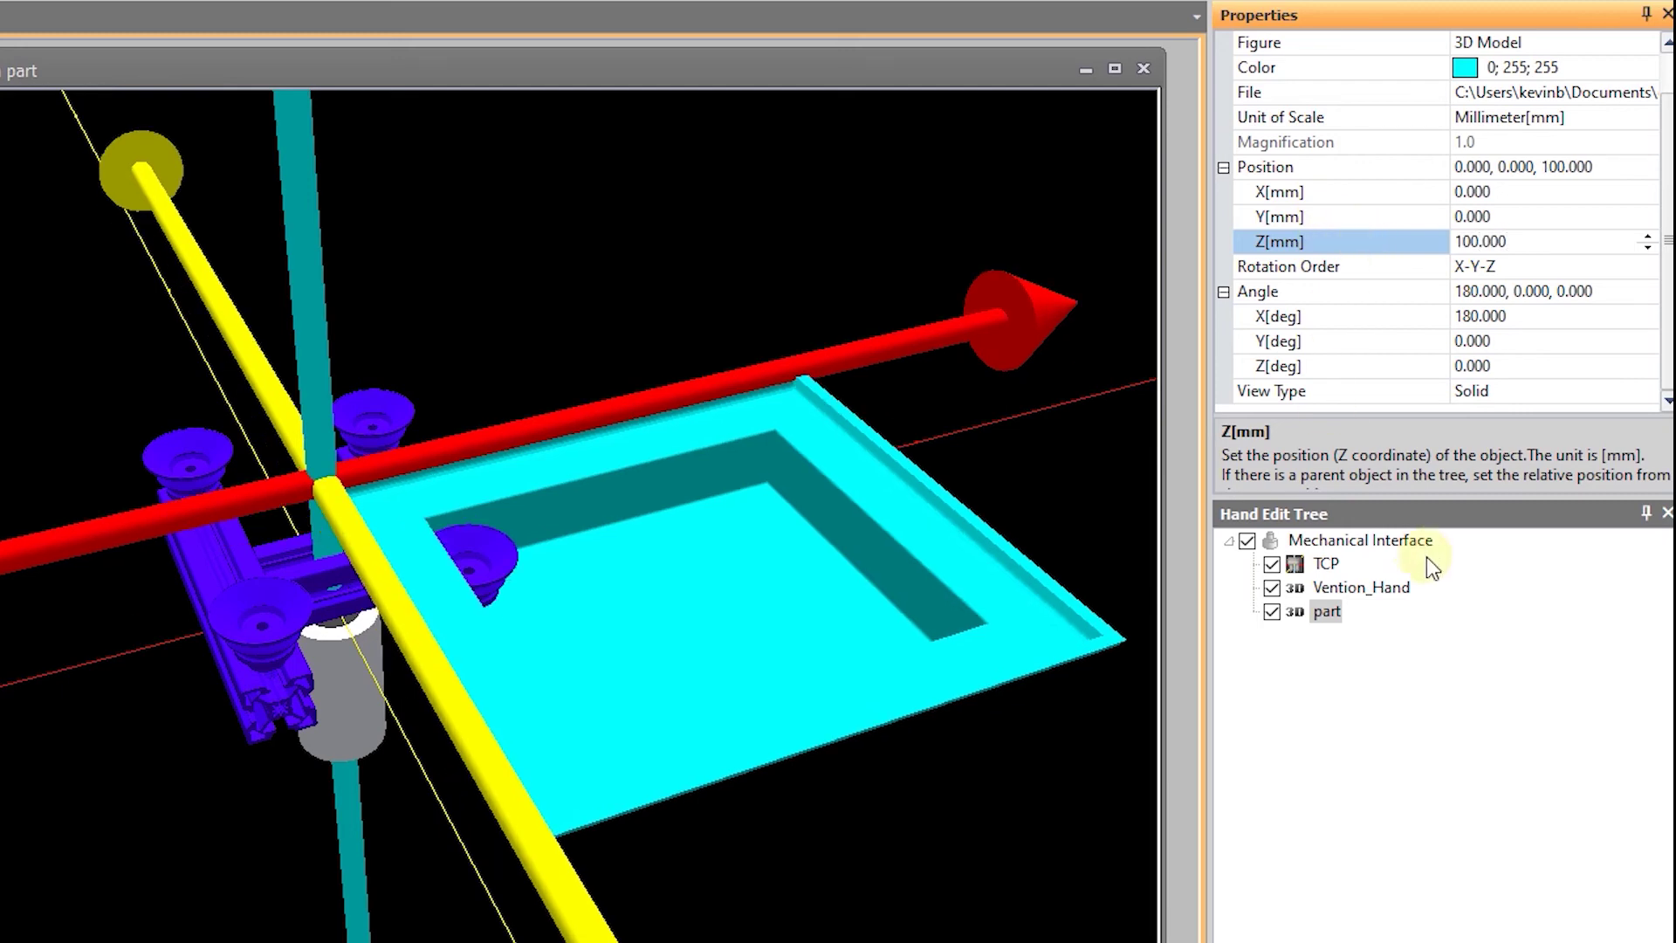
pyautogui.moveTo(608, 665); pyautogui.dragTo(608, 618)
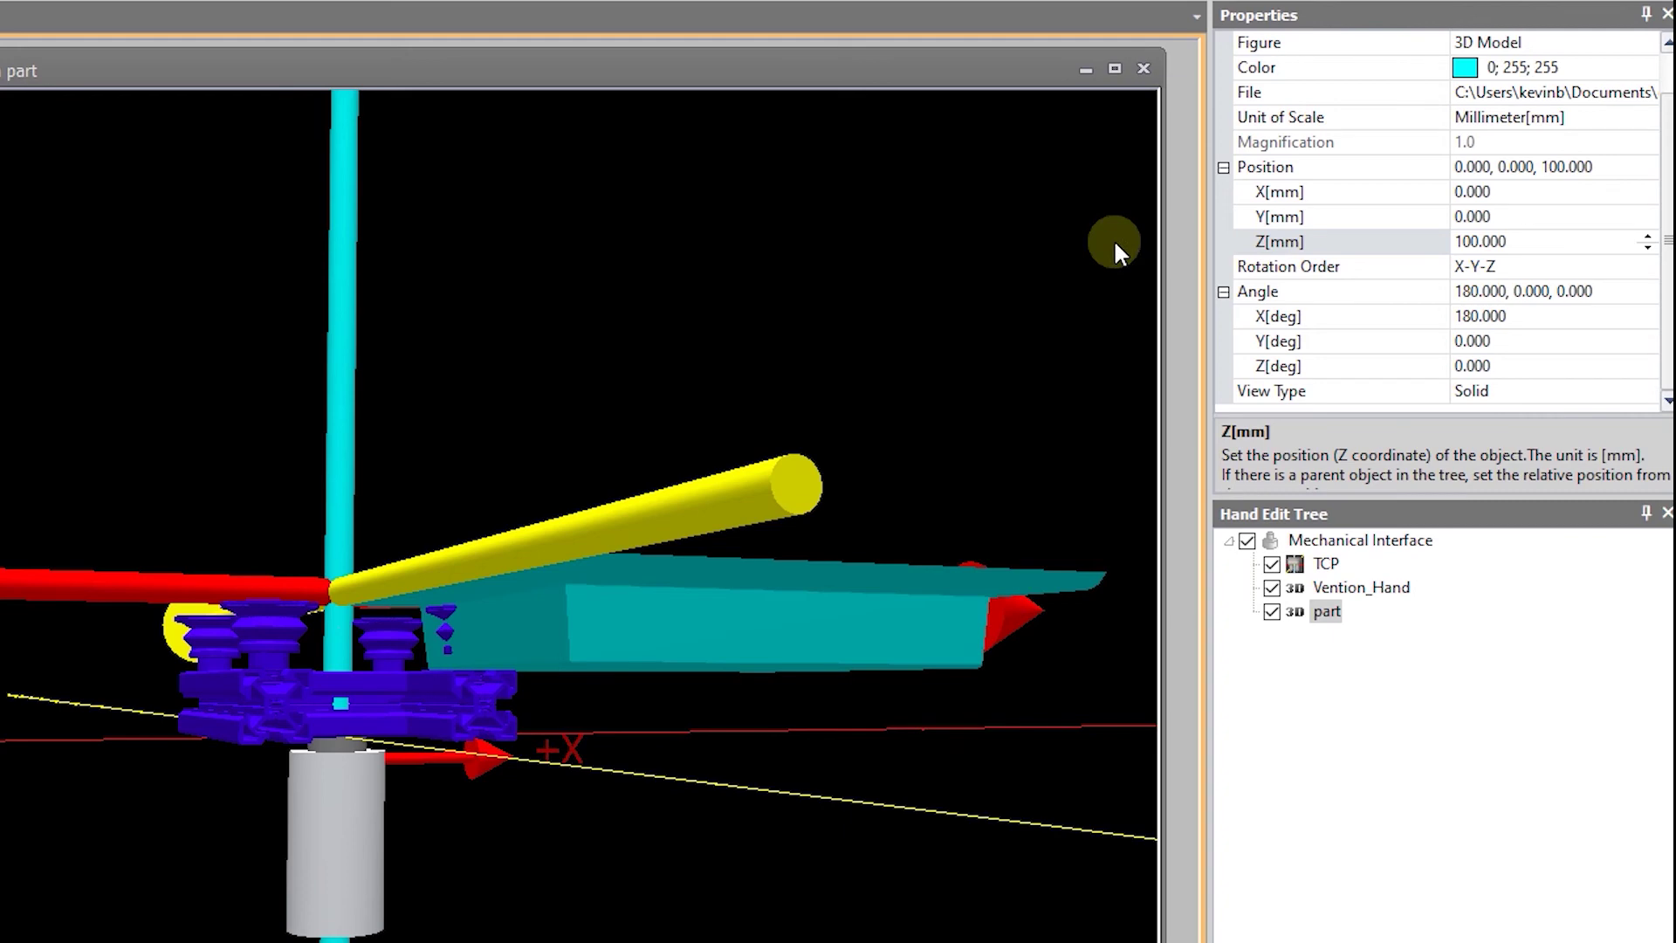
pyautogui.click(1307, 241)
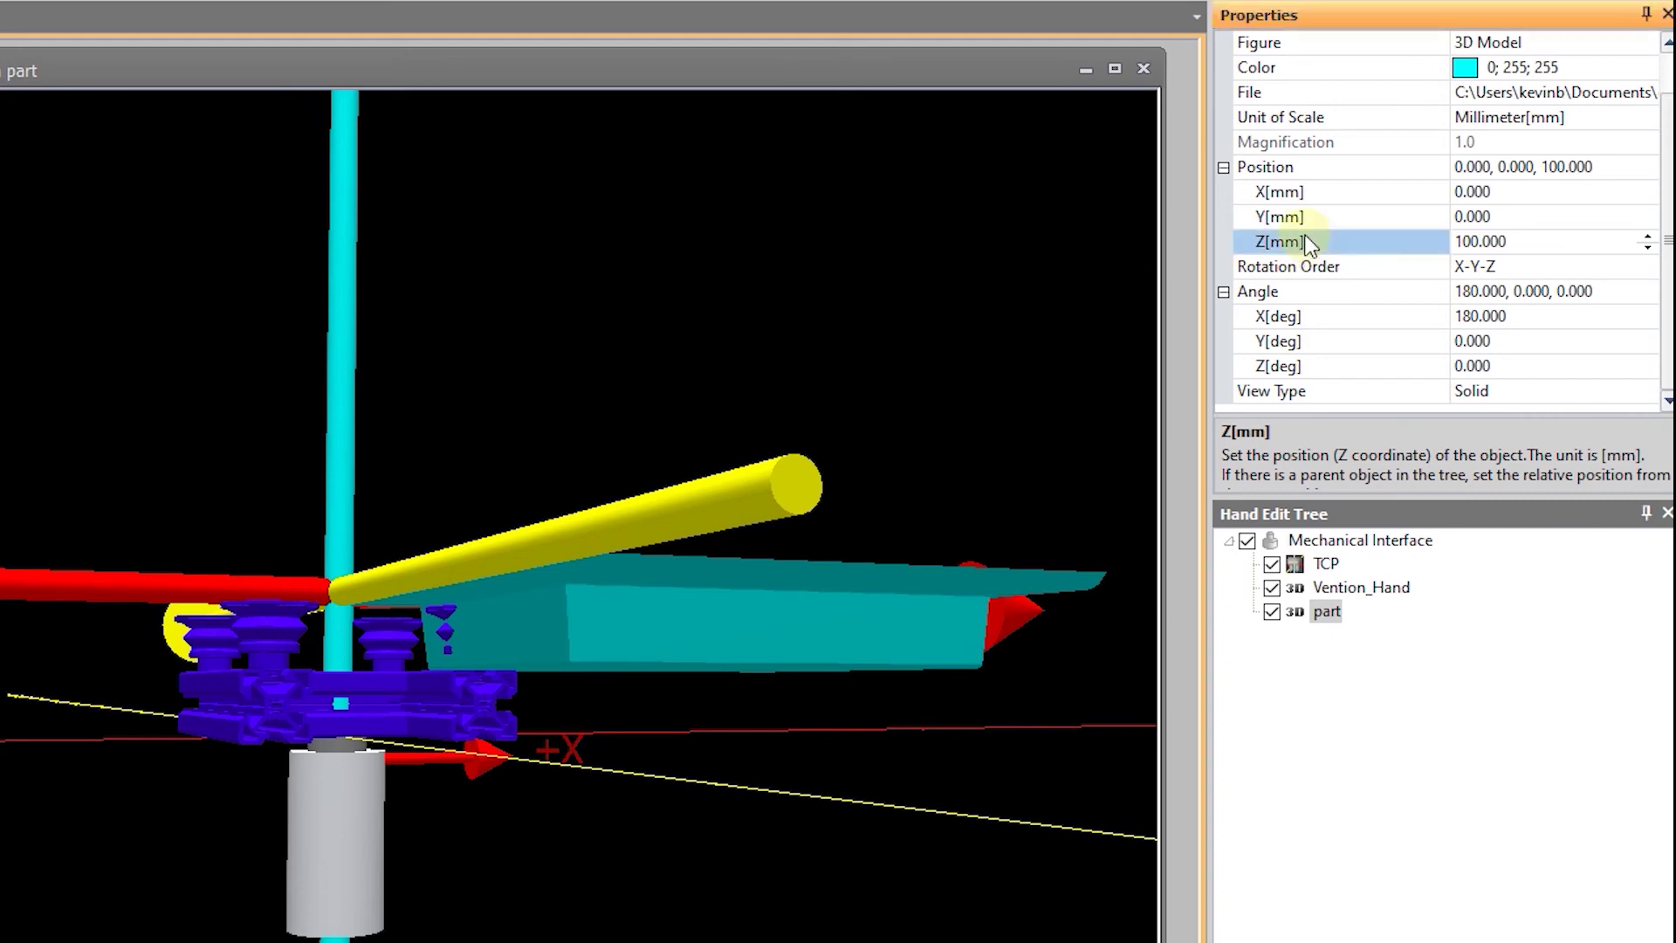
pyautogui.write('150')
pyautogui.press('Return')
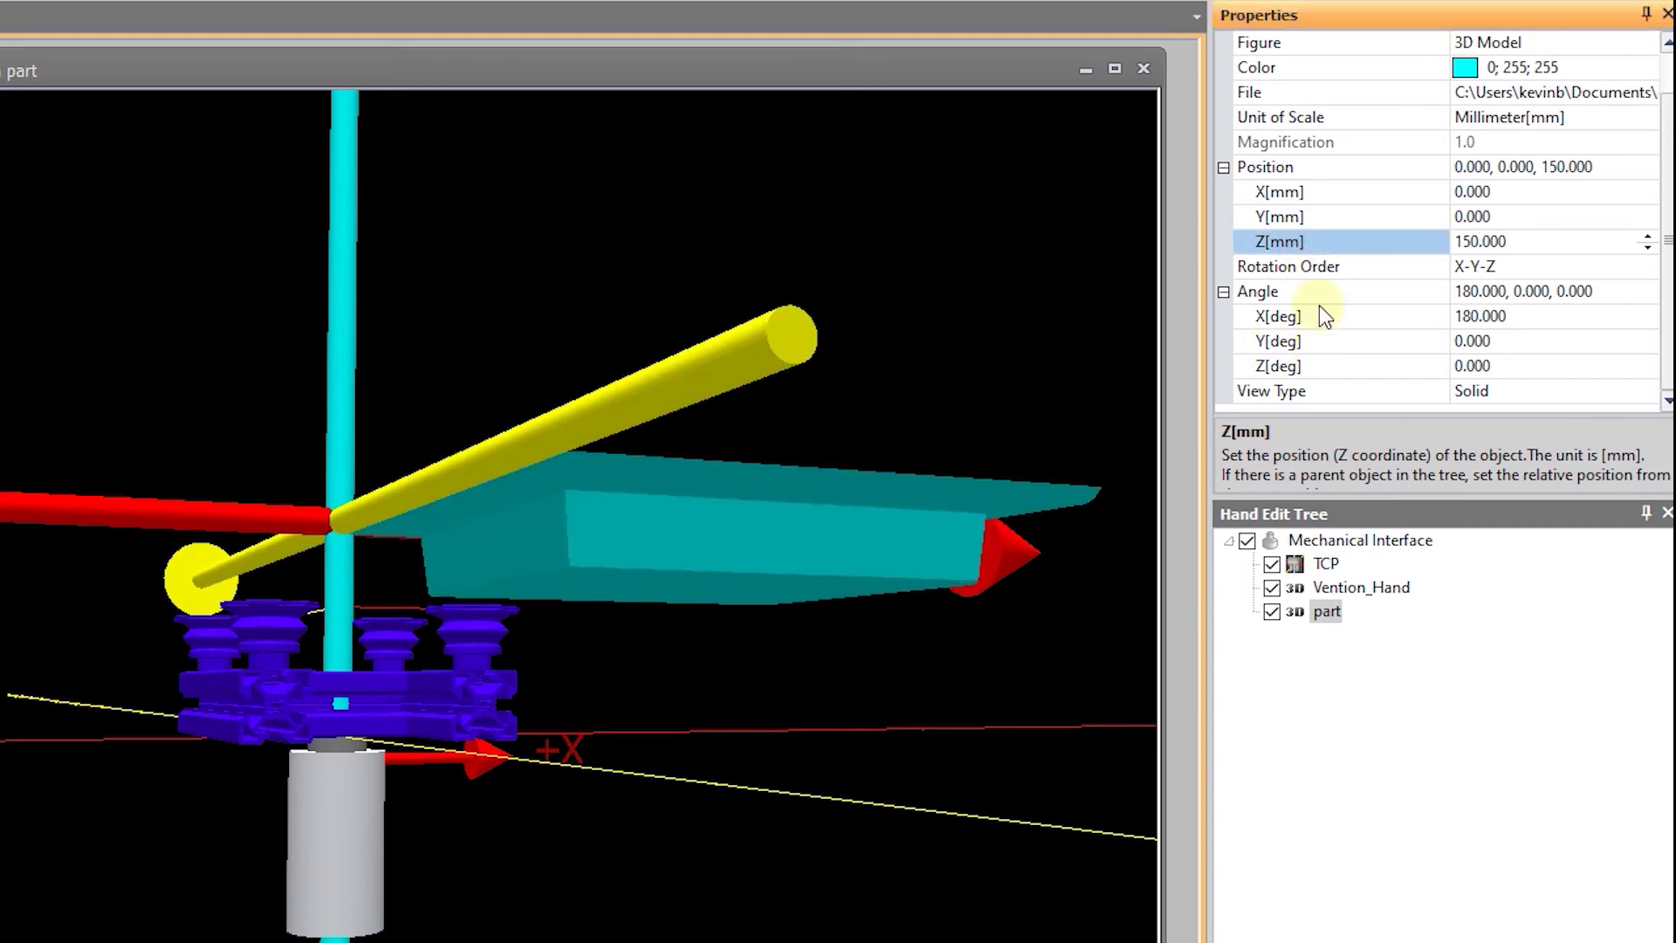
pyautogui.write('135')
pyautogui.press('Return')
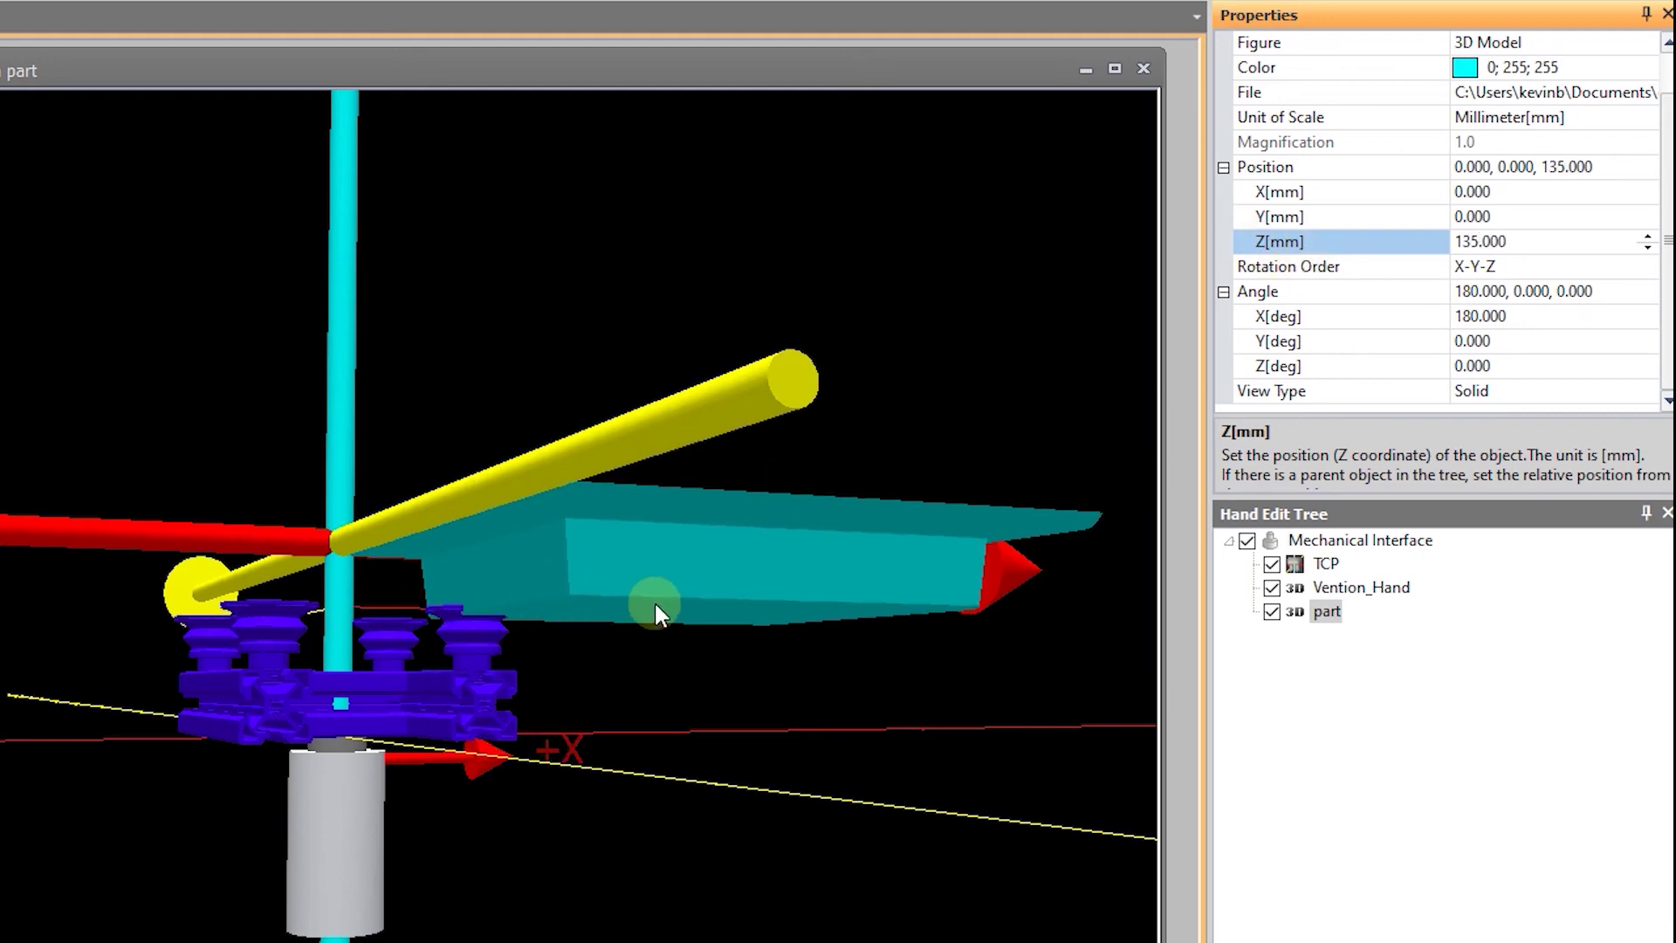
# Step: Settle the part's Z position at 140 mm and inspect it from several angles
pyautogui.moveTo(655, 605)
pyautogui.mouseDown()
pyautogui.moveTo(636, 613)
pyautogui.moveTo(635, 651)
pyautogui.moveTo(636, 615)
pyautogui.mouseUp()
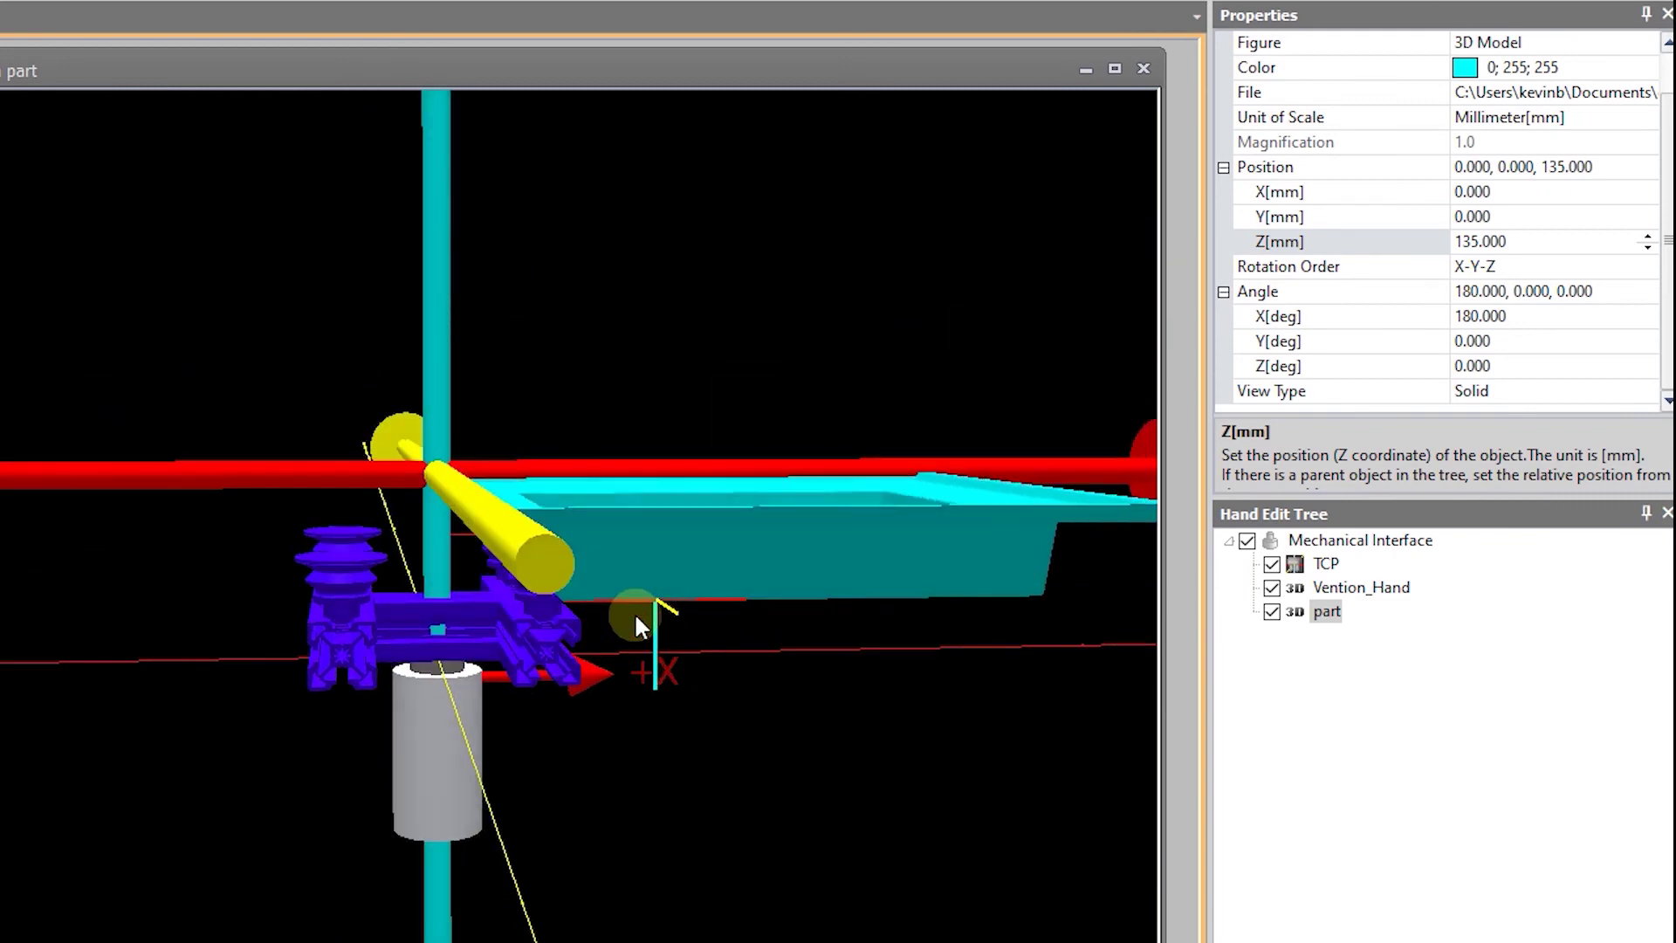
pyautogui.click(1316, 242)
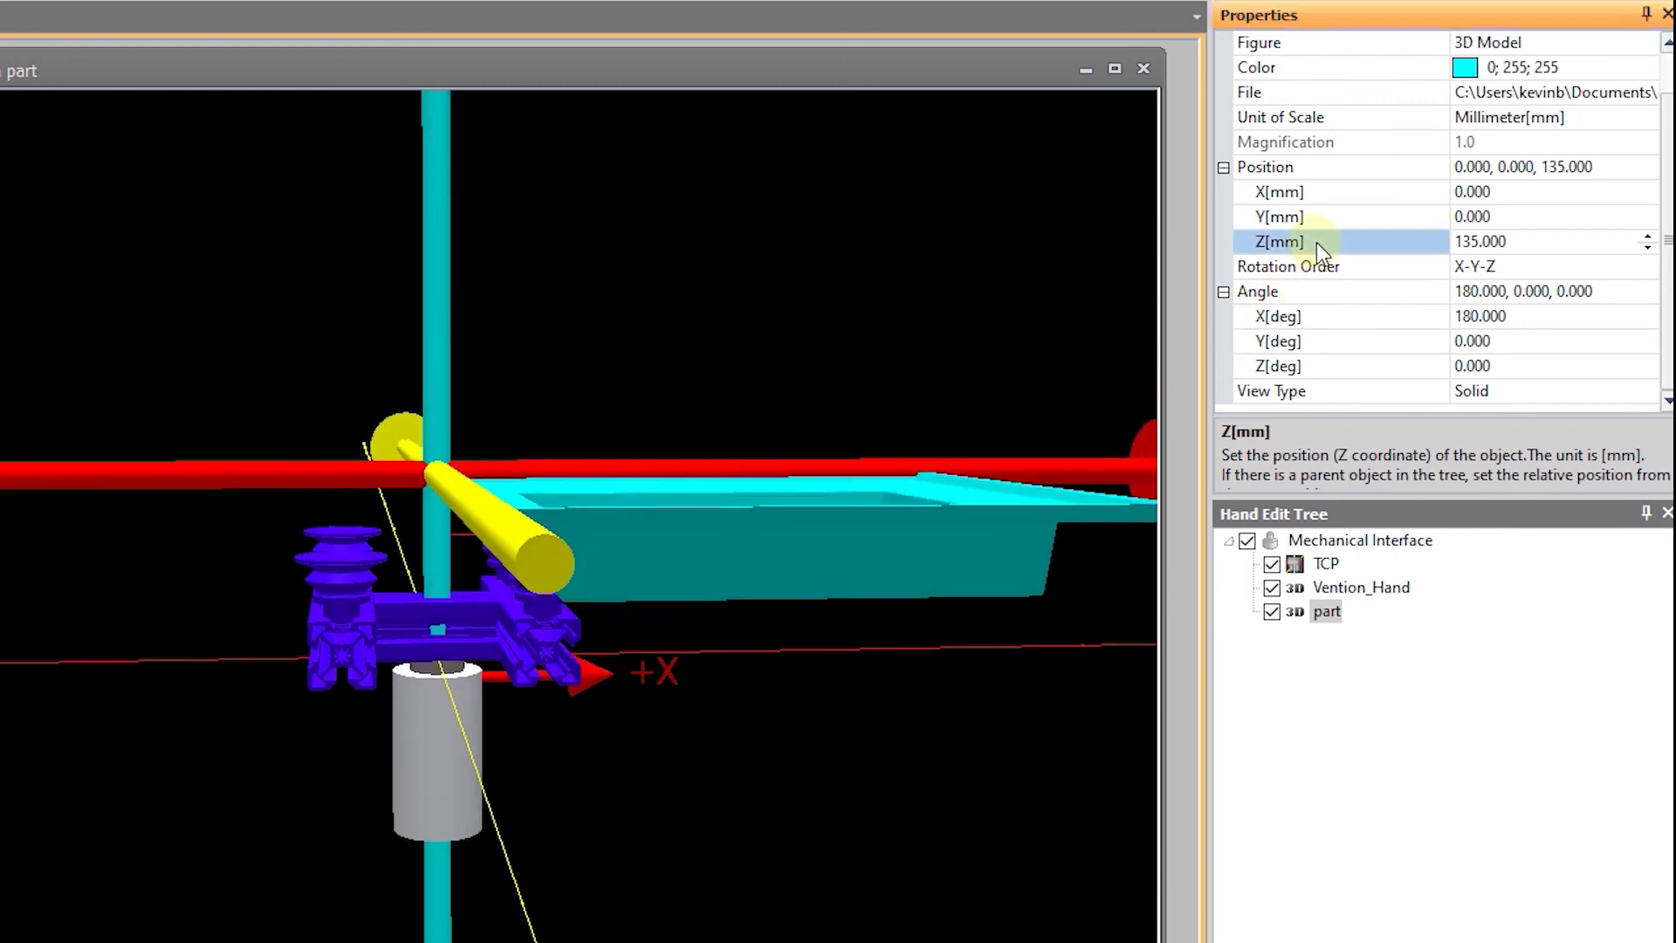
pyautogui.write('140')
pyautogui.press('Return')
pyautogui.moveTo(548, 701); pyautogui.dragTo(643, 582)
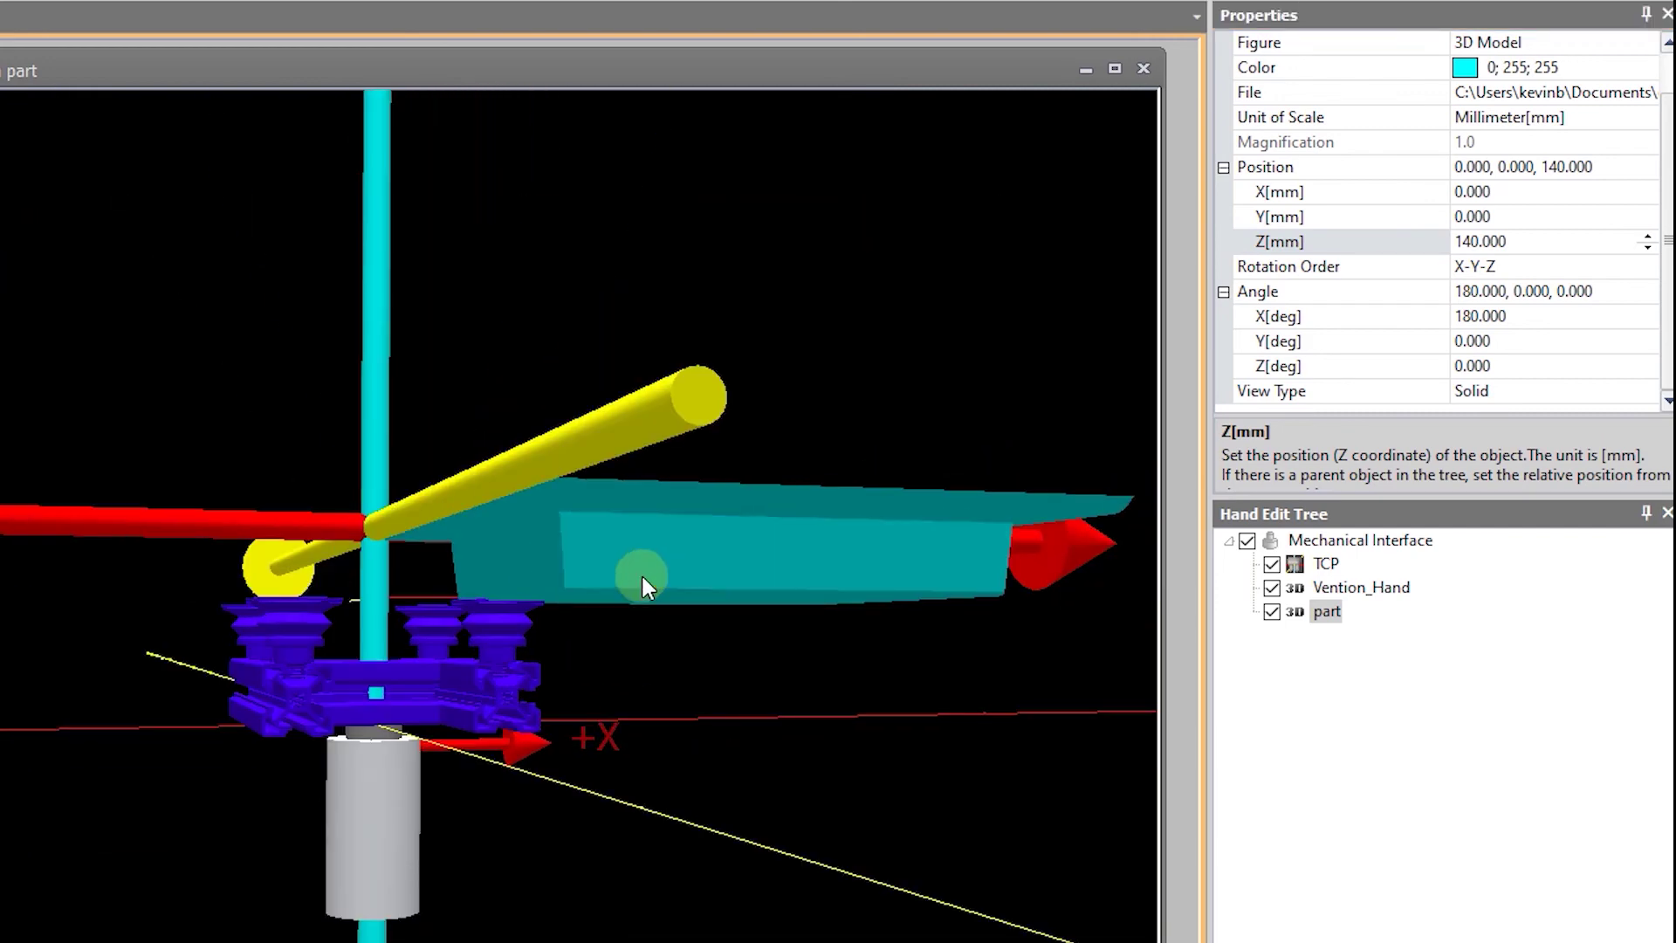
pyautogui.scroll(5, 484, 626)
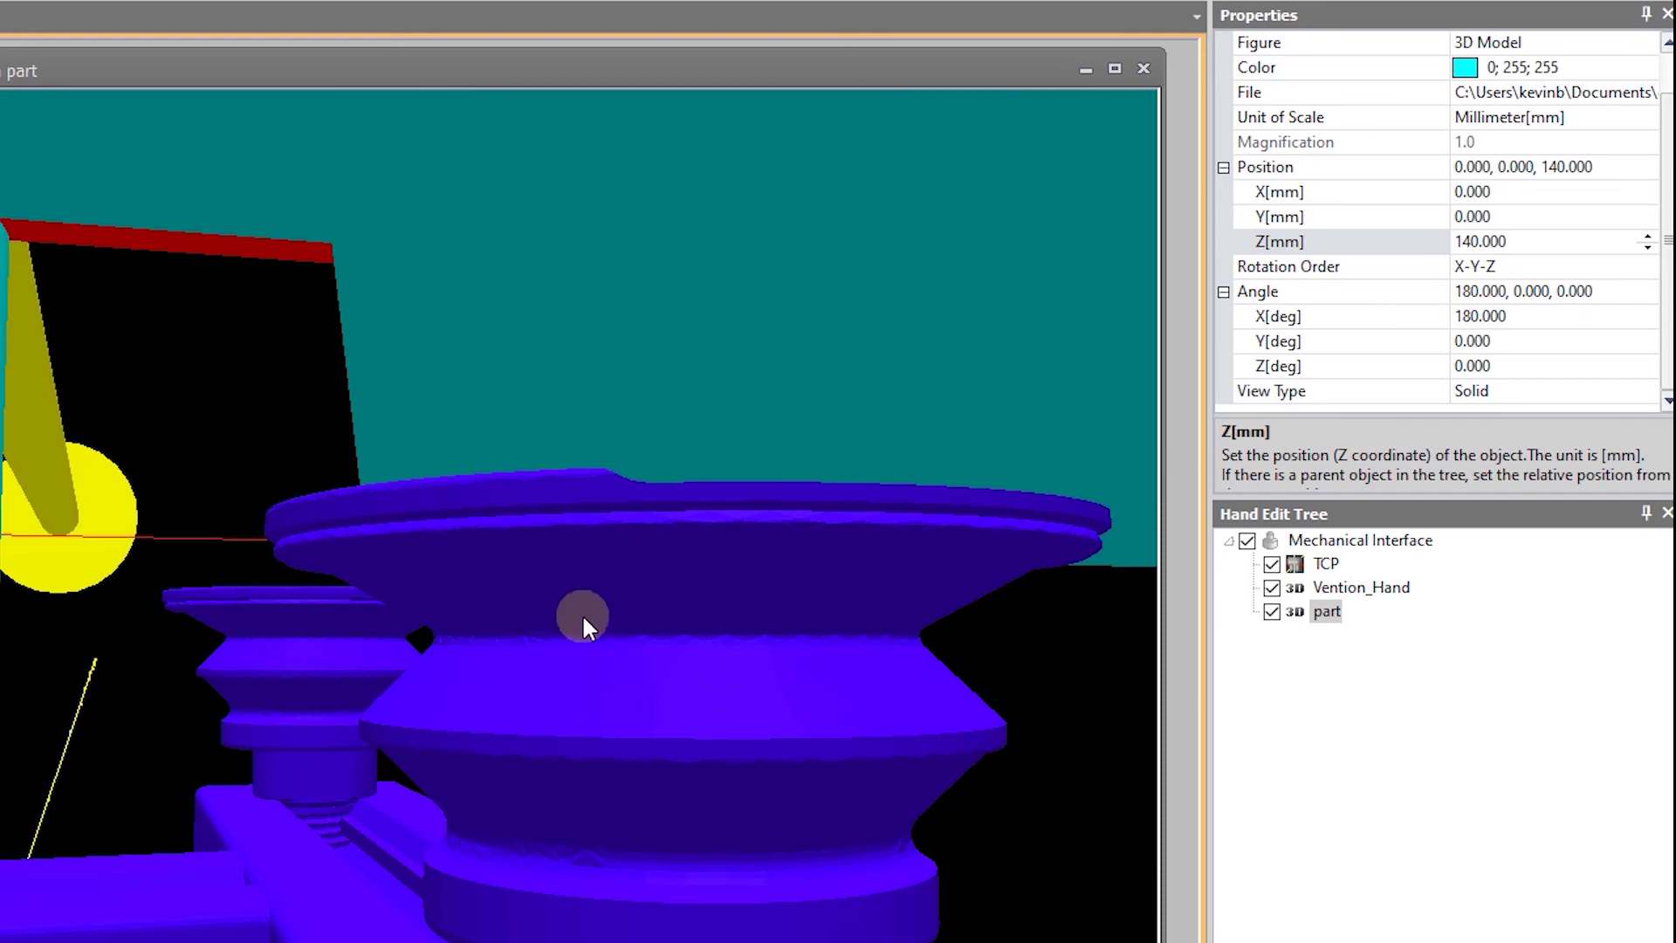
pyautogui.scroll(-5, 596, 605)
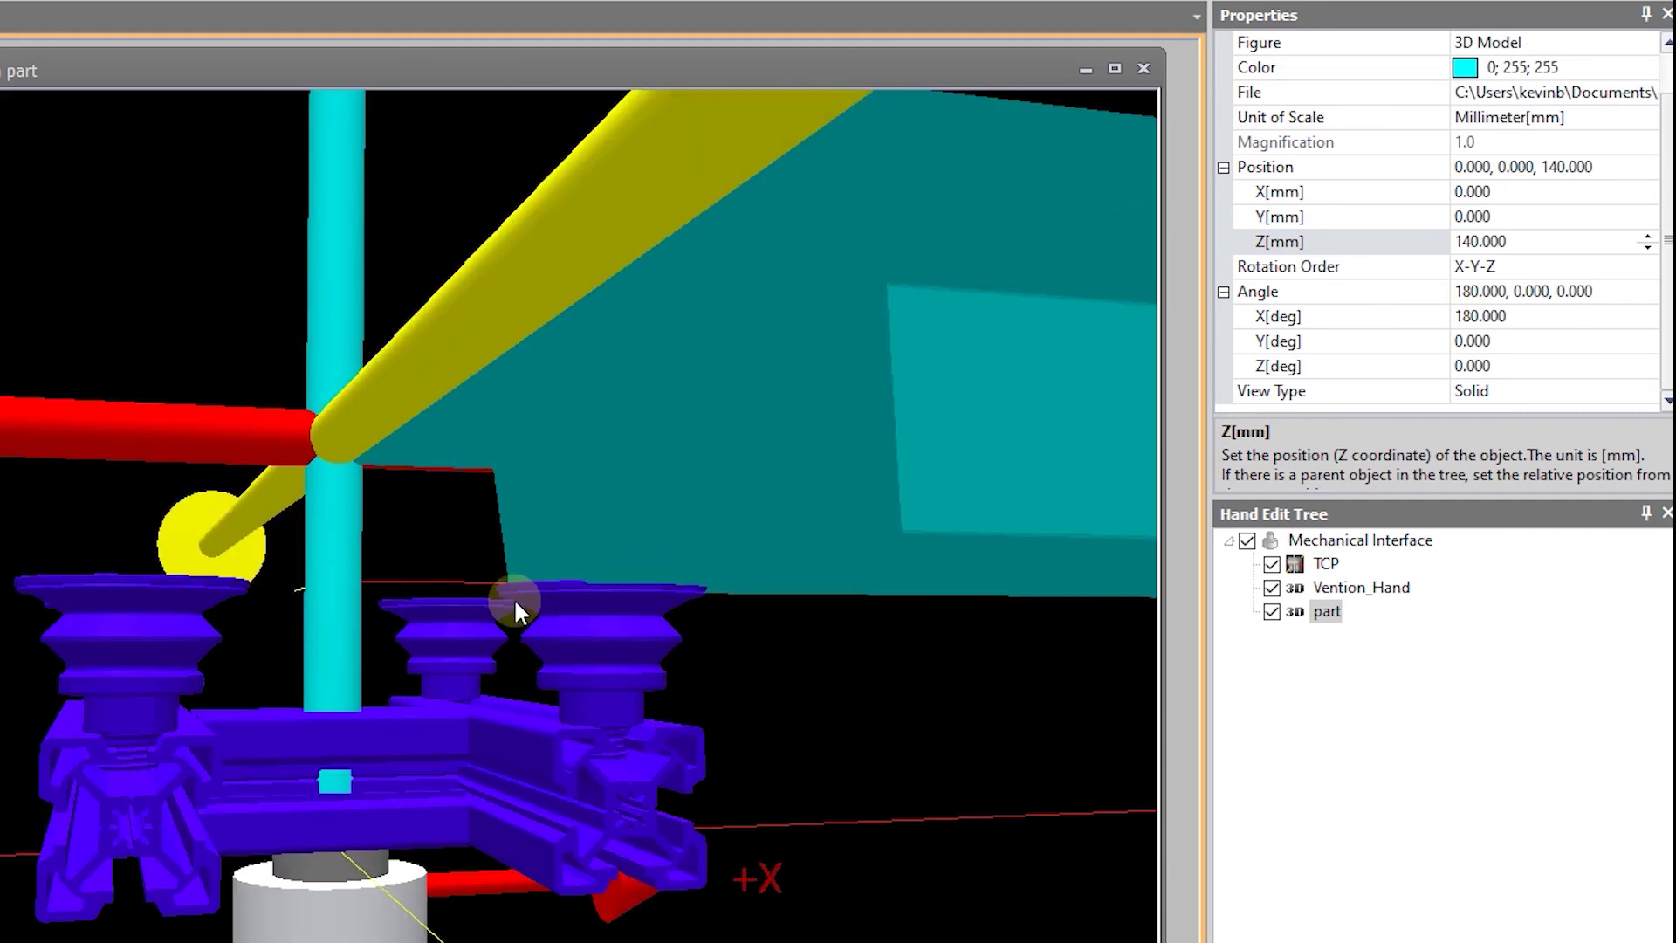
pyautogui.scroll(-2, 684, 690)
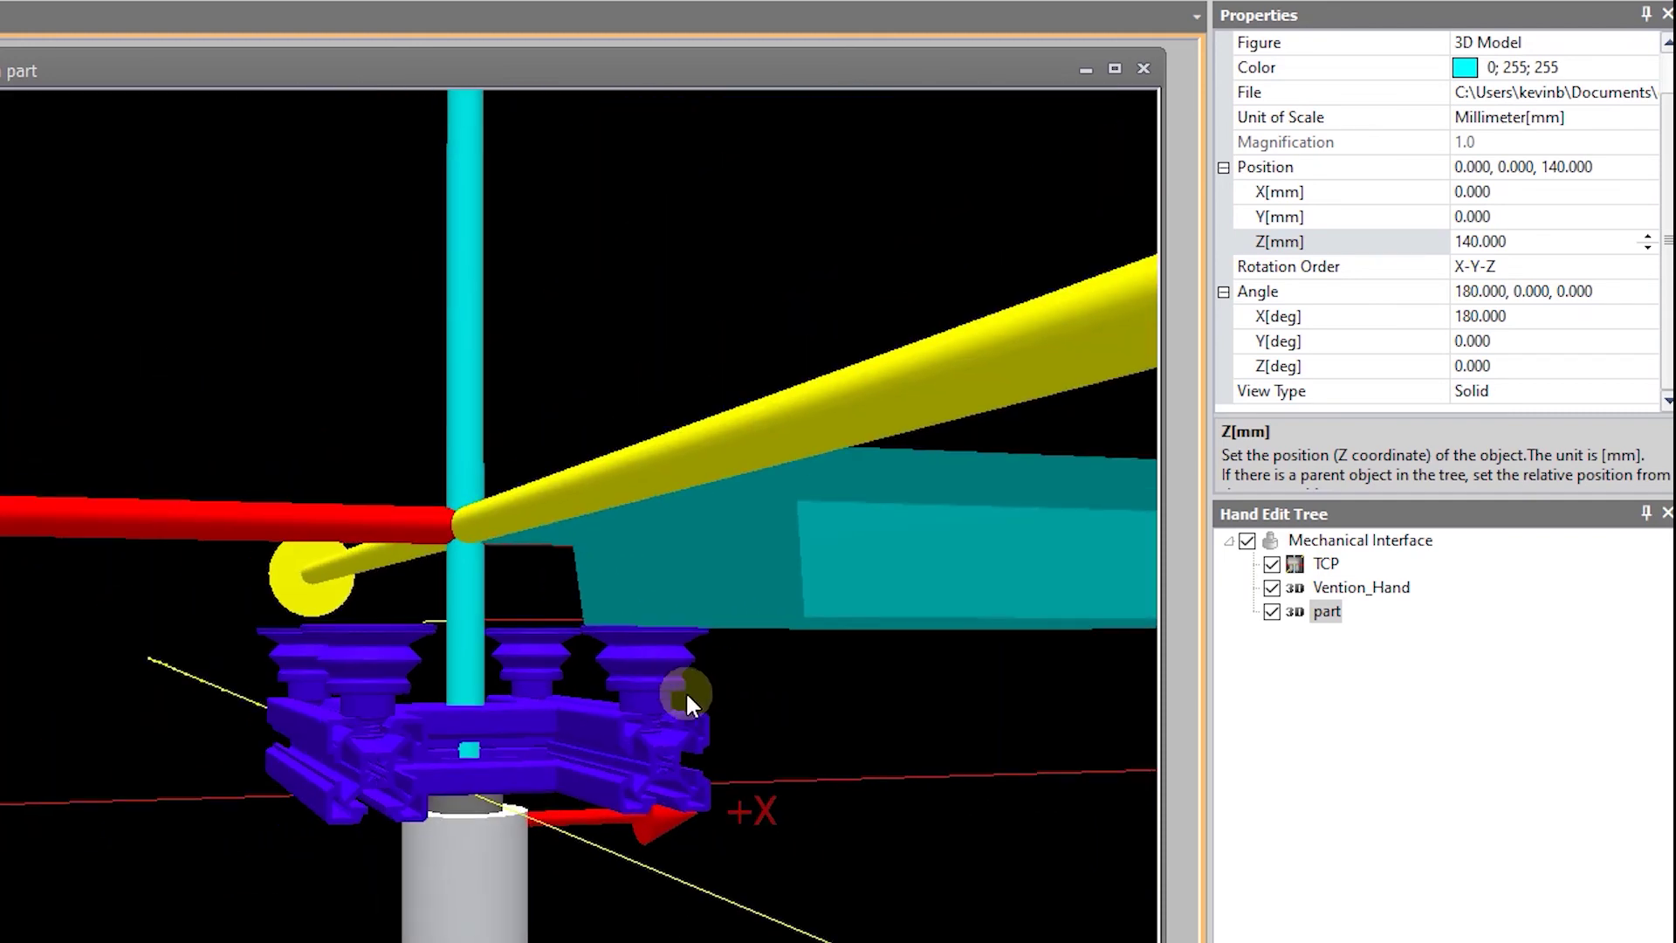
pyautogui.moveTo(570, 614); pyautogui.dragTo(574, 639, button='middle')
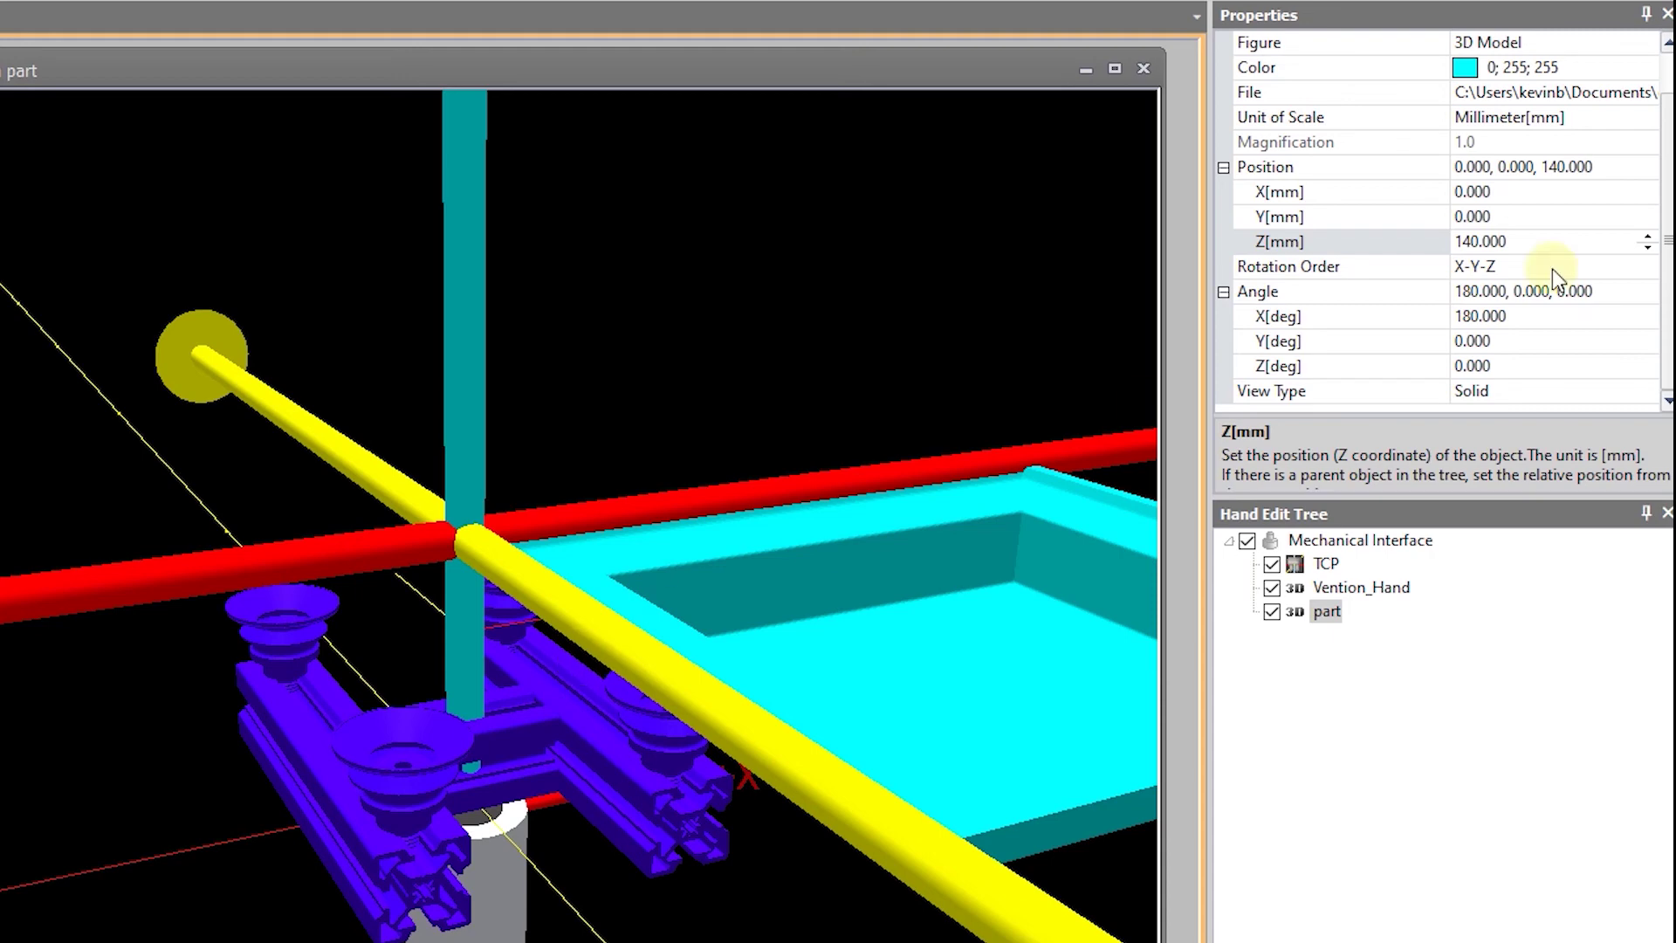
# Step: Move the part to X -100 mm and rotate it 90° about Z
pyautogui.click(1536, 241)
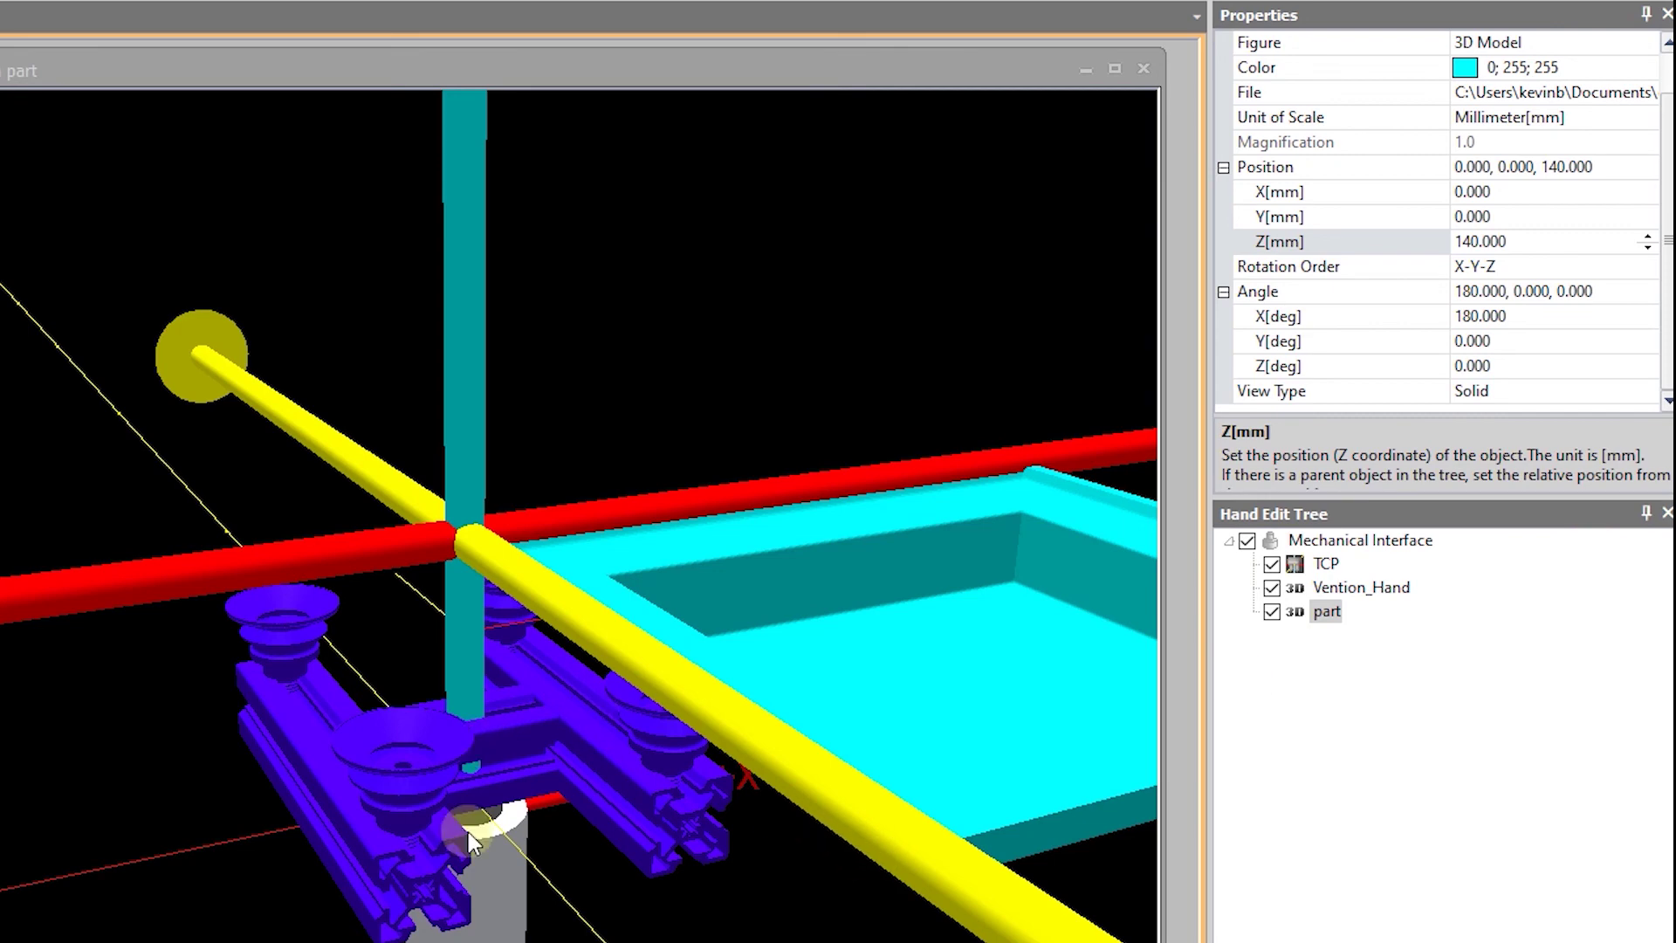
pyautogui.moveTo(771, 643); pyautogui.dragTo(670, 824)
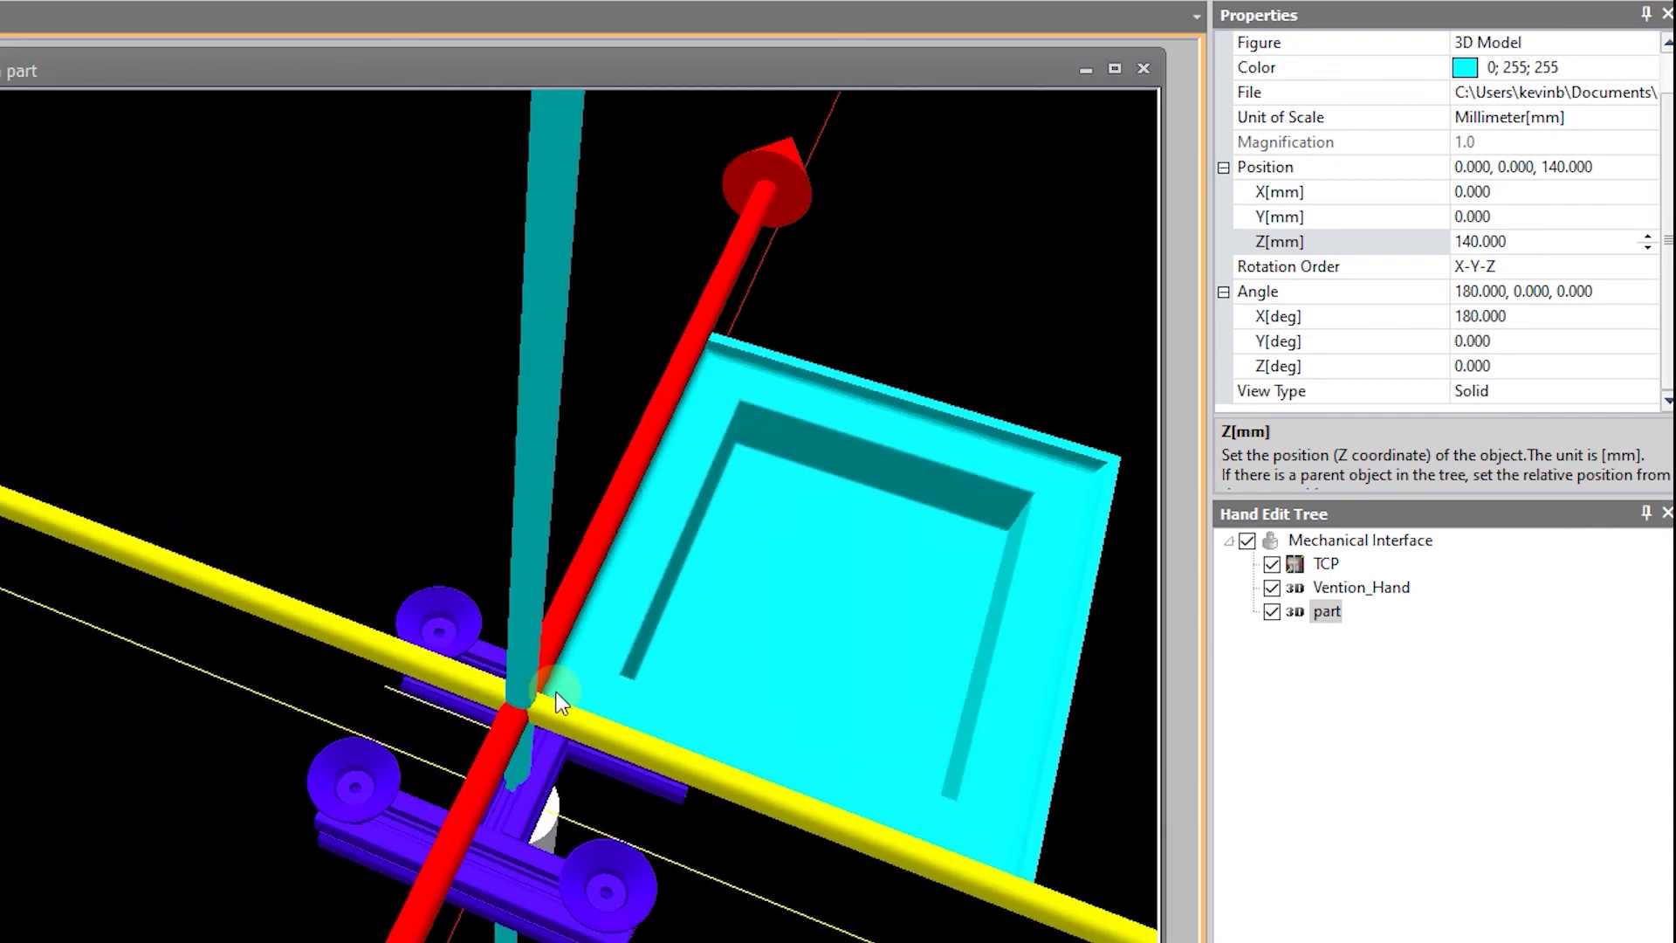
pyautogui.click(1301, 193)
pyautogui.write('-100')
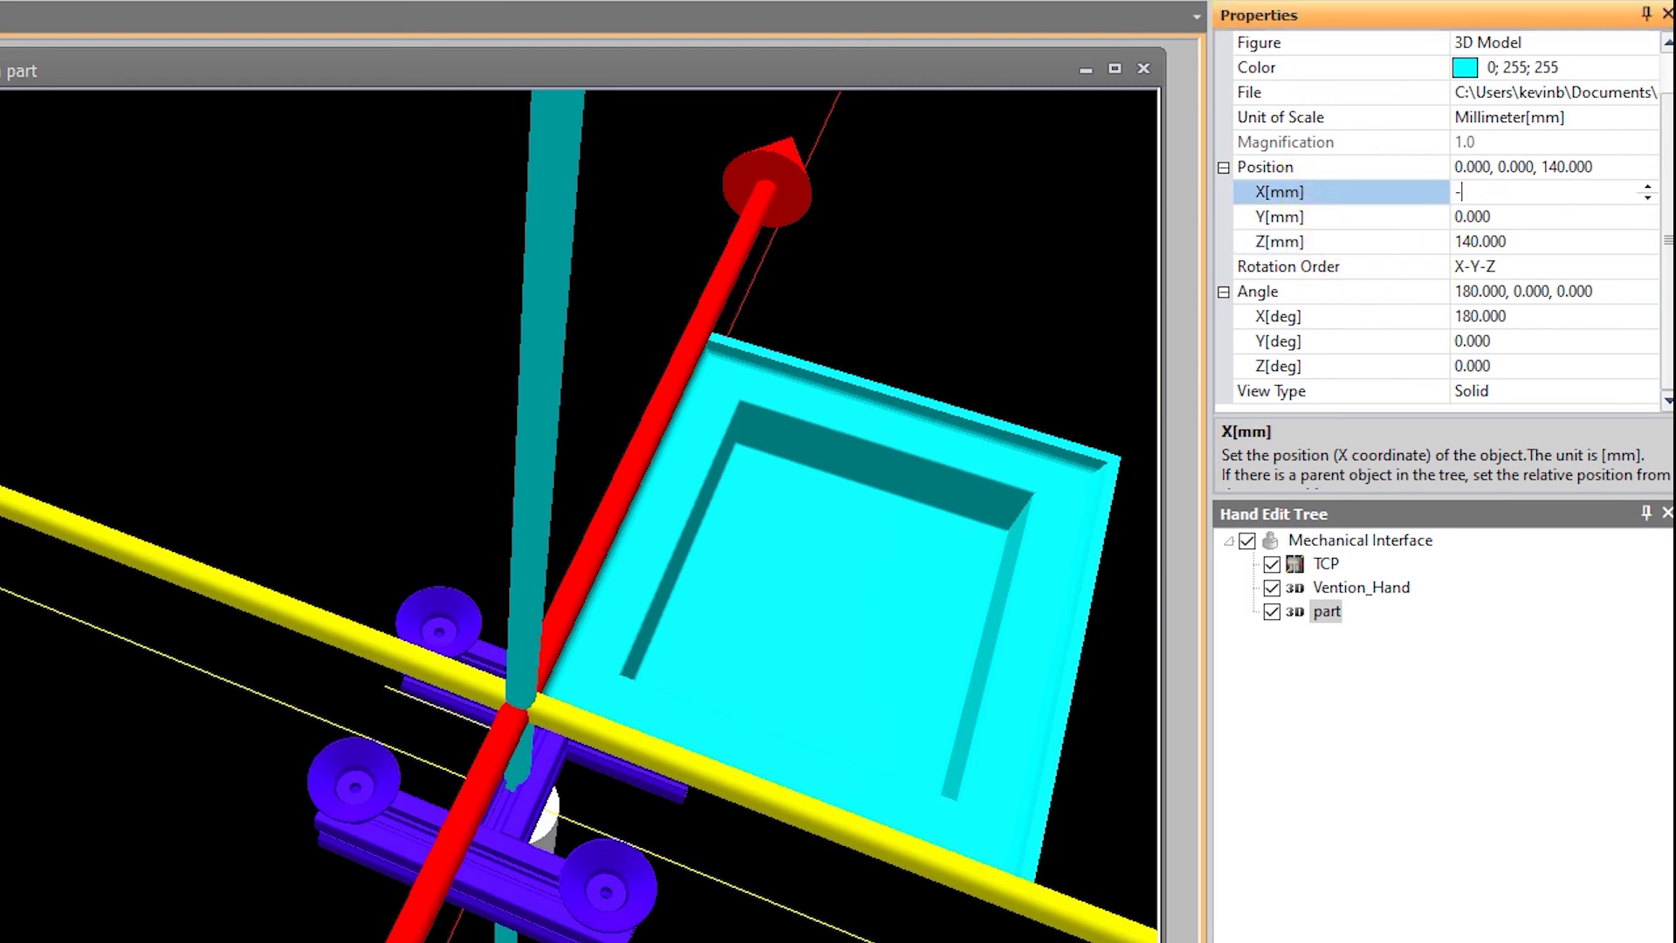
pyautogui.press('Return')
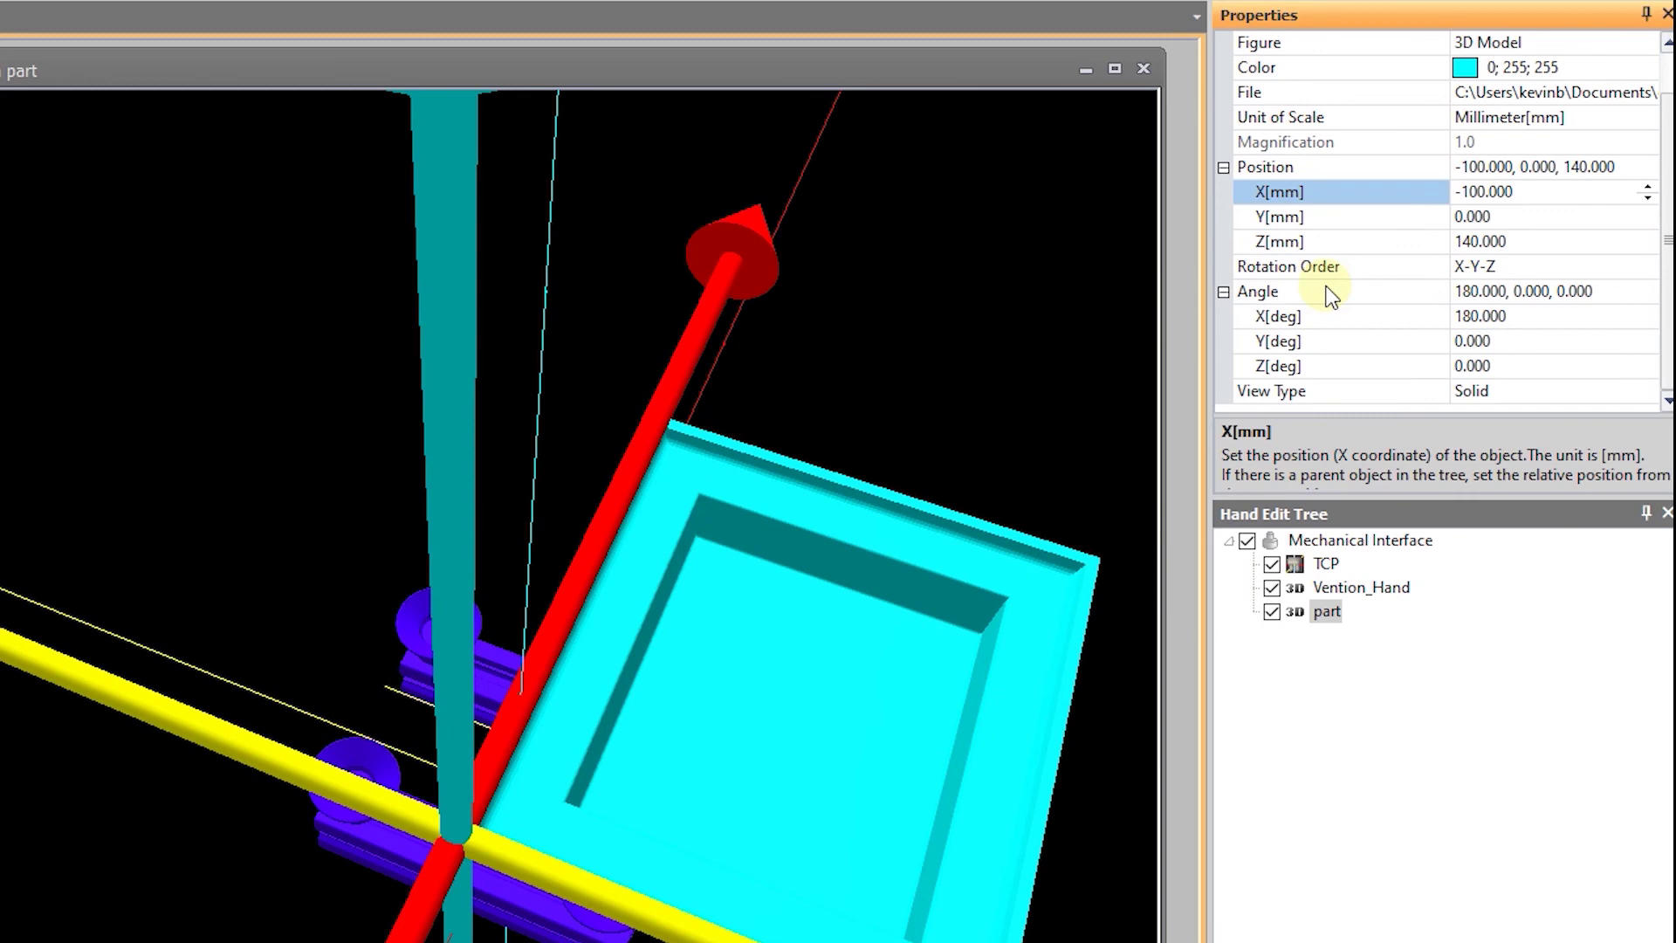
pyautogui.moveTo(593, 738)
pyautogui.mouseDown()
pyautogui.moveTo(628, 579)
pyautogui.moveTo(616, 541)
pyautogui.moveTo(605, 578)
pyautogui.moveTo(673, 711)
pyautogui.moveTo(644, 710)
pyautogui.moveTo(655, 664)
pyautogui.moveTo(609, 667)
pyautogui.moveTo(676, 666)
pyautogui.moveTo(650, 707)
pyautogui.mouseUp()
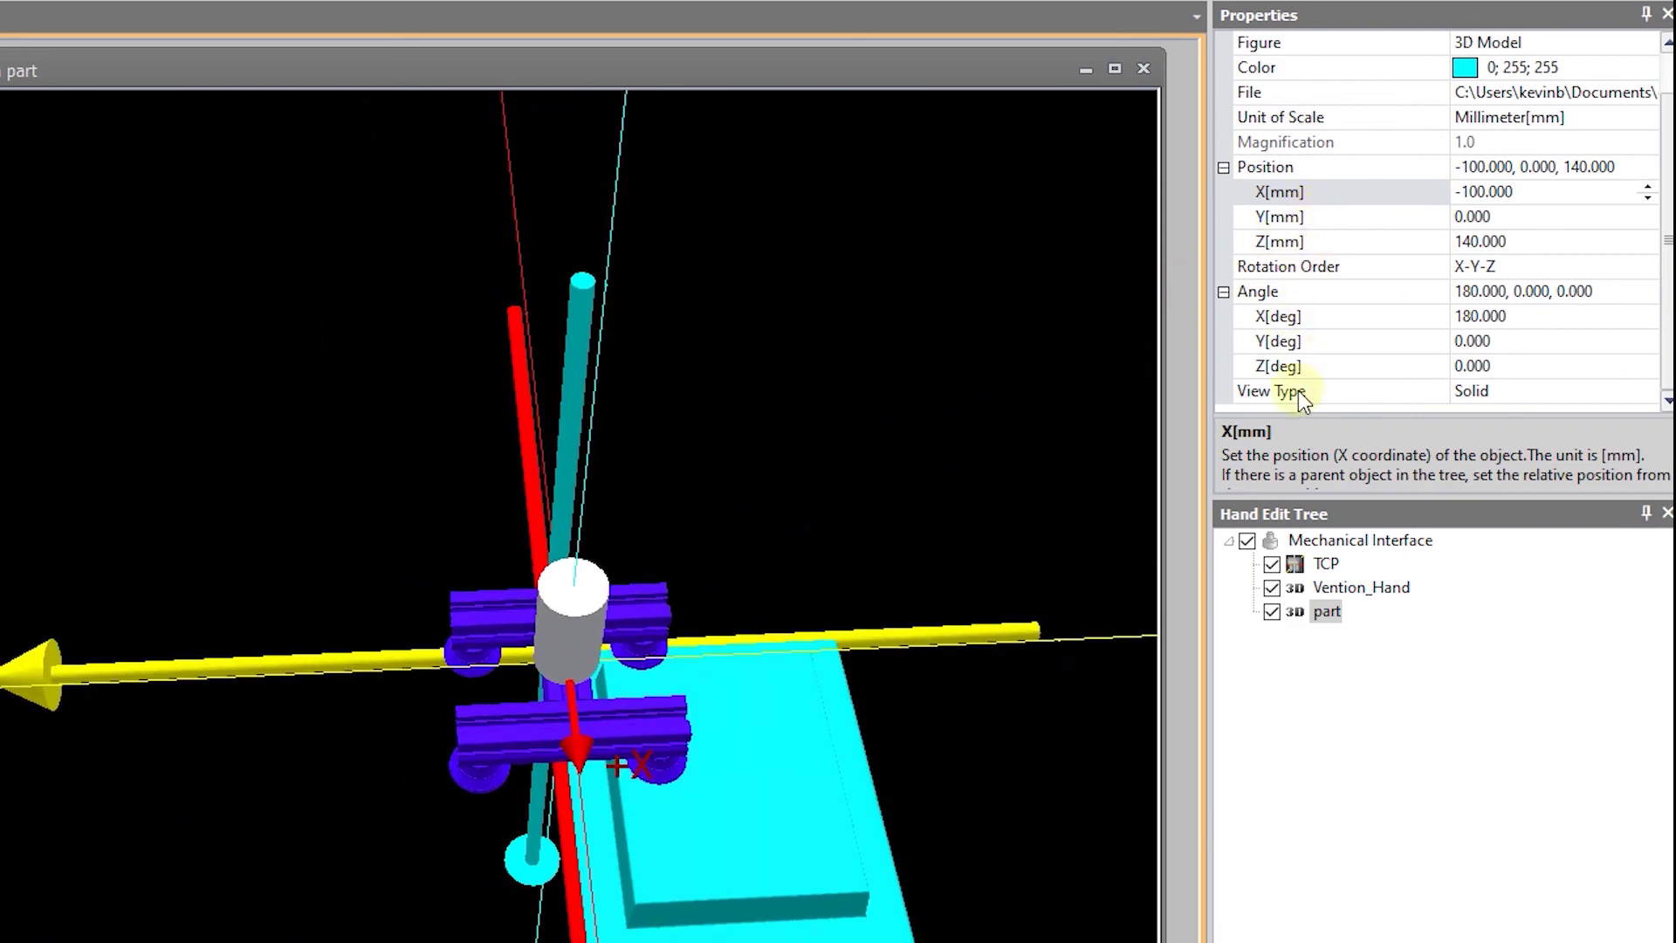
pyautogui.click(1296, 367)
pyautogui.write('90')
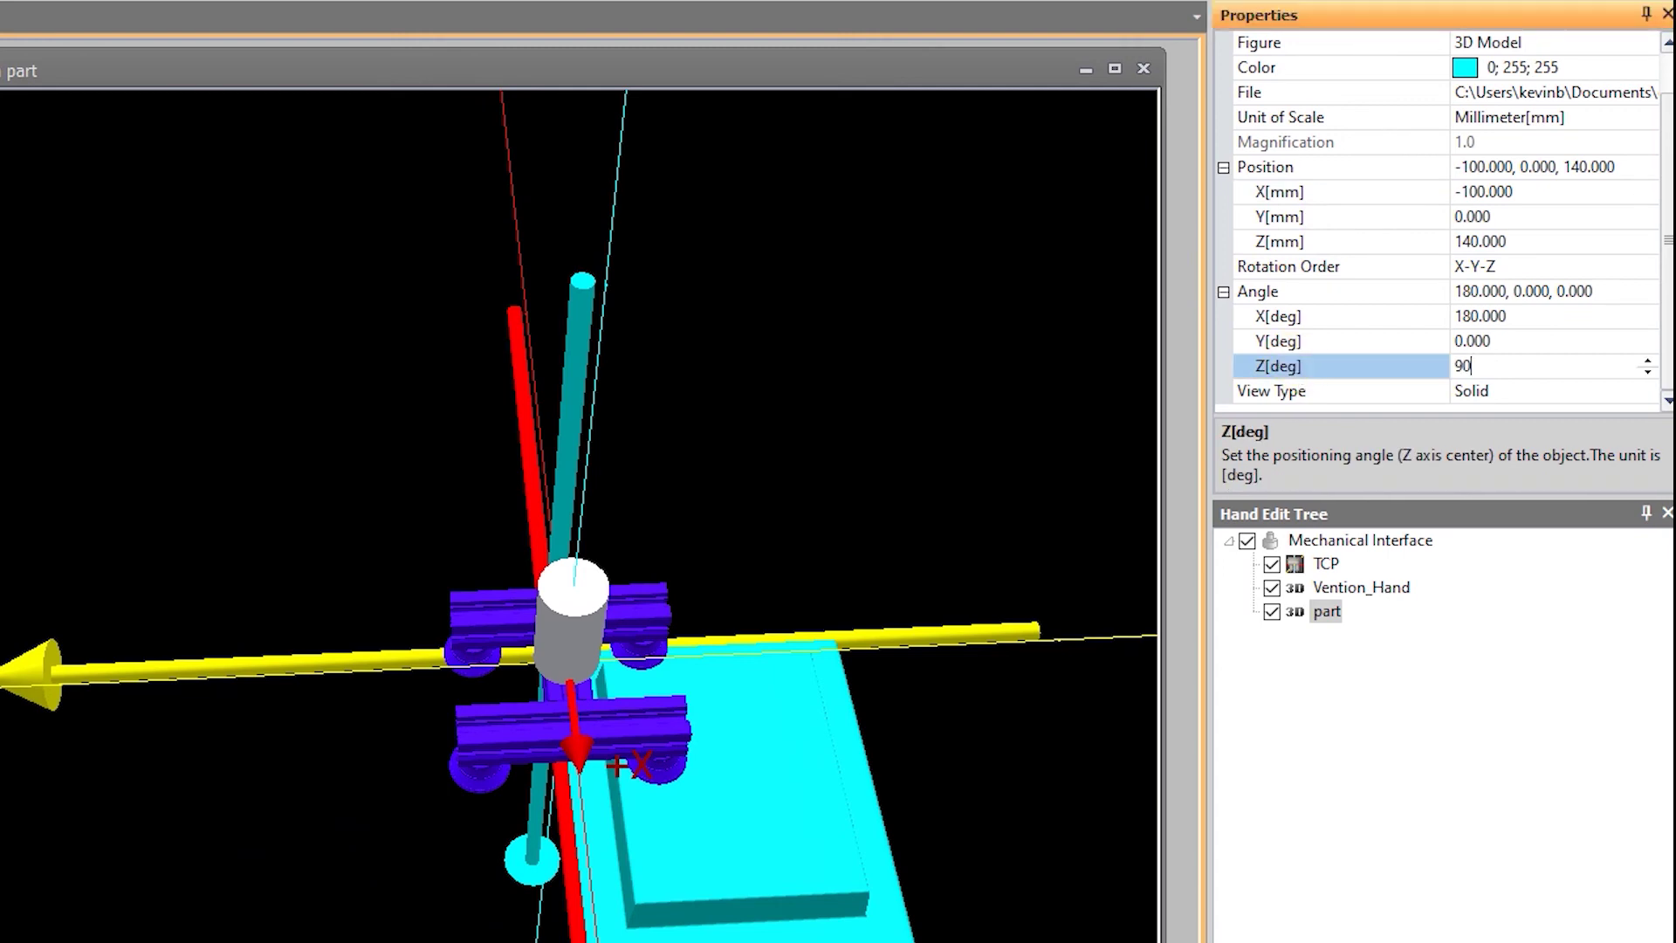
pyautogui.press('Return')
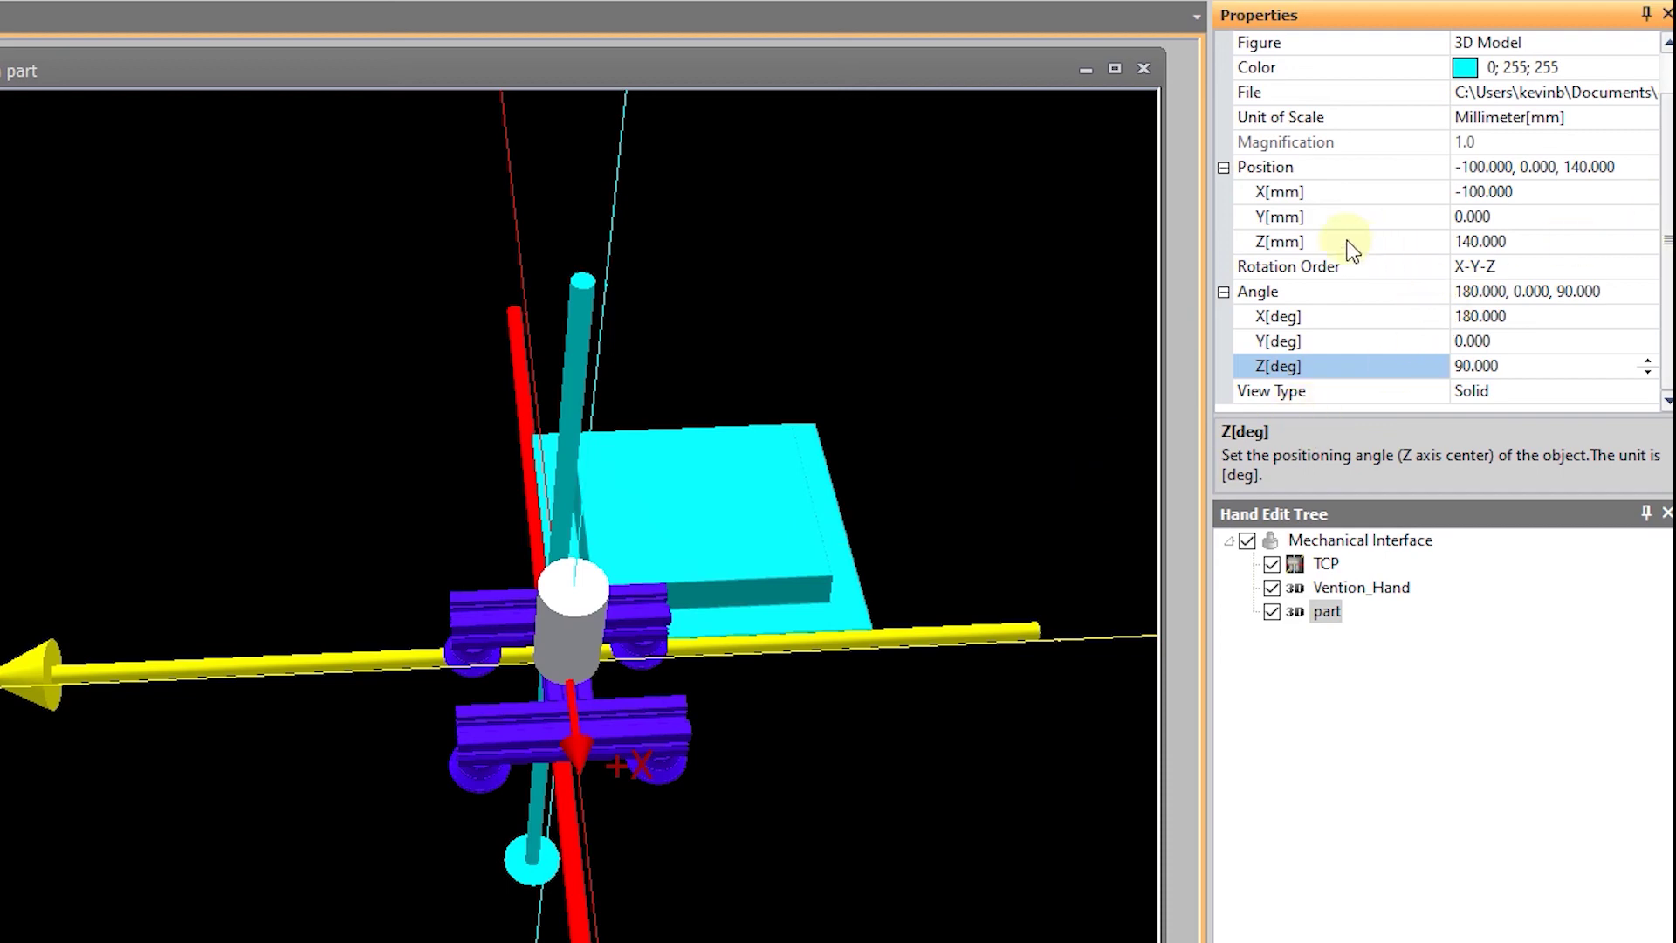
# Step: Adjust the part's X position through 100 and 125 mm to 150 mm, checking placement
pyautogui.click(1338, 195)
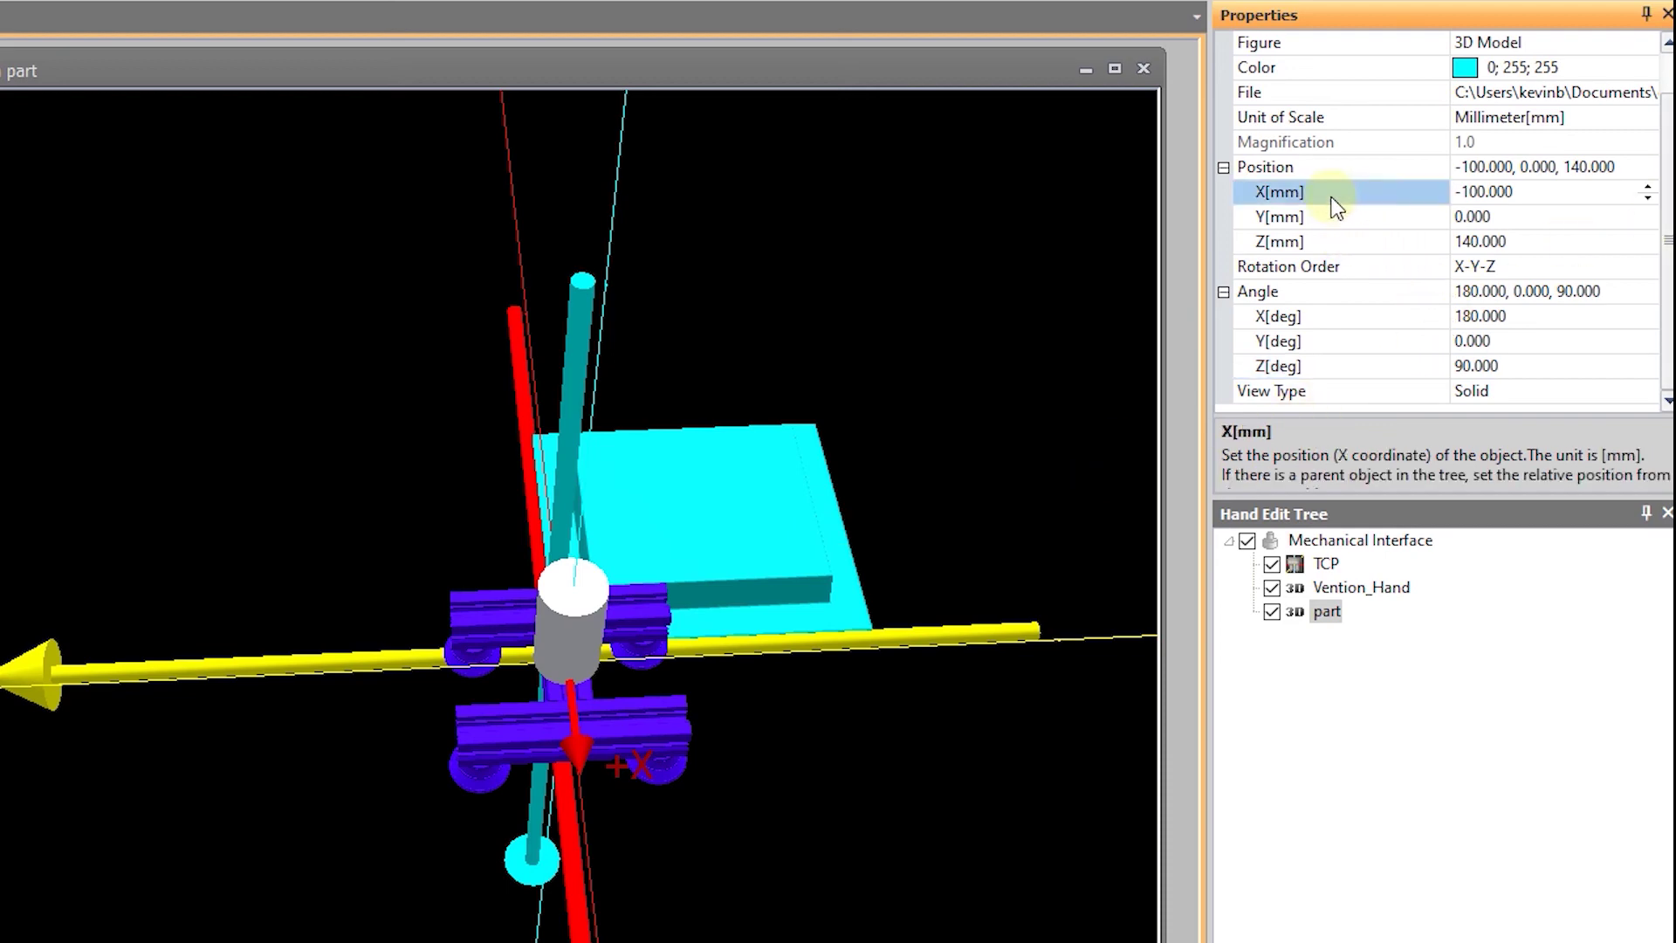
pyautogui.write('100')
pyautogui.press('Return')
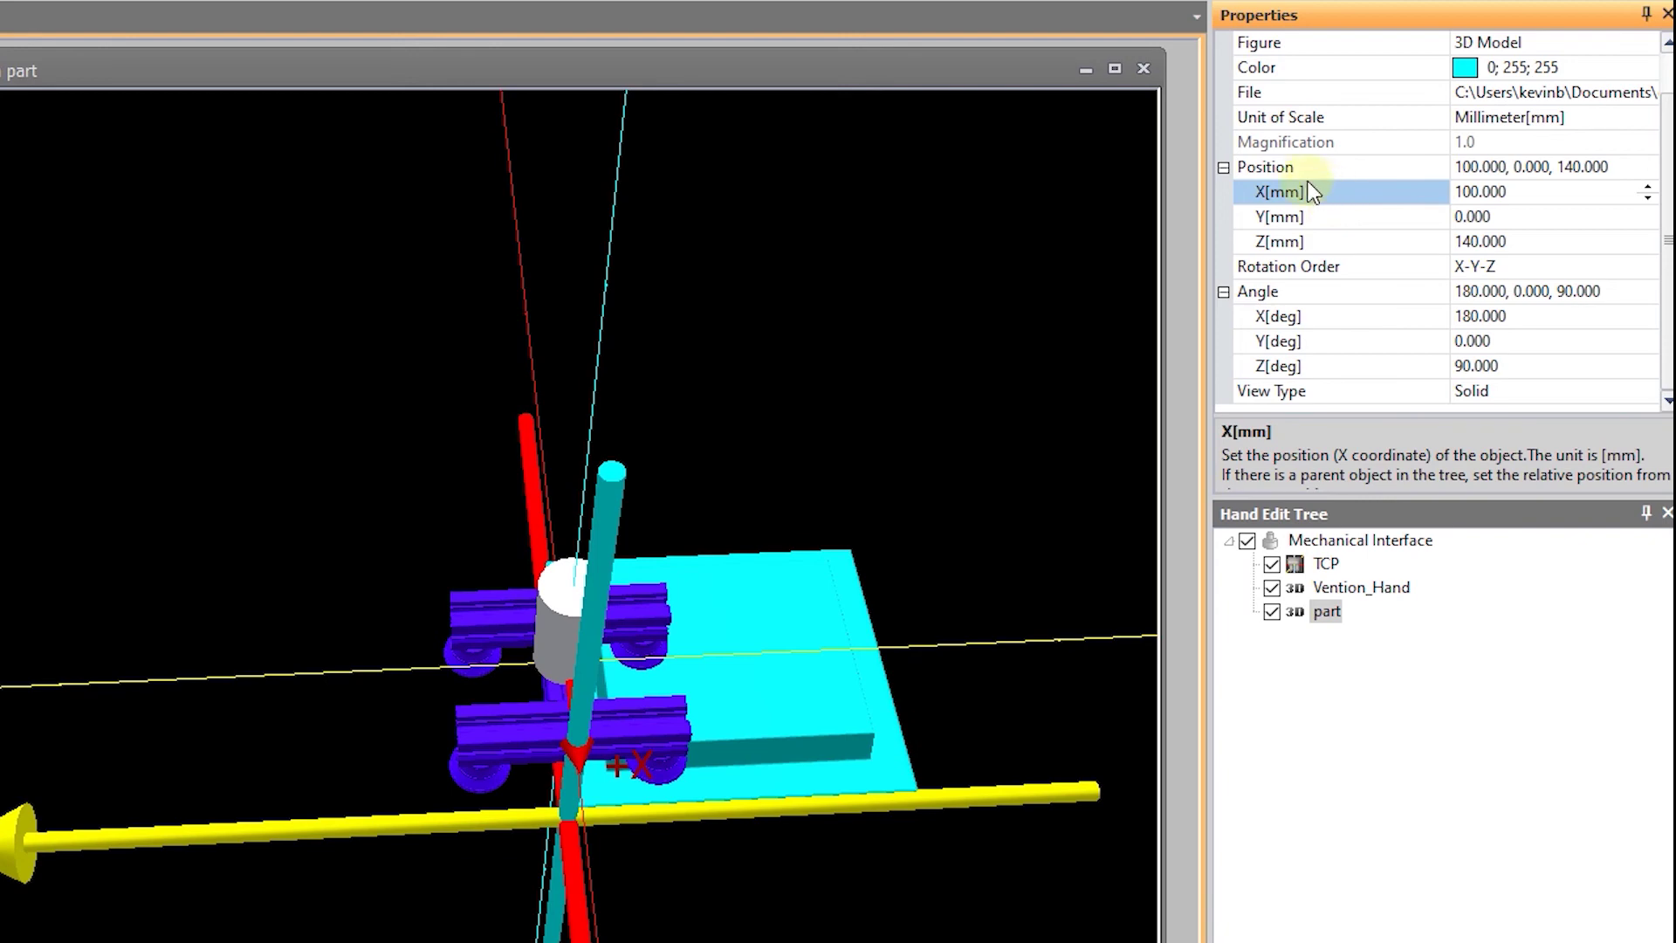
pyautogui.write('125')
pyautogui.press('Return')
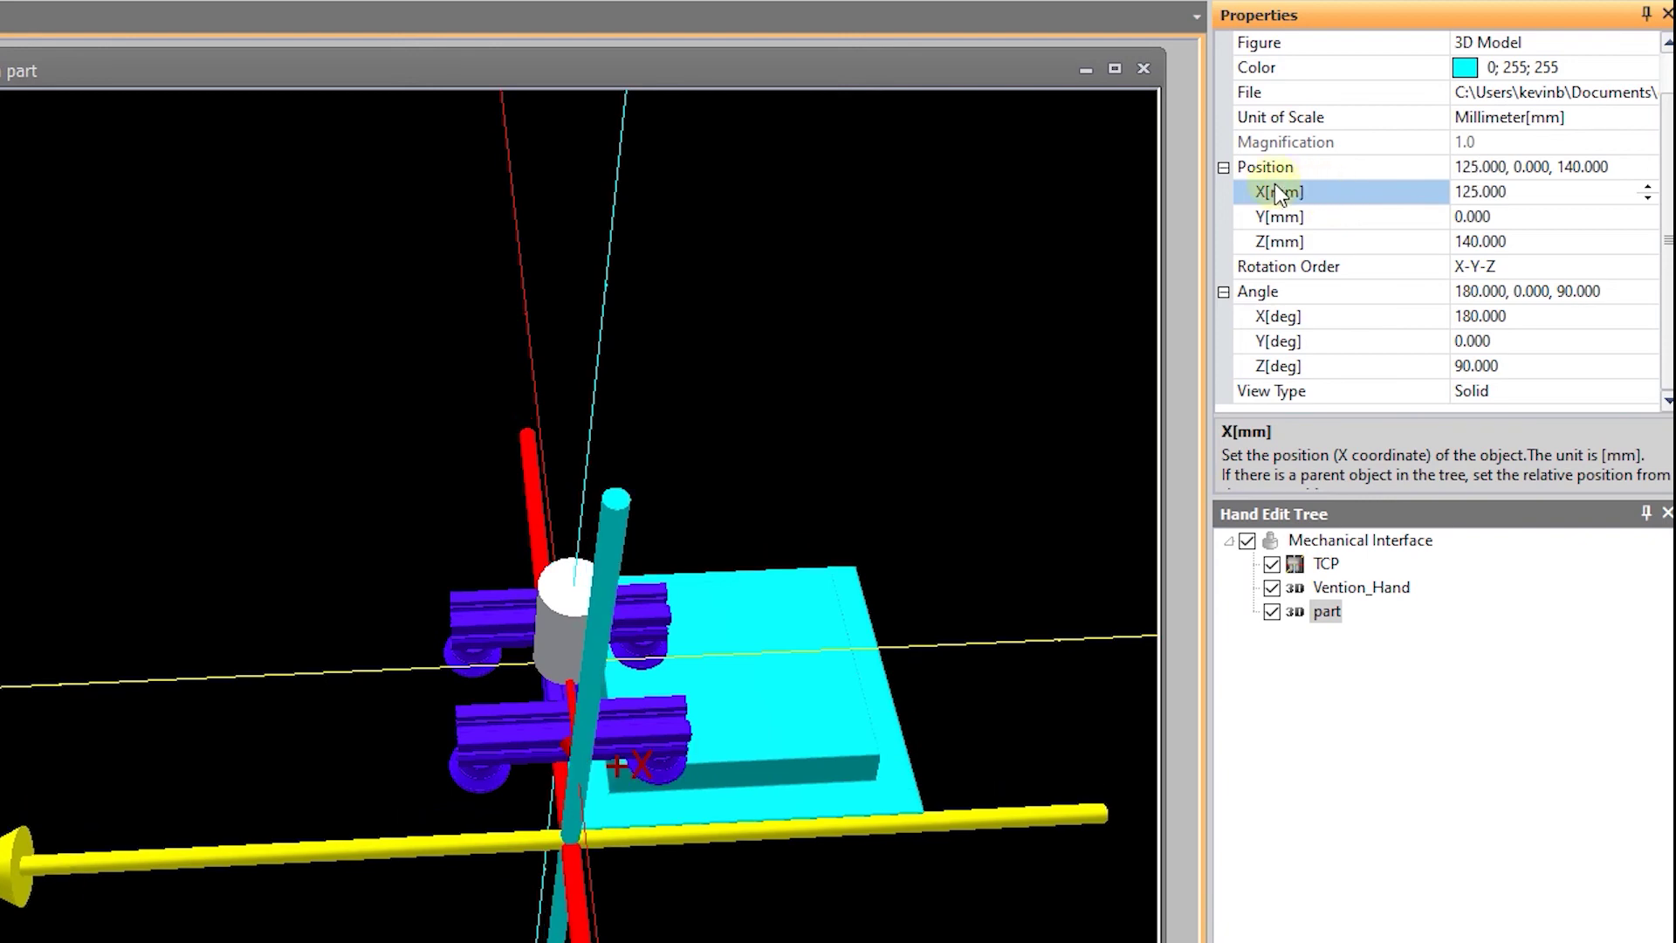
pyautogui.write('150')
pyautogui.press('Return')
pyautogui.moveTo(499, 829)
pyautogui.mouseDown()
pyautogui.moveTo(728, 794)
pyautogui.moveTo(735, 758)
pyautogui.moveTo(673, 777)
pyautogui.moveTo(649, 807)
pyautogui.moveTo(689, 808)
pyautogui.moveTo(653, 781)
pyautogui.moveTo(724, 808)
pyautogui.moveTo(797, 795)
pyautogui.moveTo(777, 857)
pyautogui.moveTo(656, 869)
pyautogui.moveTo(753, 868)
pyautogui.moveTo(861, 819)
pyautogui.moveTo(850, 780)
pyautogui.moveTo(639, 545)
pyautogui.moveTo(710, 773)
pyautogui.moveTo(814, 793)
pyautogui.moveTo(714, 757)
pyautogui.mouseUp()
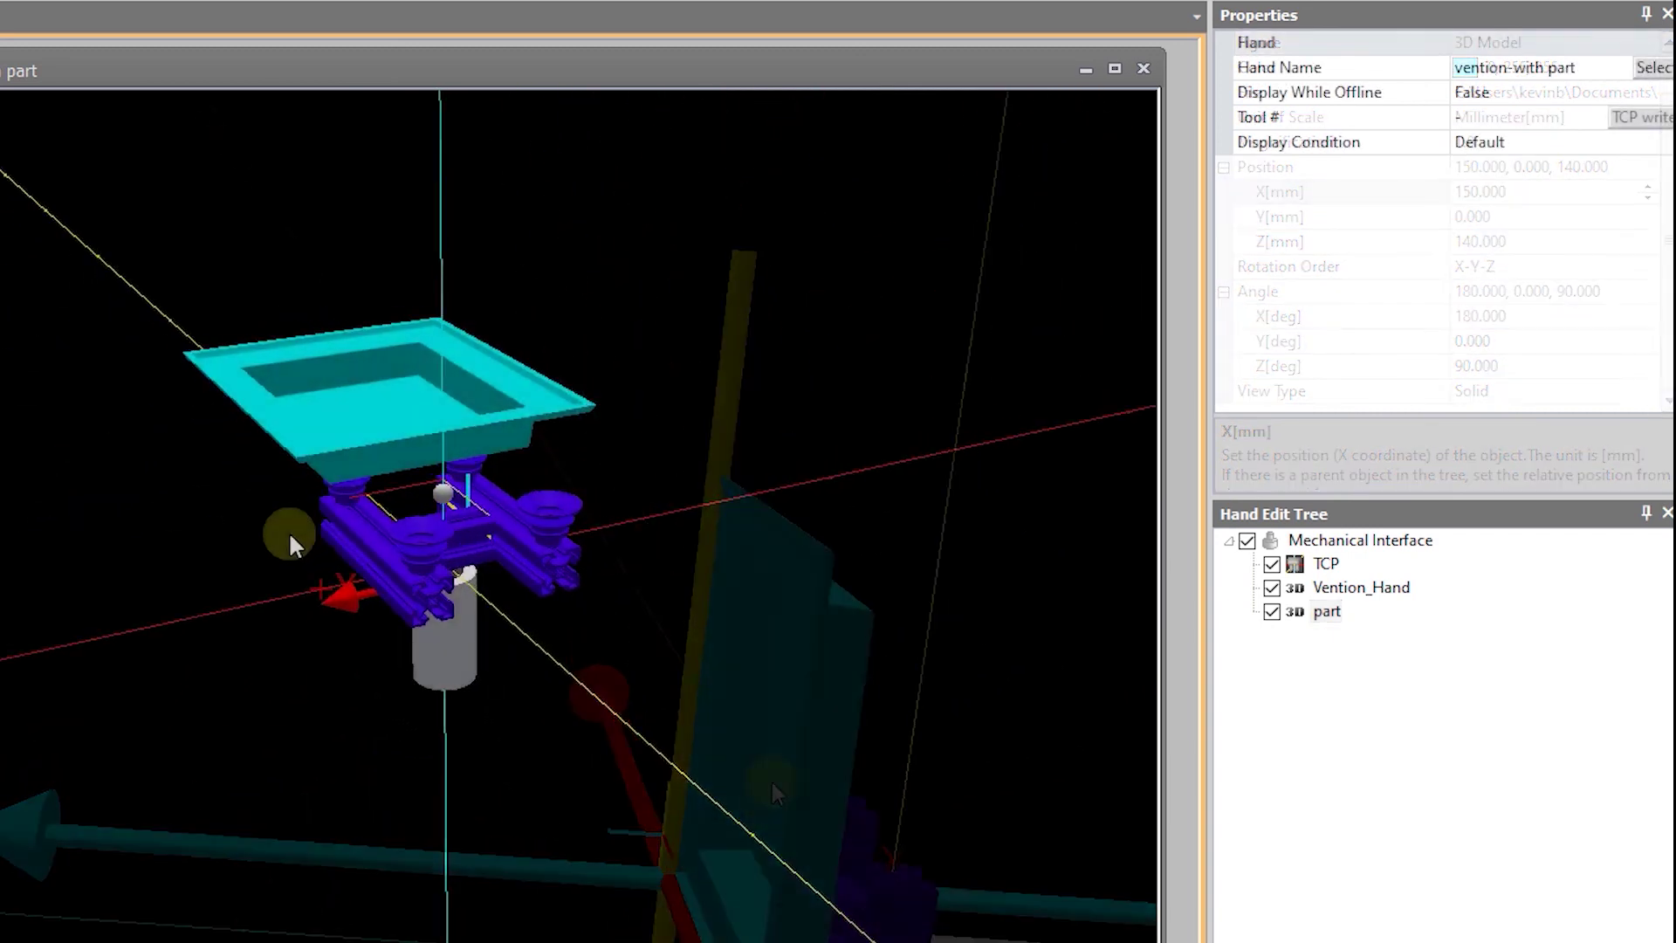
pyautogui.moveTo(288, 531); pyautogui.dragTo(259, 526)
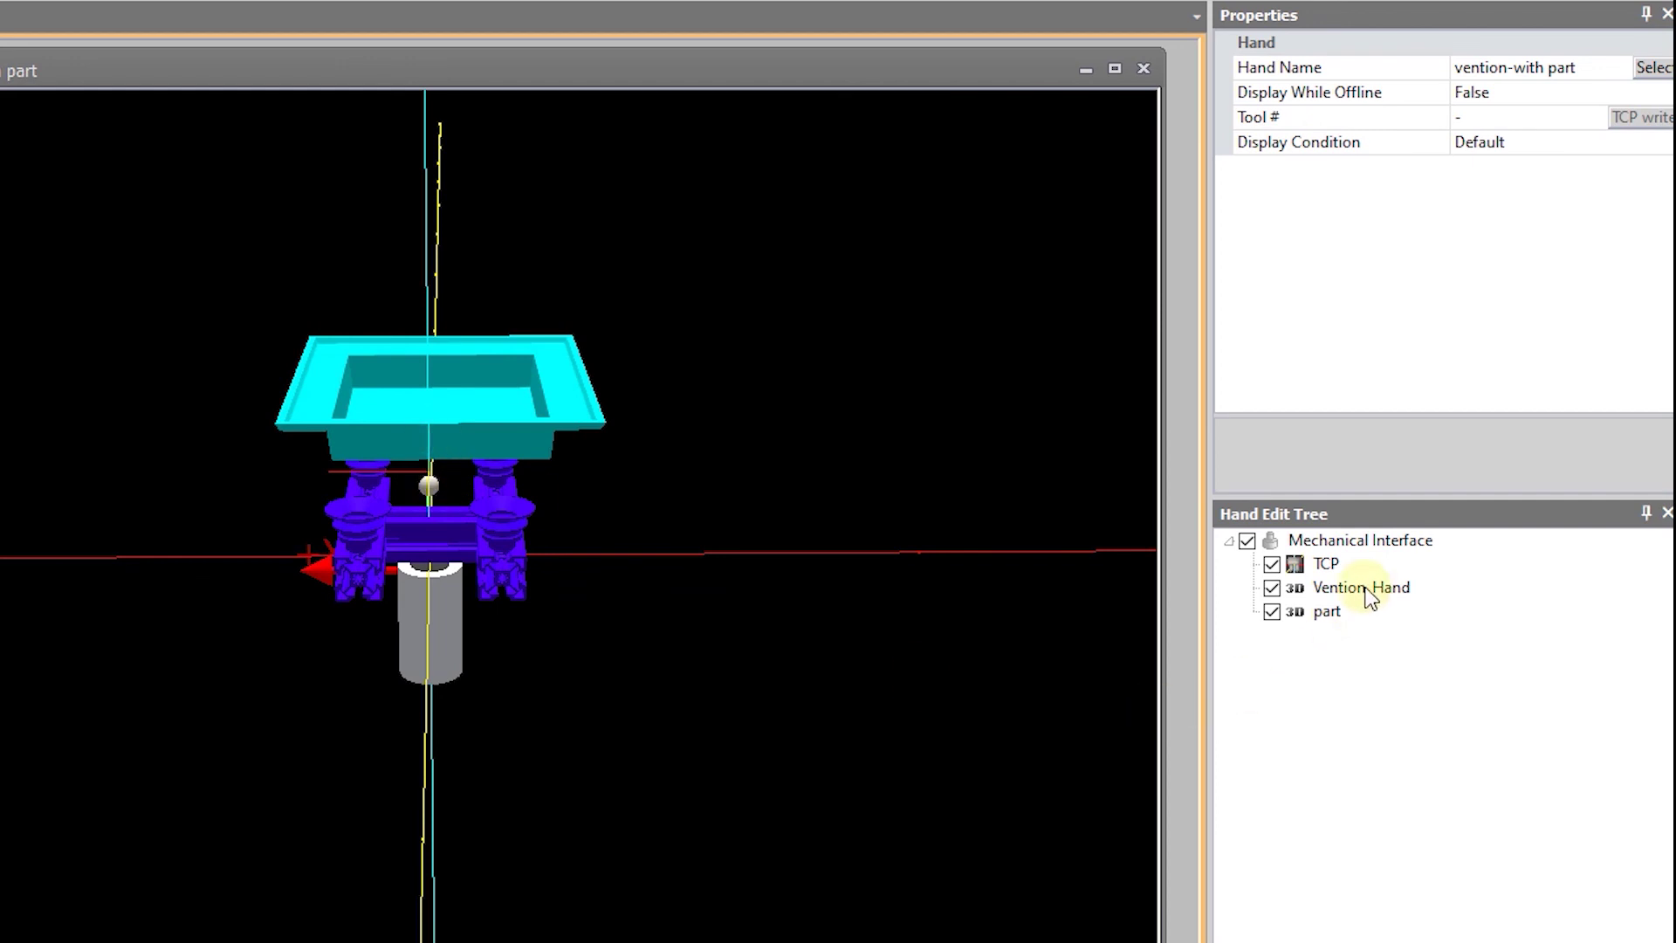
pyautogui.click(1327, 611)
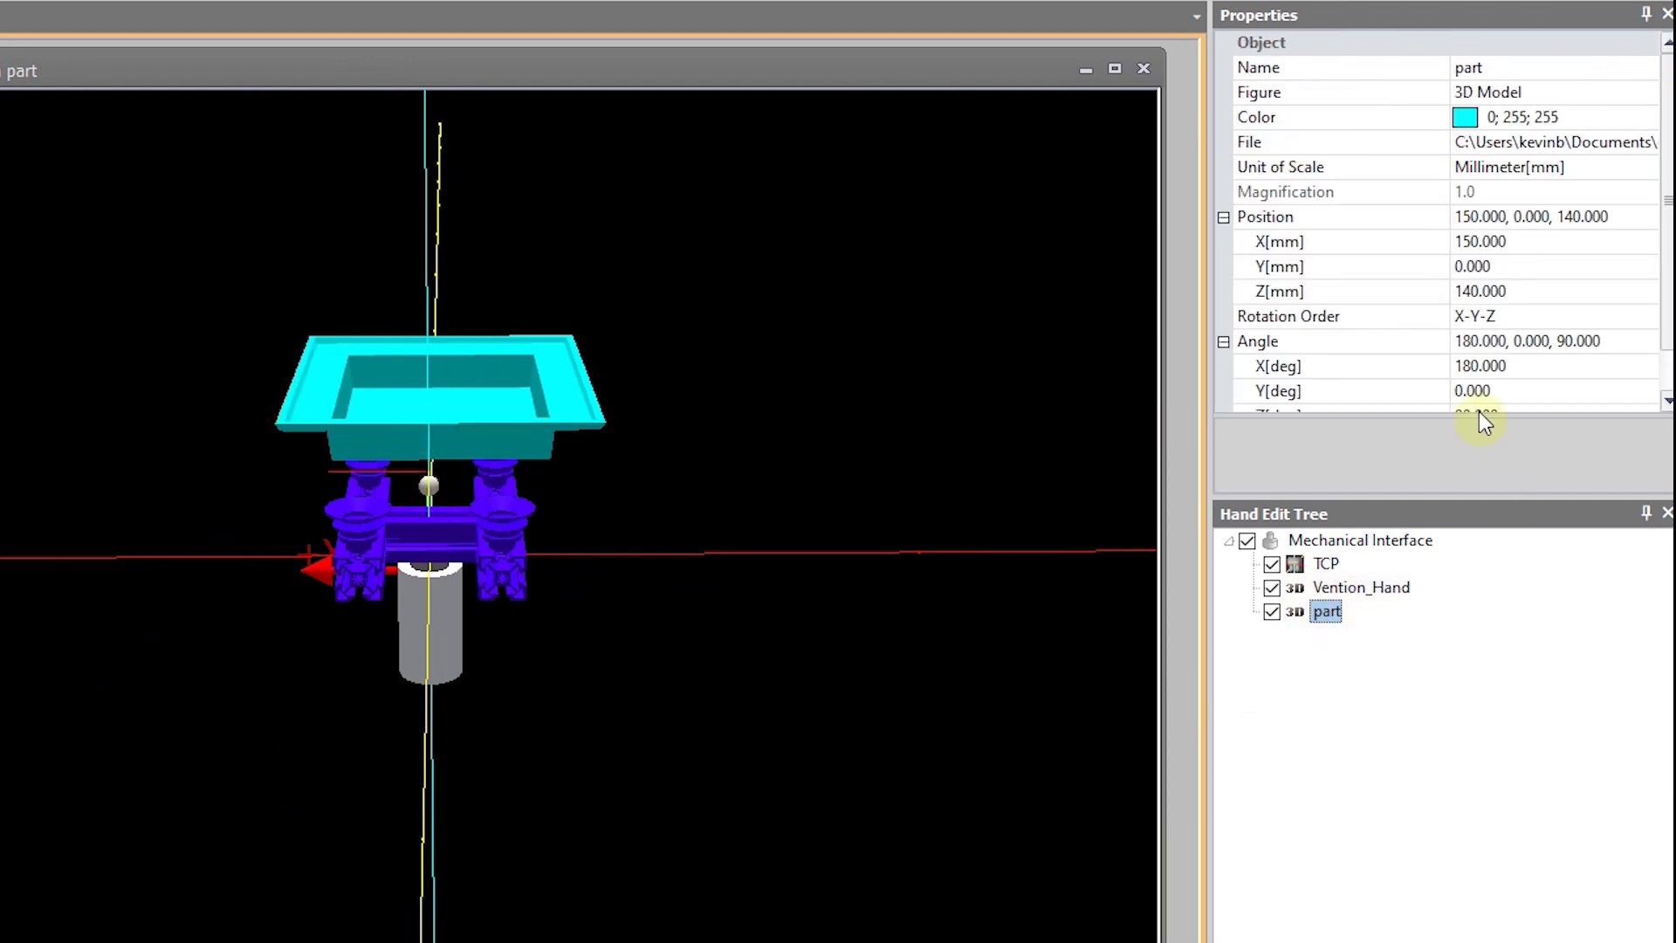
# Step: Set the part's X position to 165 mm and check the offset
pyautogui.click(1313, 249)
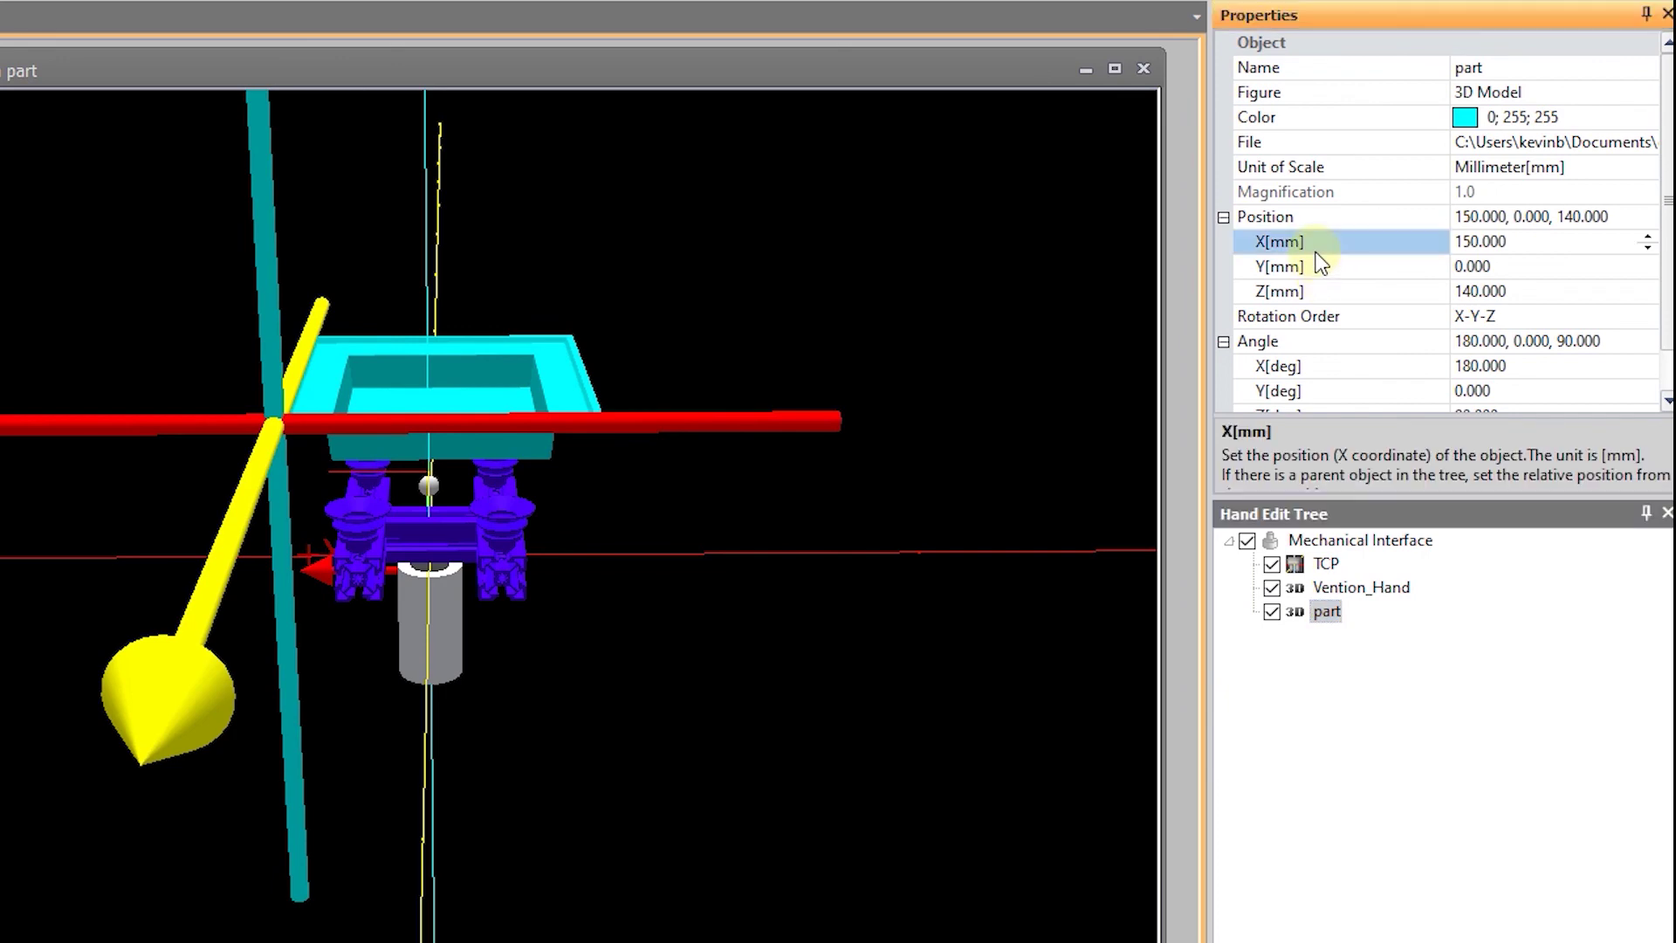
pyautogui.write('165')
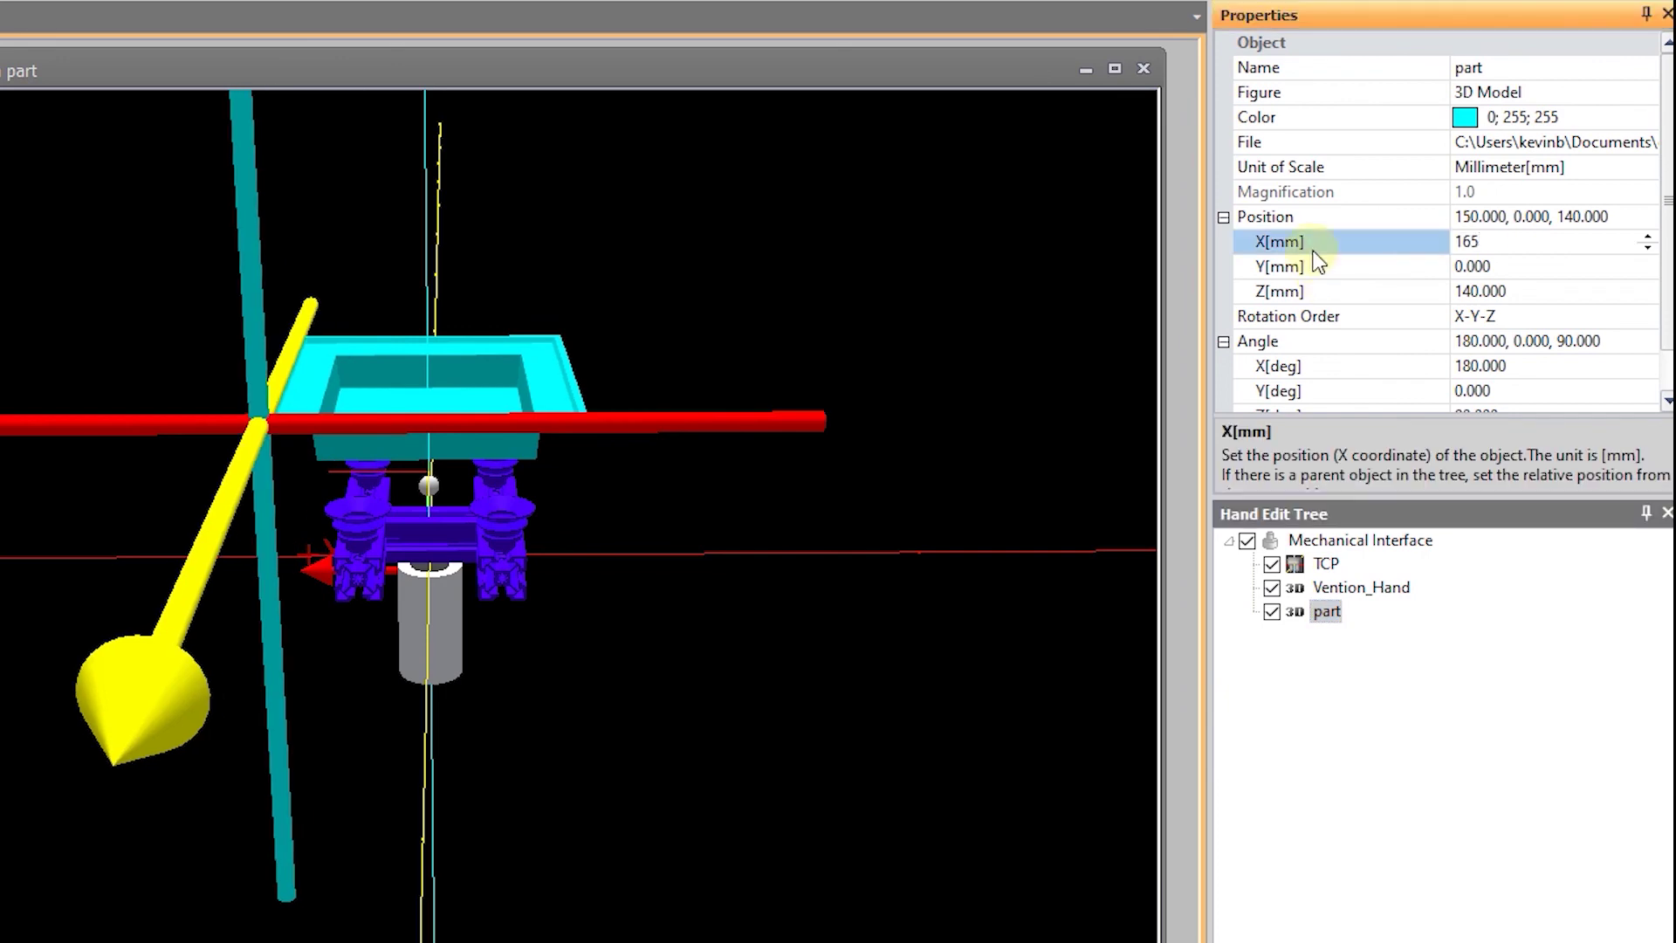
pyautogui.press('Return')
pyautogui.moveTo(447, 568); pyautogui.dragTo(458, 377)
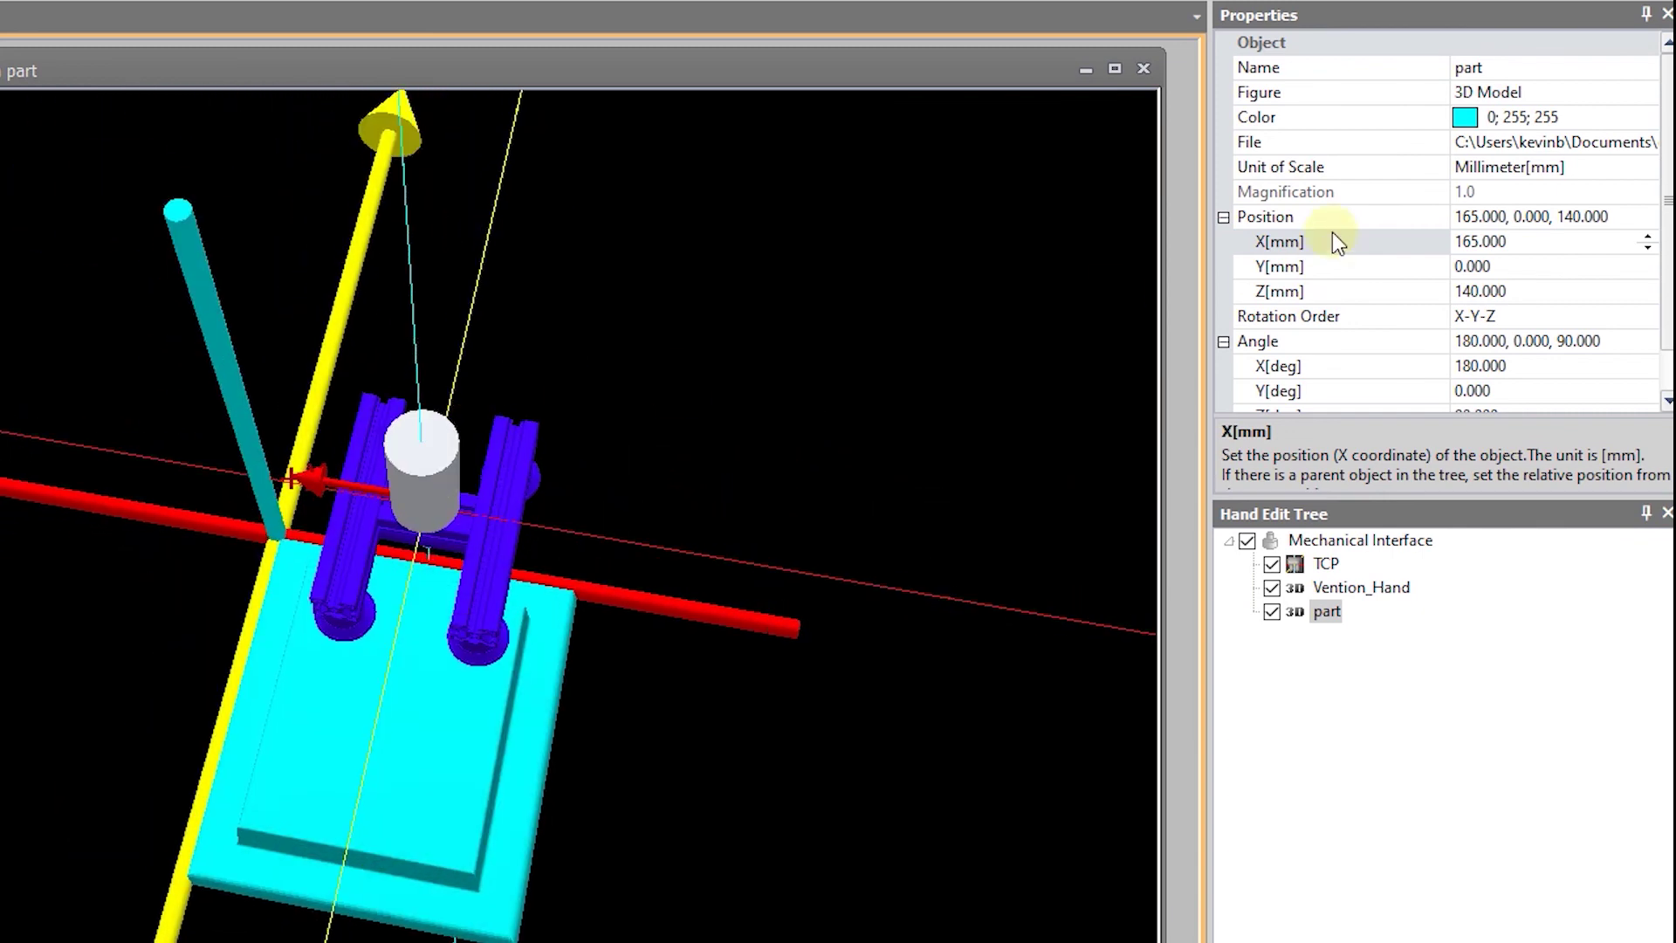
# Step: Try Y positions of -100, 100, 150 and 165 mm for the part
pyautogui.click(1339, 268)
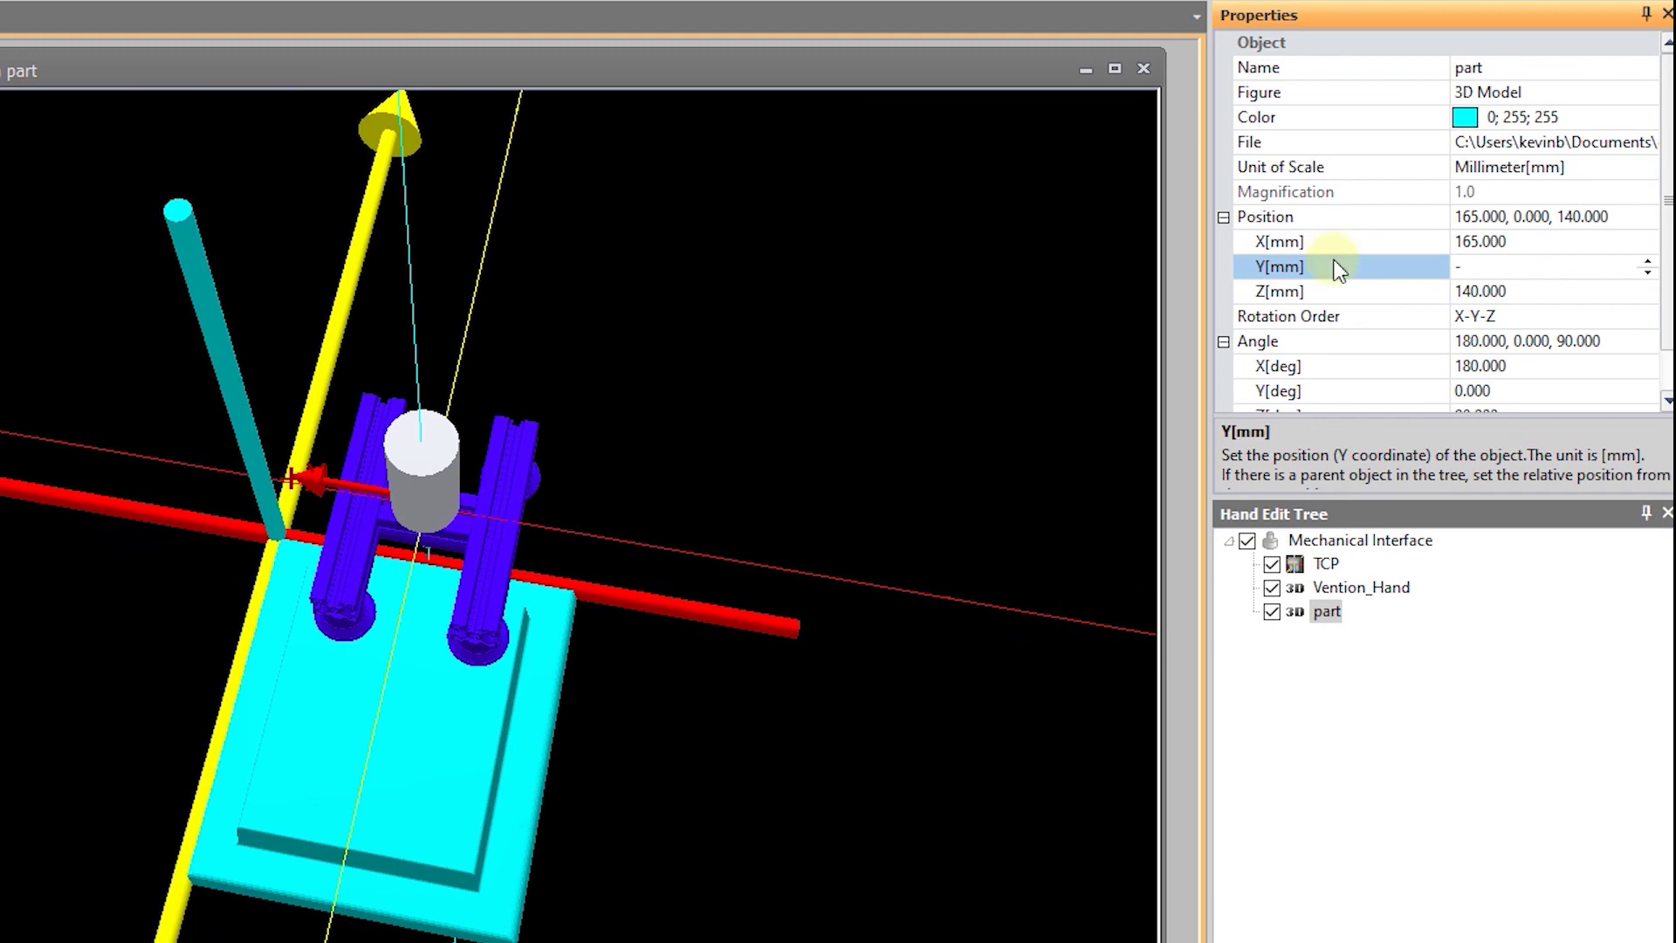
pyautogui.write('-100')
pyautogui.press('Return')
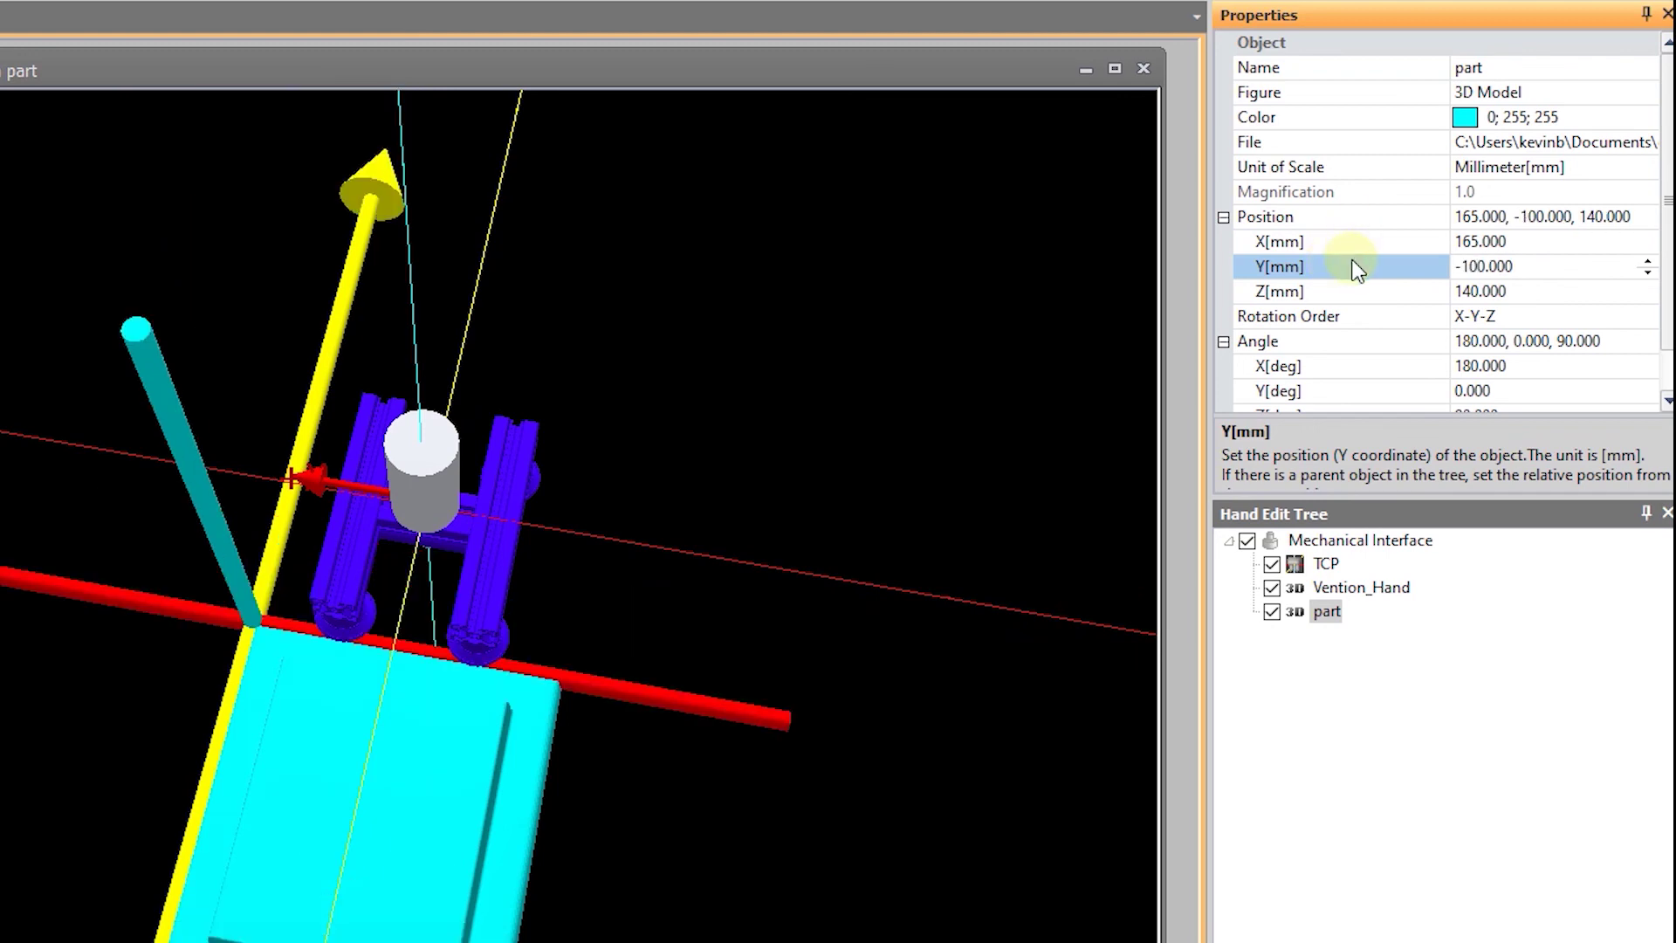
pyautogui.write('100')
pyautogui.press('Return')
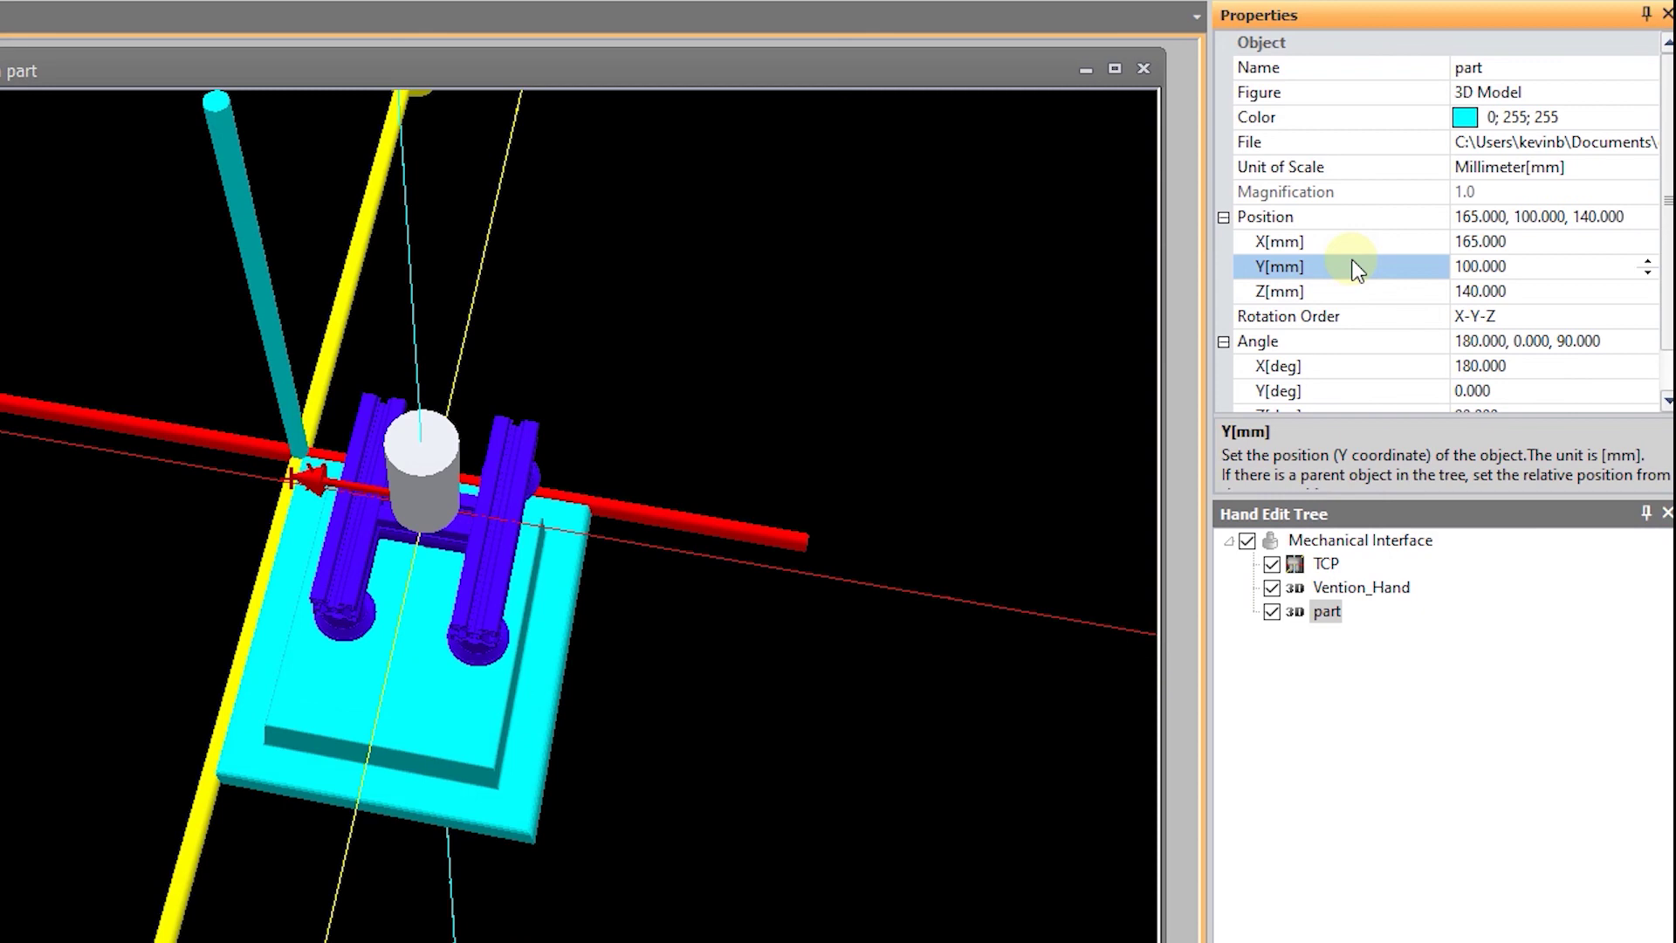
pyautogui.write('150')
pyautogui.press('Return')
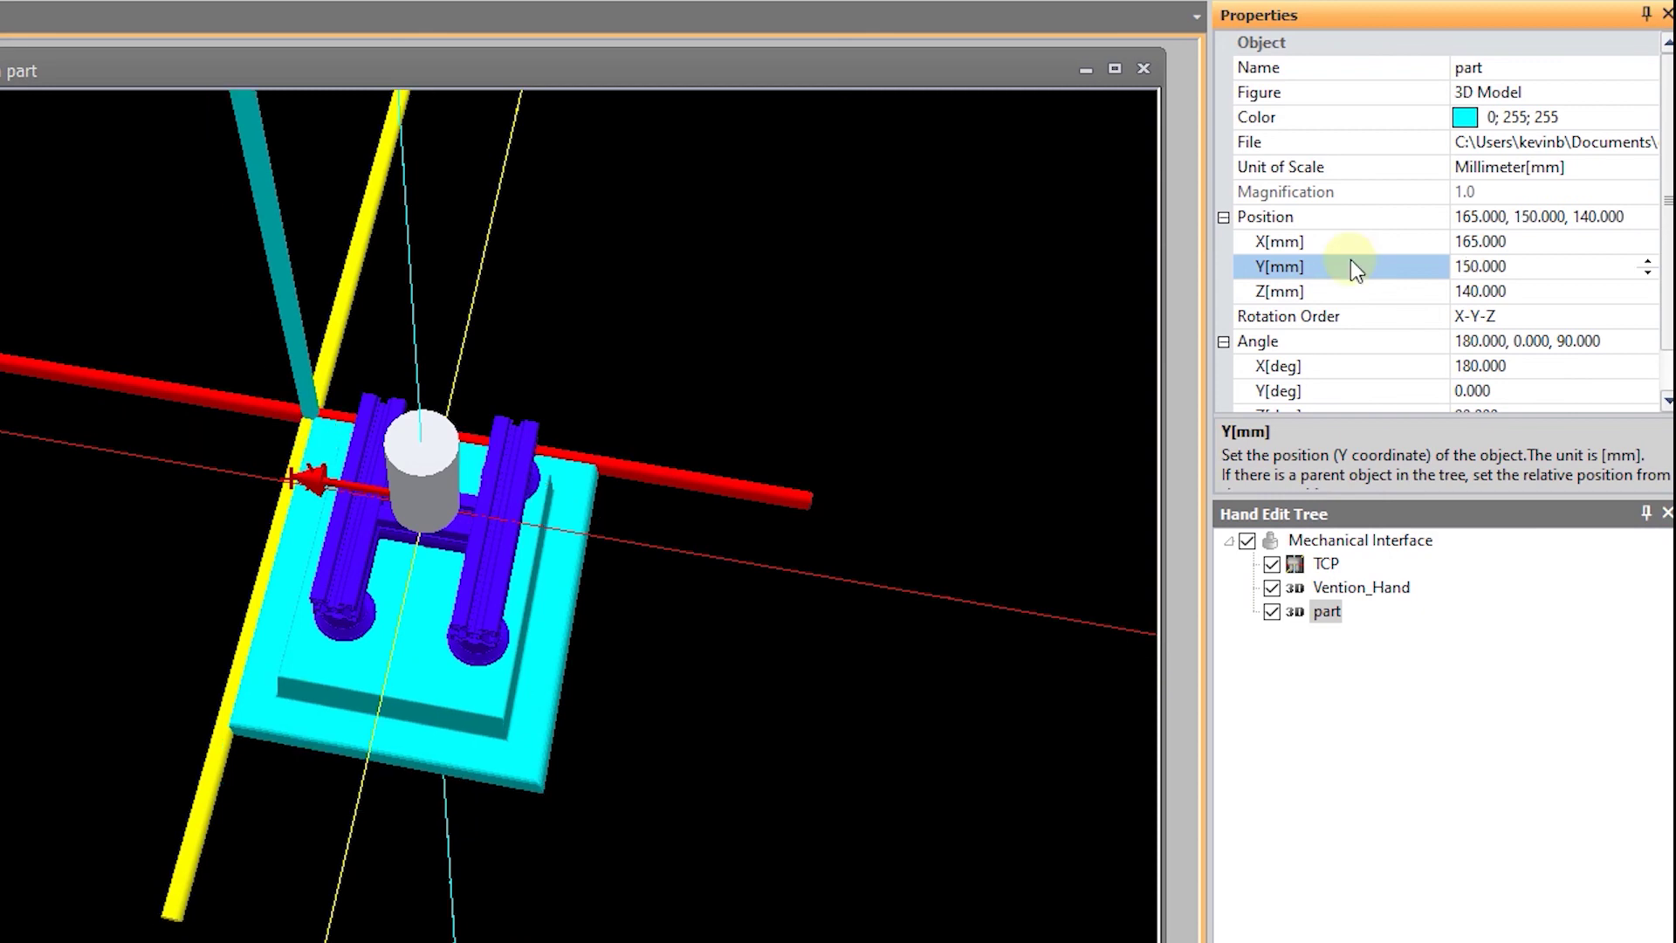
pyautogui.write('165')
pyautogui.press('Return')
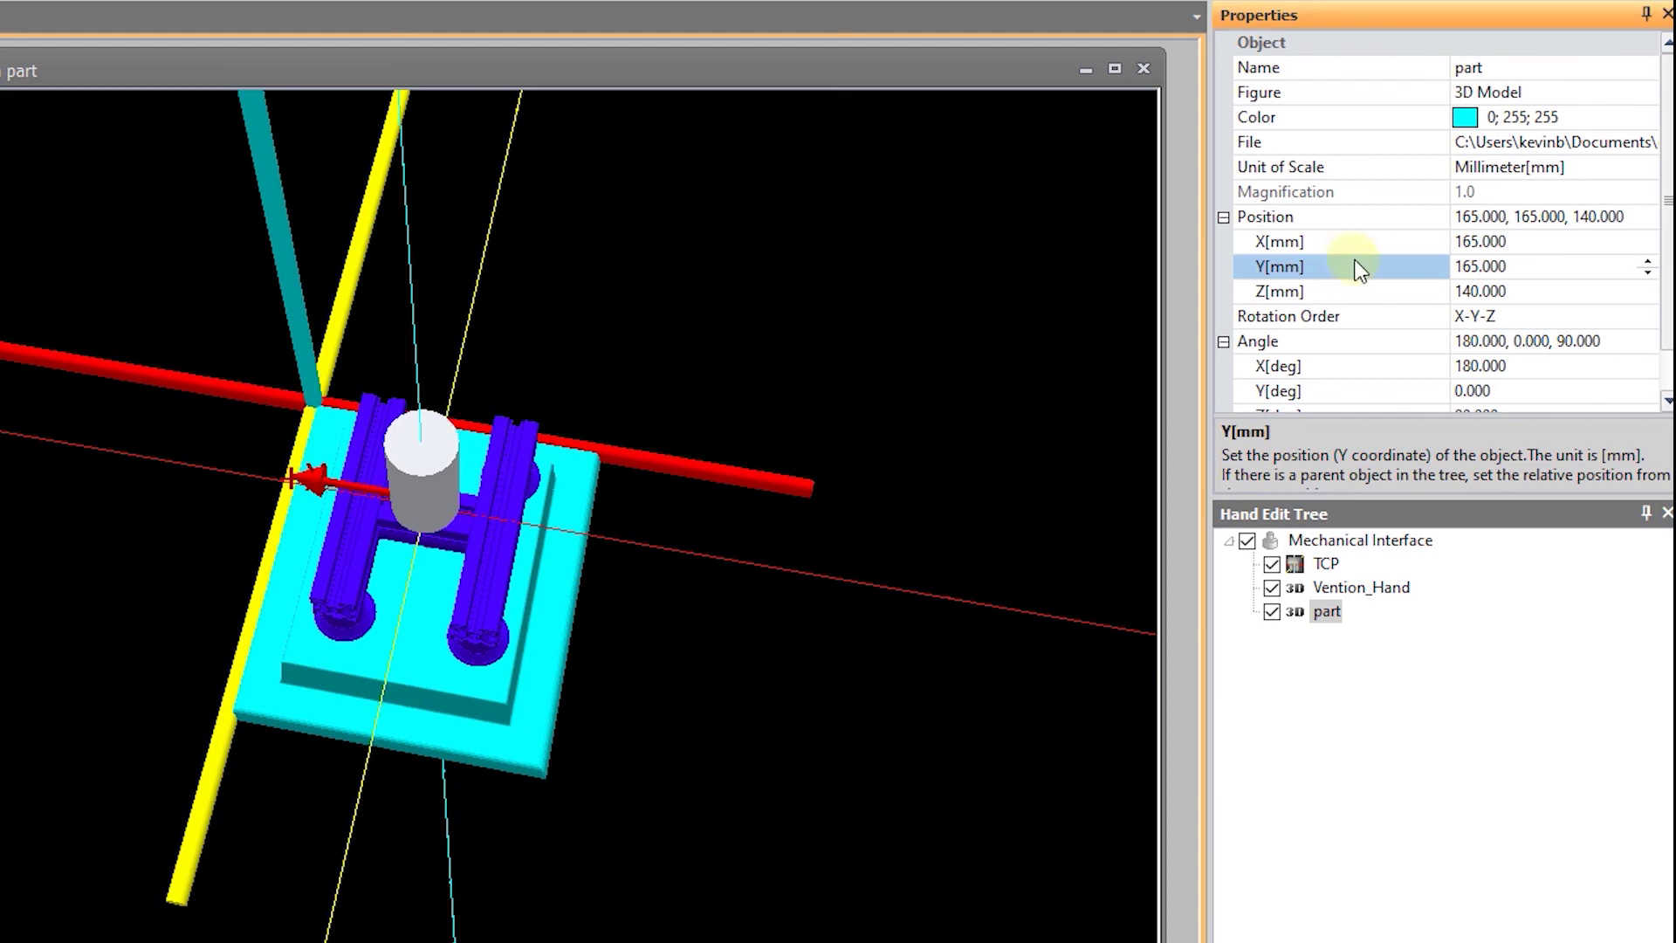
pyautogui.moveTo(583, 602)
pyautogui.mouseDown()
pyautogui.moveTo(511, 526)
pyautogui.moveTo(506, 545)
pyautogui.moveTo(581, 604)
pyautogui.moveTo(557, 602)
pyautogui.moveTo(593, 576)
pyautogui.mouseUp()
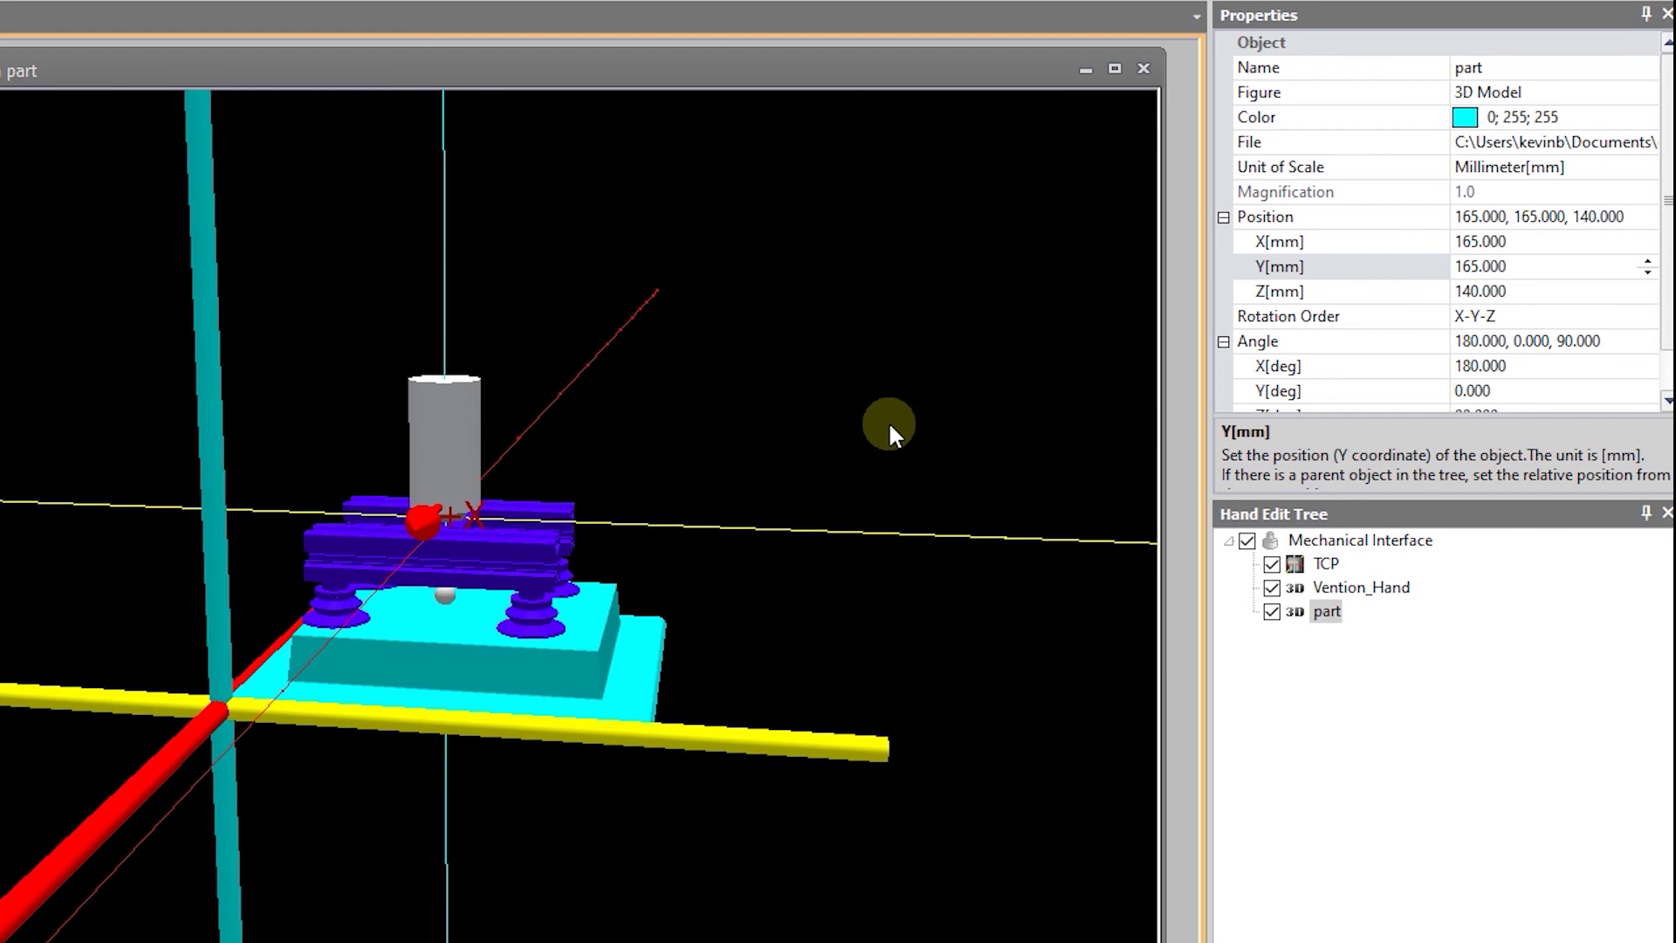
# Step: Fine-tune the part's Y position through 175 and 180 mm to 185 mm and inspect it
pyautogui.click(1343, 274)
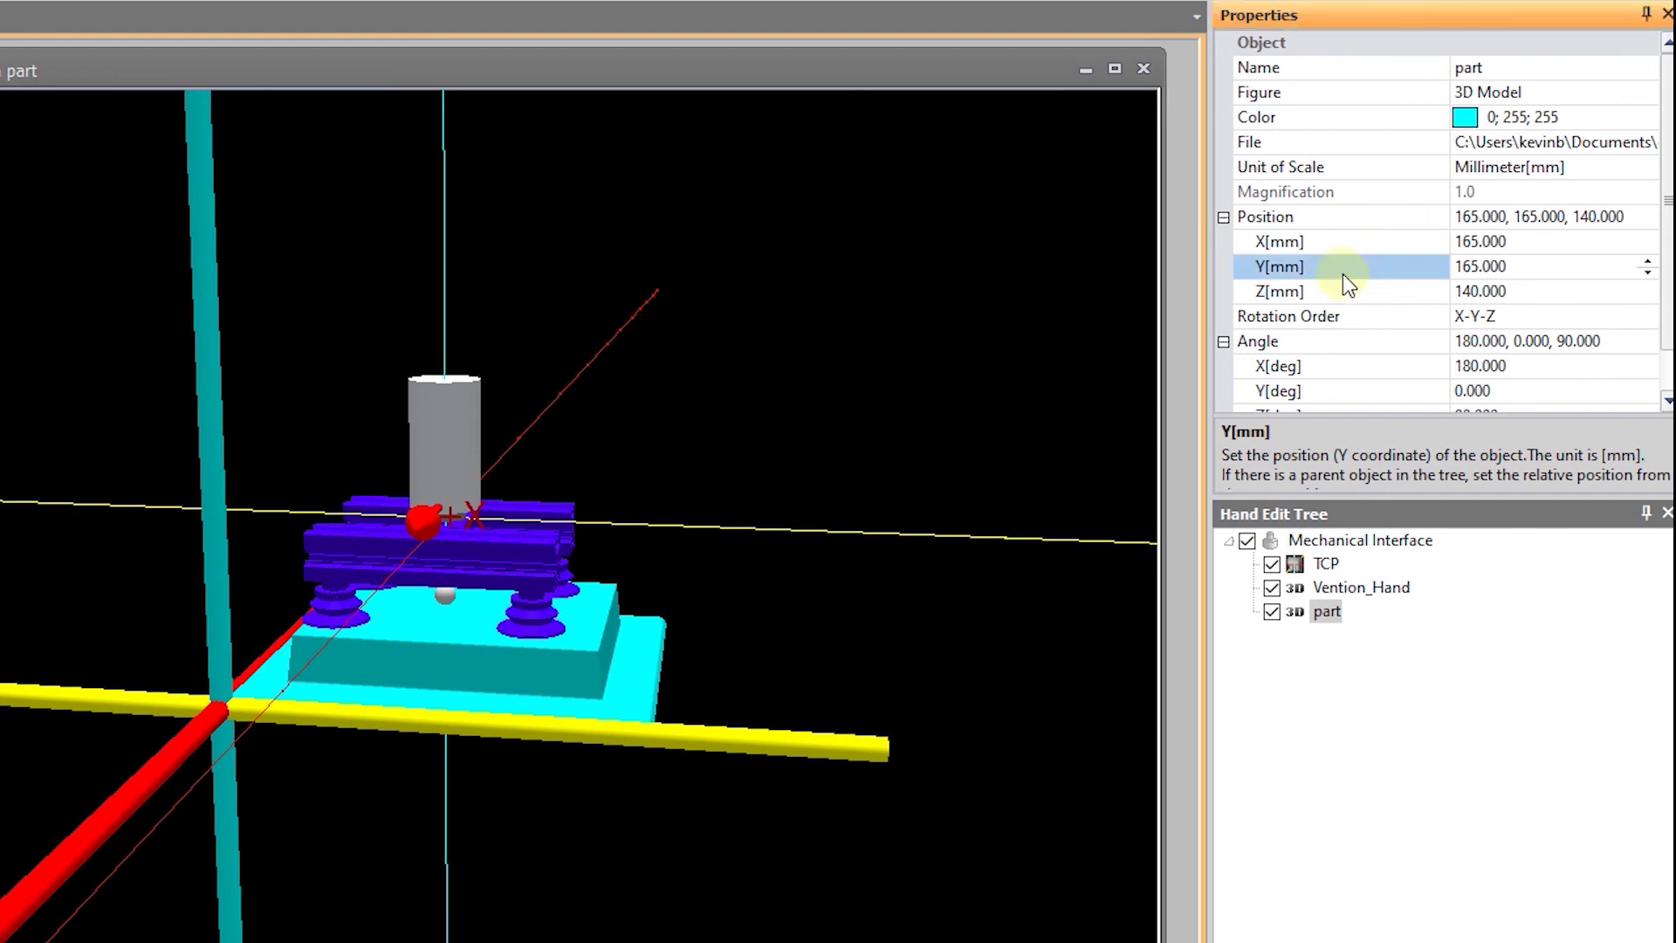
pyautogui.write('175')
pyautogui.press('Return')
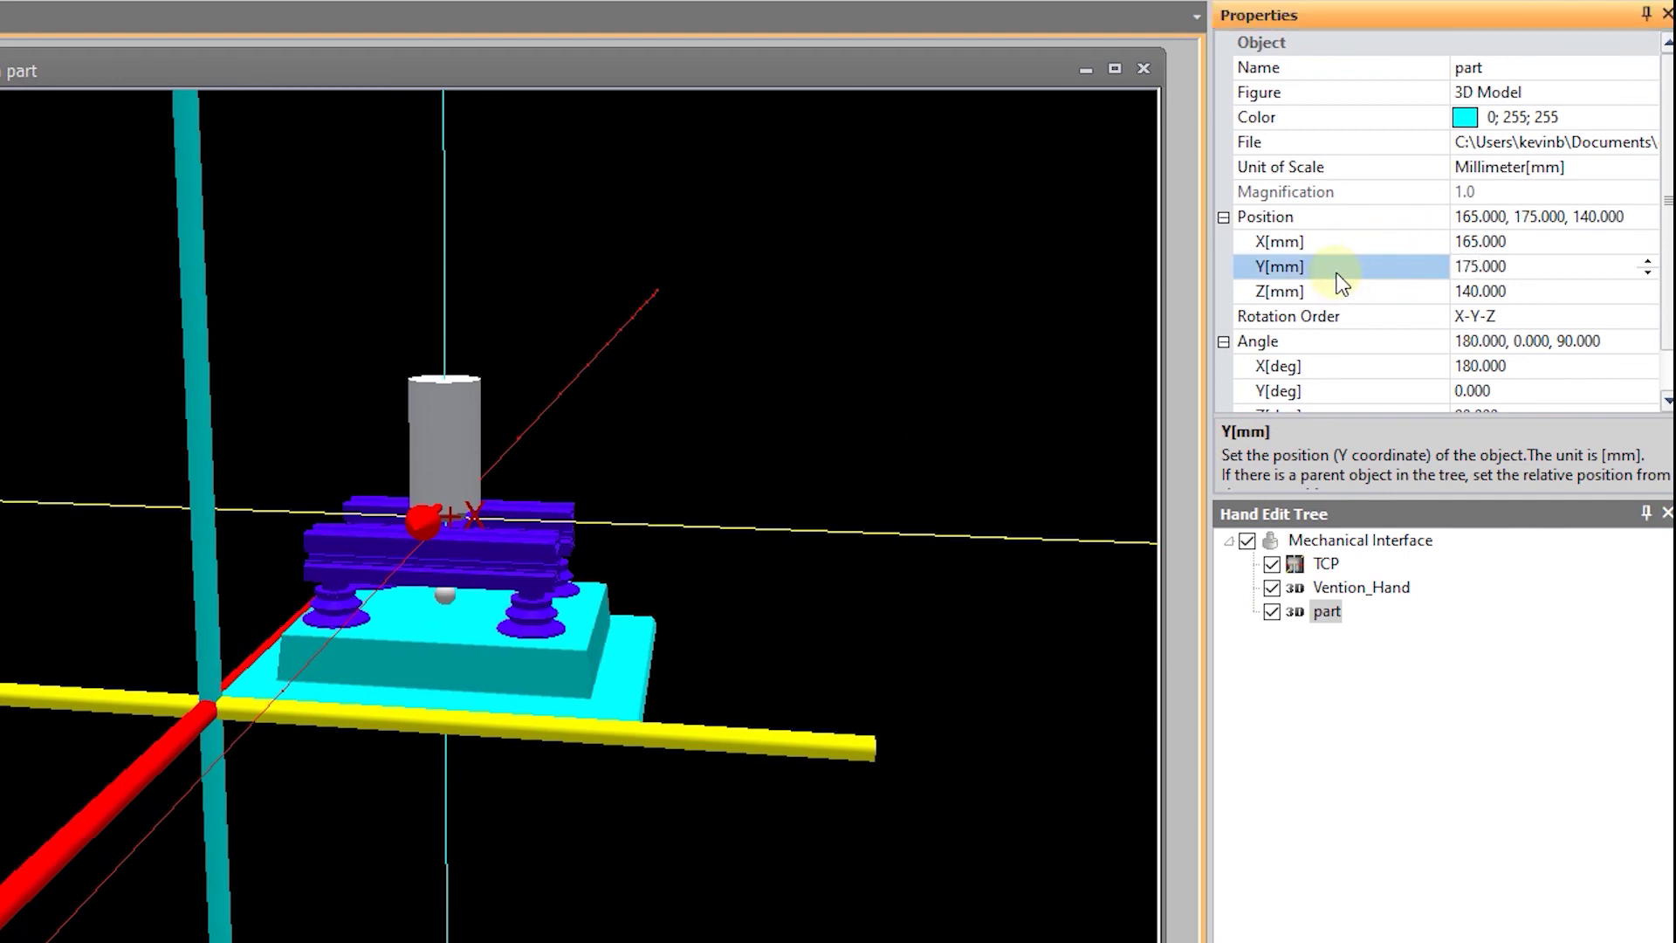
pyautogui.write('180')
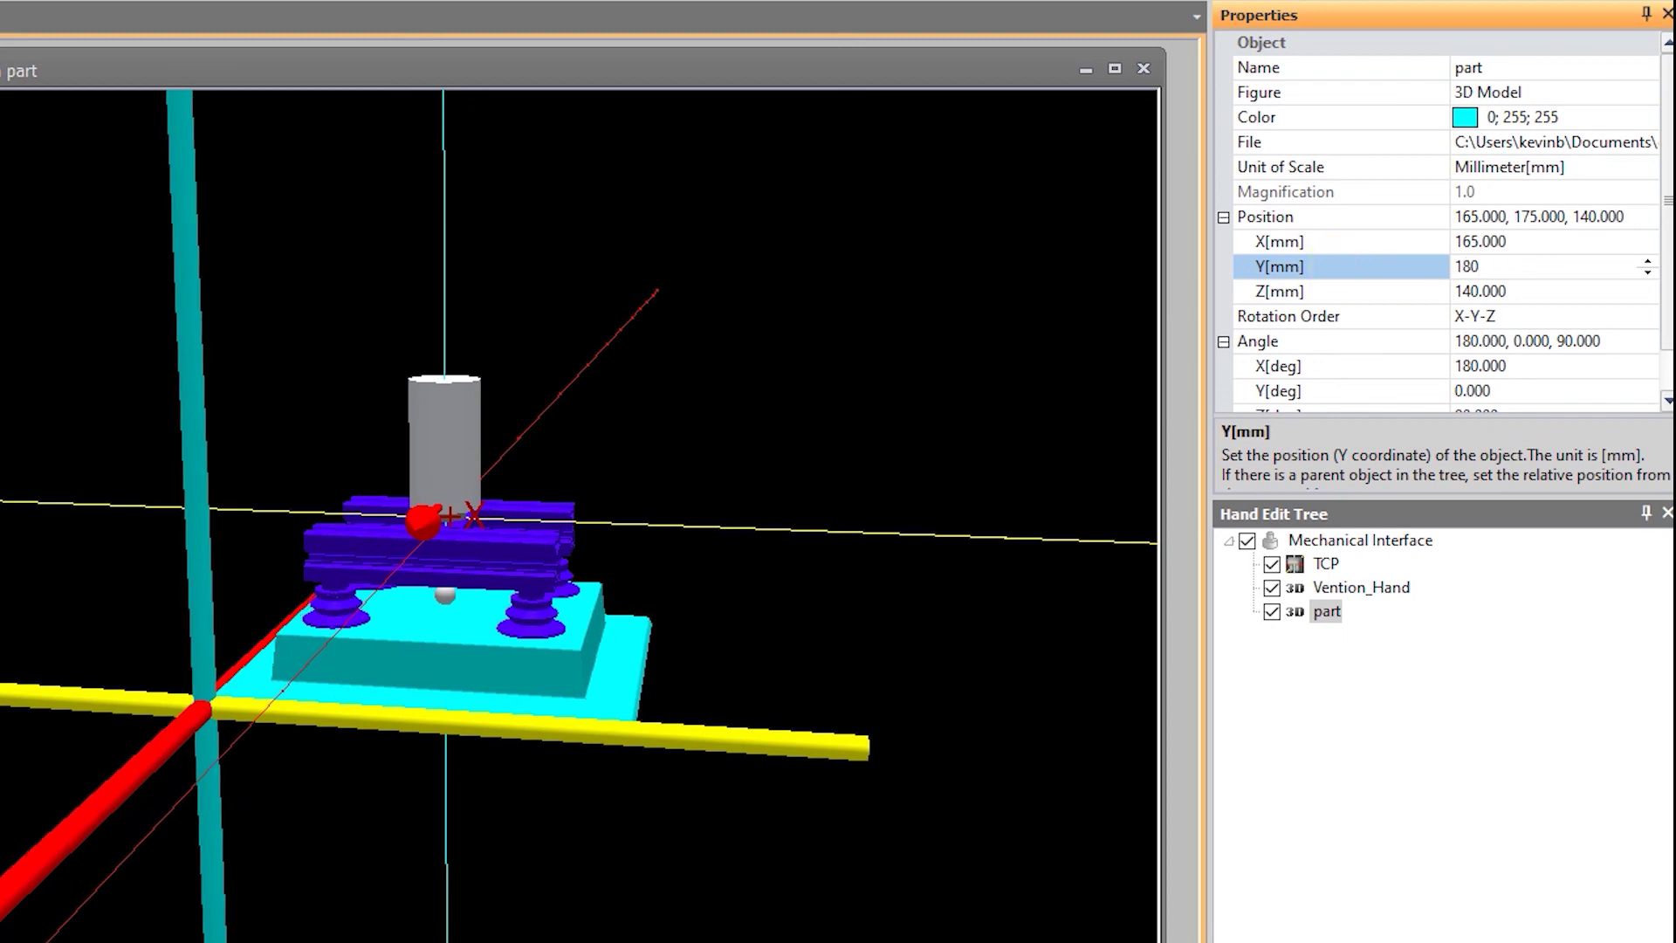
pyautogui.press('Return')
pyautogui.write('185')
pyautogui.press('Return')
pyautogui.moveTo(532, 686); pyautogui.dragTo(396, 679)
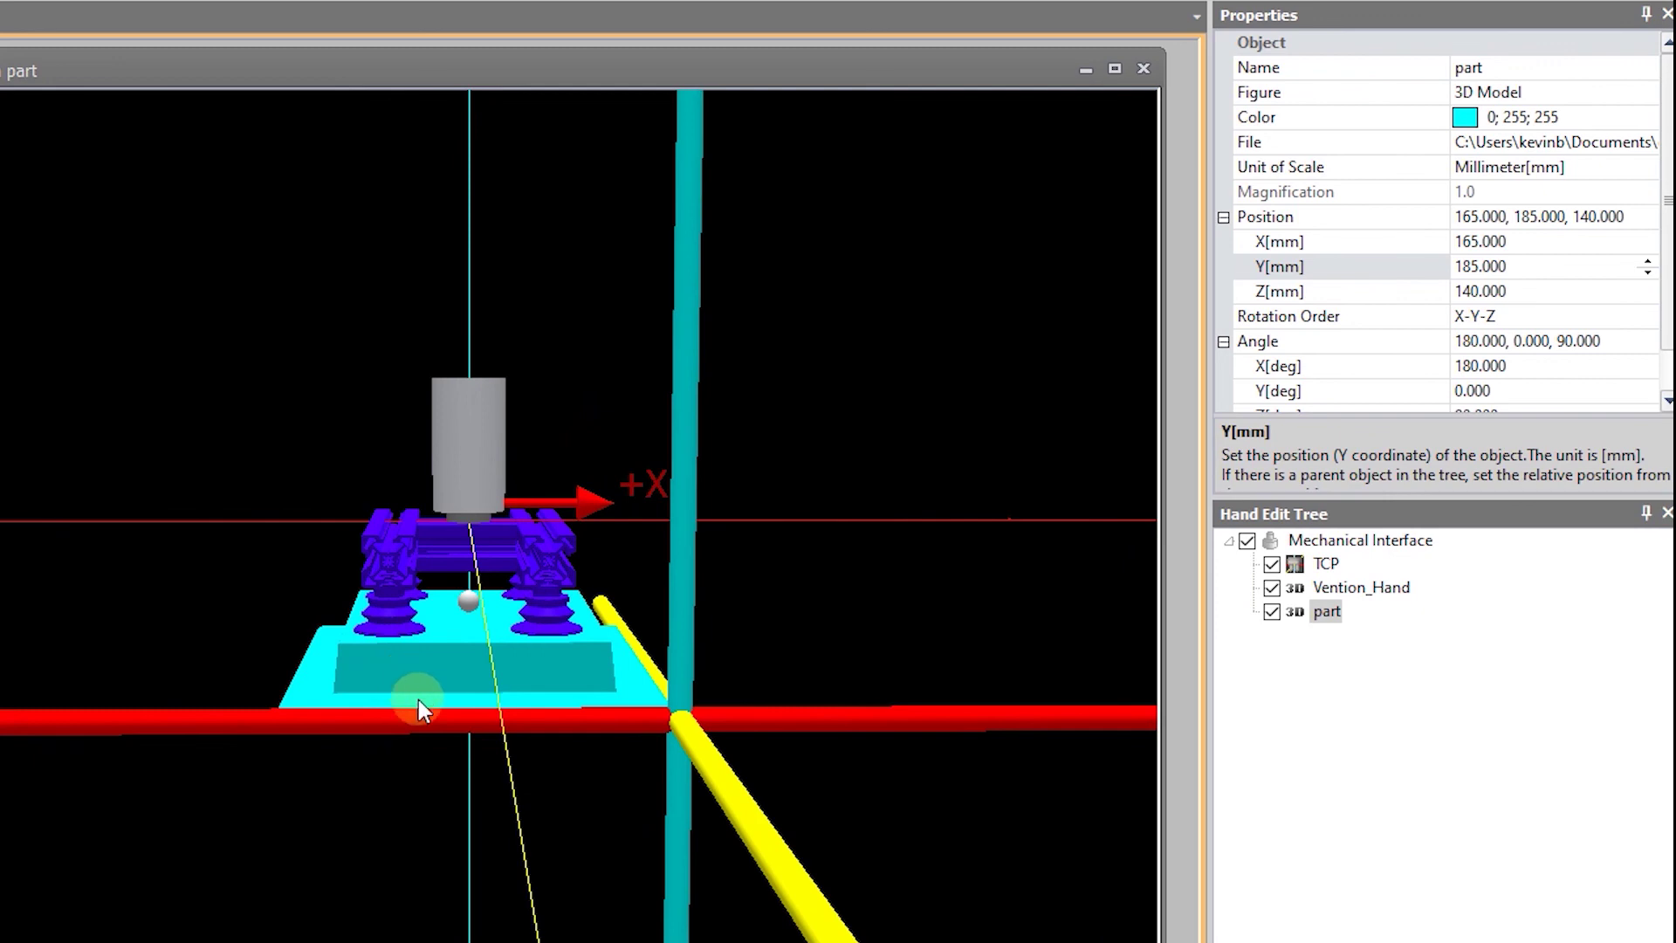
pyautogui.moveTo(428, 657); pyautogui.dragTo(634, 467)
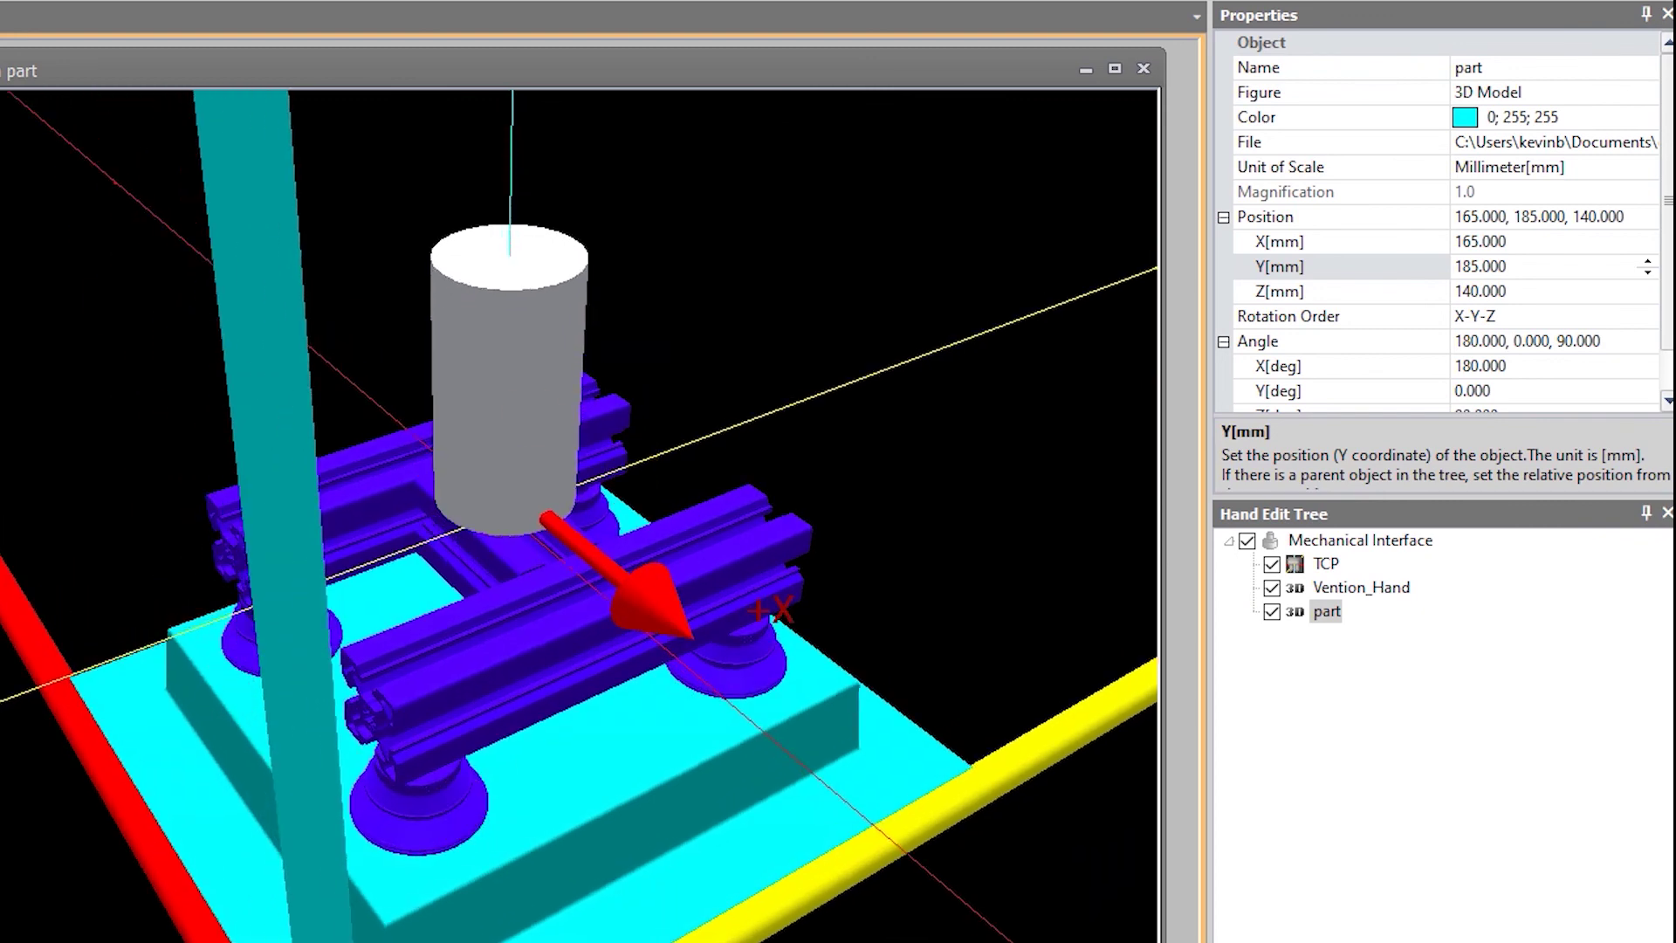
pyautogui.click(604, 188)
# Step: Close the hand editor and delete the demo hand from the Layout Tree
pyautogui.click(1142, 69)
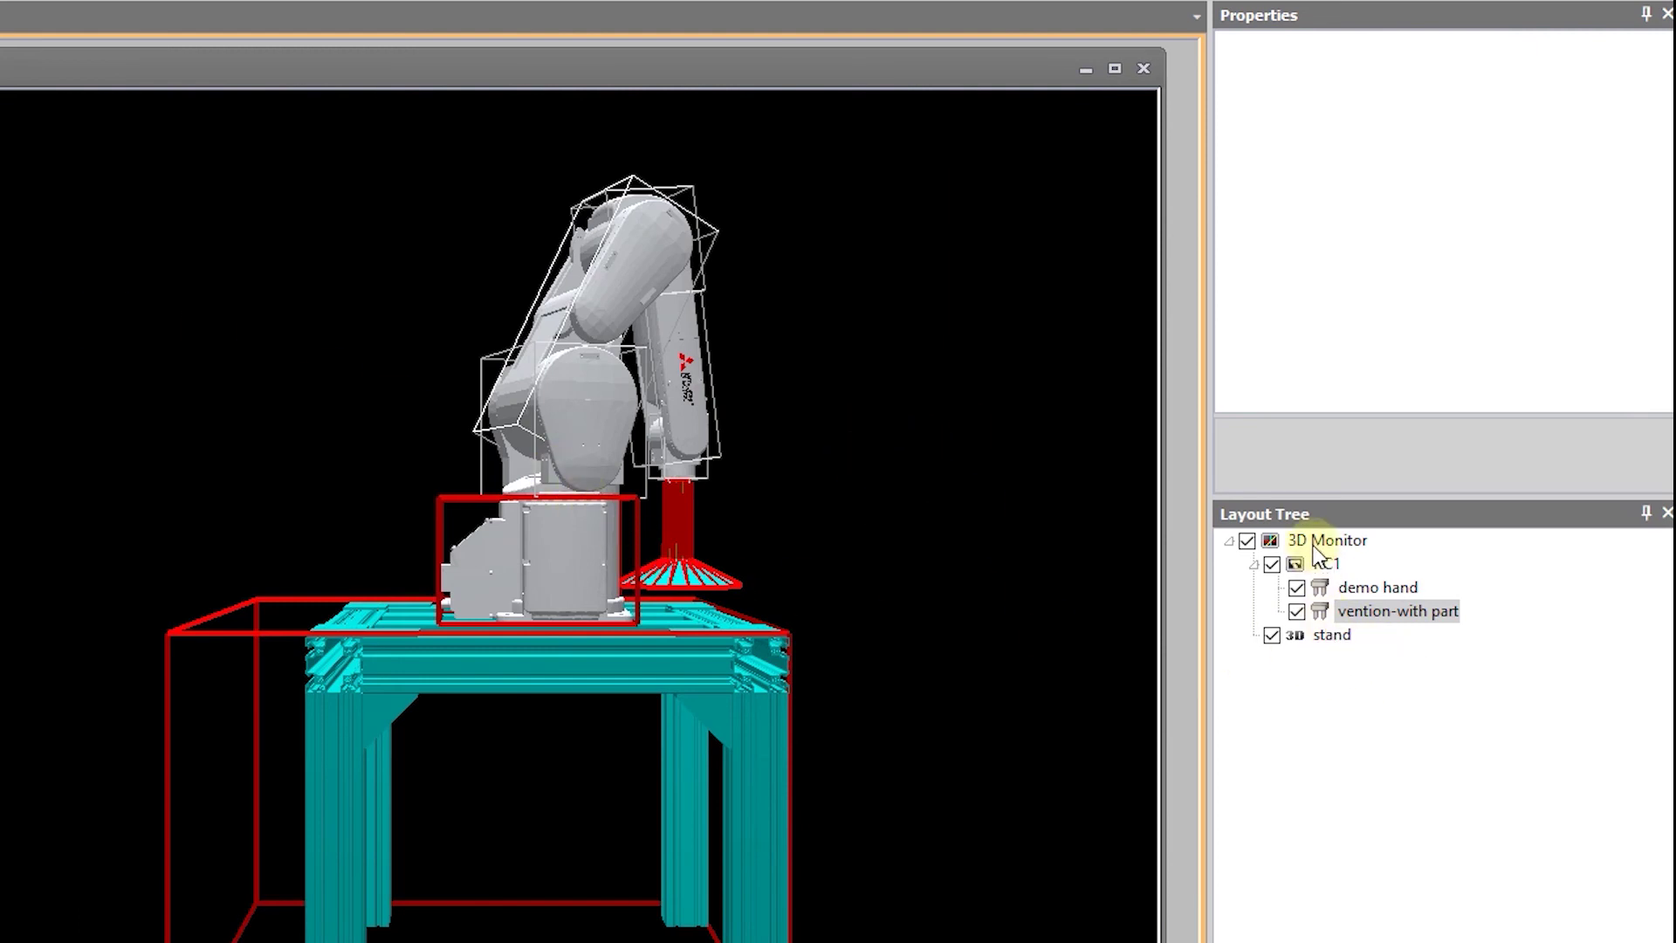
pyautogui.click(1329, 540)
pyautogui.click(1348, 587)
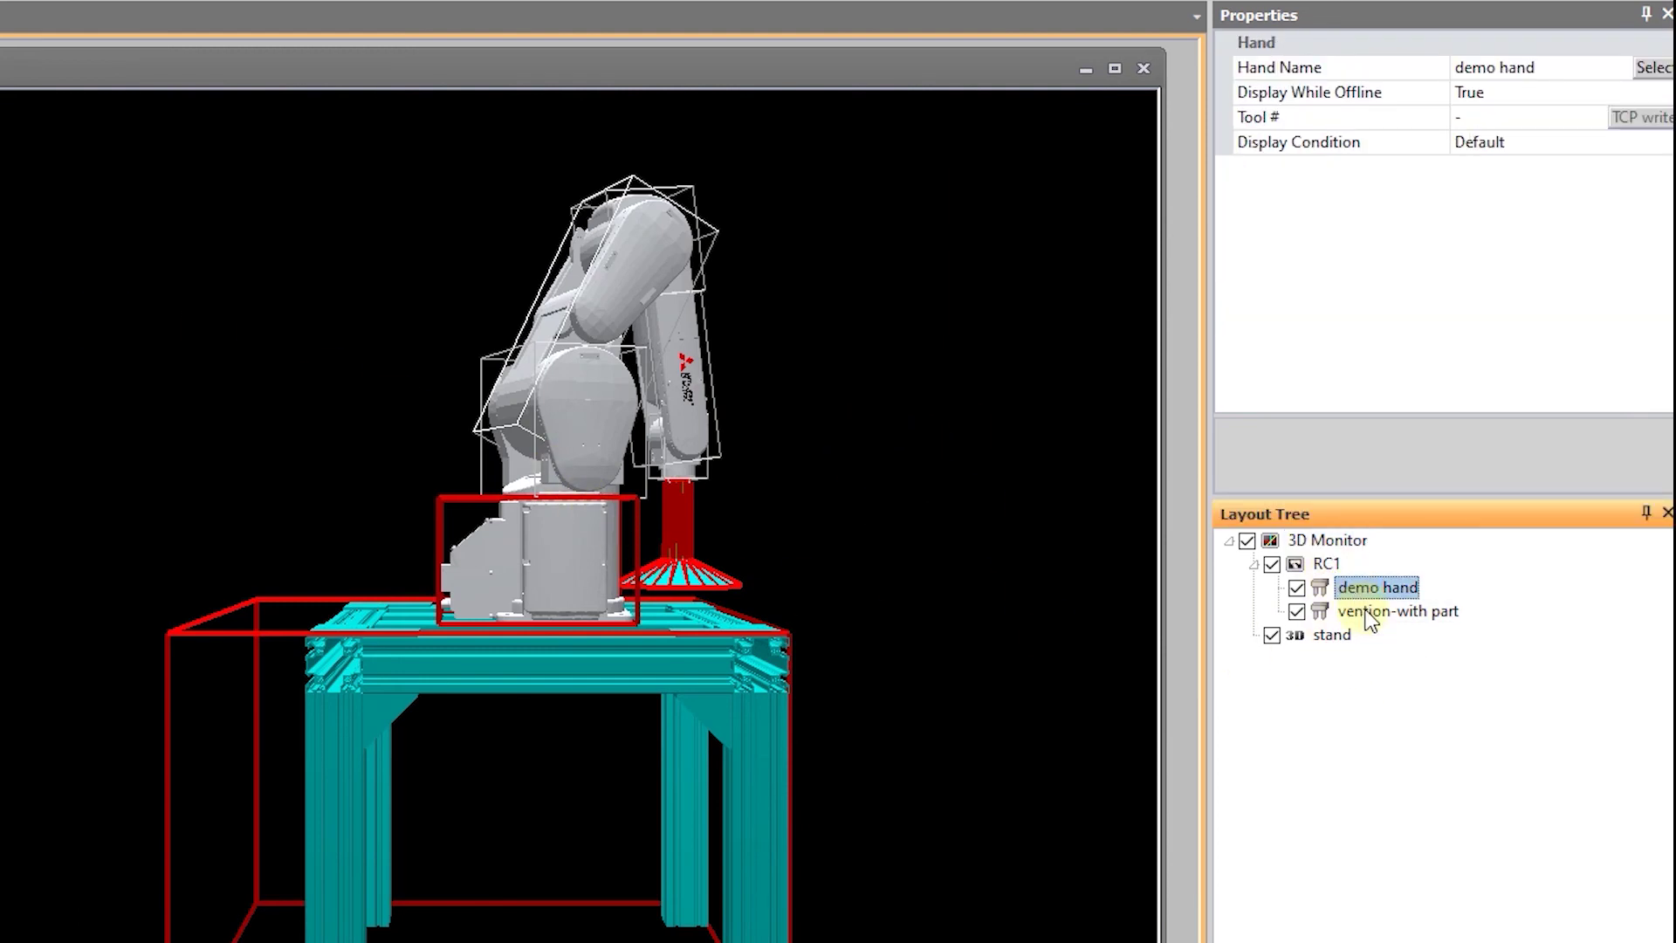
pyautogui.click(1367, 612)
pyautogui.click(1374, 593)
pyautogui.rightClick(1373, 594)
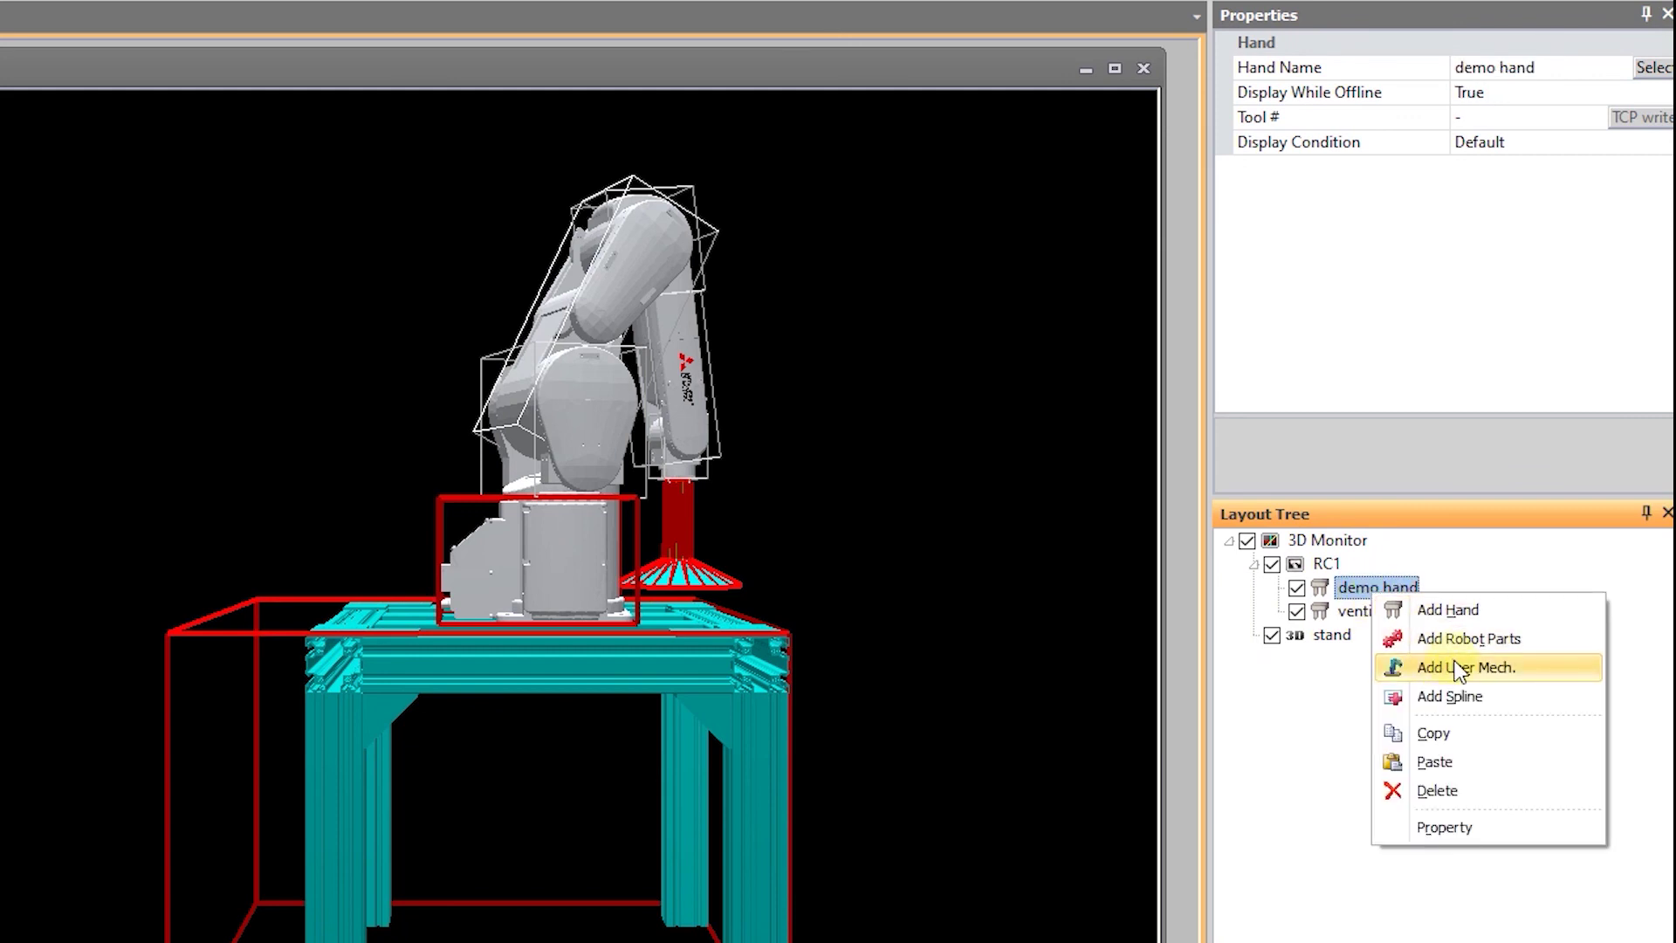
pyautogui.click(1480, 791)
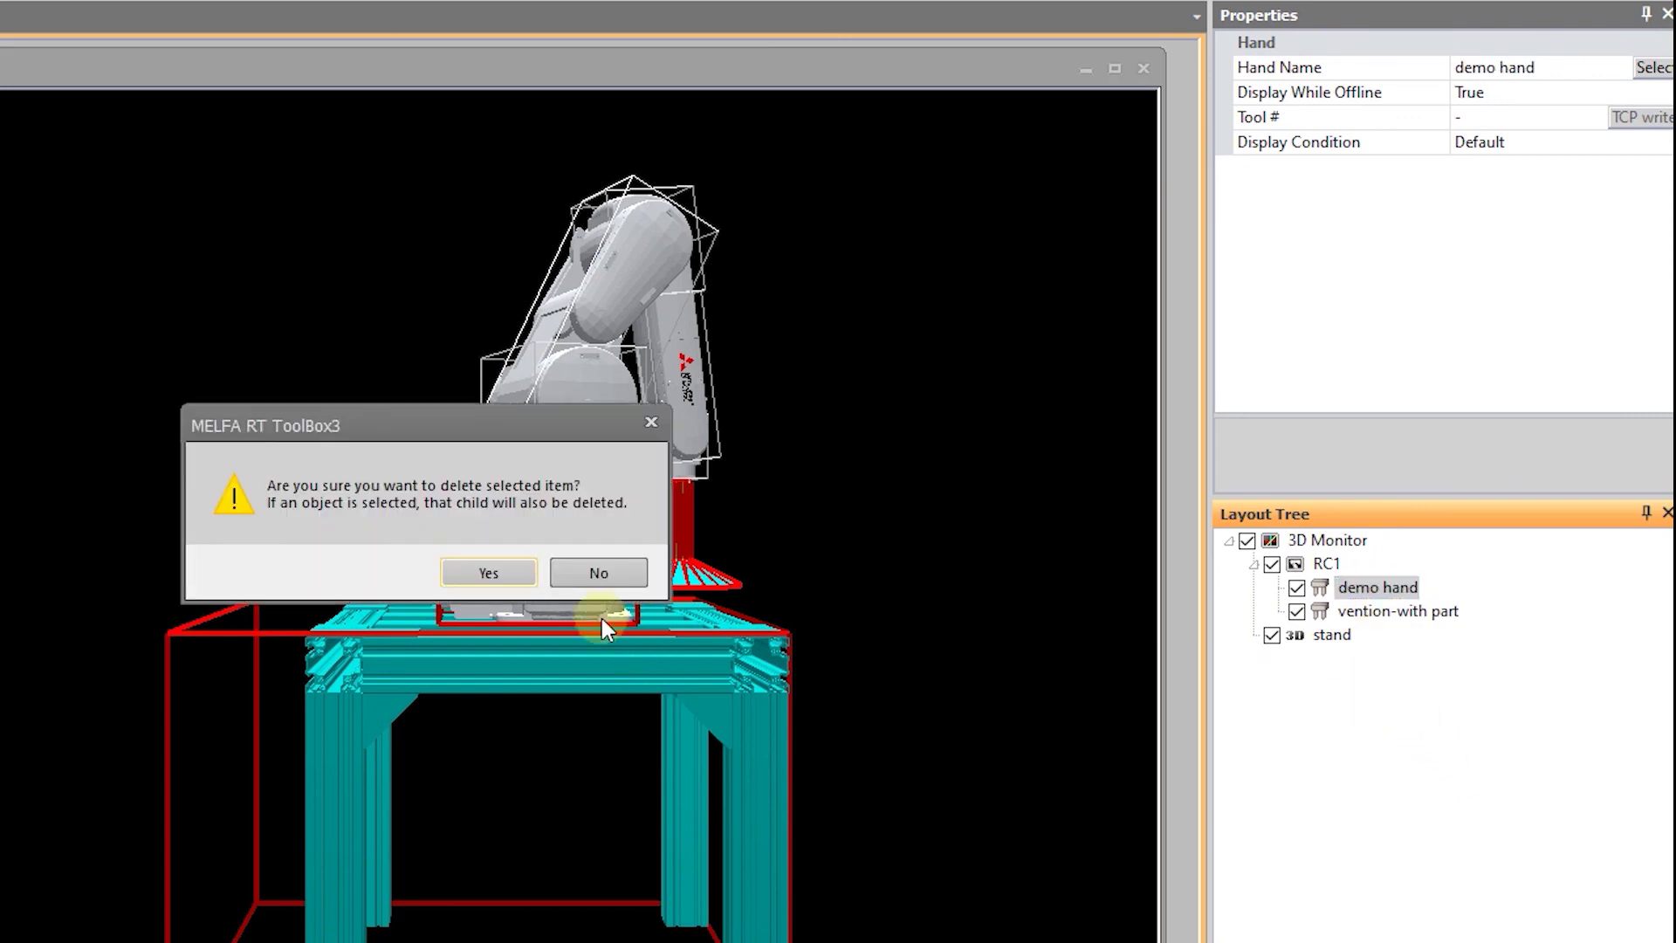
pyautogui.click(488, 573)
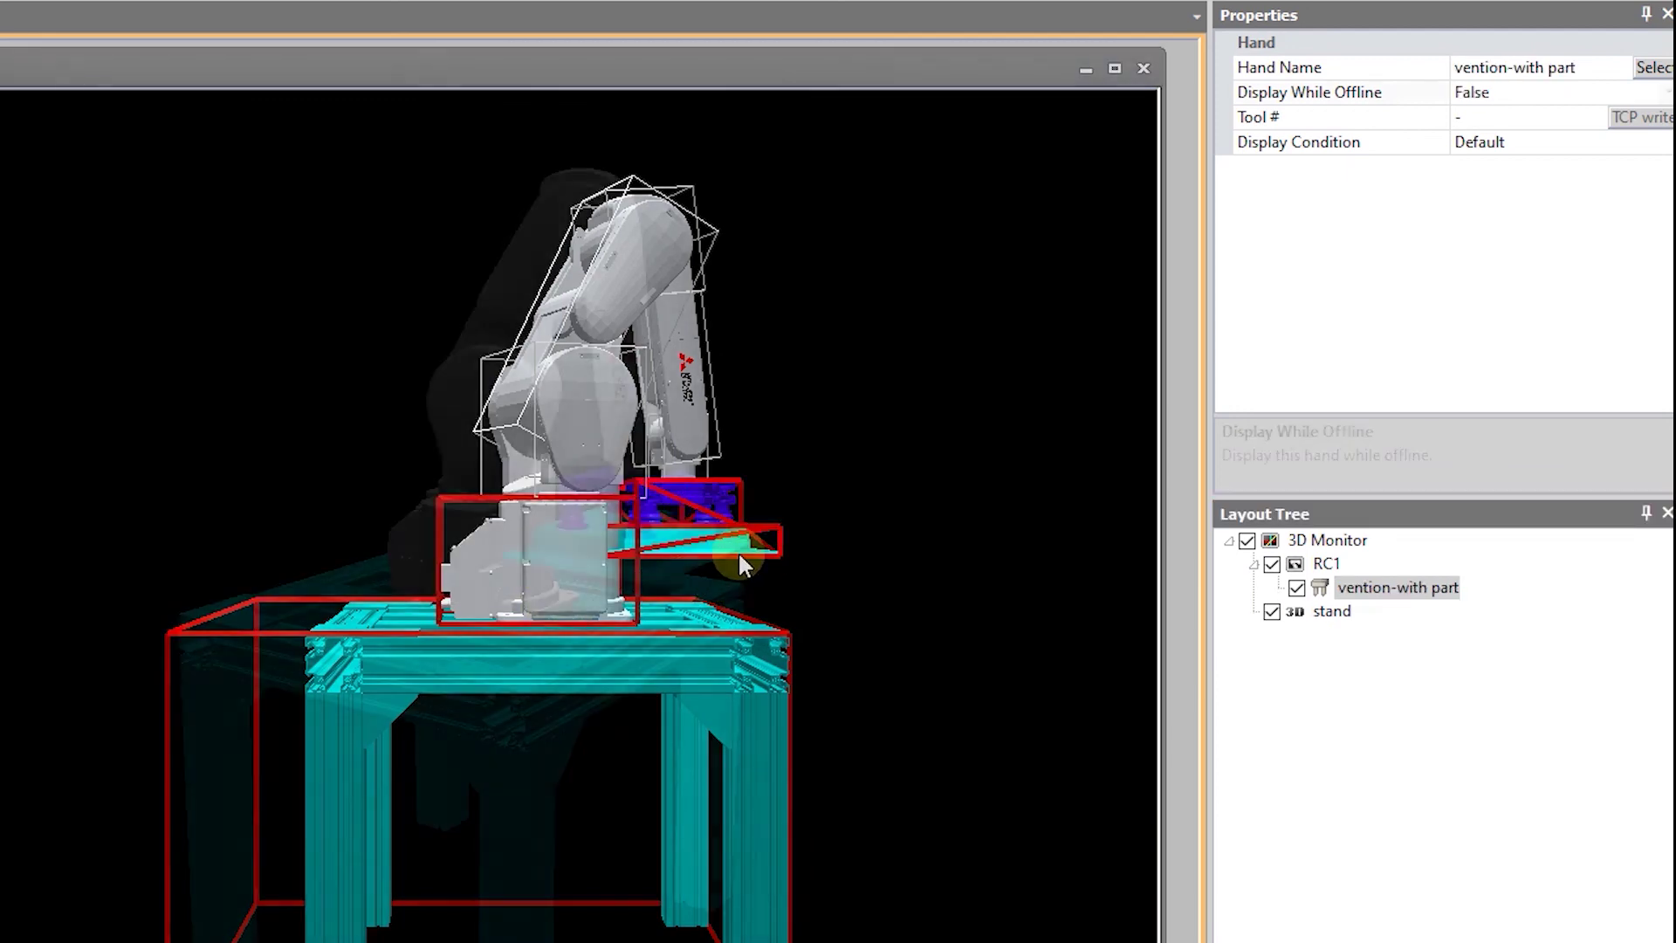